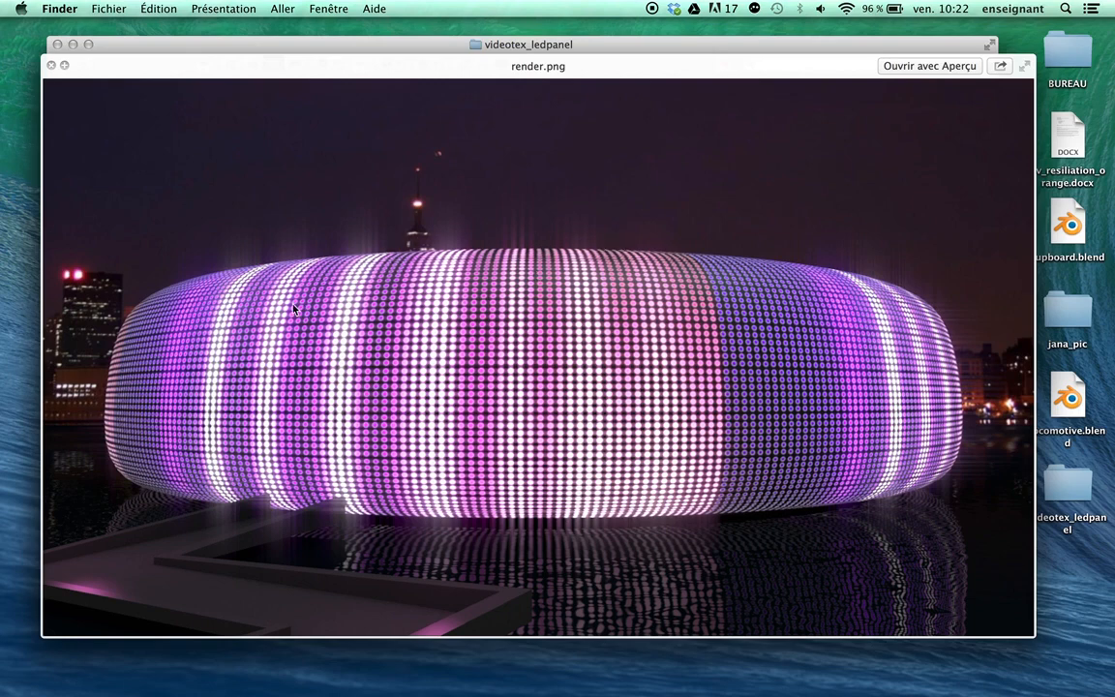
- Close the render.png preview, then preview led.jpg from the textures folder inside the blend folder
{"action": "left_click", "coordinate": [51, 65]}
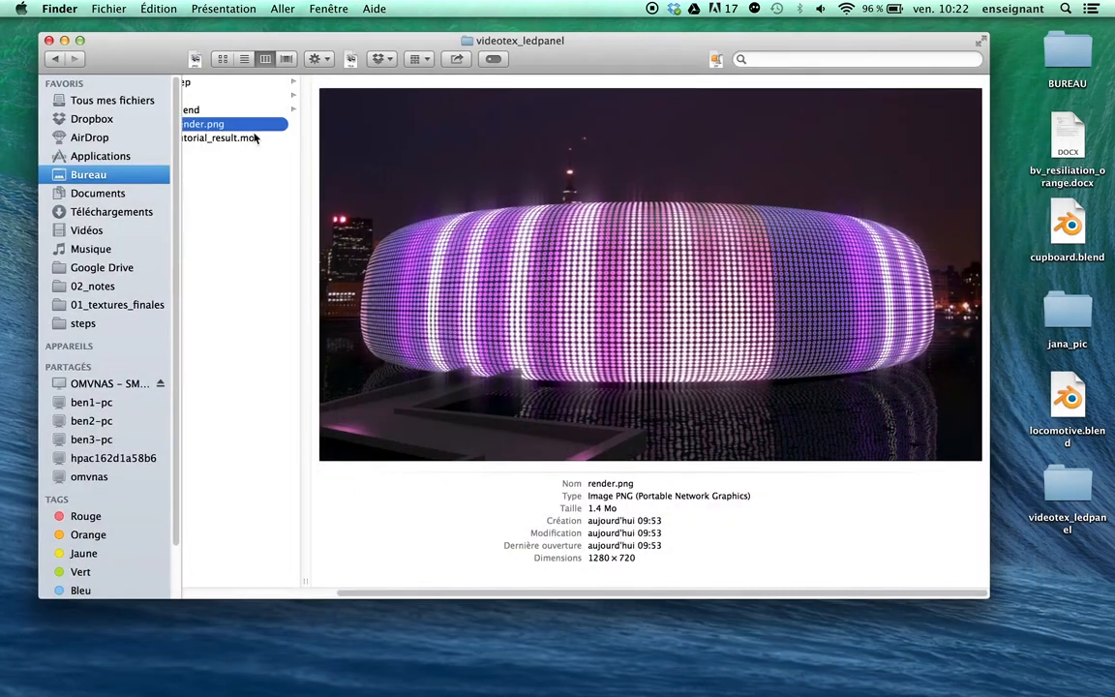
{"action": "left_click", "coordinate": [213, 109]}
{"action": "left_click", "coordinate": [378, 97]}
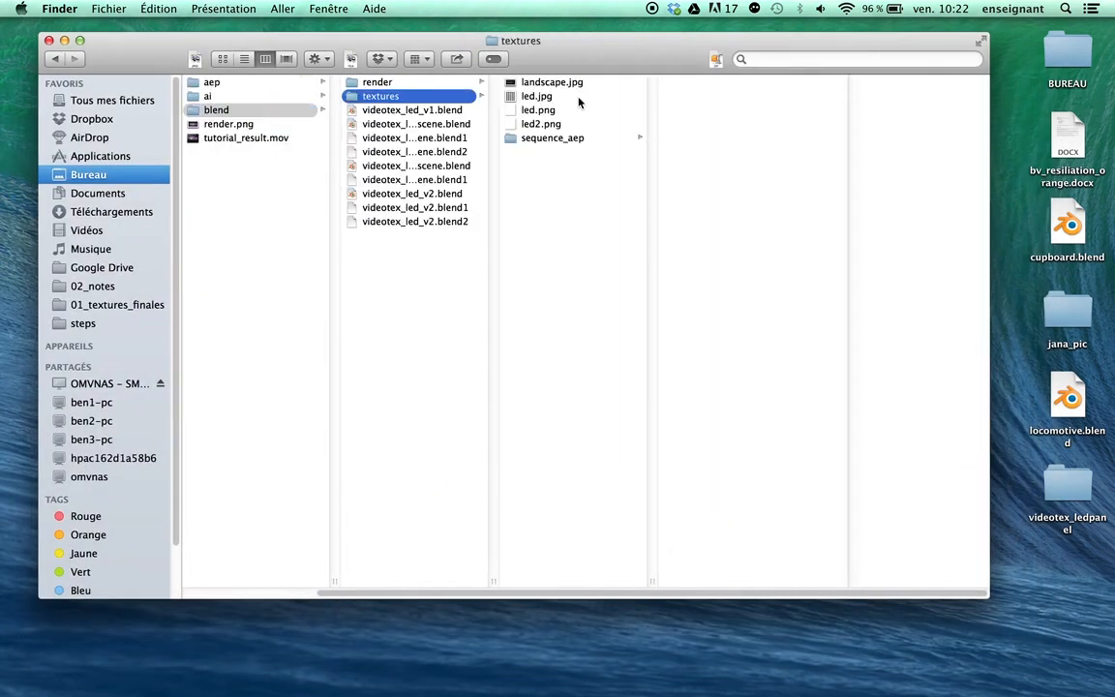
{"action": "left_click", "coordinate": [522, 96]}
{"action": "key", "text": "space"}
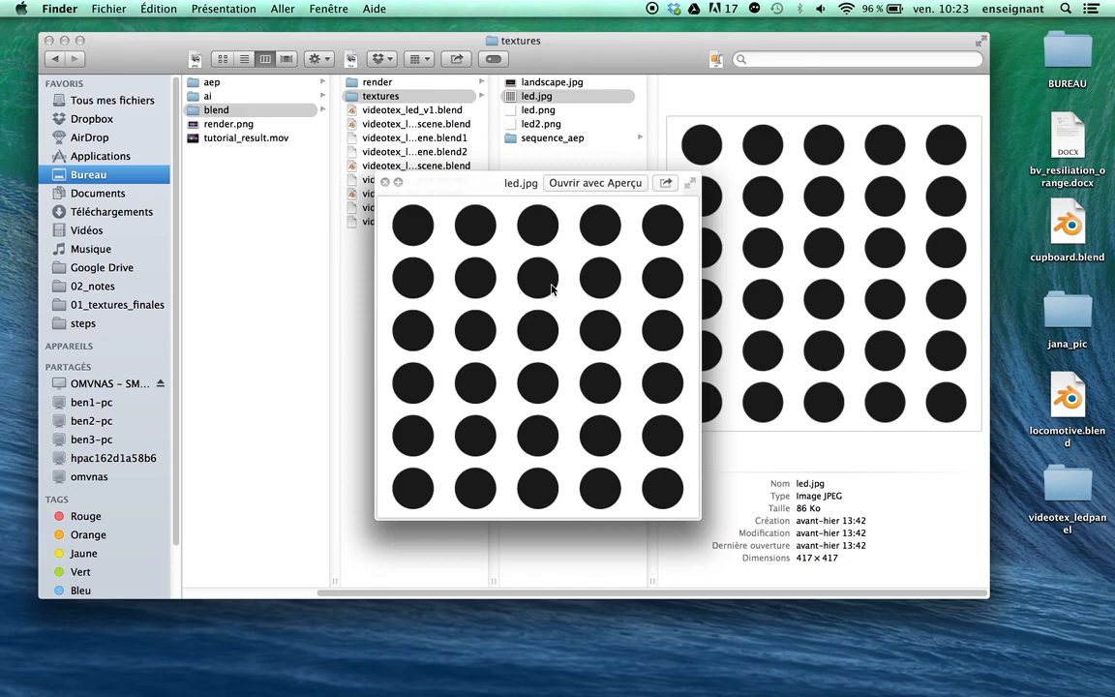
{"action": "key", "text": "space"}
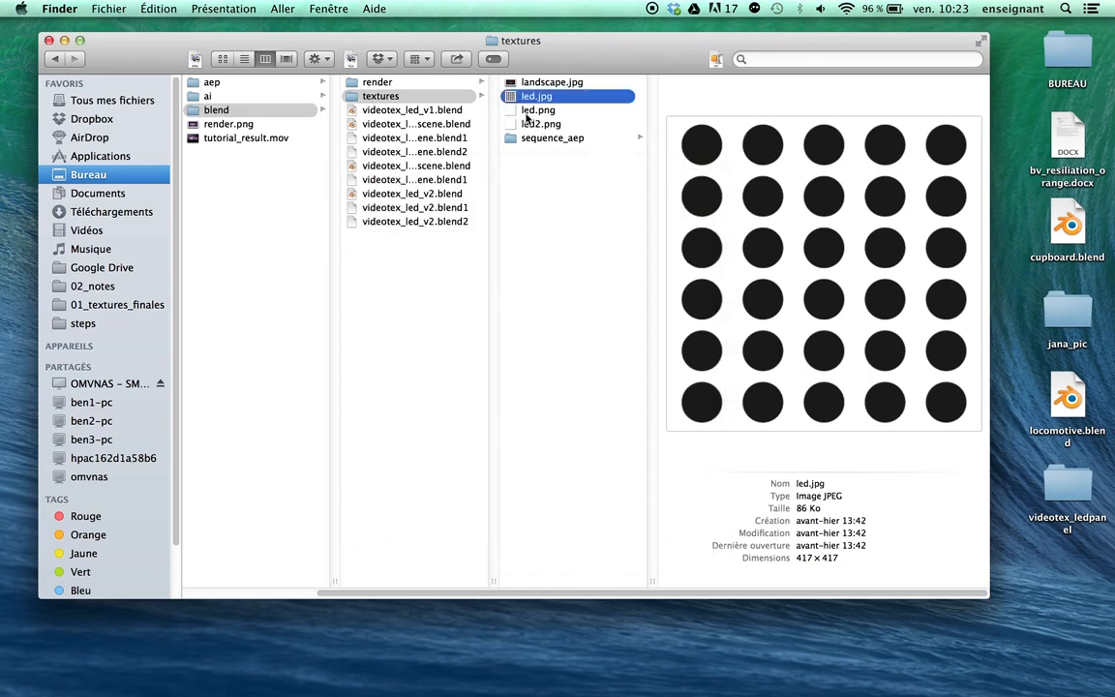
- Preview led.png in the textures folder and close the preview
{"action": "left_click", "coordinate": [526, 111]}
{"action": "key", "text": "space"}
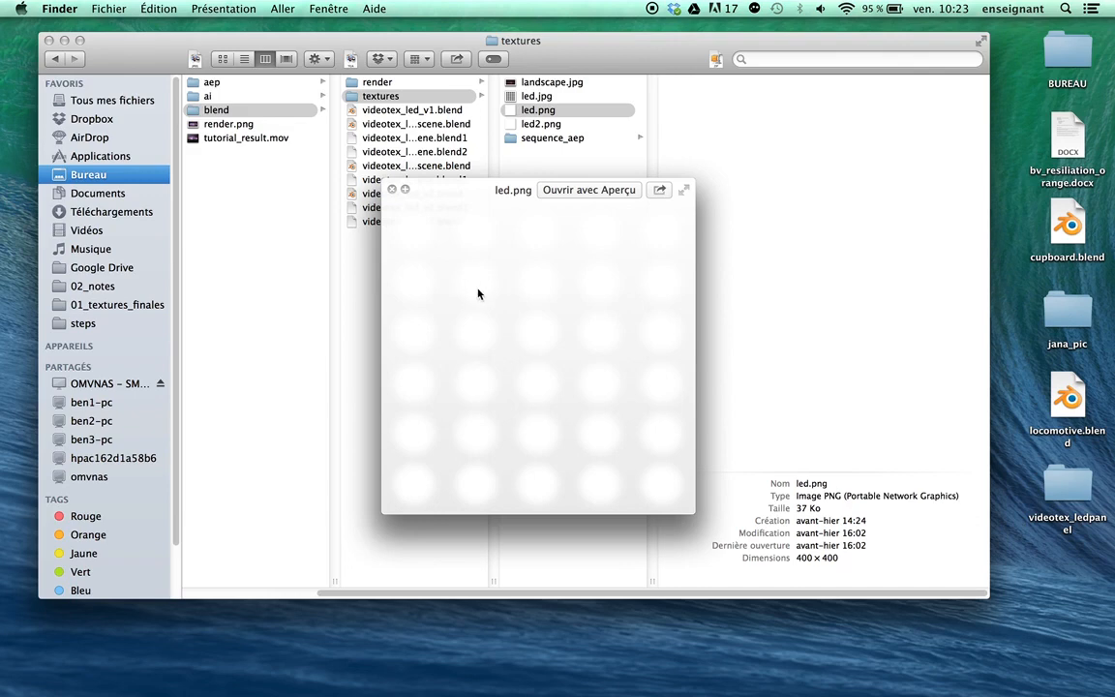
{"action": "left_click", "coordinate": [393, 191]}
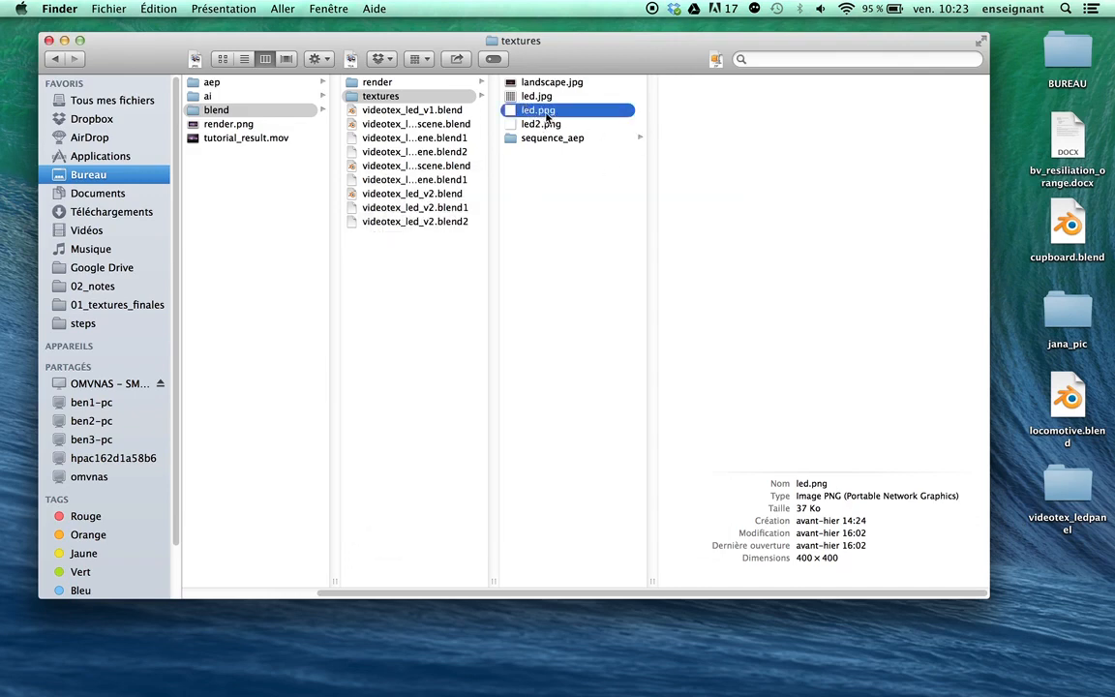
- Open the sequence_aep folder and preview the frame img_00008.jpg
{"action": "left_click", "coordinate": [542, 138]}
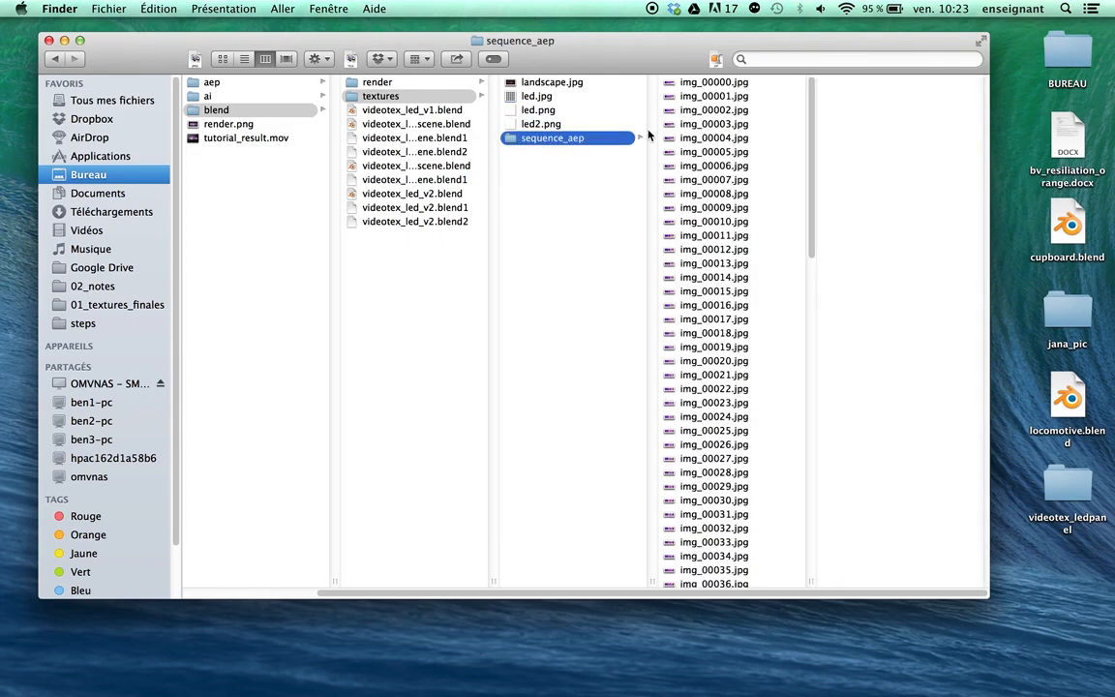
{"action": "left_click", "coordinate": [689, 84]}
{"action": "left_click", "coordinate": [701, 194]}
{"action": "key", "text": "space"}
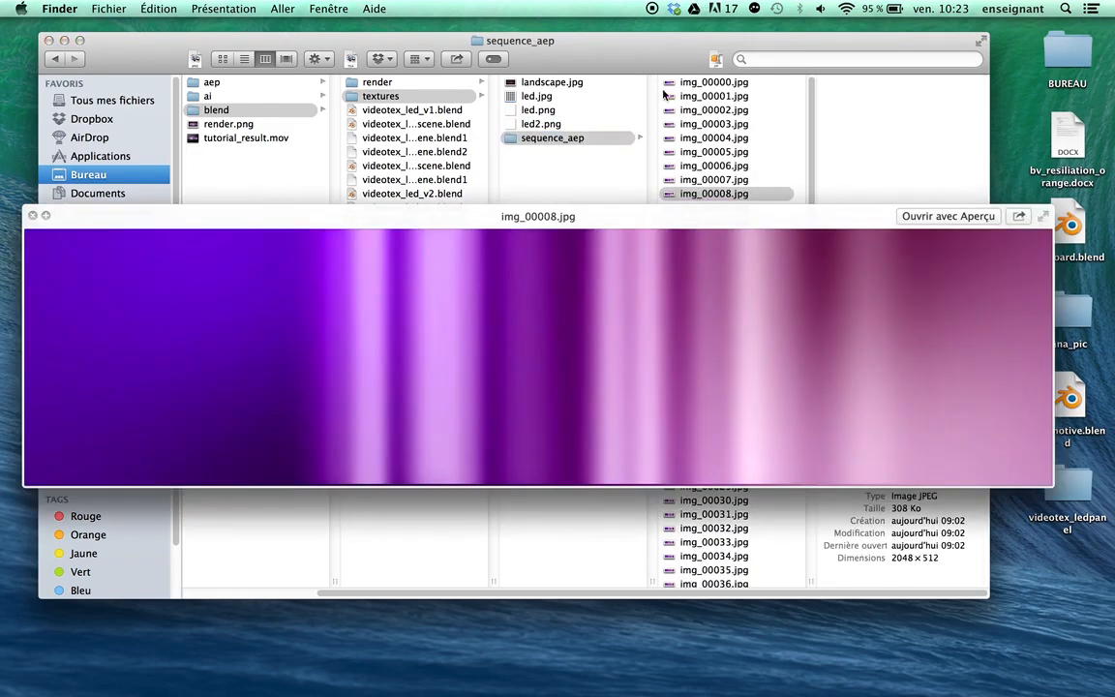
{"action": "key", "text": "space"}
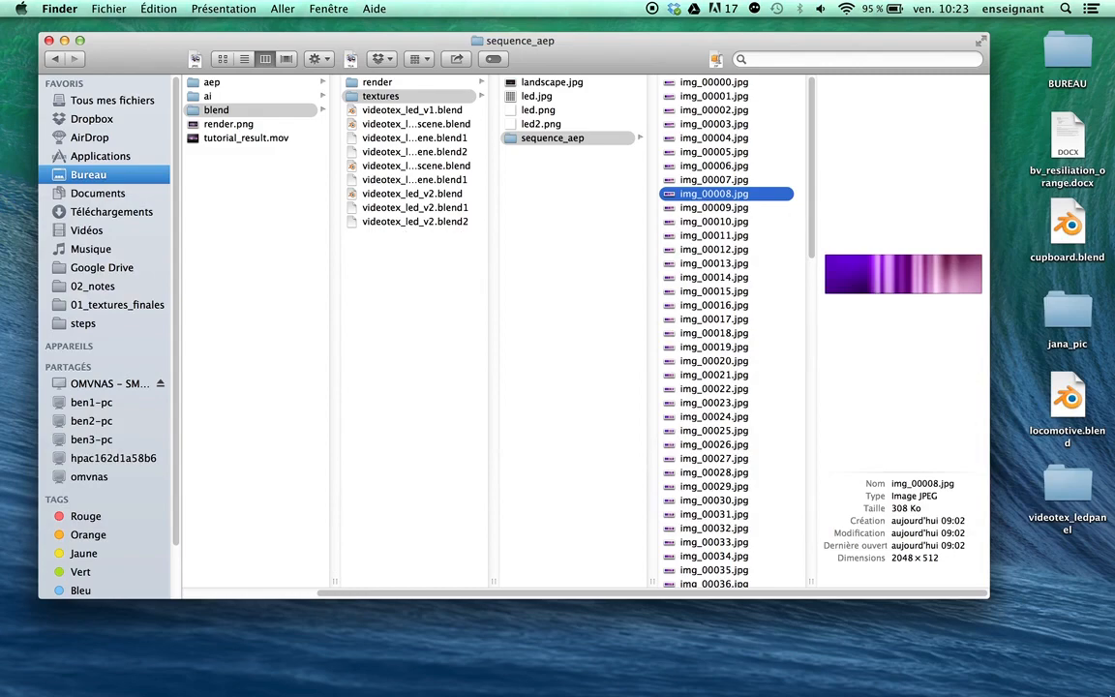
- Switch to After Effects, scrub the screen composition to 0:00:01:30, and return to Finder
{"action": "left_click", "coordinate": [1071, 683]}
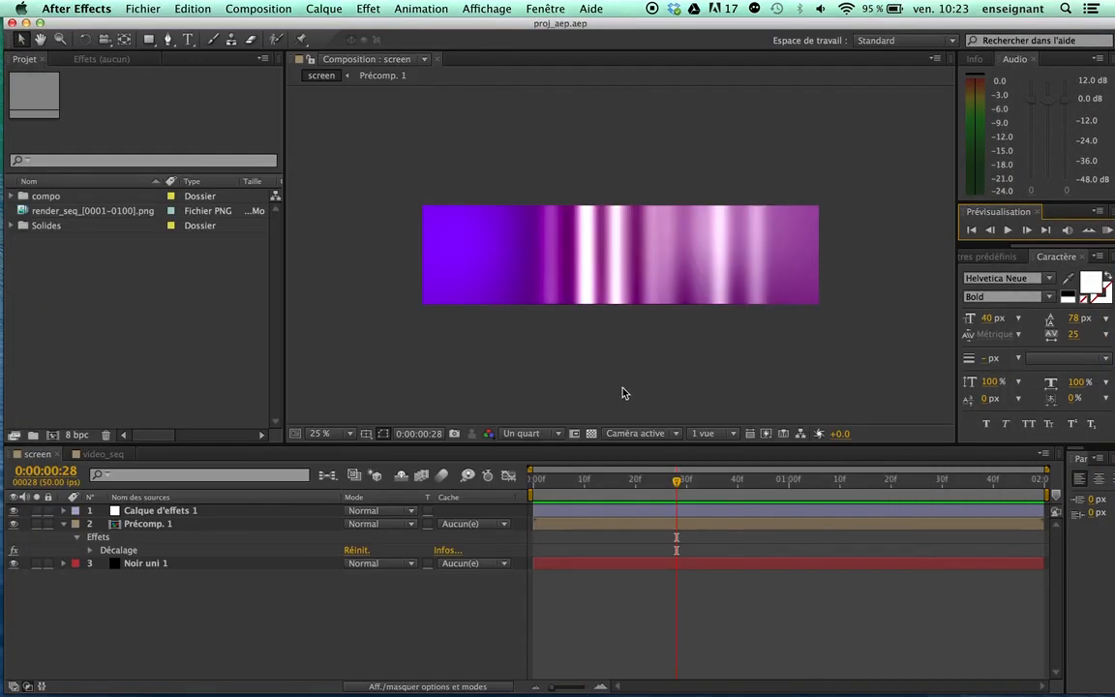
{"action": "left_click_drag", "start_coordinate": [578, 486], "coordinate": [691, 487]}
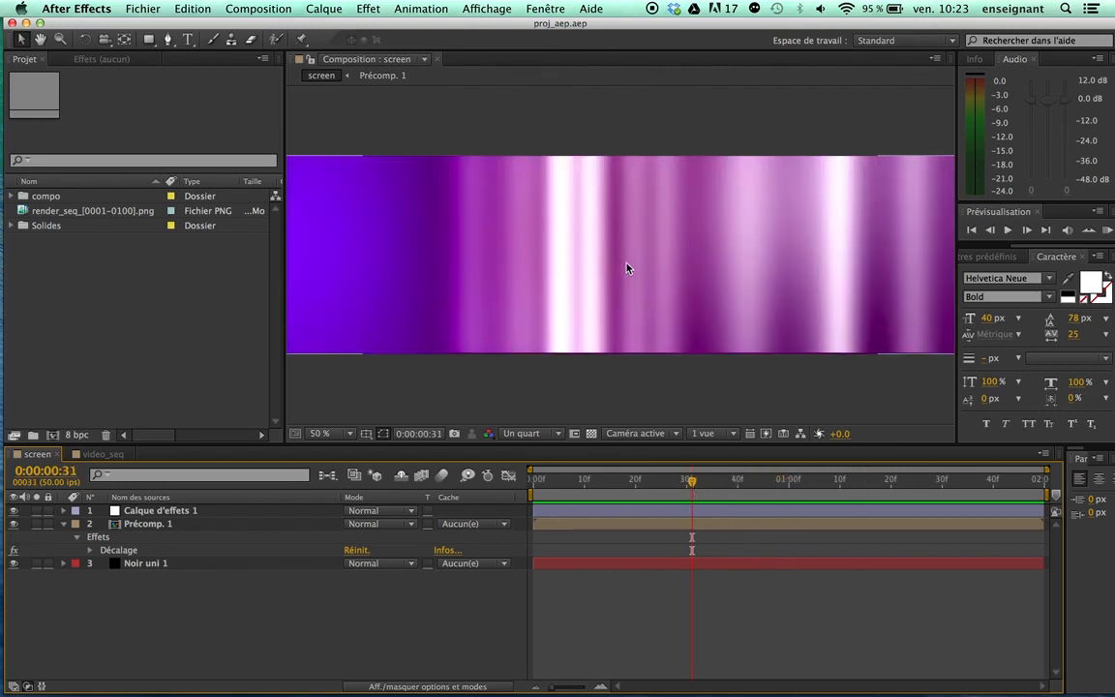
{"action": "left_click_drag", "start_coordinate": [616, 486], "coordinate": [941, 486]}
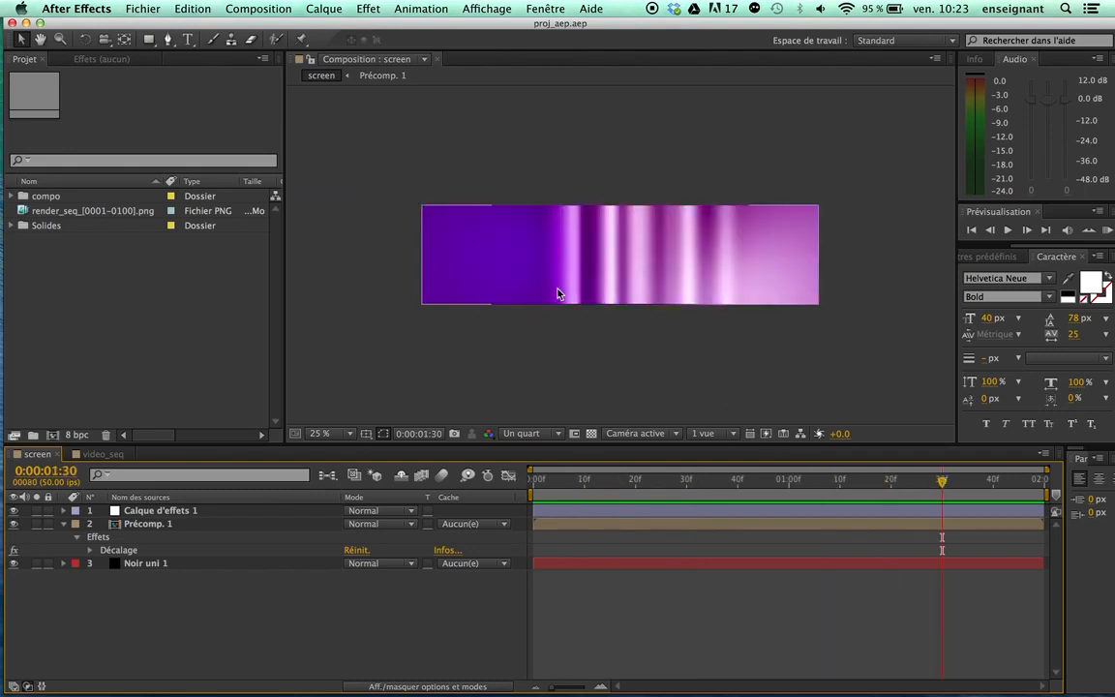
{"action": "left_click", "coordinate": [78, 10]}
{"action": "left_click", "coordinate": [77, 10]}
{"action": "left_click", "coordinate": [78, 10]}
{"action": "left_click", "coordinate": [97, 100]}
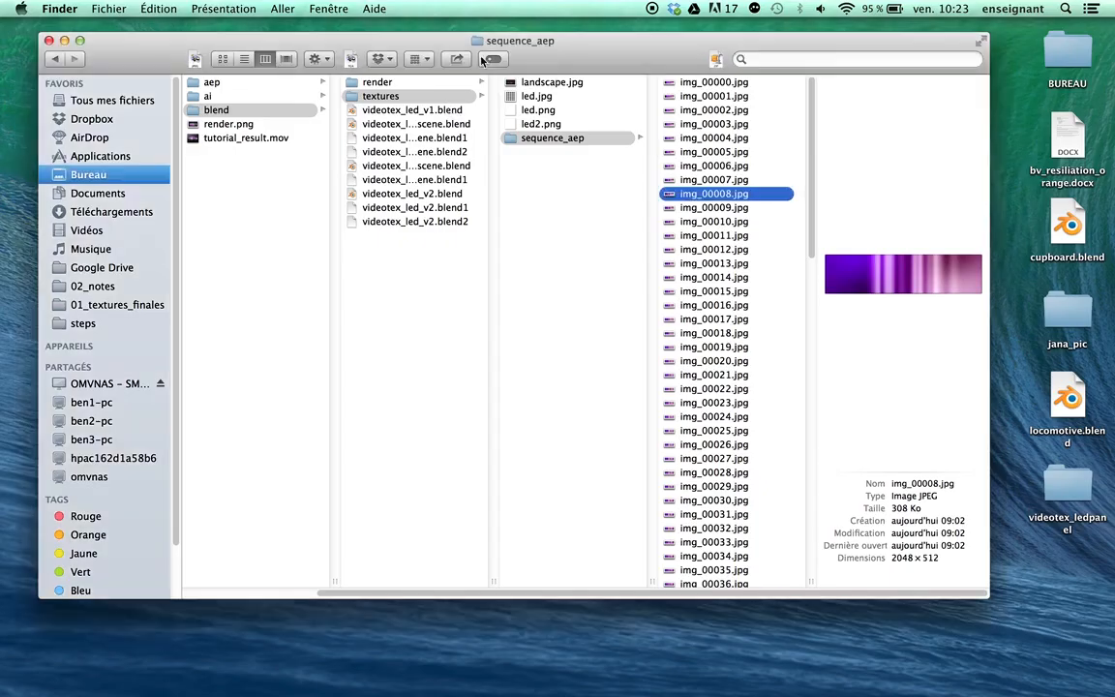
- Move the Finder window slightly up and view img_00004.jpg in the sequence_aep folder
{"action": "left_click_drag", "start_coordinate": [567, 41], "coordinate": [561, 29]}
{"action": "left_click", "coordinate": [543, 123]}
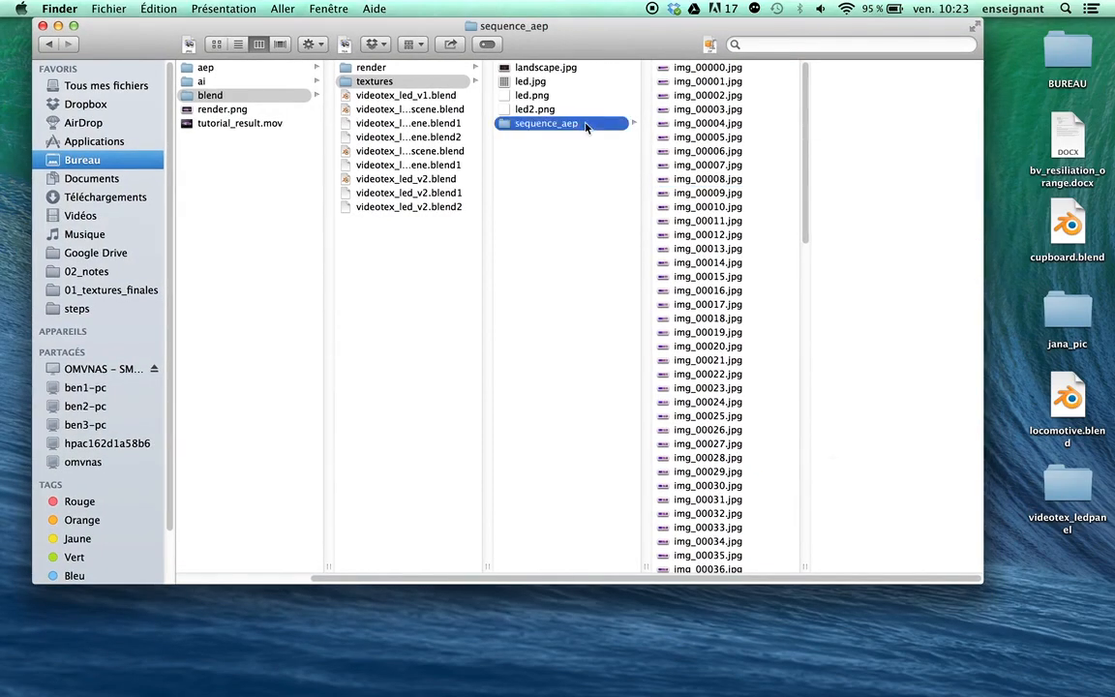
{"action": "left_click", "coordinate": [693, 125]}
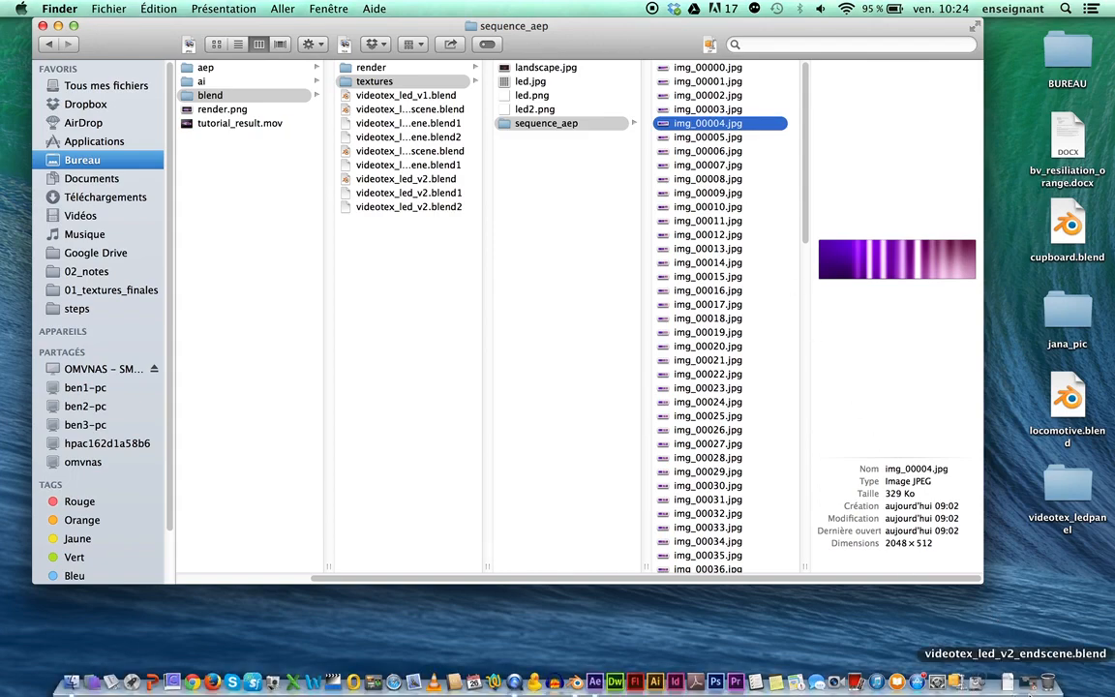
- Switch to videotex_led_v2_endscene.blend in Blender, select the ring-shaped building, and show its materials
{"action": "left_click", "coordinate": [1030, 682]}
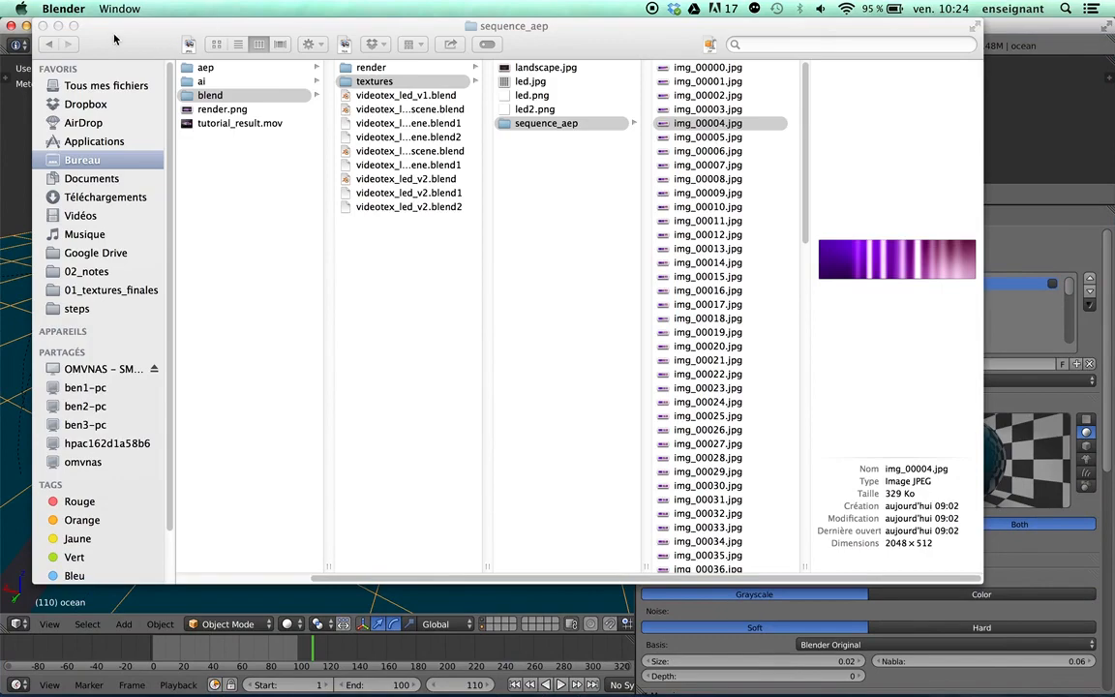
{"action": "left_click", "coordinate": [26, 26]}
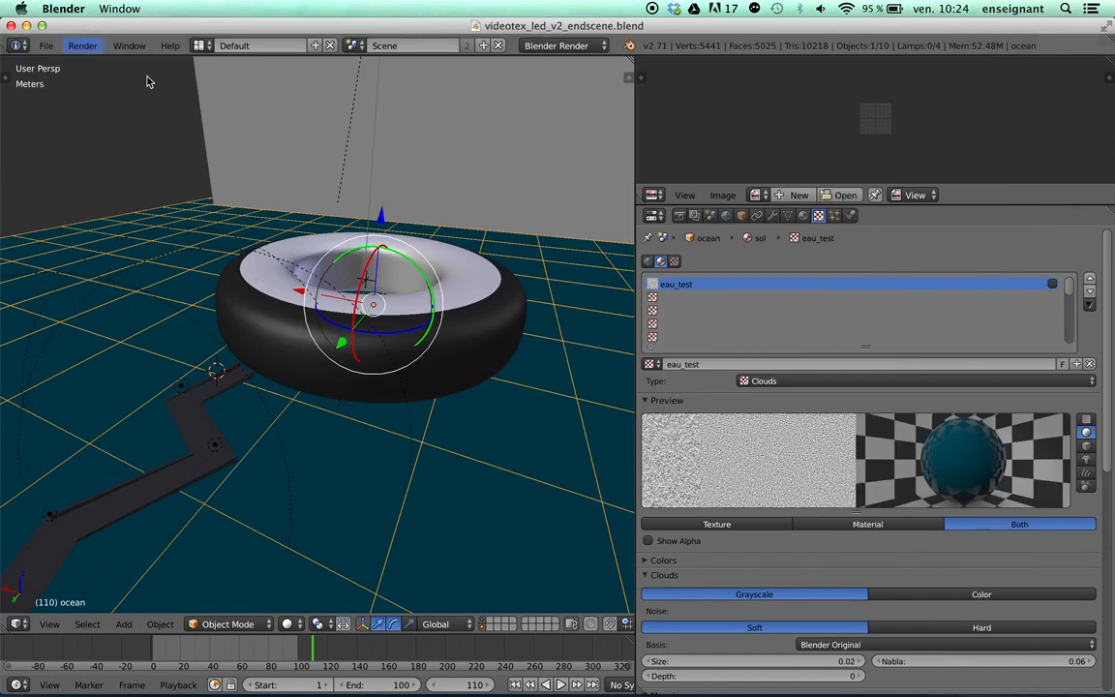
{"action": "middle_click_drag", "start_coordinate": [315, 195], "coordinate": [329, 224]}
{"action": "key", "text": "super+s"}
{"action": "right_click", "coordinate": [435, 282]}
{"action": "left_click", "coordinate": [802, 215]}
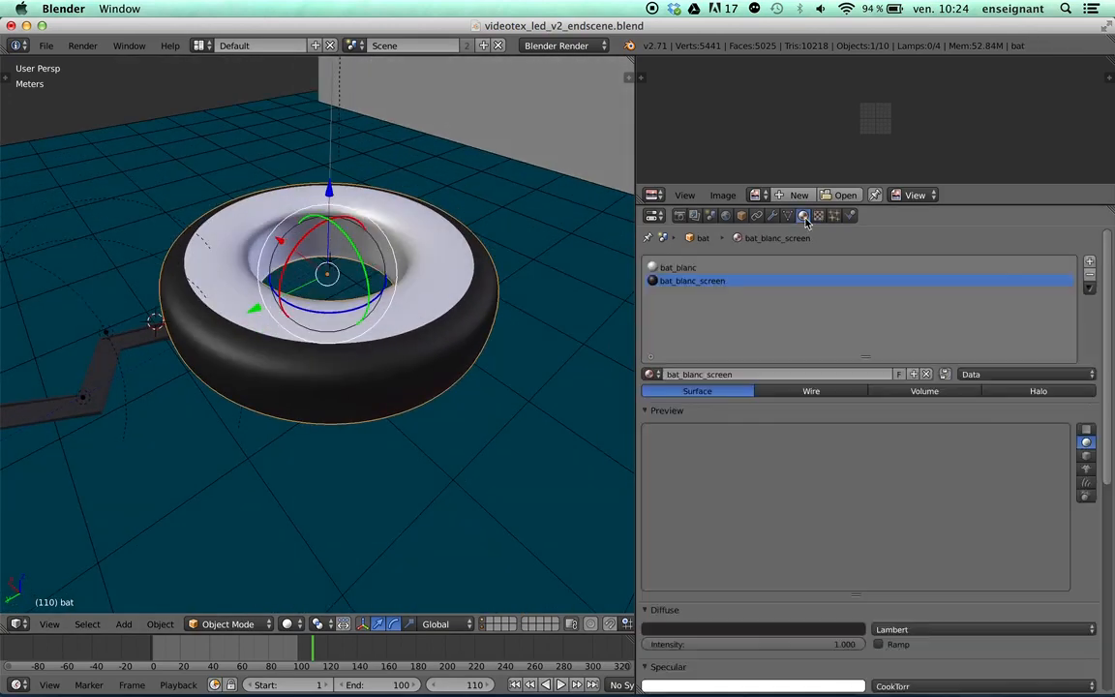
- Examine the building's bat_blanc and bat_blanc_screen materials from several viewing angles
{"action": "middle_click_drag", "start_coordinate": [310, 280], "coordinate": [347, 293]}
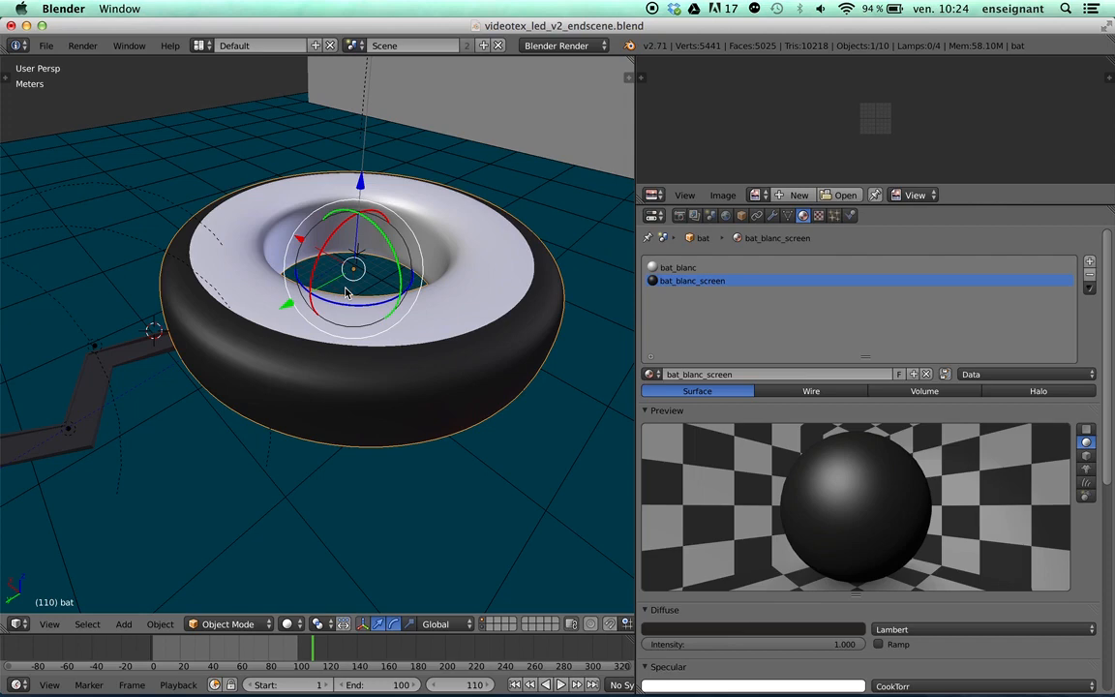
{"action": "left_click", "coordinate": [821, 267]}
{"action": "middle_click_drag", "start_coordinate": [510, 269], "coordinate": [416, 291]}
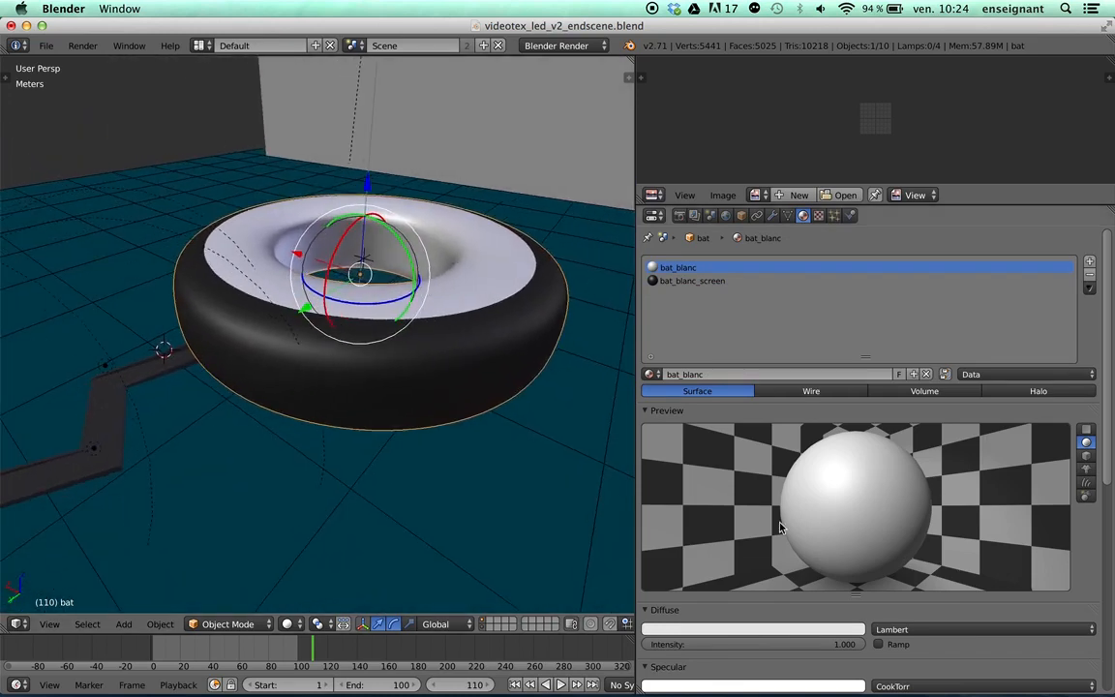
{"action": "left_click", "coordinate": [707, 281]}
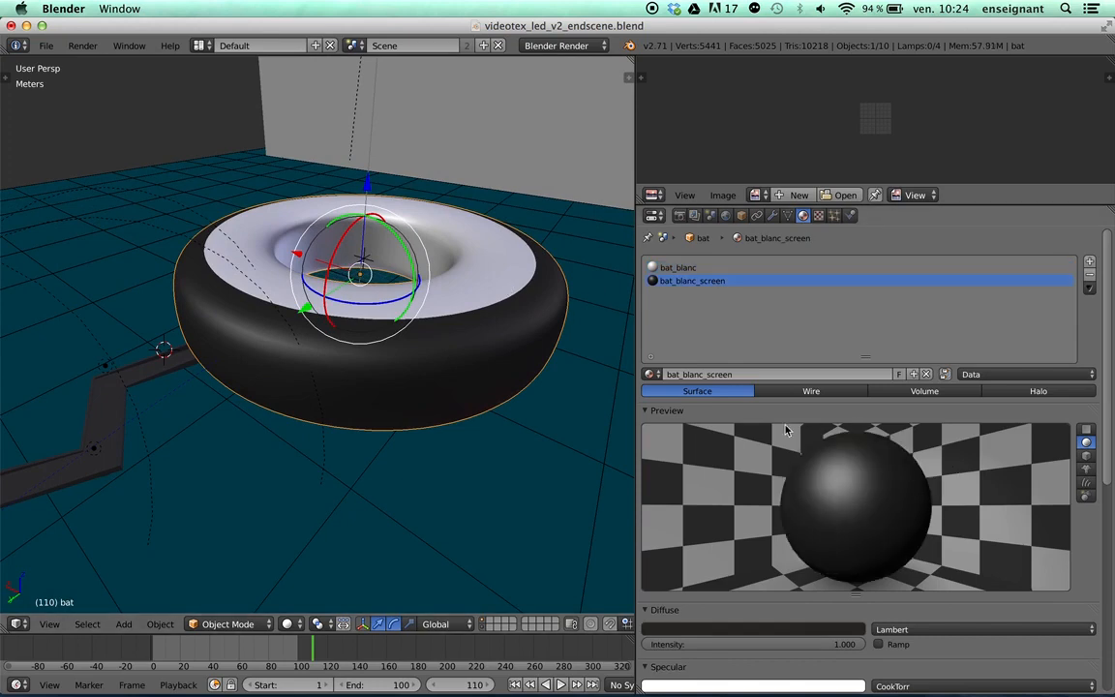
{"action": "middle_click_drag", "start_coordinate": [514, 298], "coordinate": [334, 308]}
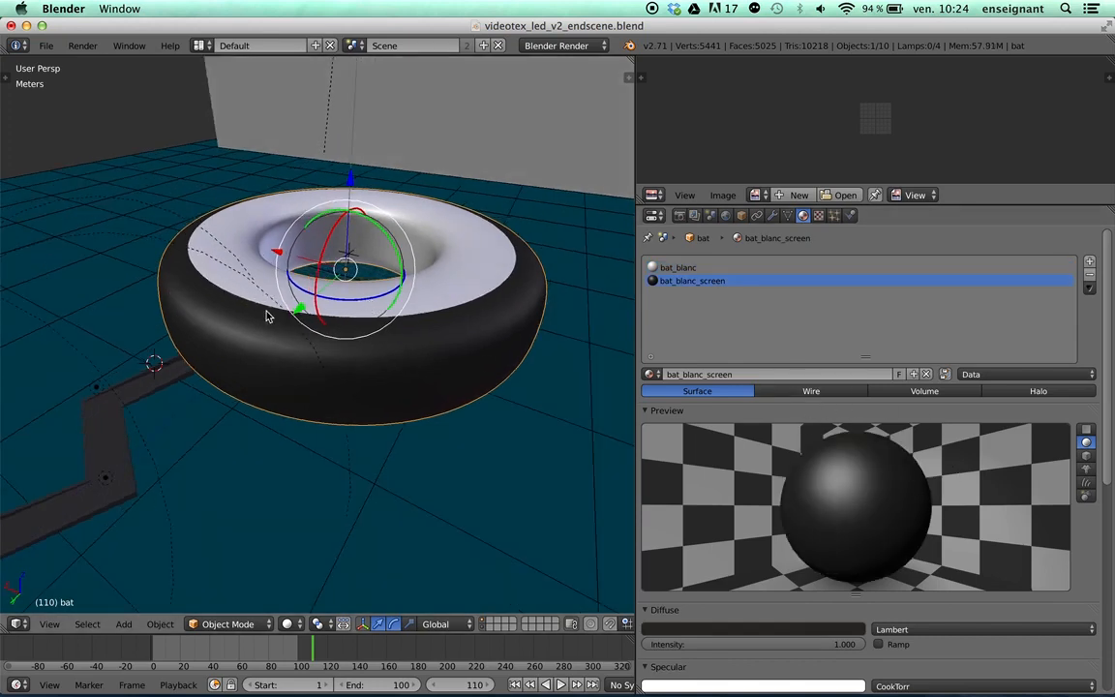
- Select the three outer face loops of the building in Edit Mode, then return to Object Mode
{"action": "key", "text": "Tab"}
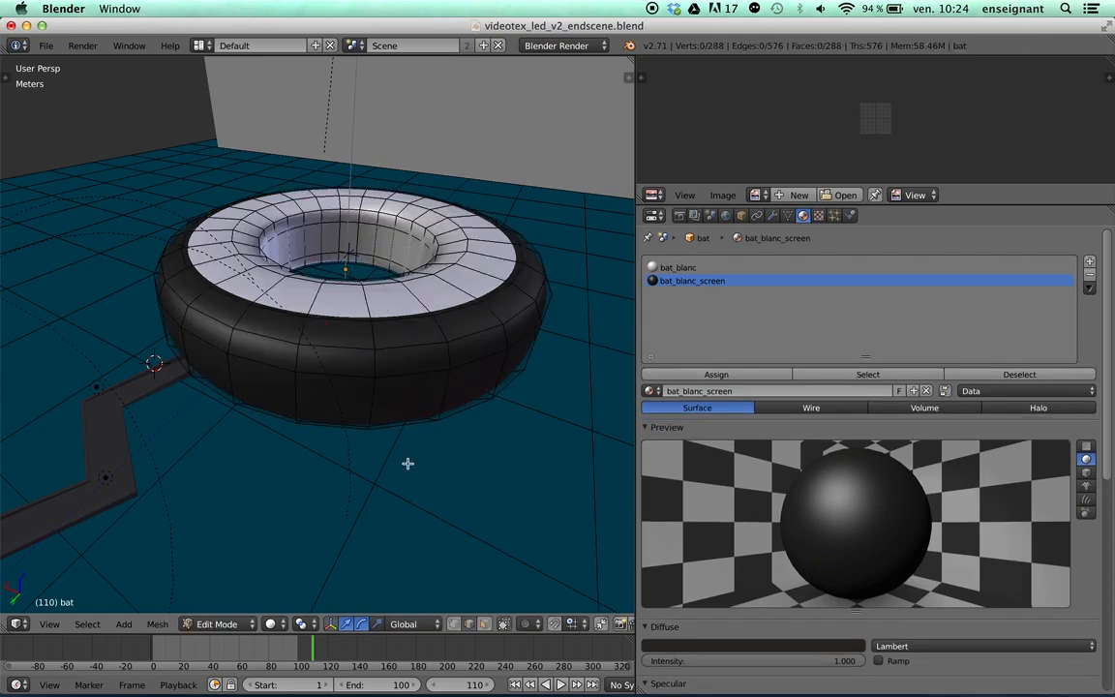
{"action": "right_click", "coordinate": [376, 344], "text": "alt"}
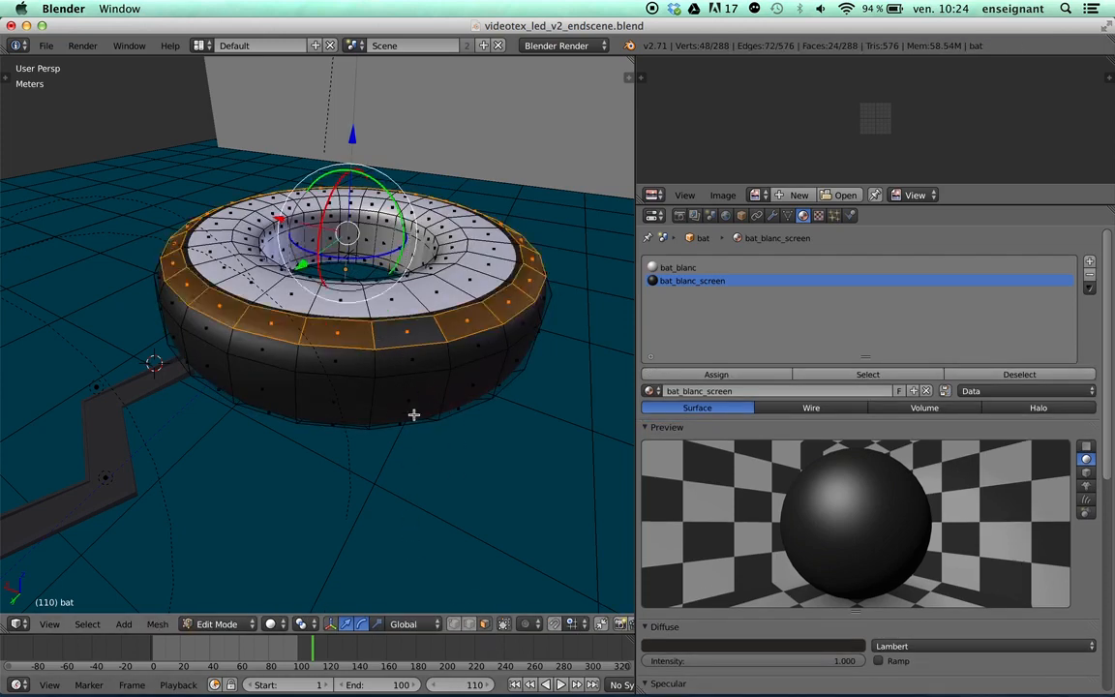
{"action": "right_click", "coordinate": [375, 371], "text": "alt+shift"}
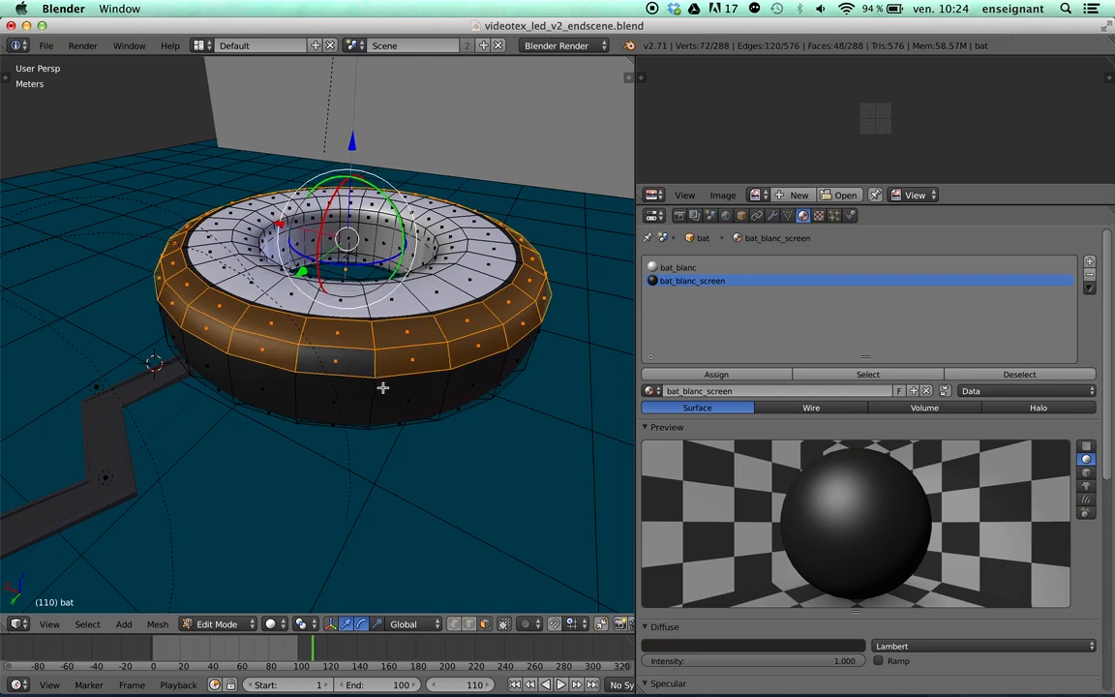
{"action": "right_click", "coordinate": [379, 392], "text": "alt+shift"}
{"action": "middle_click_drag", "start_coordinate": [378, 391], "coordinate": [381, 378]}
{"action": "key", "text": "Tab"}
- Select the ocean plane and examine its sol material
{"action": "middle_click_drag", "start_coordinate": [417, 321], "coordinate": [414, 331]}
{"action": "scroll", "coordinate": [309, 358], "scroll_direction": "down", "scroll_amount": 1}
{"action": "right_click", "coordinate": [545, 297]}
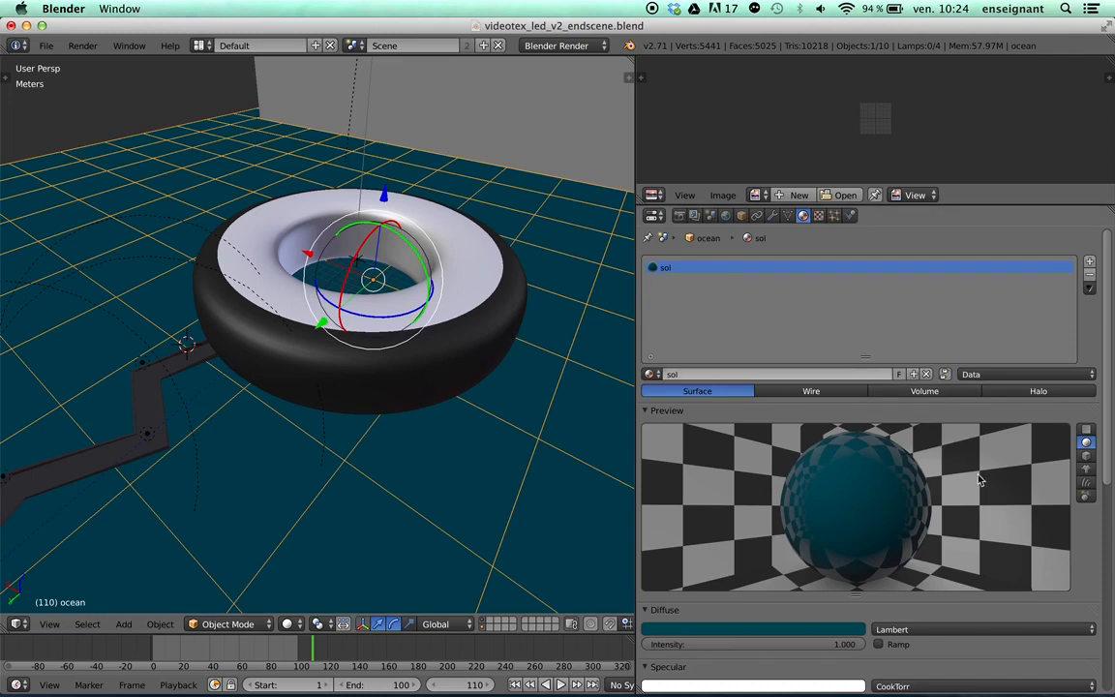
{"action": "middle_click_drag", "start_coordinate": [374, 286], "coordinate": [423, 298]}
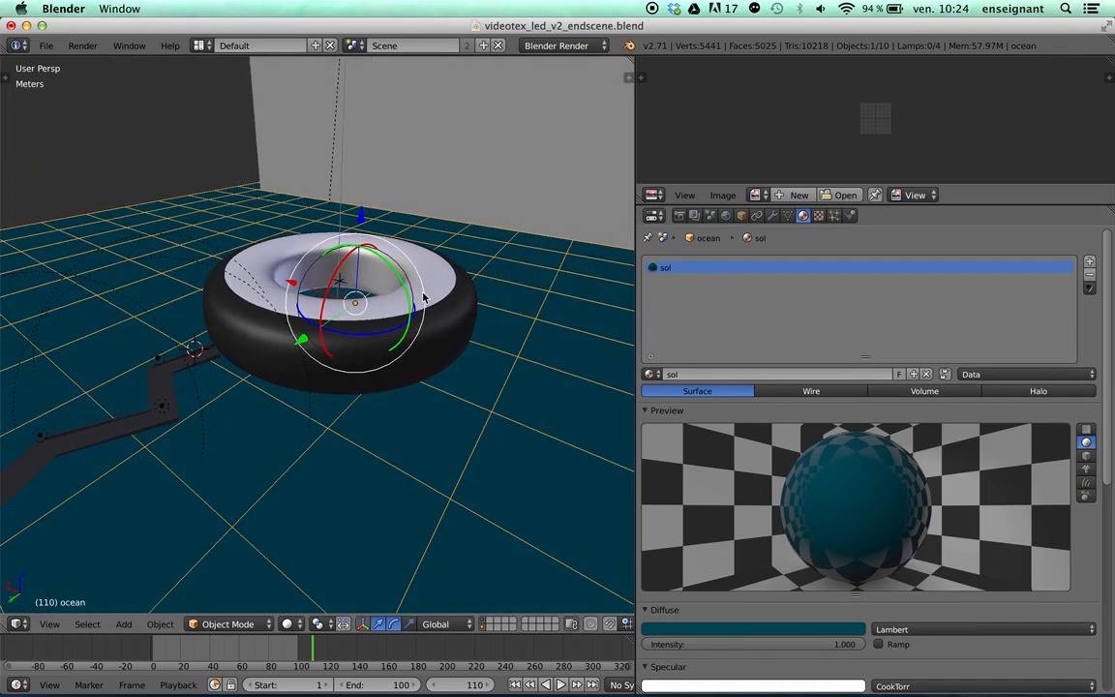
- Select the landscape backdrop plane and switch the viewport to textured shading
{"action": "middle_click_drag", "start_coordinate": [437, 215], "coordinate": [499, 260]}
{"action": "right_click", "coordinate": [491, 231]}
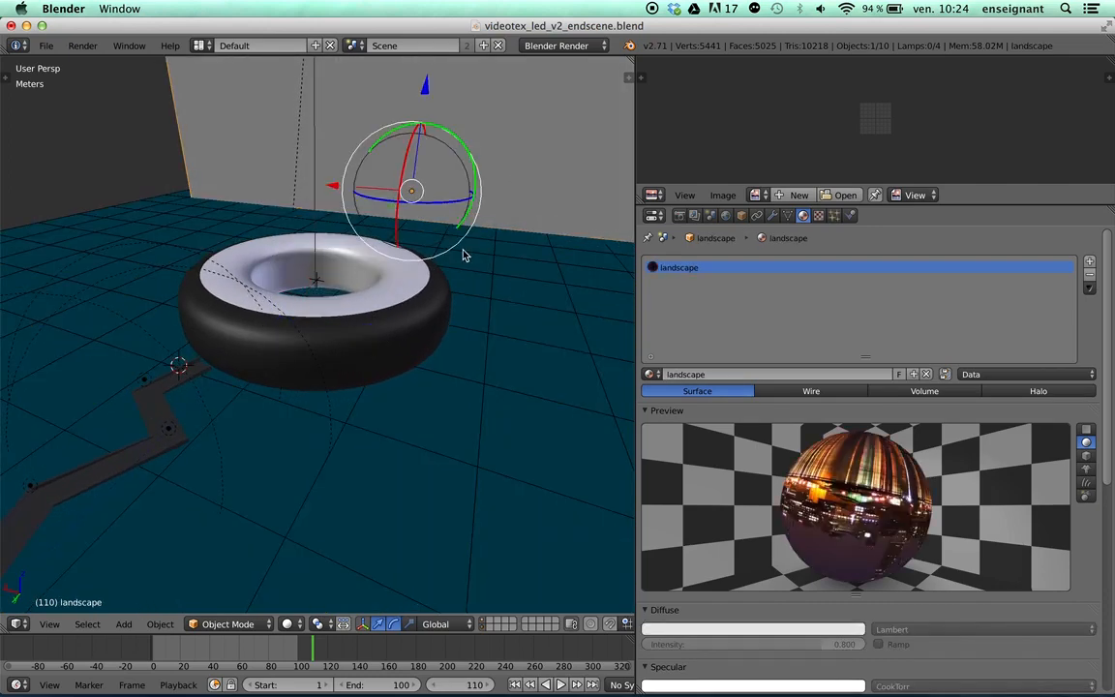
{"action": "key", "text": "alt+z"}
{"action": "middle_click_drag", "start_coordinate": [465, 250], "coordinate": [482, 210]}
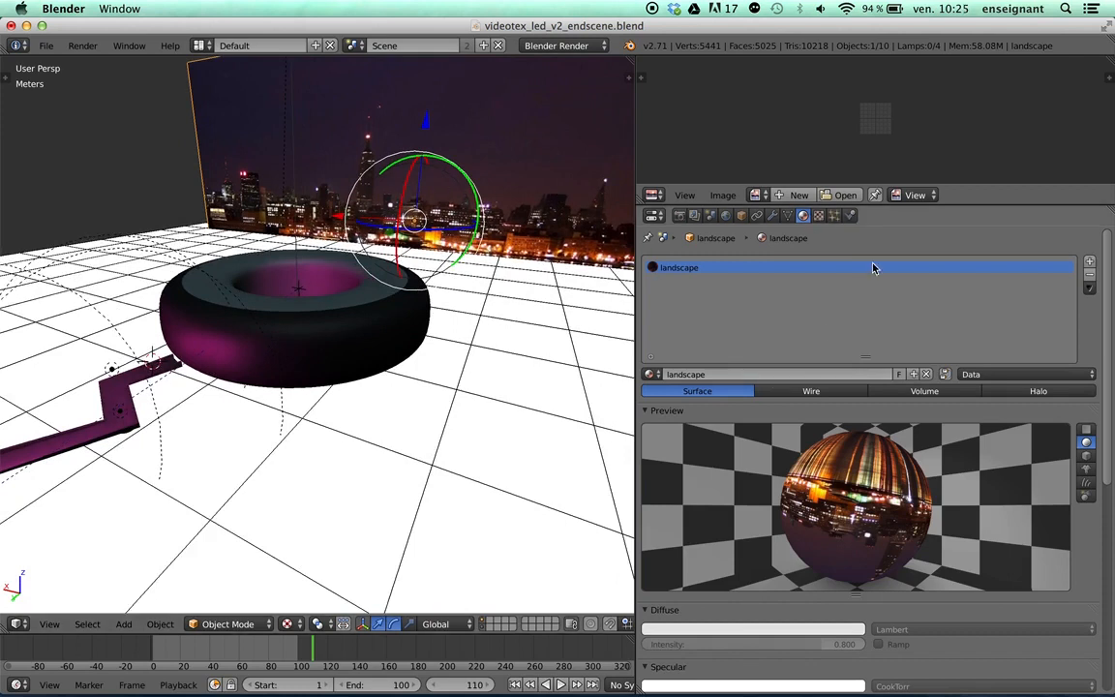
- Examine the landscape material's Shadeless shading setting and the textured backdrop in the scene
{"action": "scroll", "coordinate": [1051, 423], "scroll_direction": "down", "scroll_amount": 5}
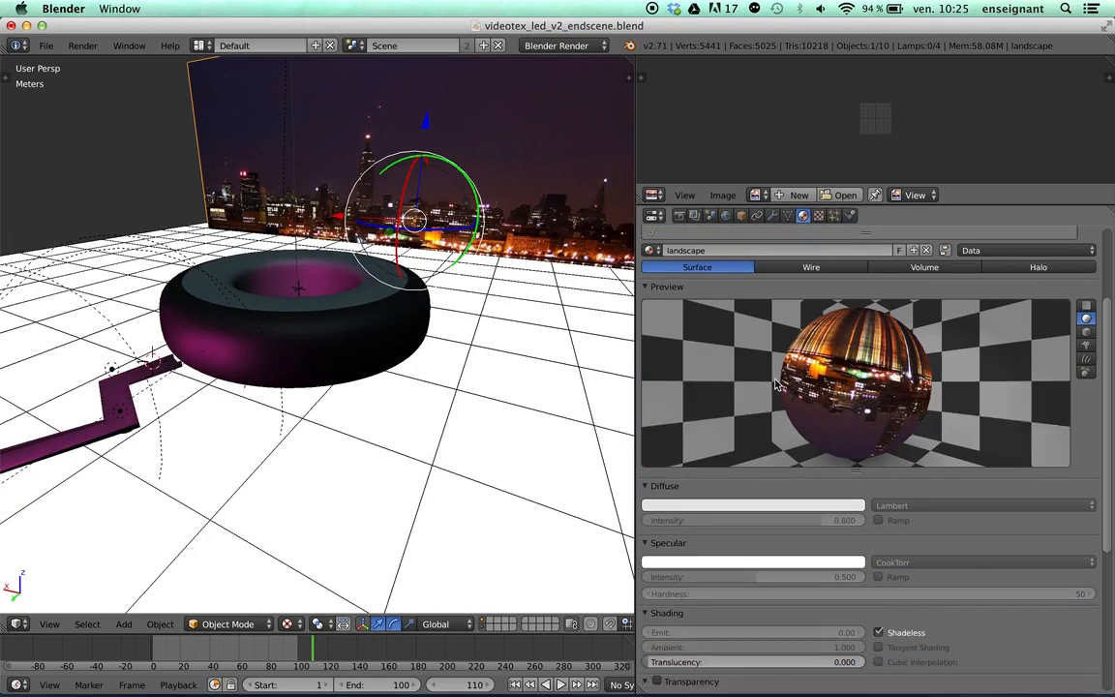
{"action": "scroll", "coordinate": [1000, 382], "scroll_direction": "down", "scroll_amount": 1}
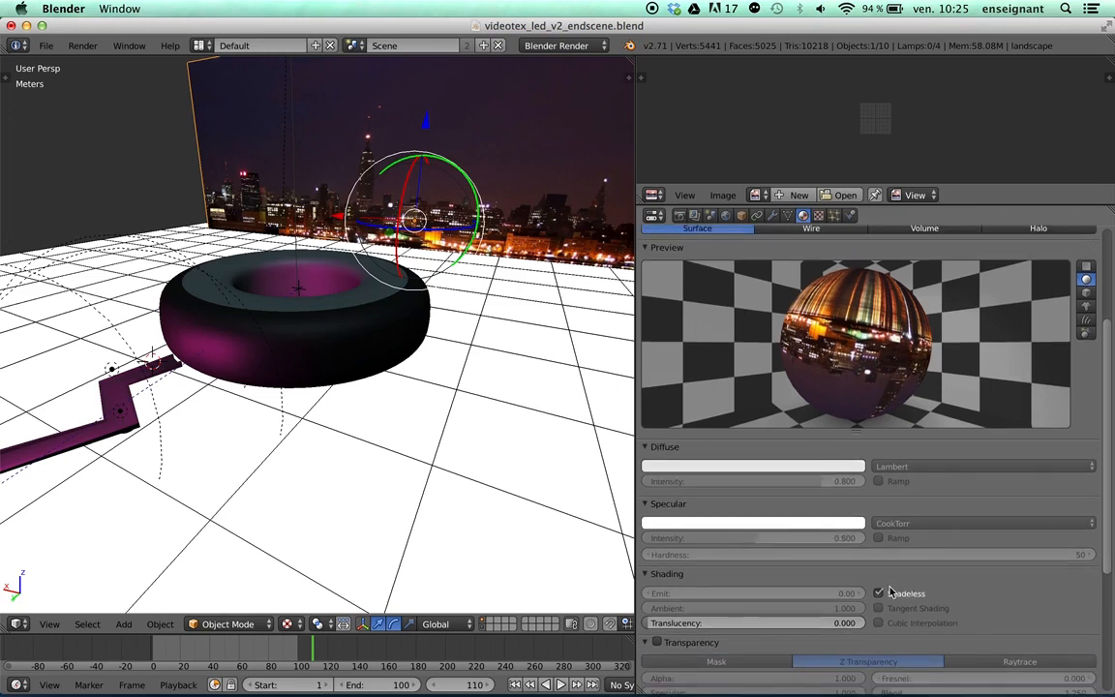
{"action": "scroll", "coordinate": [465, 274], "scroll_direction": "up", "scroll_amount": 3}
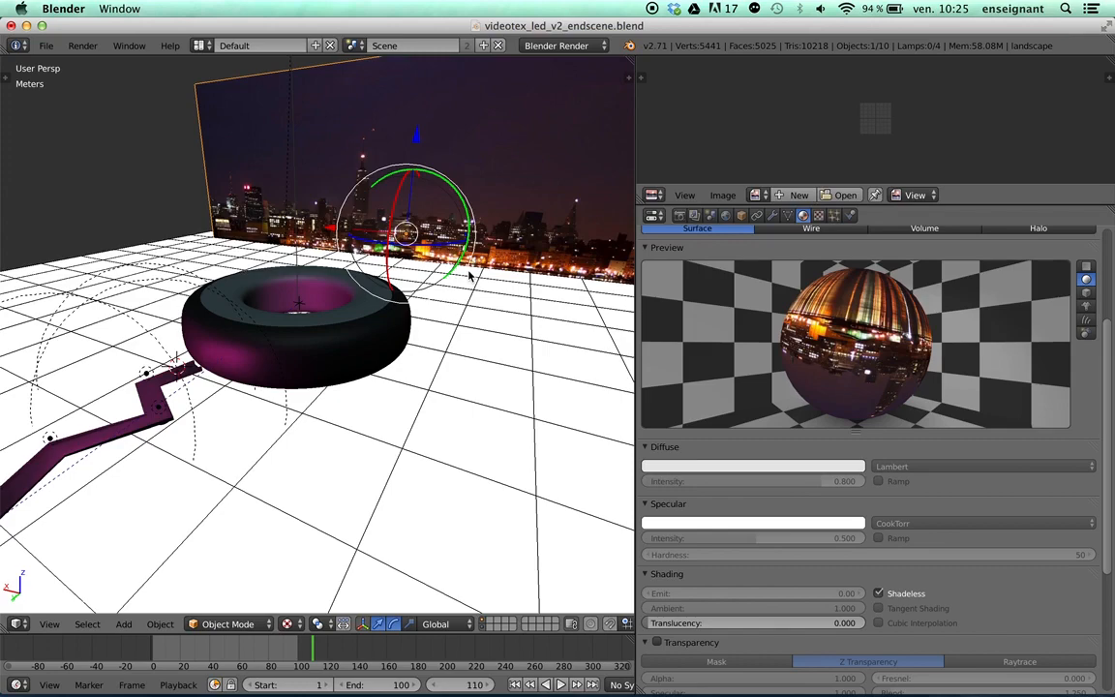
{"action": "scroll", "coordinate": [416, 261], "scroll_direction": "down", "scroll_amount": 5}
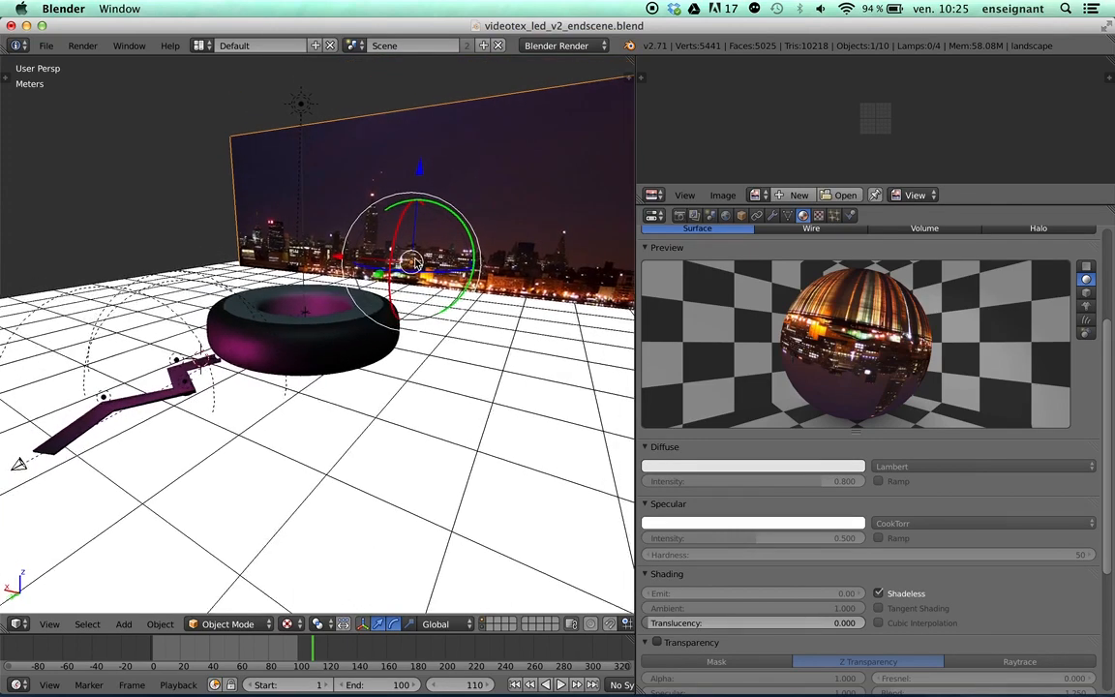
{"action": "middle_click_drag", "start_coordinate": [411, 261], "coordinate": [431, 276]}
- Select the ocean plane and look at the scene through the camera
{"action": "scroll", "coordinate": [1103, 326], "scroll_direction": "up", "scroll_amount": 5}
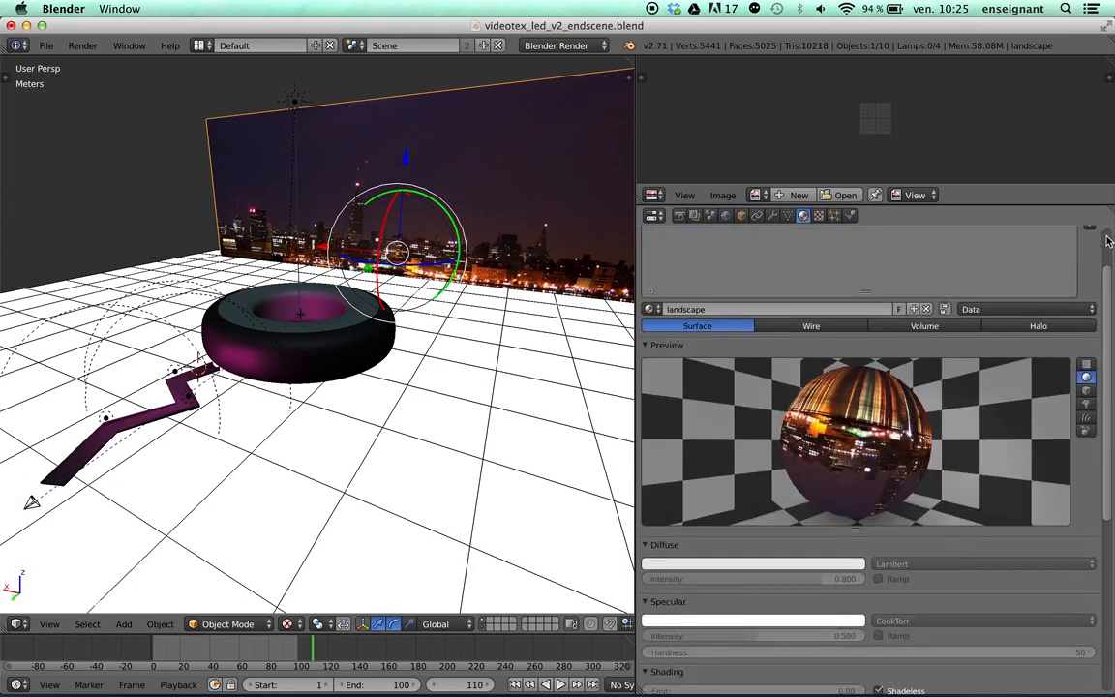
{"action": "right_click", "coordinate": [382, 305]}
{"action": "key", "text": "KP_0"}
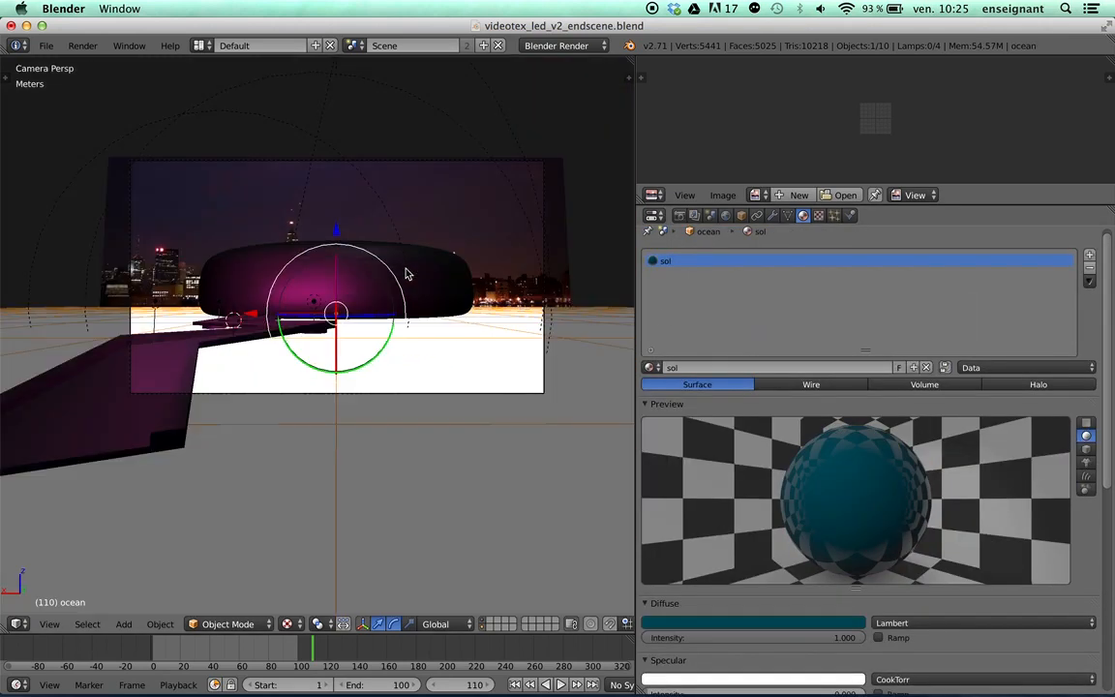
- Render the current frame of the ocean scene and inspect the result before closing it
{"action": "left_click", "coordinate": [680, 214]}
{"action": "left_click", "coordinate": [722, 278]}
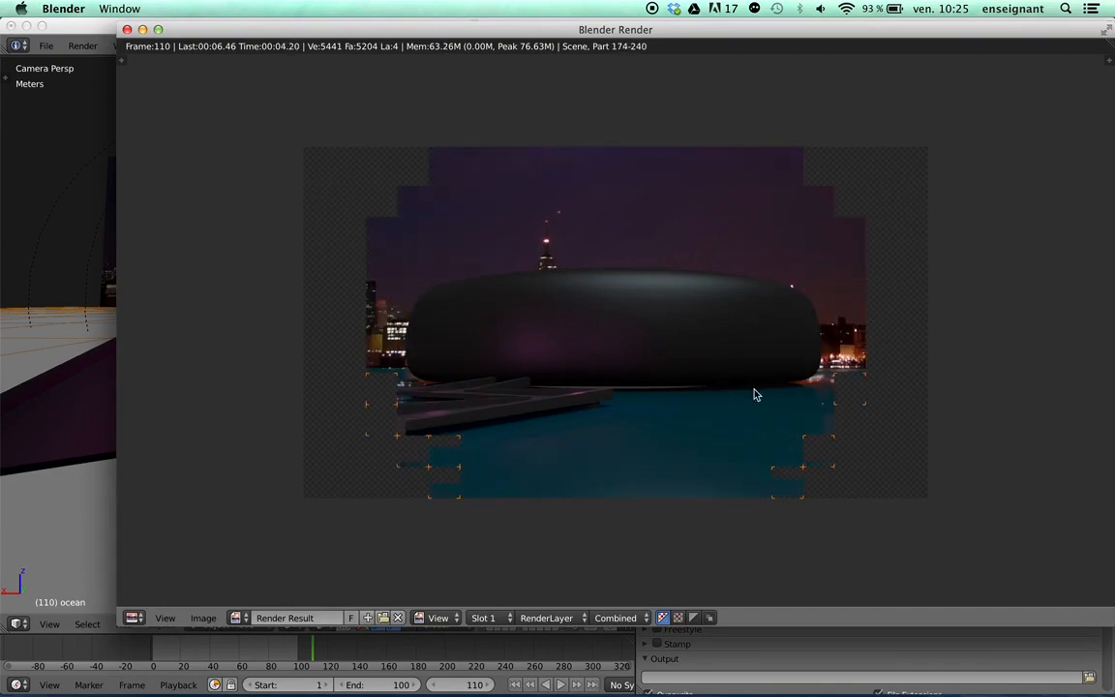
{"action": "scroll", "coordinate": [734, 395], "scroll_direction": "up", "scroll_amount": 2}
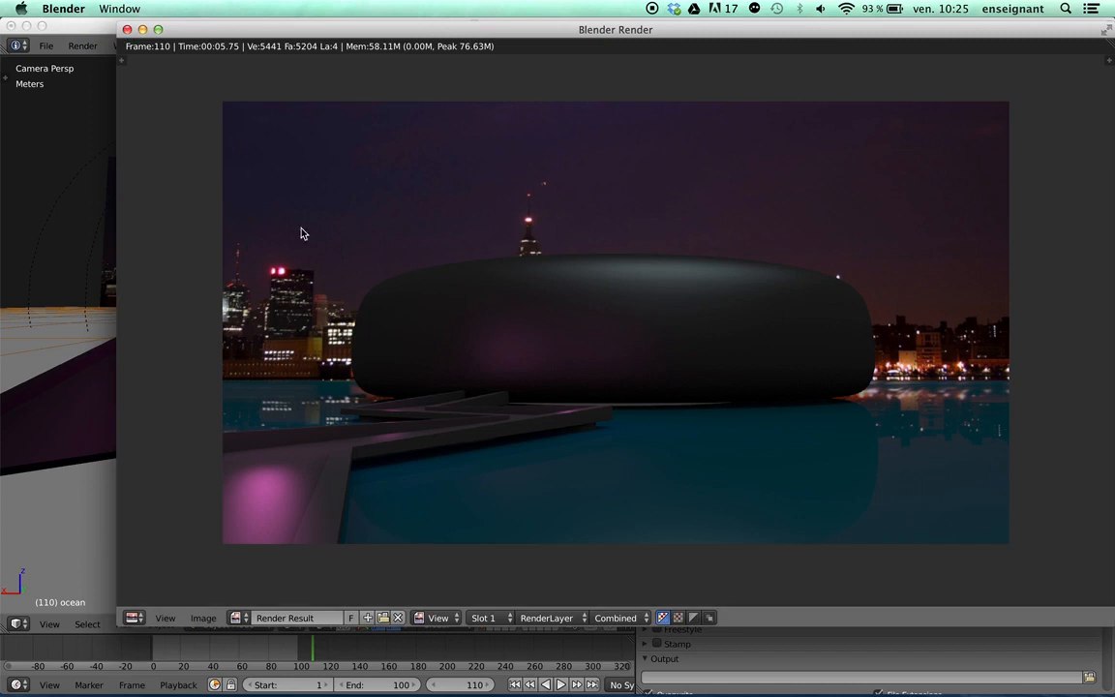
{"action": "key", "text": "Escape"}
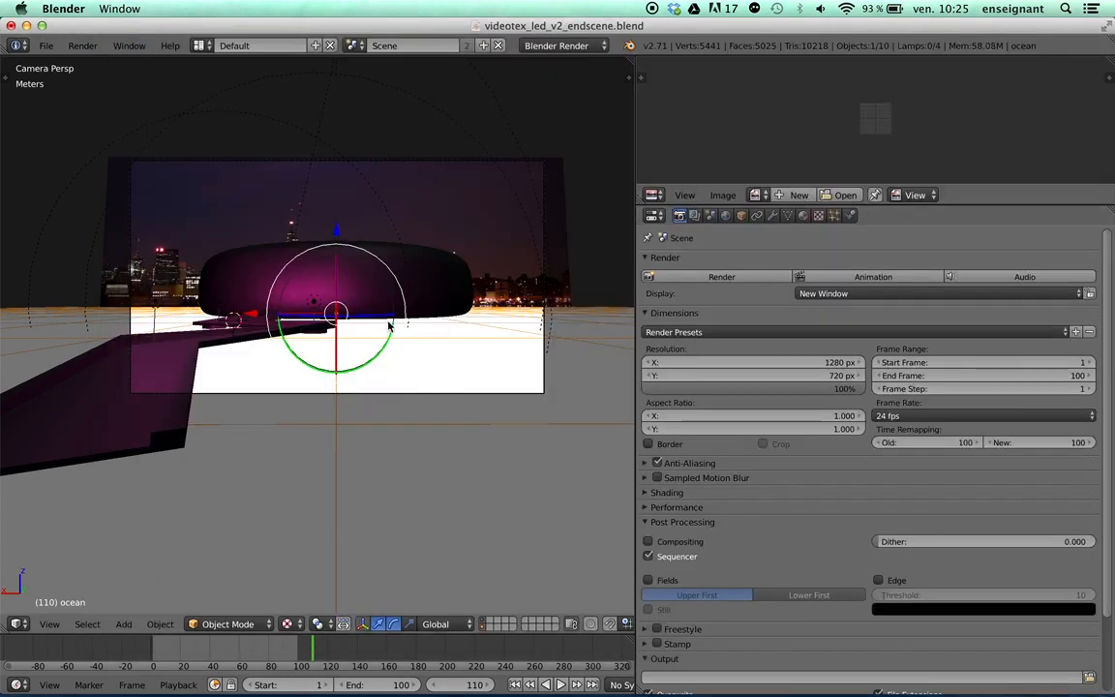
- Switch the viewport to solid shading and examine the Mirror settings of the ocean's sol material
{"action": "right_click", "coordinate": [460, 331]}
{"action": "right_click", "coordinate": [449, 338]}
{"action": "key", "text": "shift+z"}
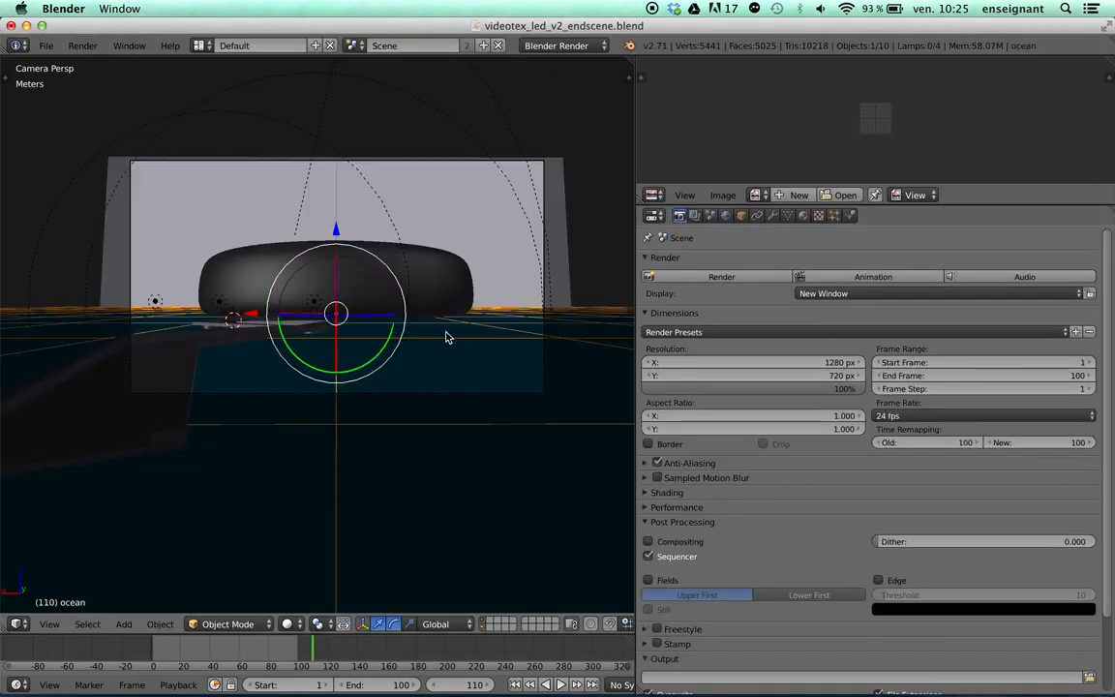
{"action": "left_click", "coordinate": [803, 216]}
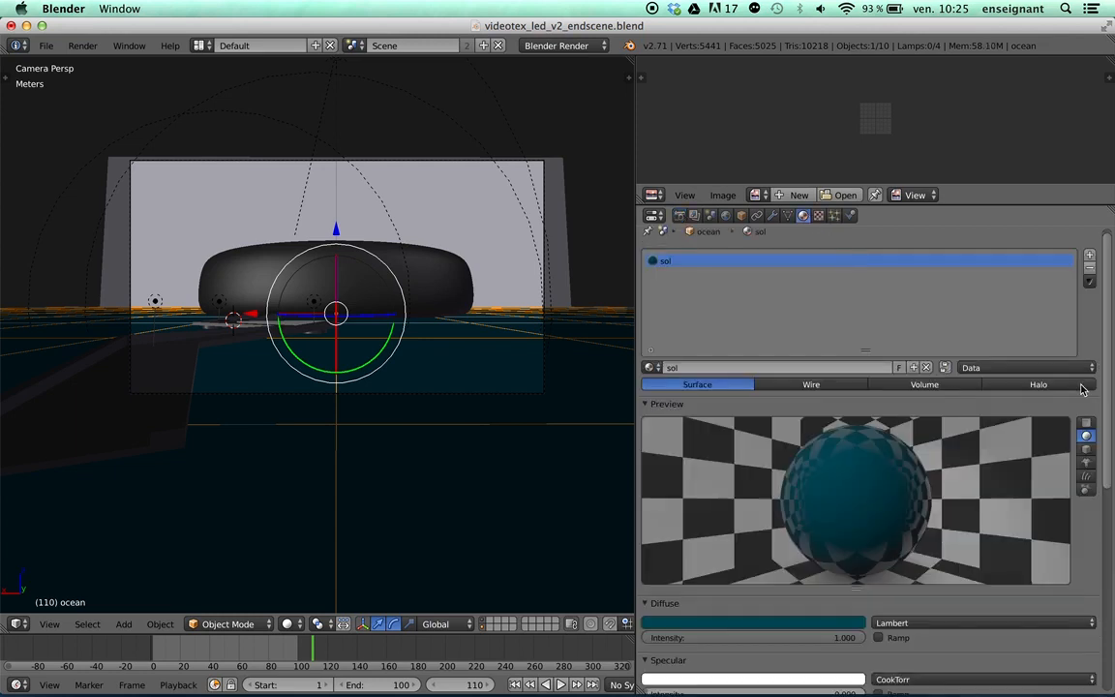
{"action": "scroll", "coordinate": [678, 446], "scroll_direction": "down", "scroll_amount": 8}
{"action": "left_click", "coordinate": [657, 501]}
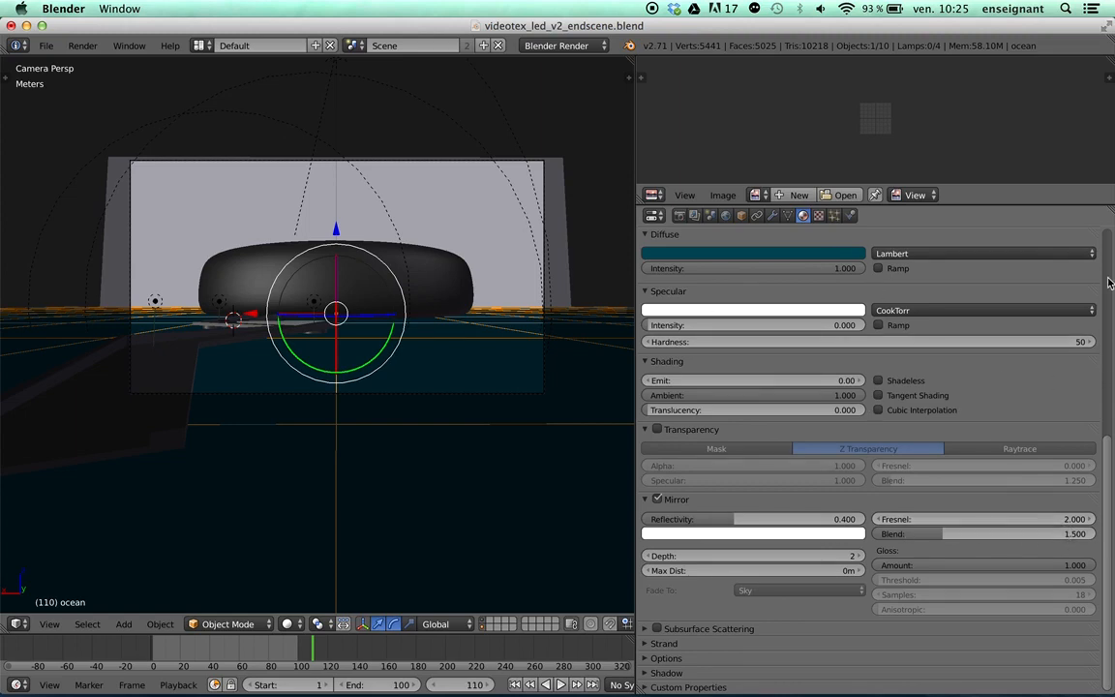
{"action": "middle_click_drag", "start_coordinate": [432, 253], "coordinate": [382, 277]}
- Examine the ocean's eau_test Clouds texture, including its noise size, UV mapping and Normal influence
{"action": "left_click", "coordinate": [818, 215]}
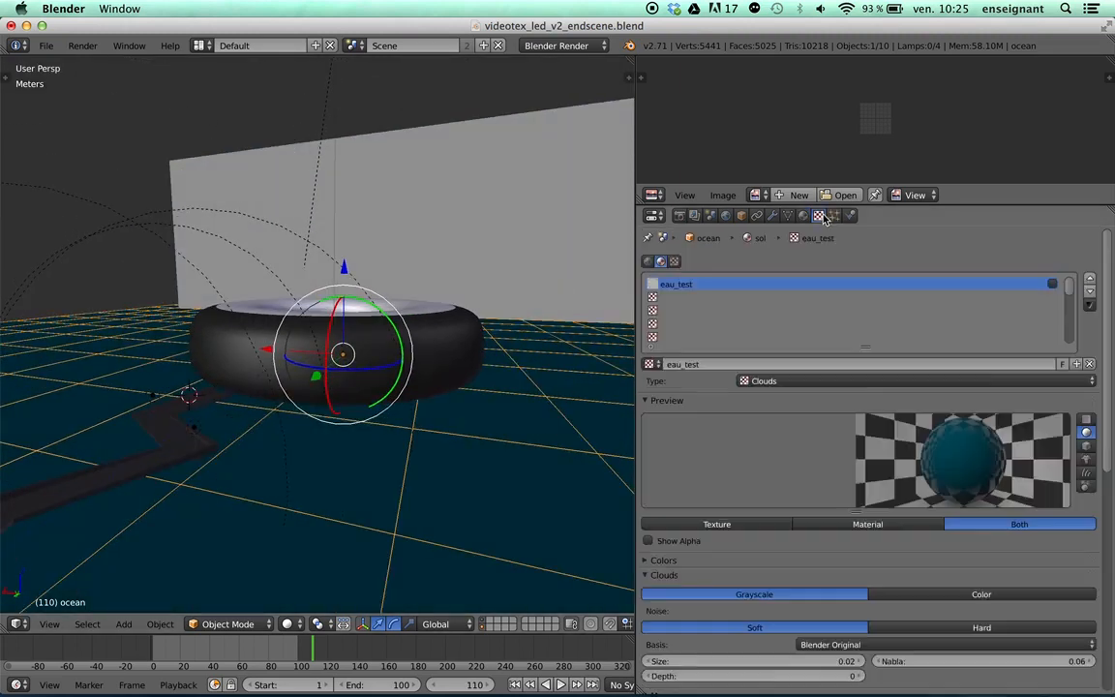
{"action": "scroll", "coordinate": [934, 469], "scroll_direction": "down", "scroll_amount": 1}
{"action": "scroll", "coordinate": [779, 317], "scroll_direction": "down", "scroll_amount": 2}
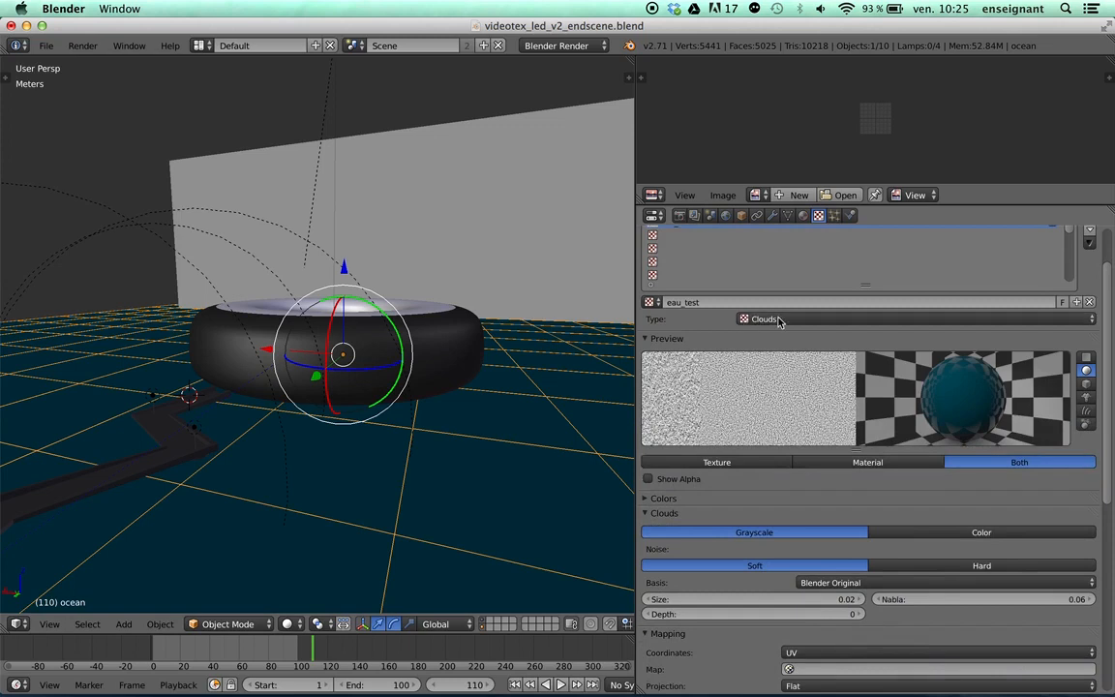
{"action": "scroll", "coordinate": [789, 318], "scroll_direction": "up", "scroll_amount": 1}
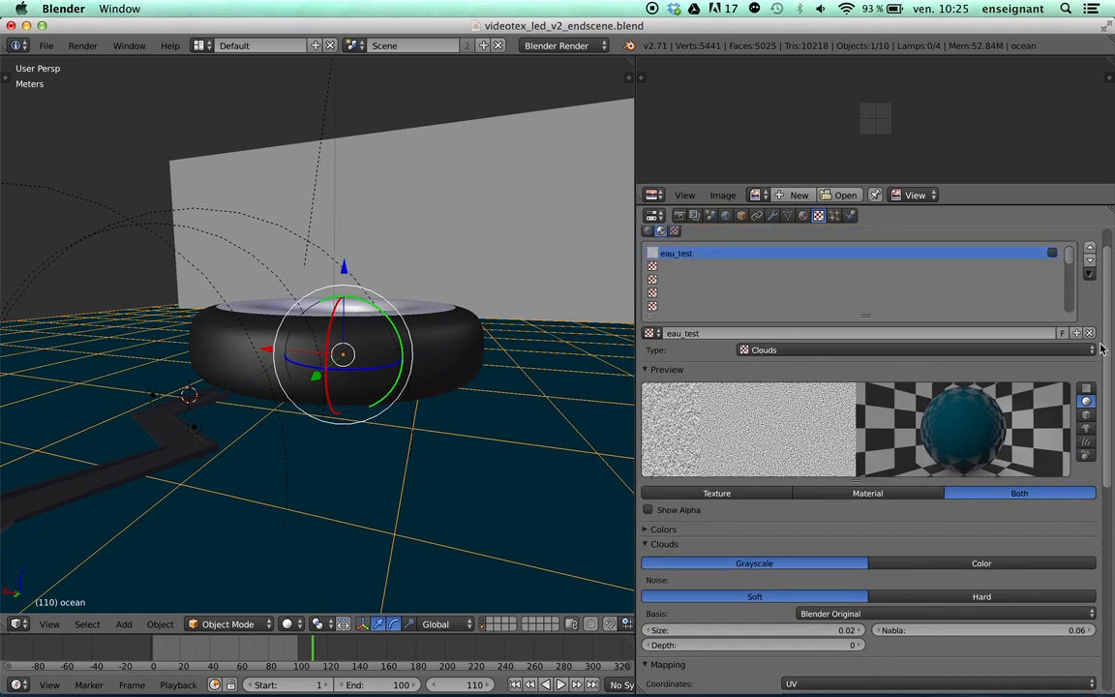
{"action": "scroll", "coordinate": [809, 561], "scroll_direction": "down", "scroll_amount": 2}
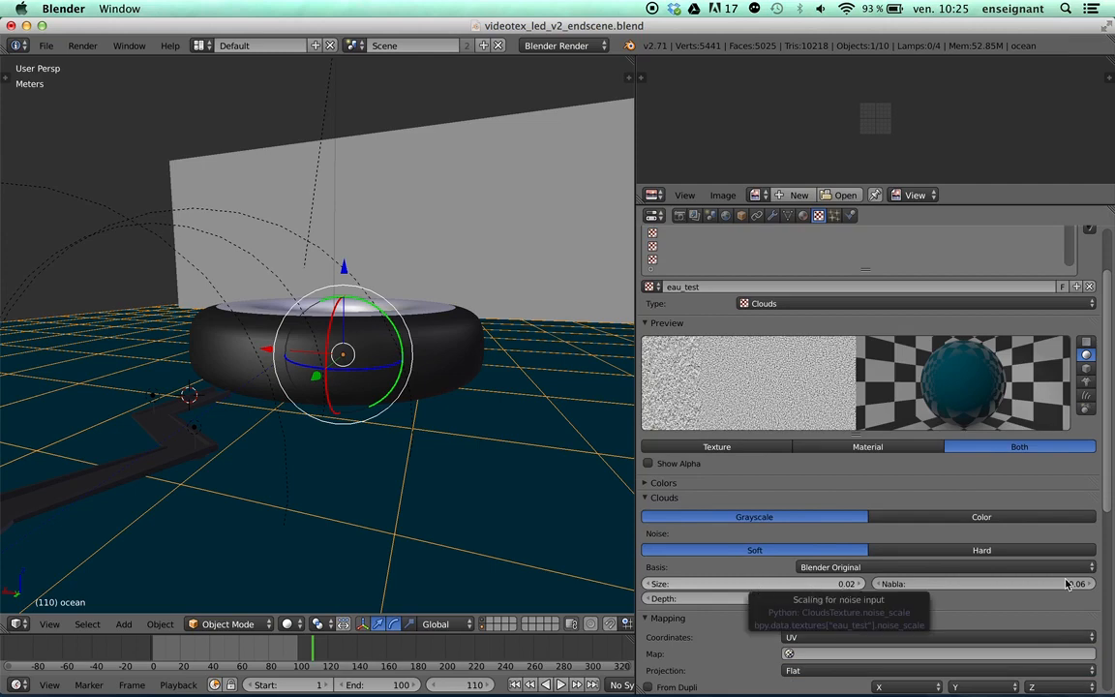
{"action": "scroll", "coordinate": [997, 474], "scroll_direction": "down", "scroll_amount": 8}
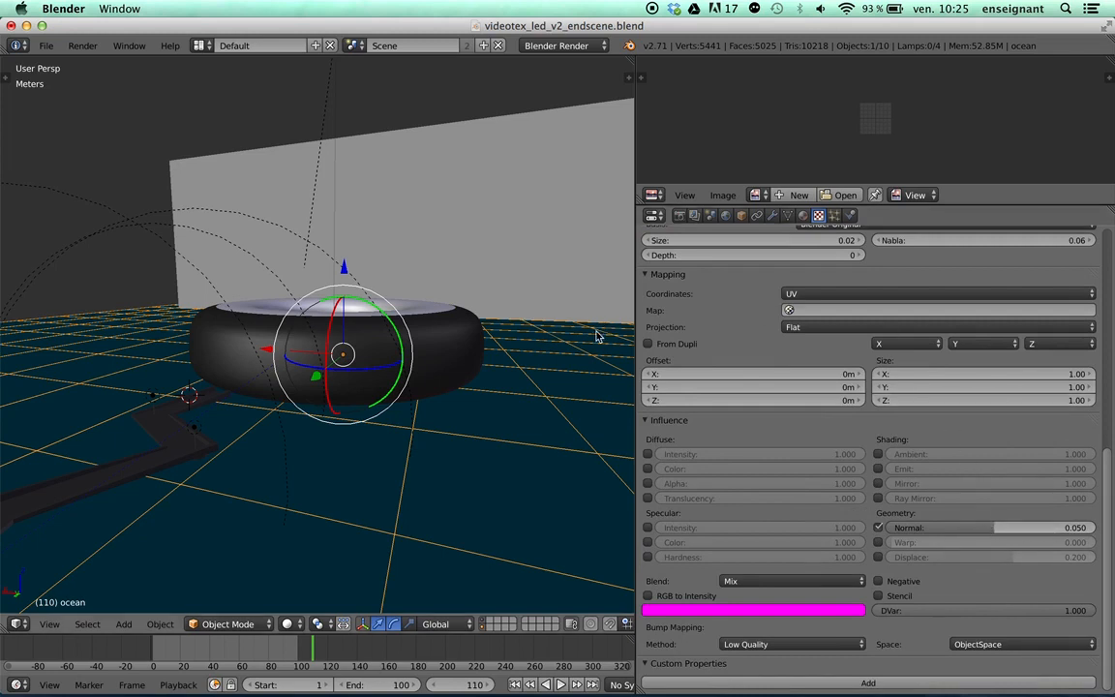
- Bring up the ocean mesh's UV mapping options in Edit Mode and scale its UV layout in the UV editor
{"action": "key", "text": "Tab"}
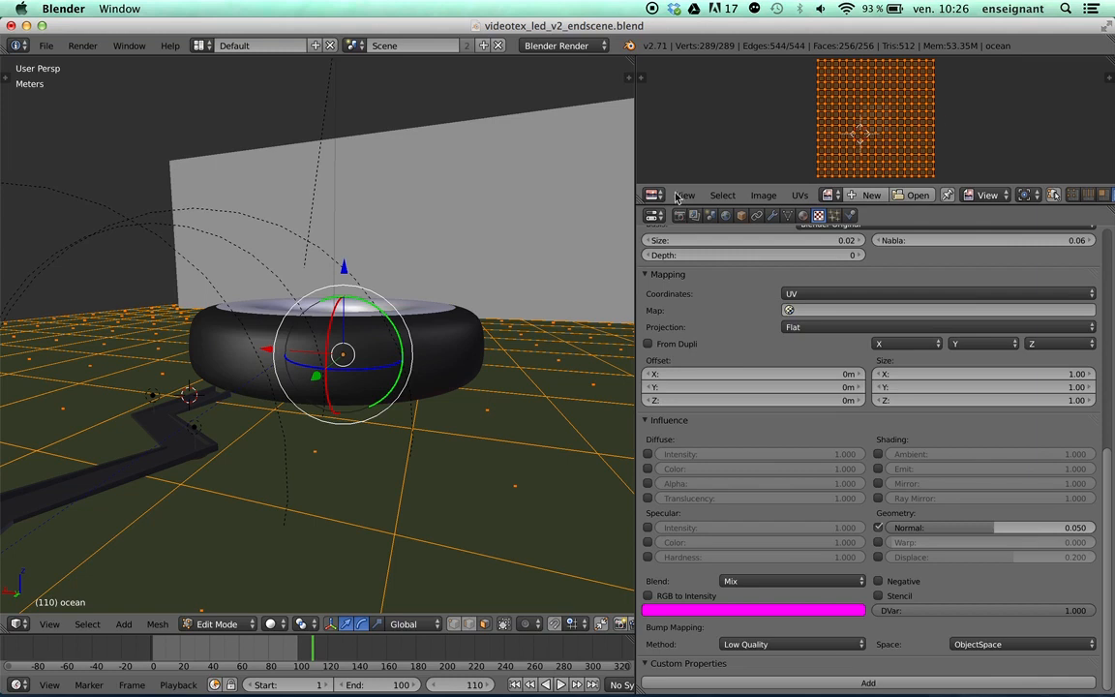
{"action": "key", "text": "u"}
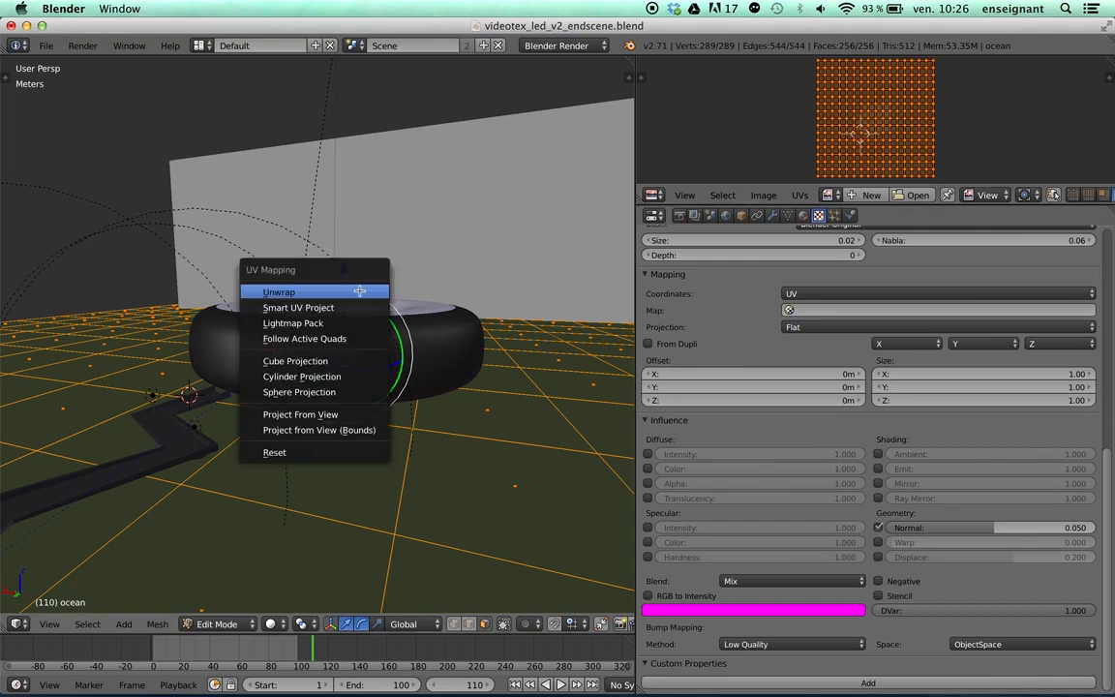
{"action": "left_click", "coordinate": [336, 413]}
{"action": "key", "text": "s"}
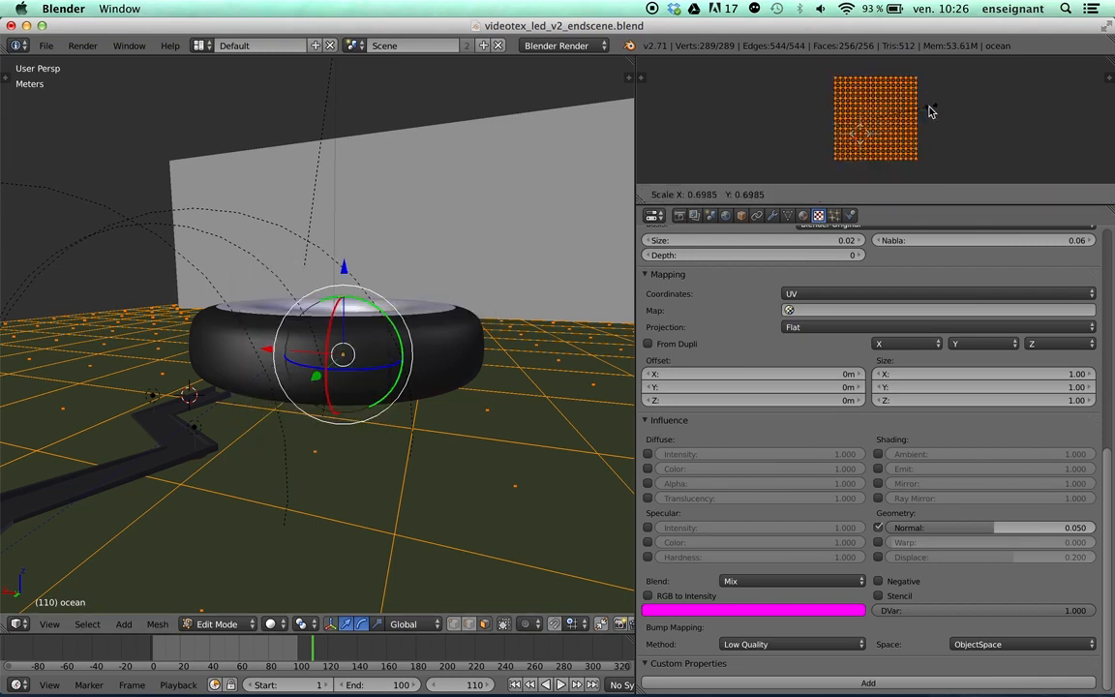
{"action": "left_click", "coordinate": [951, 97]}
{"action": "key", "text": "Tab"}
- Return to the camera view and render the scene again with the ocean's UV layout scaled
{"action": "middle_click_drag", "start_coordinate": [326, 162], "coordinate": [391, 214]}
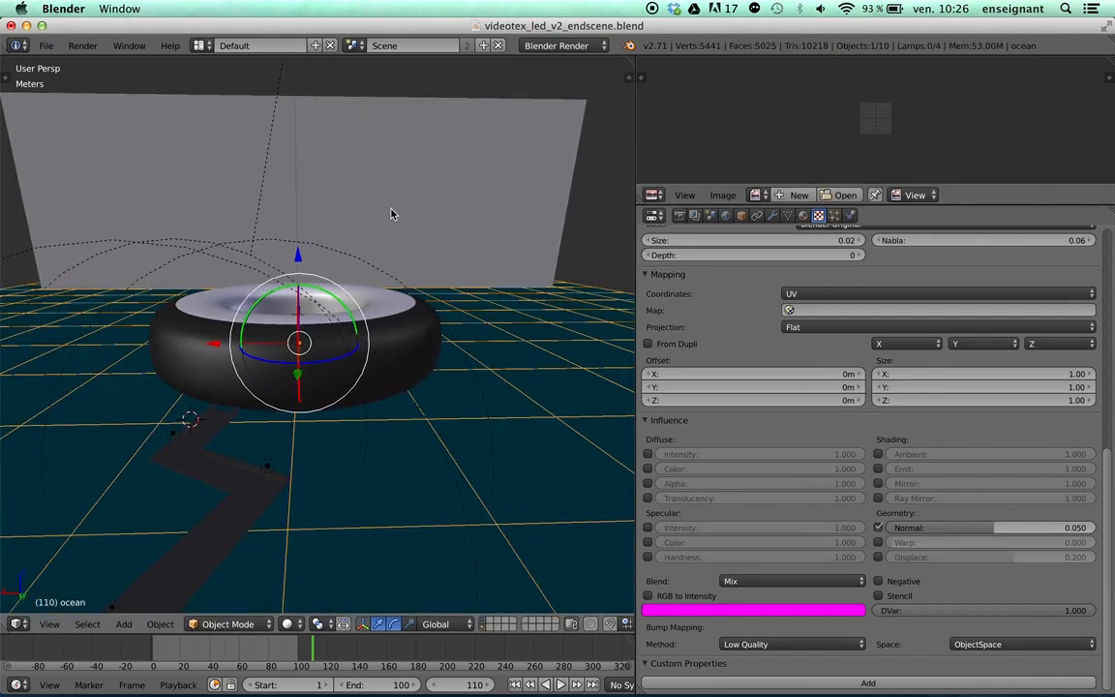
{"action": "middle_click_drag", "start_coordinate": [500, 266], "coordinate": [486, 266]}
{"action": "key", "text": "KP_0"}
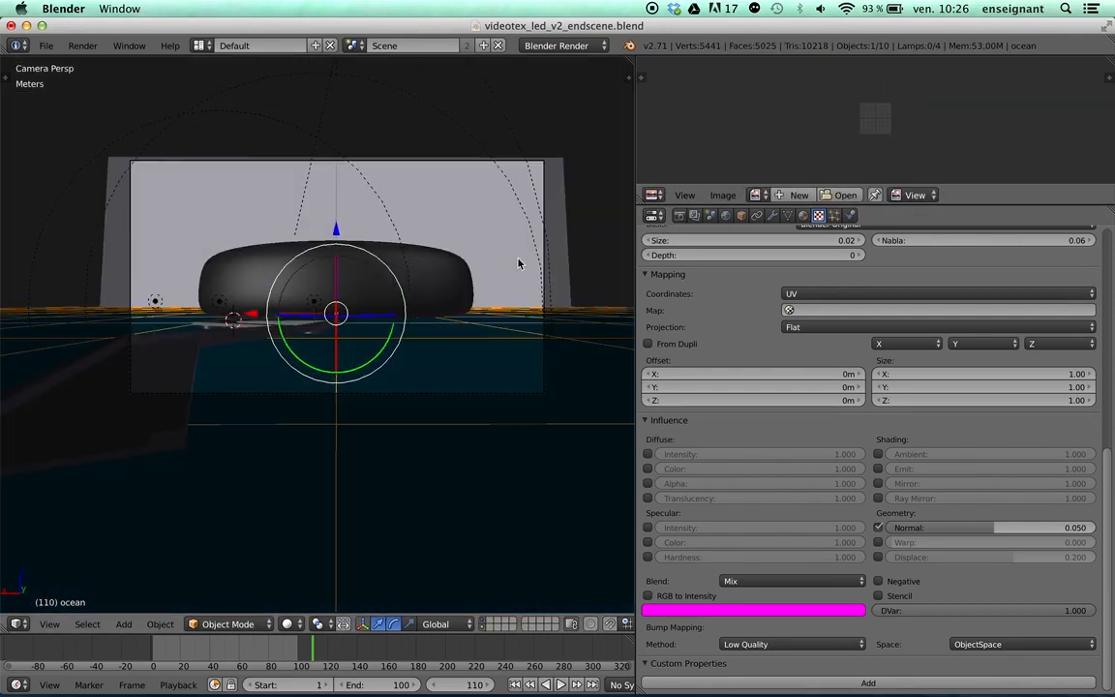
{"action": "scroll", "coordinate": [968, 387], "scroll_direction": "up", "scroll_amount": 10}
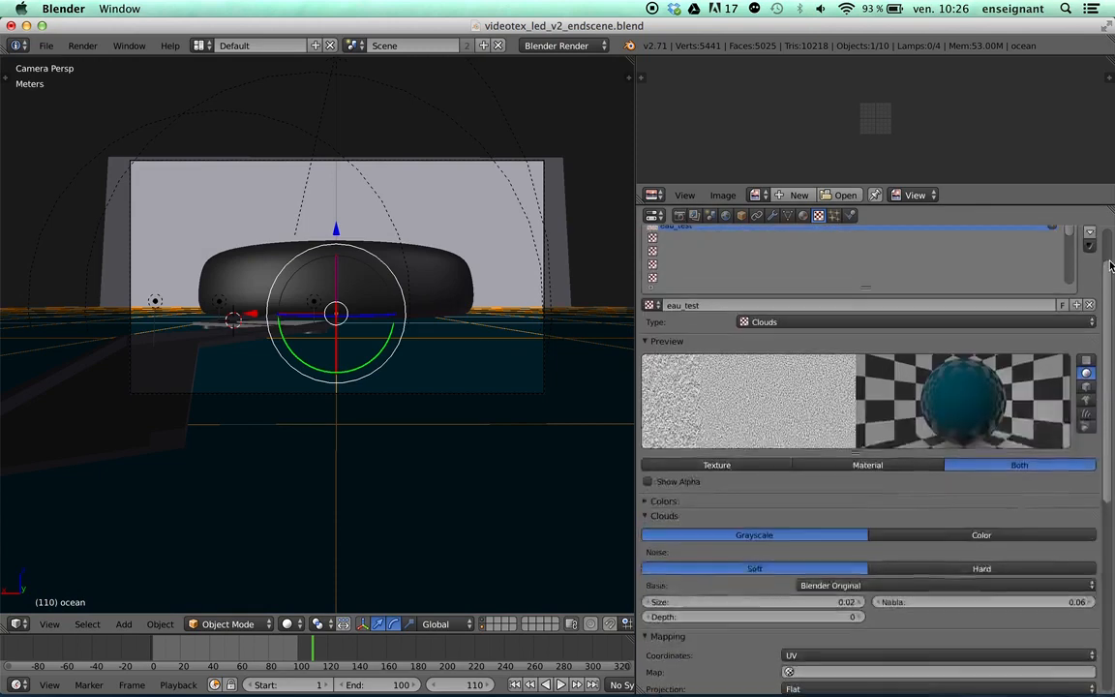
{"action": "left_click", "coordinate": [680, 214]}
{"action": "left_click", "coordinate": [715, 277]}
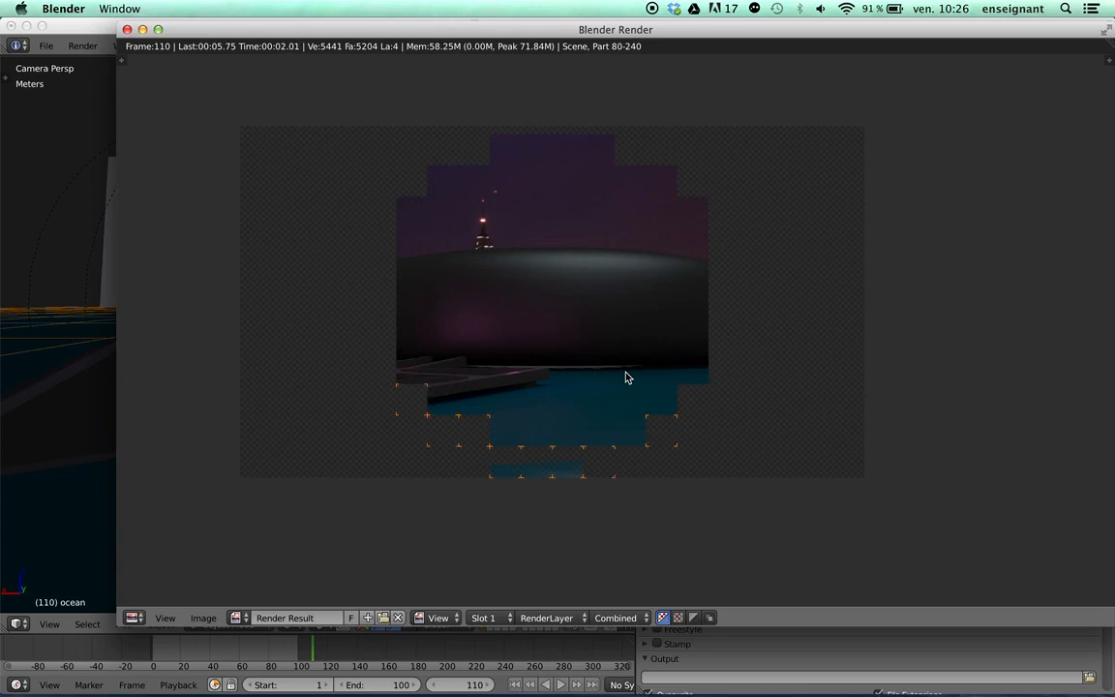
- Inspect the water ripples and city reflections up close in the render, then close the render window
{"action": "scroll", "coordinate": [618, 380], "scroll_direction": "up", "scroll_amount": 4}
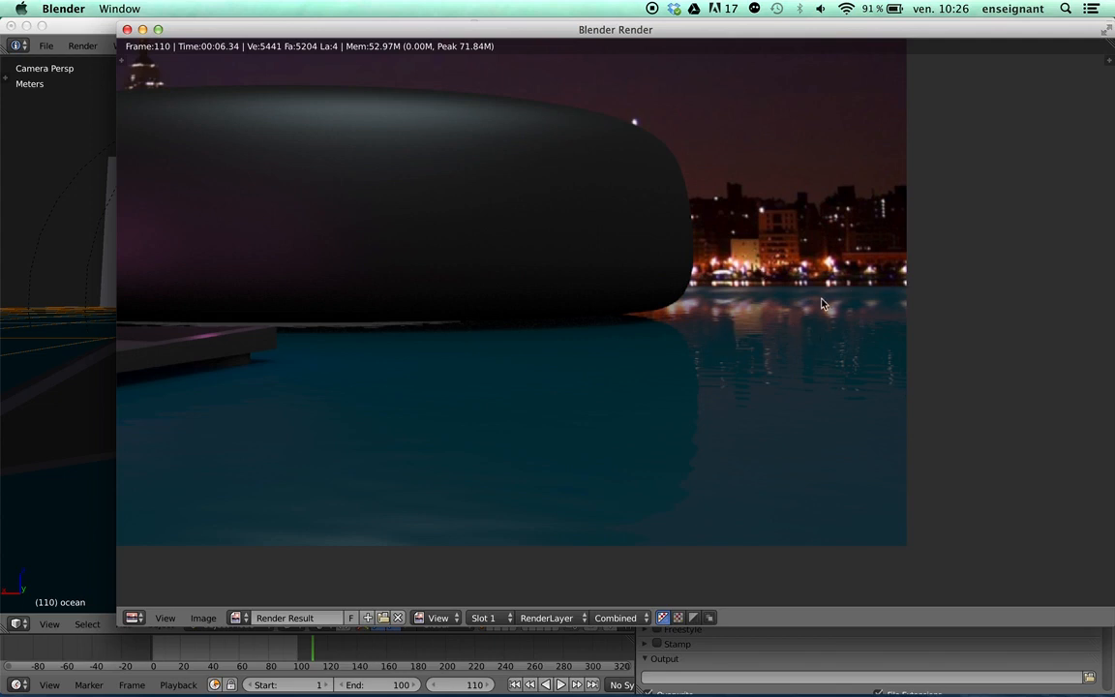
{"action": "scroll", "coordinate": [770, 332], "scroll_direction": "down", "scroll_amount": 1}
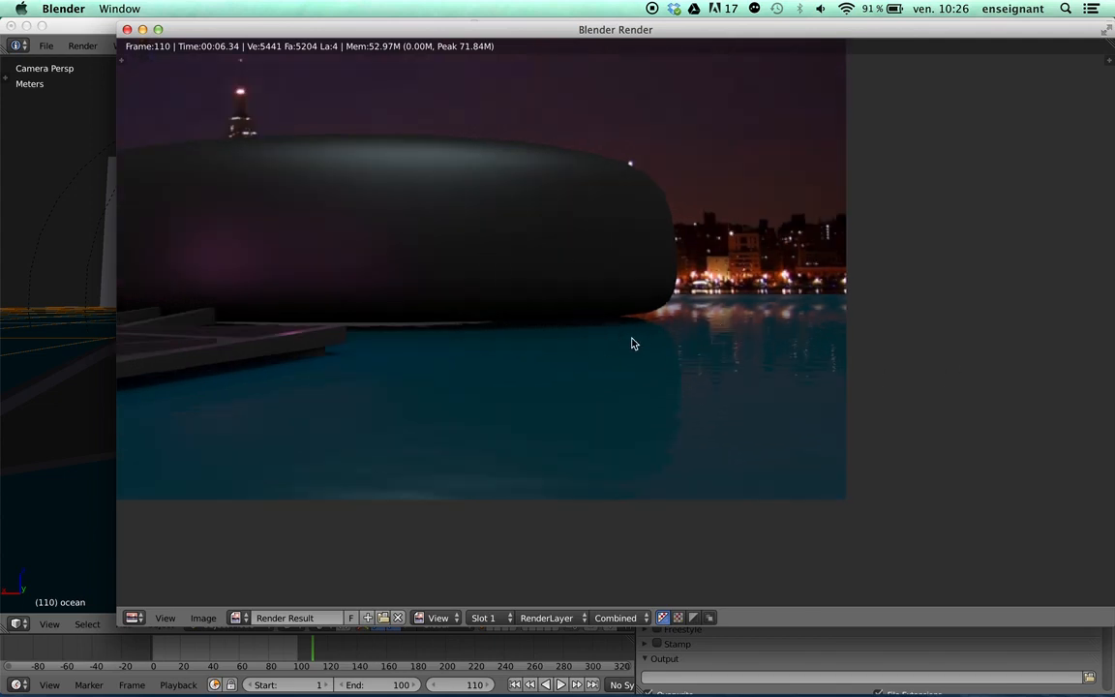
{"action": "scroll", "coordinate": [517, 292], "scroll_direction": "down", "scroll_amount": 1}
{"action": "middle_click_drag", "start_coordinate": [589, 317], "coordinate": [677, 316]}
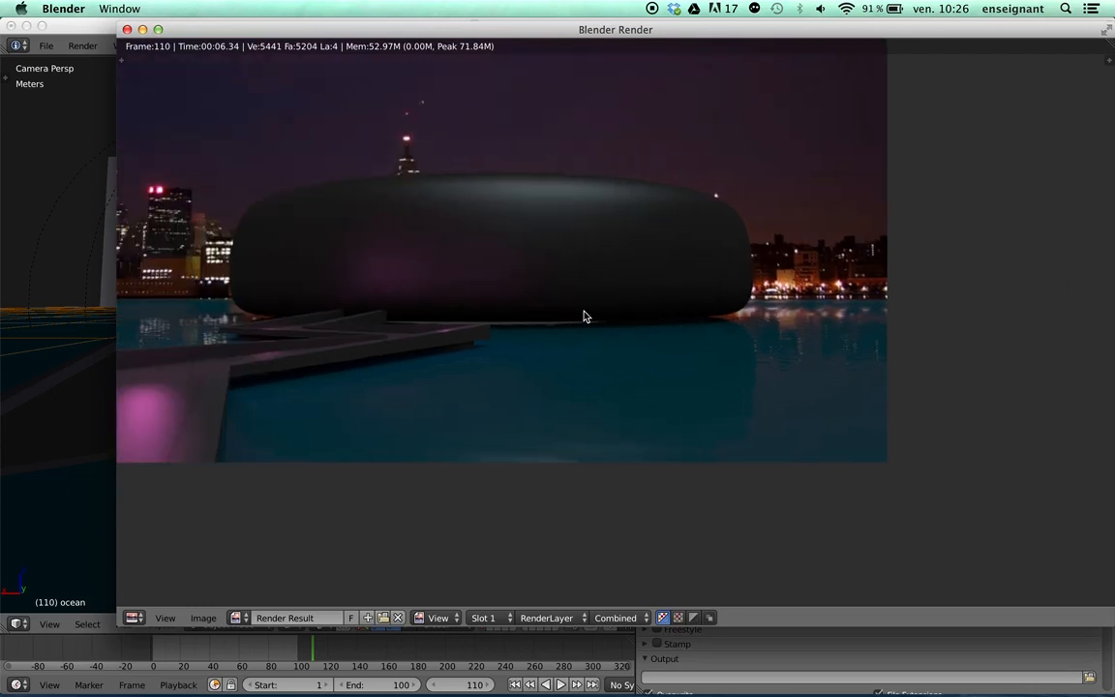
{"action": "middle_click_drag", "start_coordinate": [495, 247], "coordinate": [558, 251]}
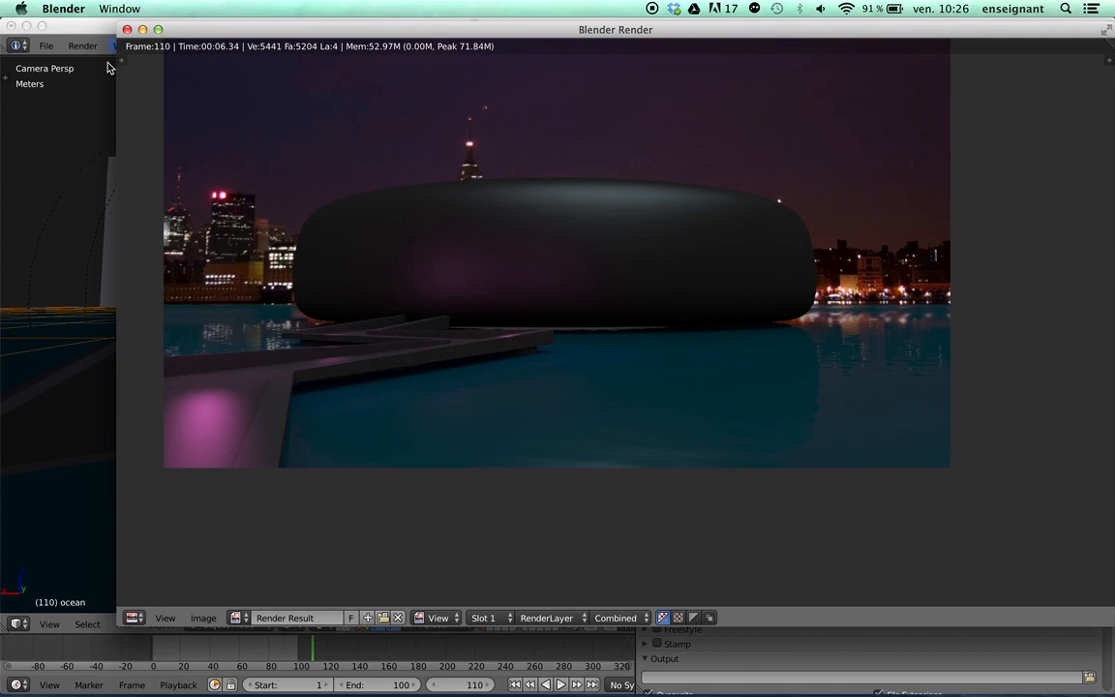
{"action": "left_click", "coordinate": [128, 31]}
- Select a point lamp along the walkway and examine its colour, falloff, distance and shadow settings
{"action": "middle_click_drag", "start_coordinate": [295, 307], "coordinate": [286, 427]}
{"action": "right_click", "coordinate": [199, 494]}
{"action": "right_click", "coordinate": [298, 398]}
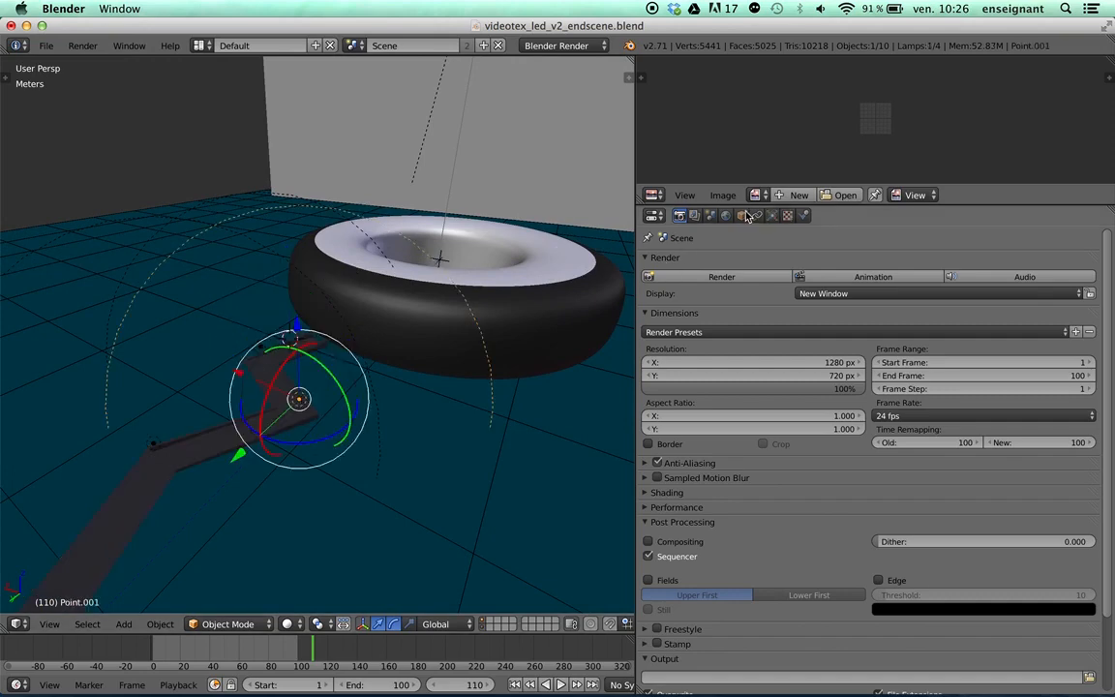
{"action": "left_click", "coordinate": [772, 215]}
{"action": "middle_click_drag", "start_coordinate": [356, 354], "coordinate": [314, 320]}
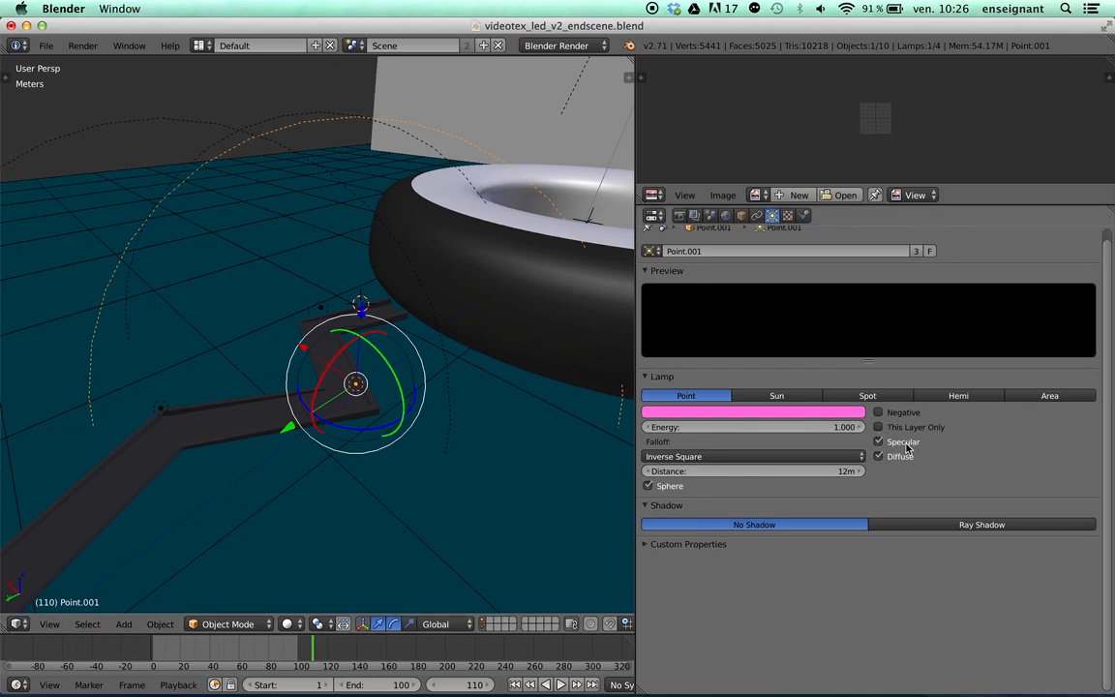
- Select the Sun lamp above the ring building and examine its colour, energy and ray shadow settings
{"action": "middle_click_drag", "start_coordinate": [327, 285], "coordinate": [802, 426]}
{"action": "middle_click_drag", "start_coordinate": [378, 139], "coordinate": [406, 100]}
{"action": "right_click", "coordinate": [411, 68]}
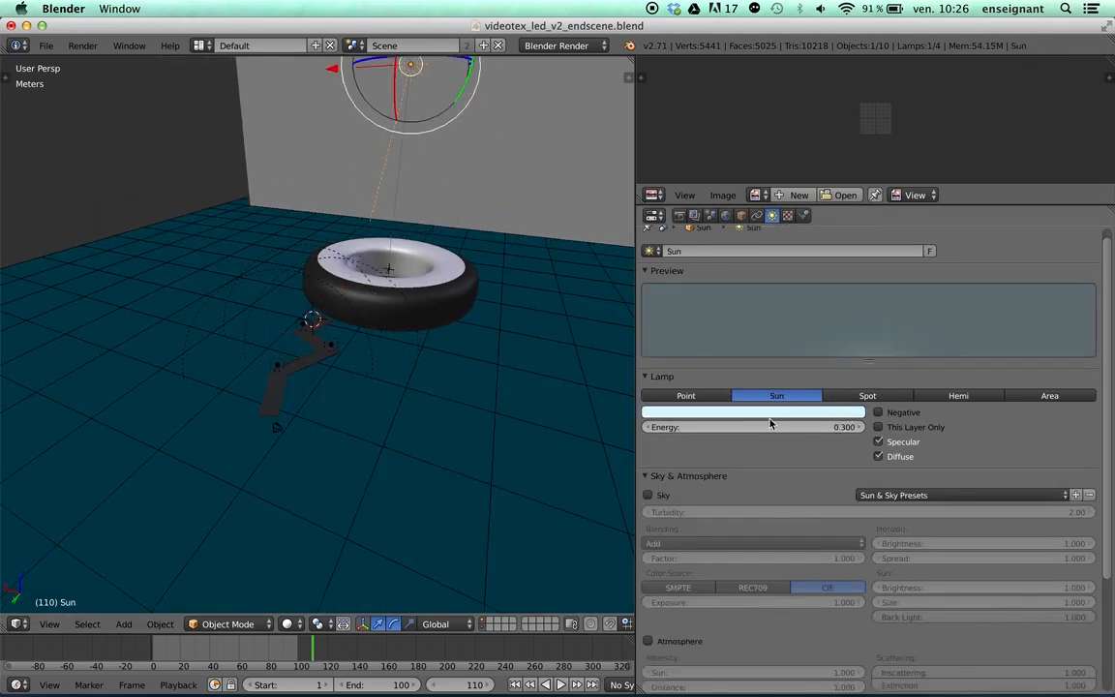
{"action": "scroll", "coordinate": [1109, 320], "scroll_direction": "up", "scroll_amount": 1}
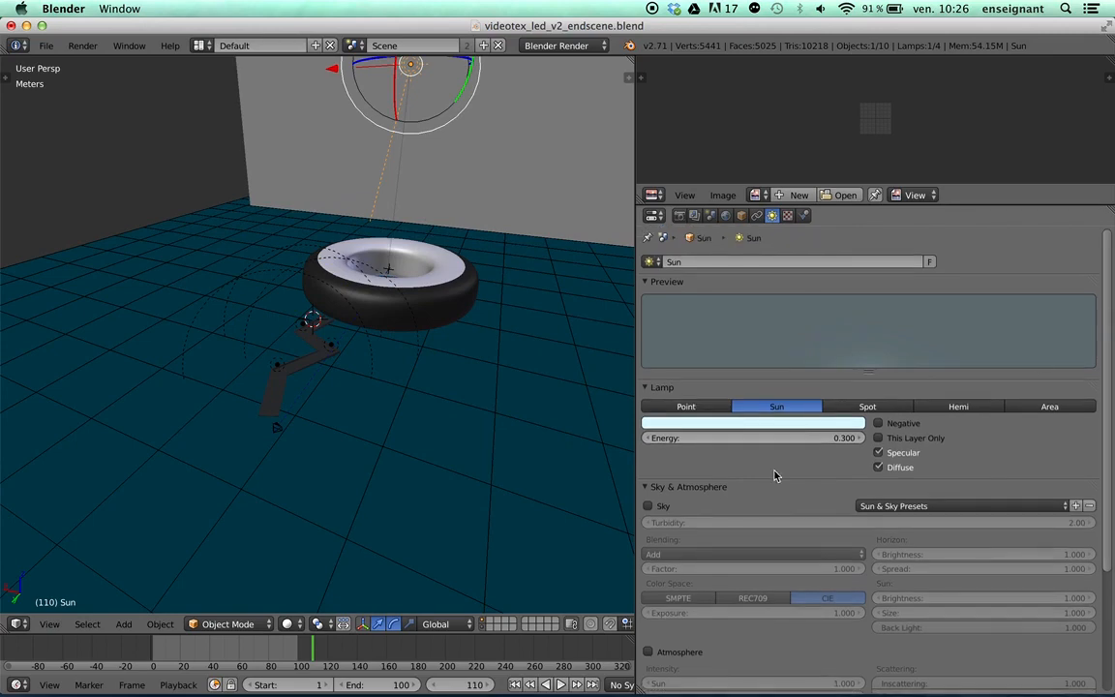
{"action": "scroll", "coordinate": [774, 474], "scroll_direction": "down", "scroll_amount": 5}
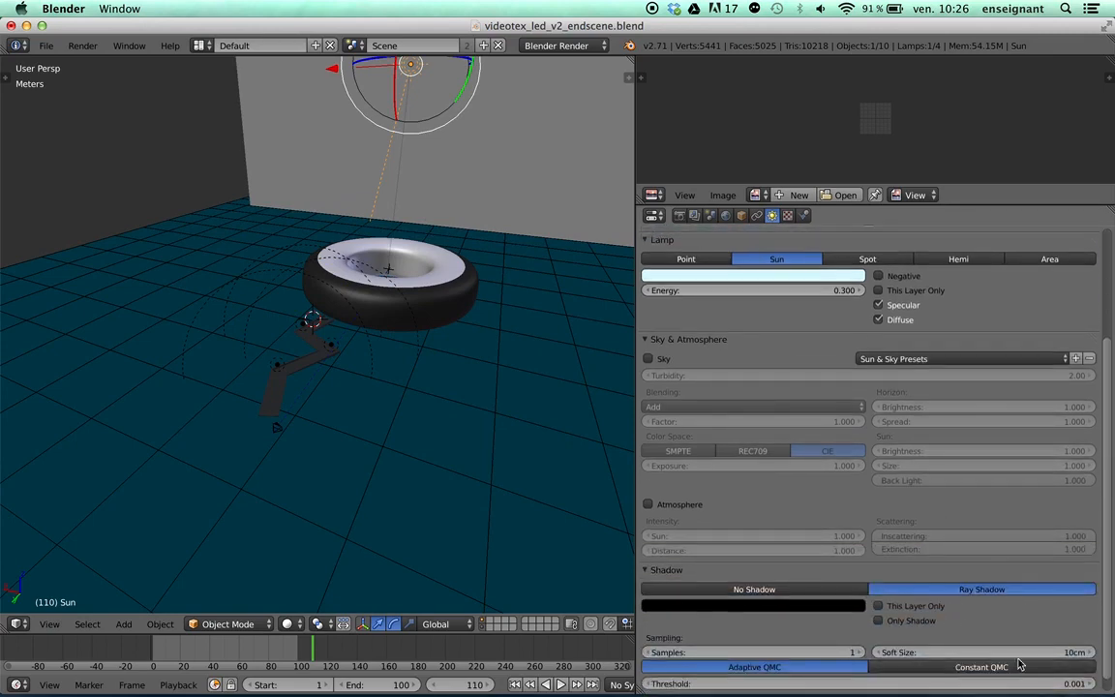
{"action": "scroll", "coordinate": [1108, 555], "scroll_direction": "up", "scroll_amount": 5}
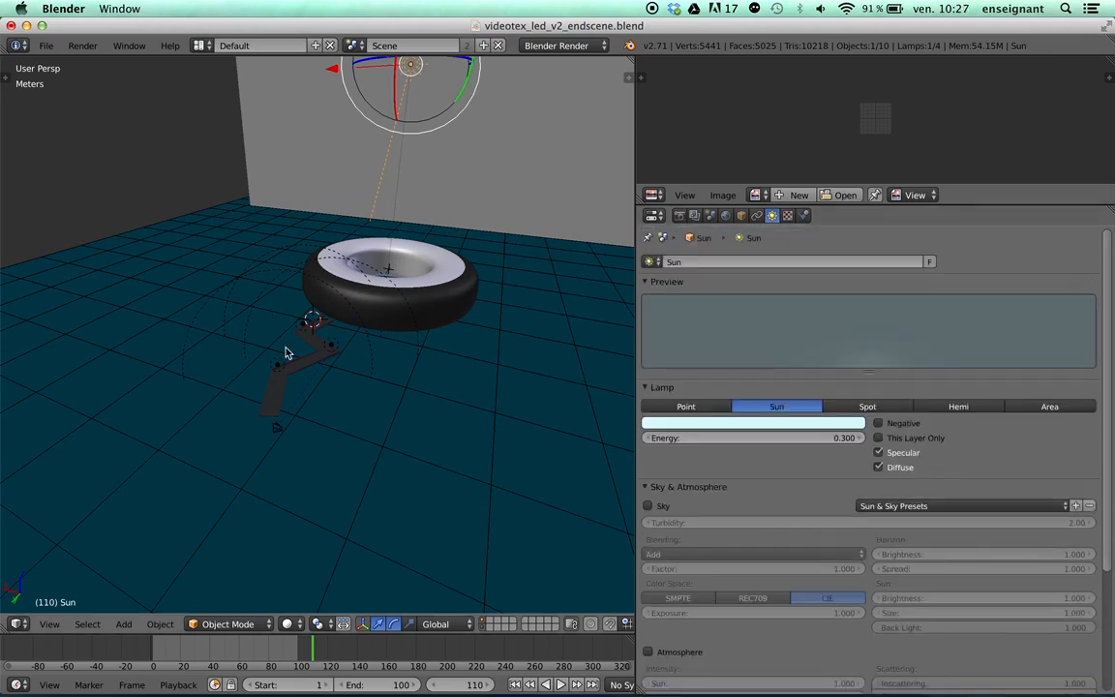
- Examine the World settings for Blend Sky, Ambient Occlusion, Environment Lighting and Gather
{"action": "mouse_move", "coordinate": [286, 354]}
{"action": "middle_mouse_down"}
{"action": "mouse_move", "coordinate": [313, 351]}
{"action": "mouse_move", "coordinate": [346, 326]}
{"action": "mouse_move", "coordinate": [290, 329]}
{"action": "middle_mouse_up"}
{"action": "left_click", "coordinate": [727, 216]}
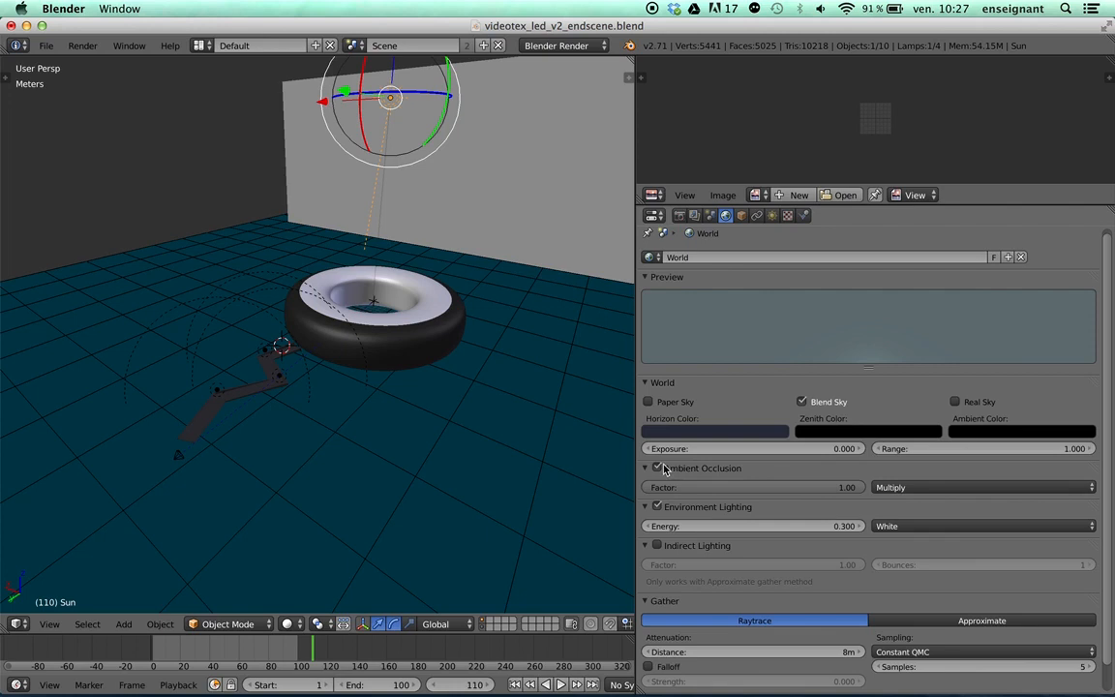
{"action": "scroll", "coordinate": [881, 461], "scroll_direction": "down", "scroll_amount": 1}
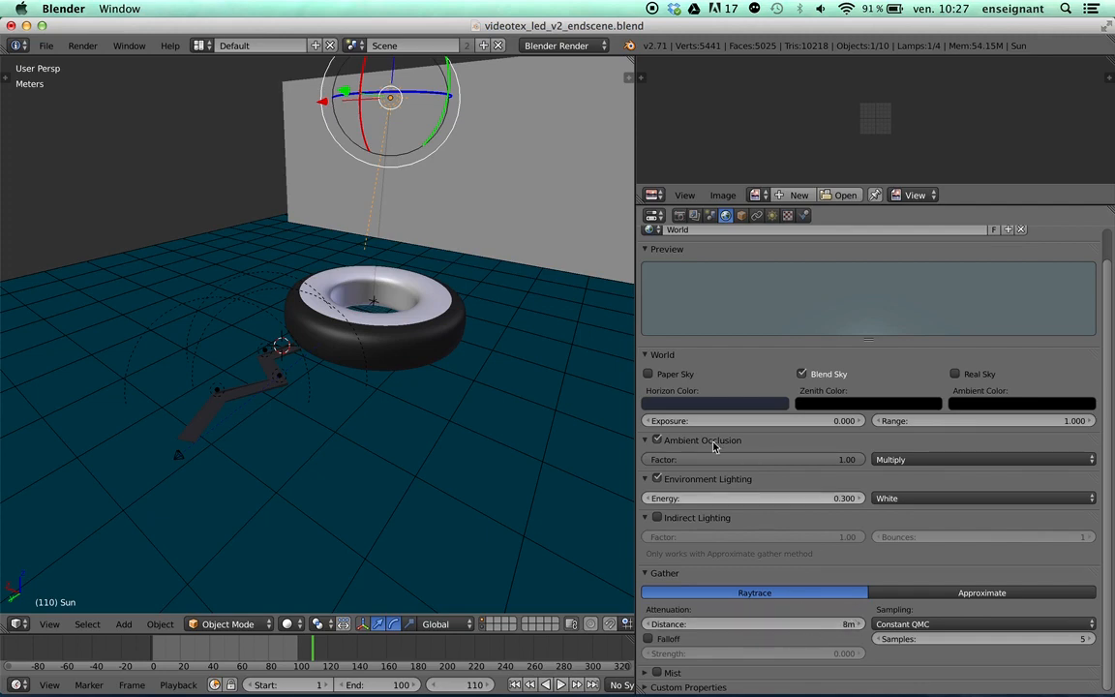
- Go to frame 0, play the animation, and scrub the timeline to frame 20 to review the camera movement
{"action": "middle_click_drag", "start_coordinate": [418, 388], "coordinate": [426, 381]}
{"action": "middle_click_drag", "start_coordinate": [274, 440], "coordinate": [281, 410]}
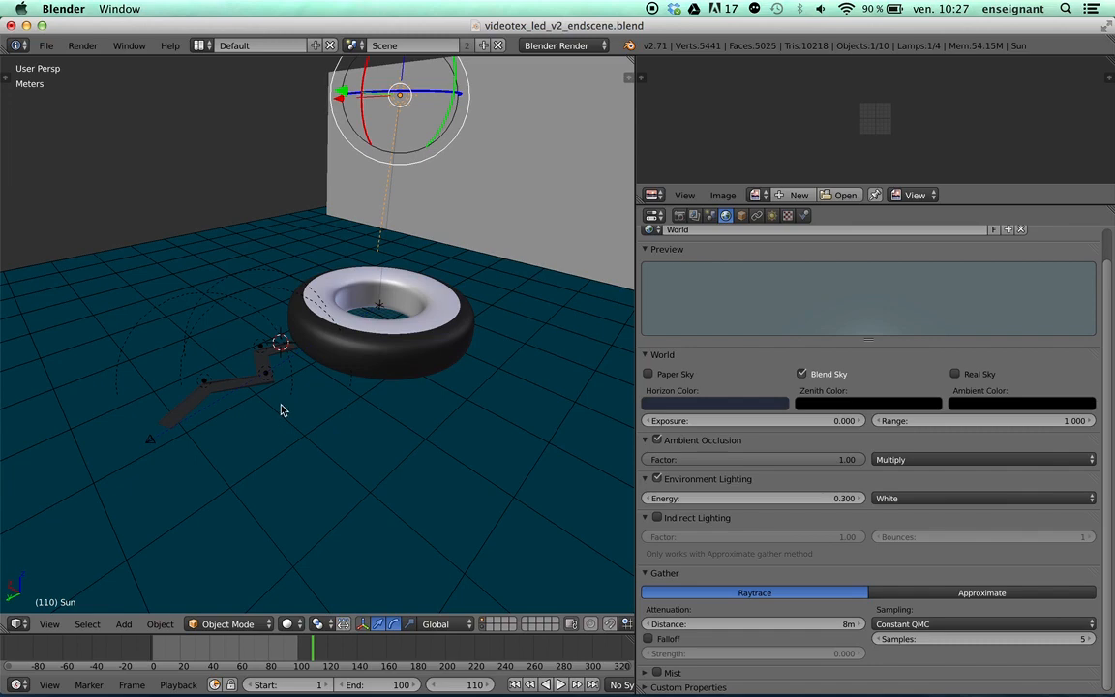
{"action": "left_click", "coordinate": [152, 646]}
{"action": "scroll", "coordinate": [290, 646], "scroll_direction": "up", "scroll_amount": 5}
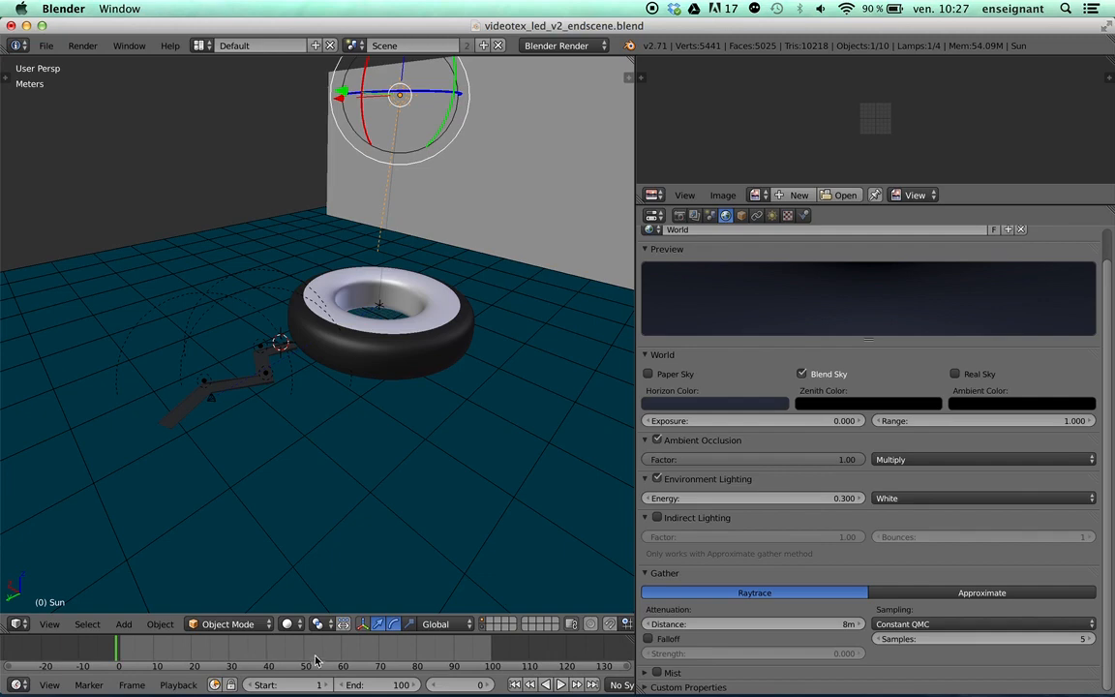
{"action": "key", "text": "alt+a"}
{"action": "middle_click_drag", "start_coordinate": [324, 474], "coordinate": [348, 419]}
{"action": "left_click_drag", "start_coordinate": [141, 636], "coordinate": [193, 639]}
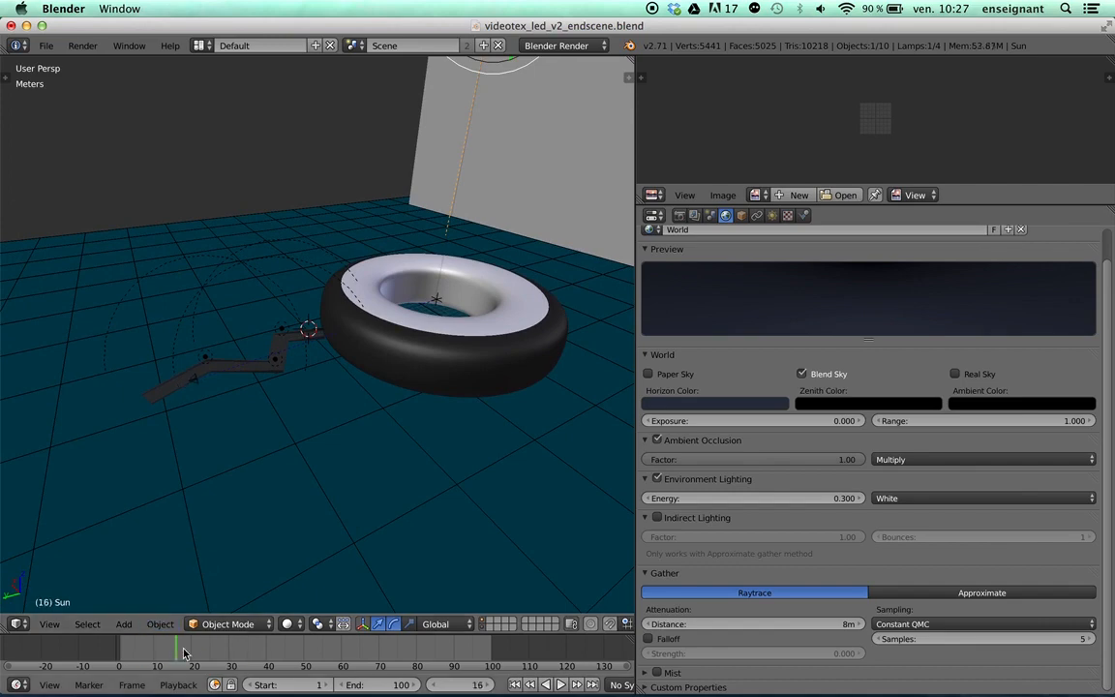
- Select the camera and check the empty inside the ring, then replay the camera's animation from the start
{"action": "right_click", "coordinate": [189, 385]}
{"action": "middle_click_drag", "start_coordinate": [189, 385], "coordinate": [457, 282]}
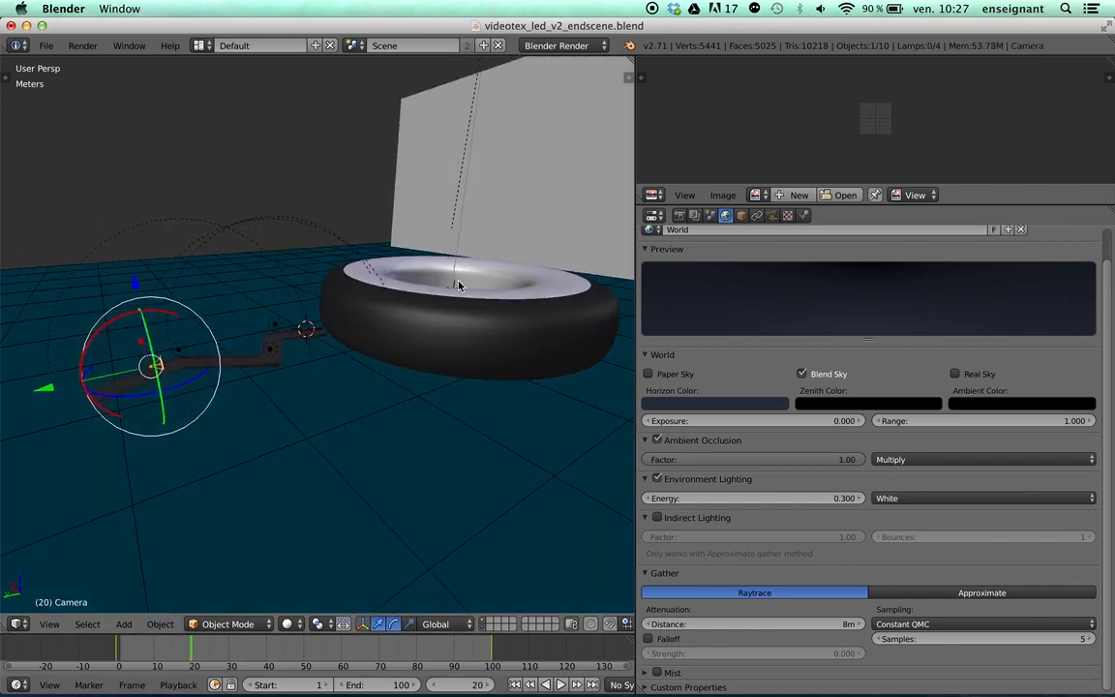
{"action": "right_click", "coordinate": [455, 284]}
{"action": "right_click", "coordinate": [160, 371]}
{"action": "left_click", "coordinate": [119, 655]}
{"action": "key", "text": "alt+a"}
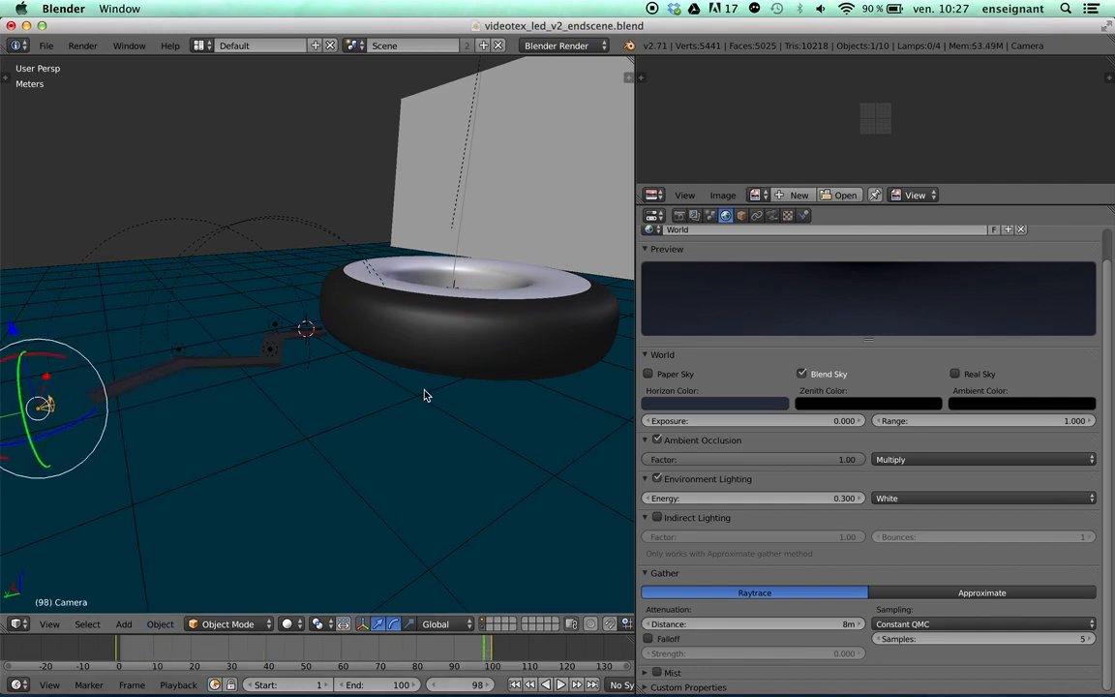
- Scrub the animation through the camera view, return to the perspective view, and set the current frame to 76
{"action": "key", "text": "KP_0"}
{"action": "left_click", "coordinate": [248, 649]}
{"action": "mouse_move", "coordinate": [227, 649]}
{"action": "left_mouse_down"}
{"action": "mouse_move", "coordinate": [454, 649]}
{"action": "mouse_move", "coordinate": [242, 650]}
{"action": "left_mouse_up"}
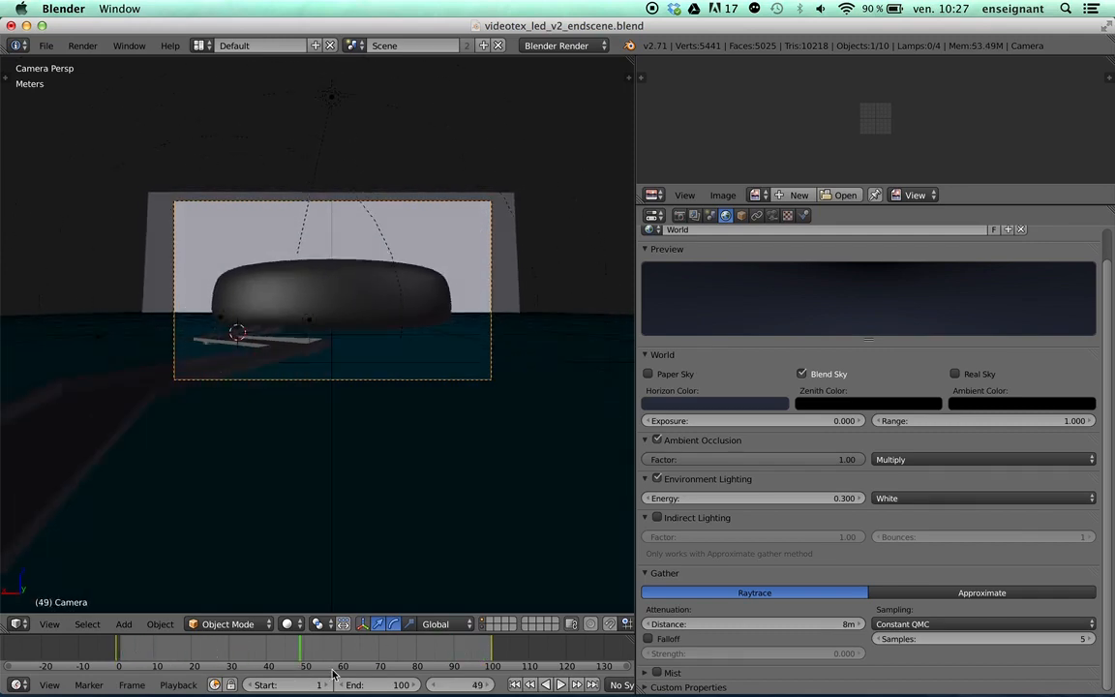
{"action": "left_click", "coordinate": [305, 651]}
{"action": "key", "text": "KP_0"}
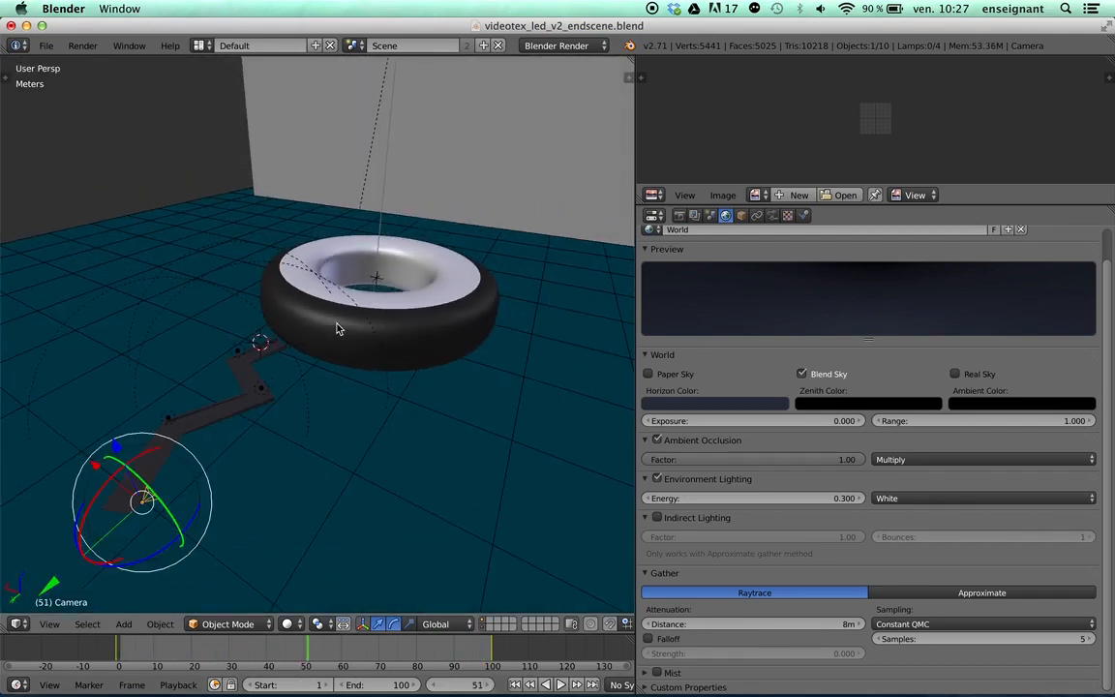
{"action": "left_click", "coordinate": [404, 655]}
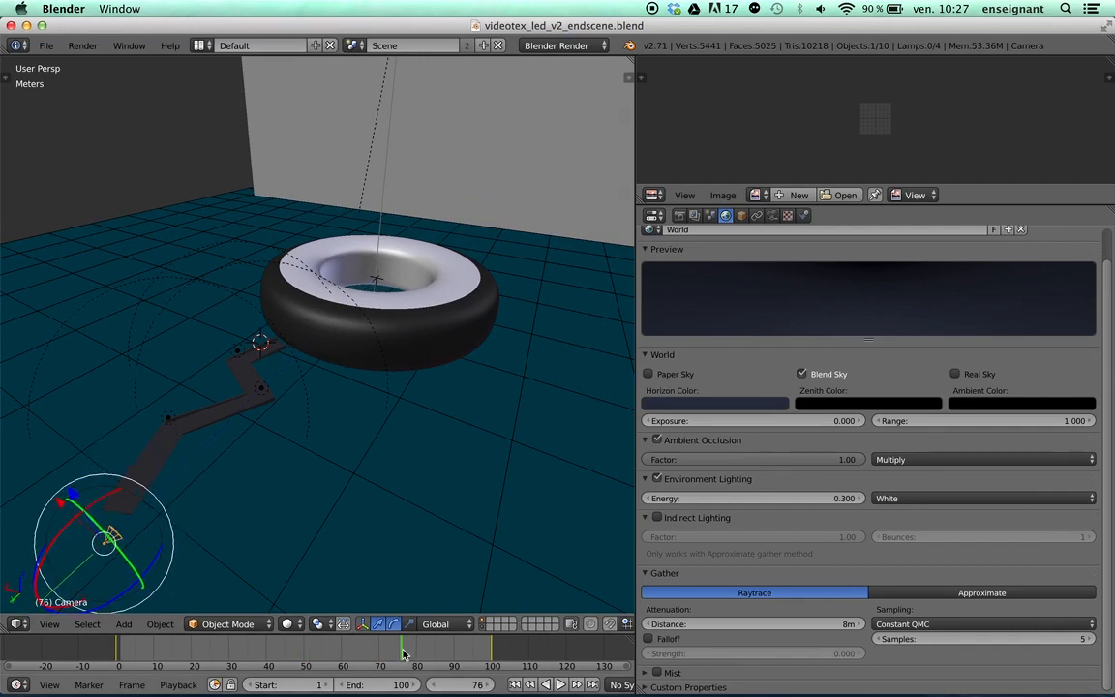
- Darken the diffuse colour of the ocean plane's sol material to R 0.000, G 0.017, B 0.023
{"action": "right_click", "coordinate": [438, 253]}
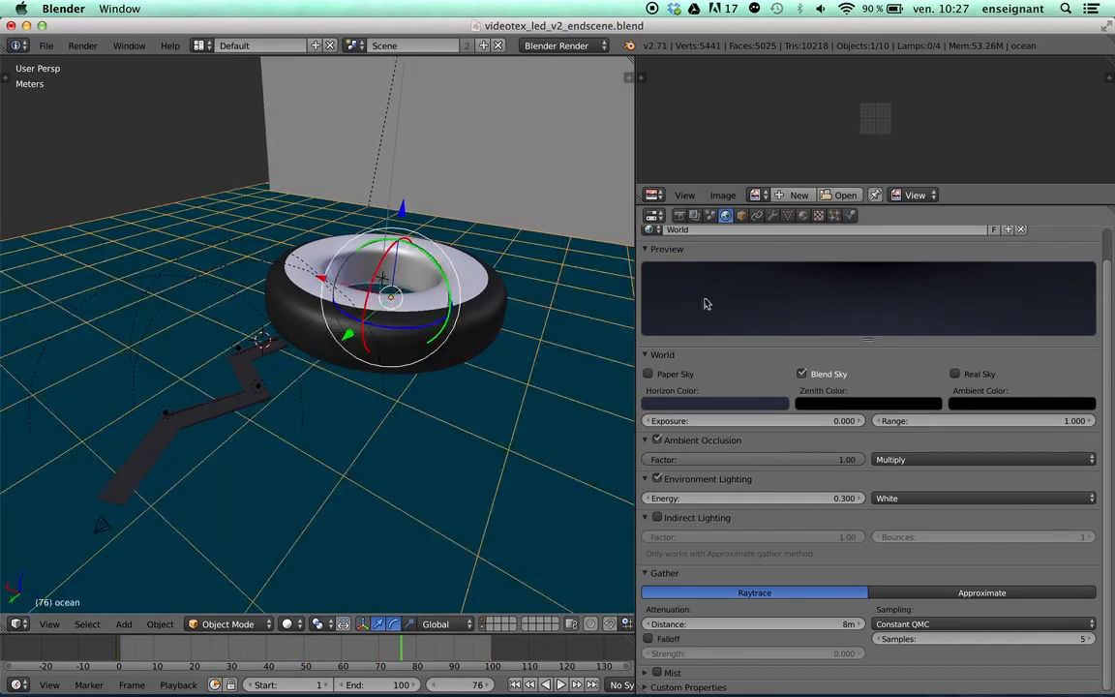
{"action": "left_click", "coordinate": [803, 215]}
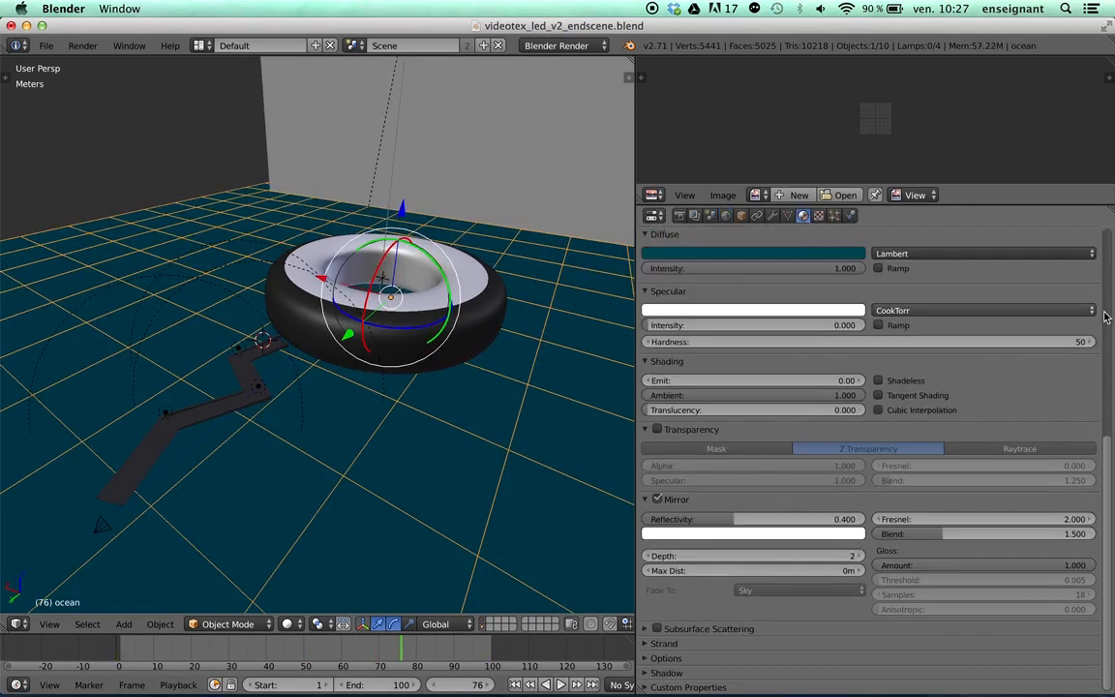
{"action": "scroll", "coordinate": [1110, 245], "scroll_direction": "up", "scroll_amount": 10}
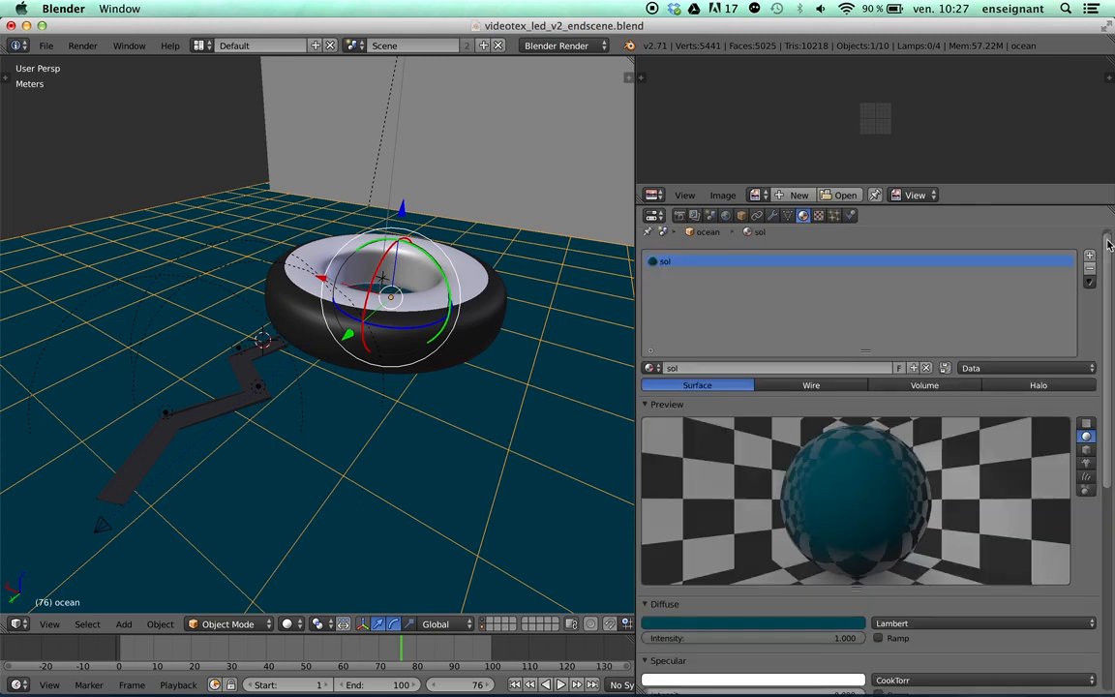
{"action": "left_click", "coordinate": [743, 624]}
{"action": "left_click_drag", "start_coordinate": [756, 505], "coordinate": [758, 531]}
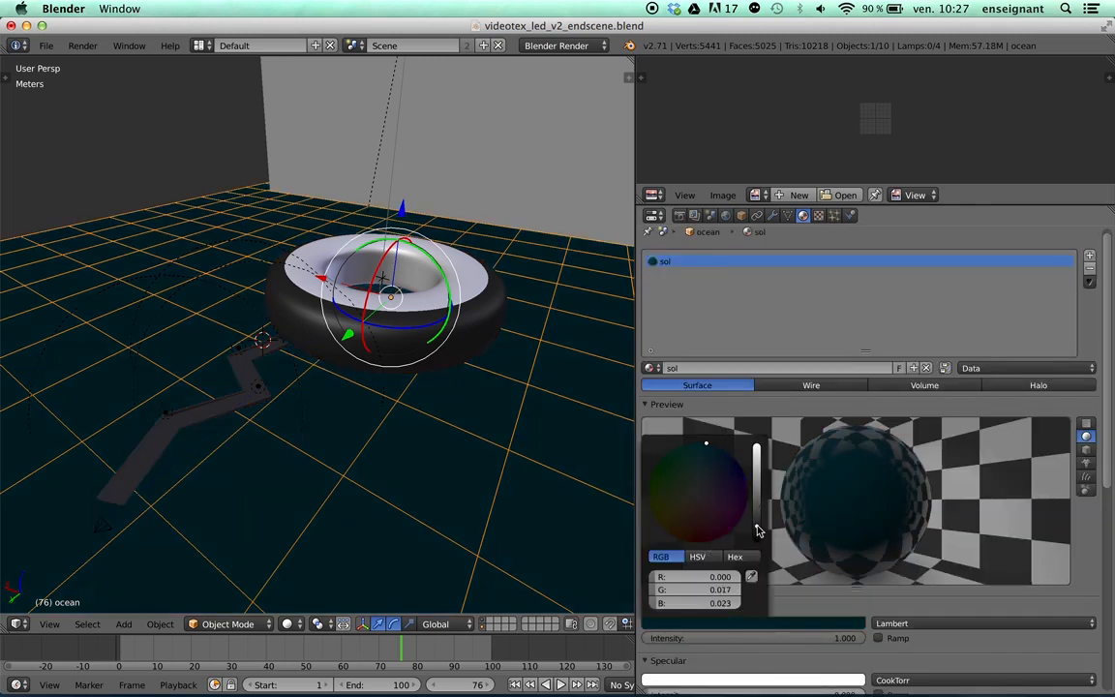
- Render frame 76 to check the darker water, close the render, and save the file over itself
{"action": "left_click", "coordinate": [82, 45]}
{"action": "left_click", "coordinate": [114, 62]}
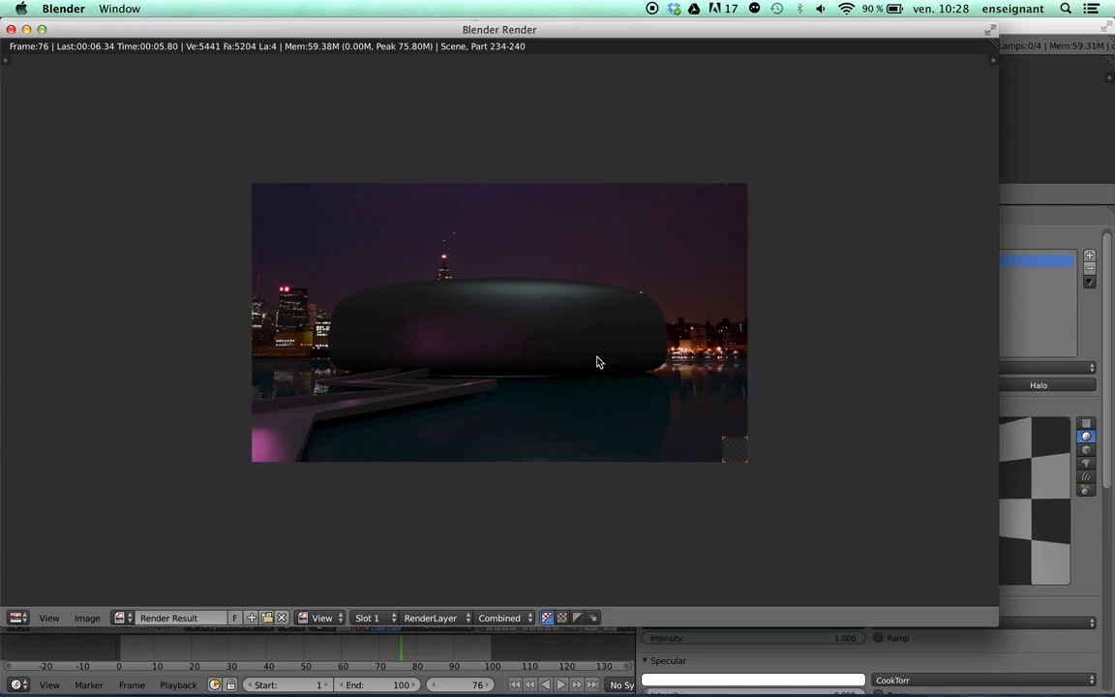
{"action": "scroll", "coordinate": [503, 332], "scroll_direction": "up", "scroll_amount": 1}
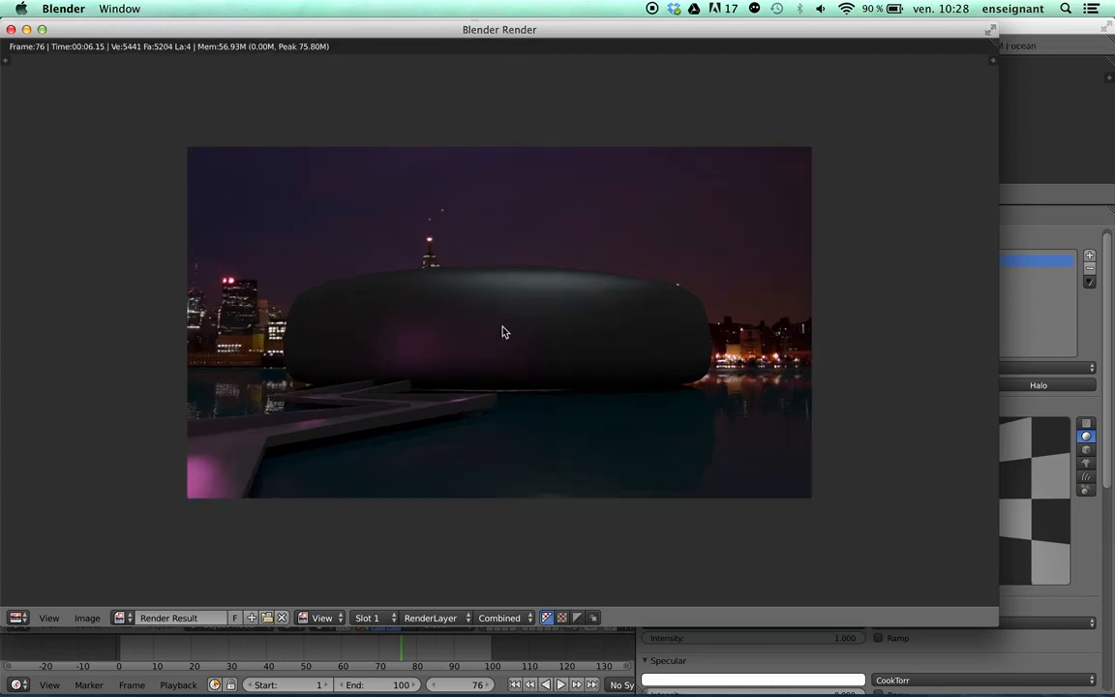
{"action": "left_click", "coordinate": [11, 29]}
{"action": "key", "text": "super+s"}
{"action": "left_click", "coordinate": [335, 260]}
- Move the ring building to layer 2 and display only that layer, framing the building closely, and save the file
{"action": "right_click", "coordinate": [453, 330]}
{"action": "middle_click_drag", "start_coordinate": [452, 332], "coordinate": [391, 334], "text": "shift"}
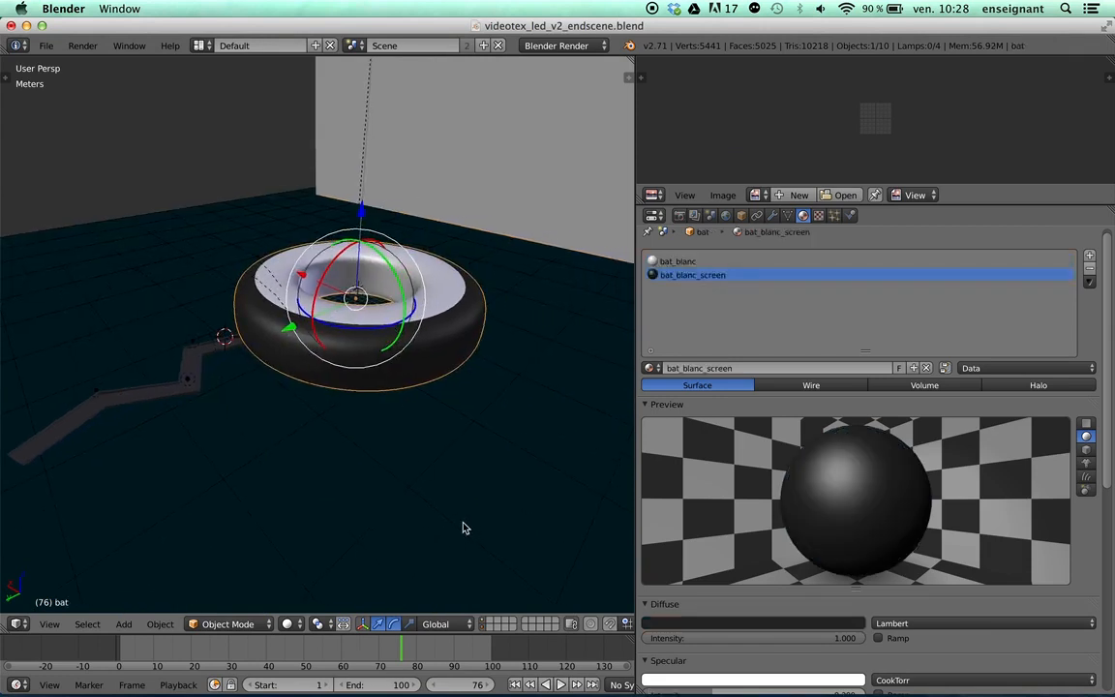
{"action": "key", "text": "m"}
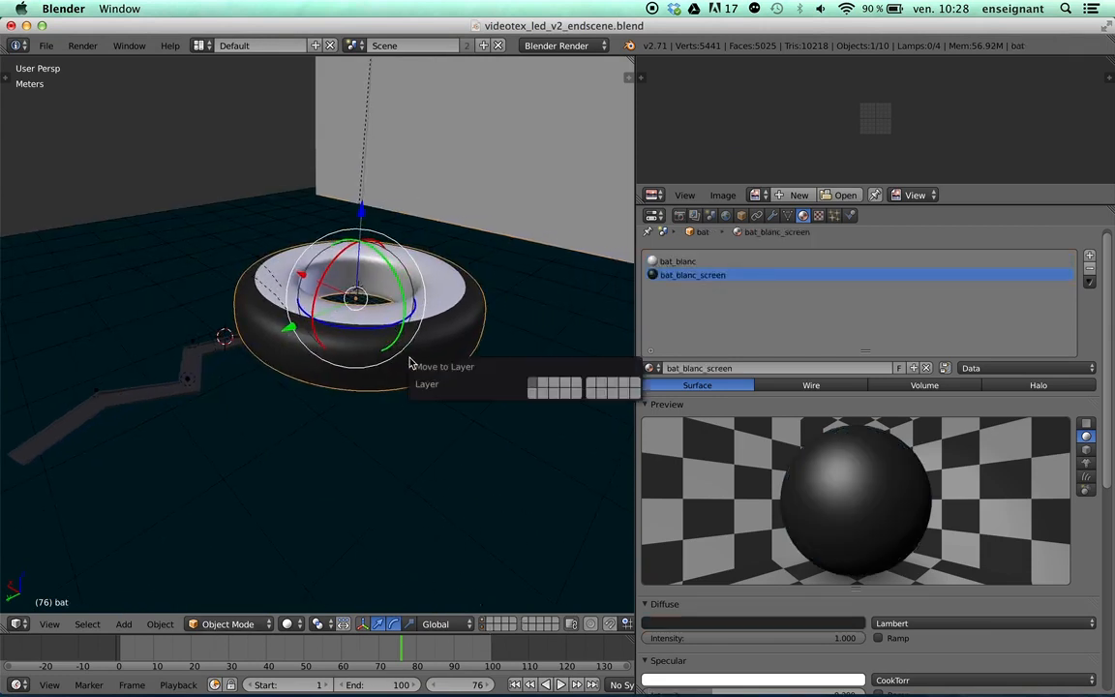
{"action": "left_click", "coordinate": [548, 385]}
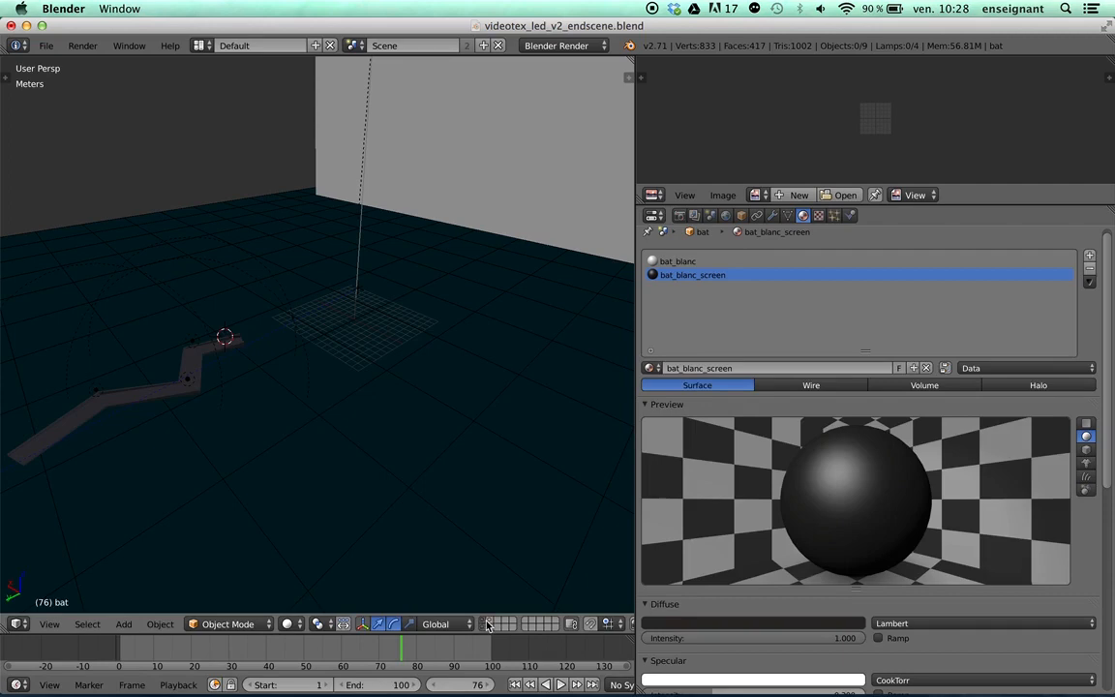
{"action": "key", "text": "2"}
{"action": "scroll", "coordinate": [416, 416], "scroll_direction": "up", "scroll_amount": 2}
{"action": "middle_click_drag", "start_coordinate": [392, 353], "coordinate": [317, 332], "text": "shift"}
{"action": "scroll", "coordinate": [314, 354], "scroll_direction": "up", "scroll_amount": 1}
{"action": "key", "text": "ctrl+s"}
{"action": "left_click", "coordinate": [297, 355]}
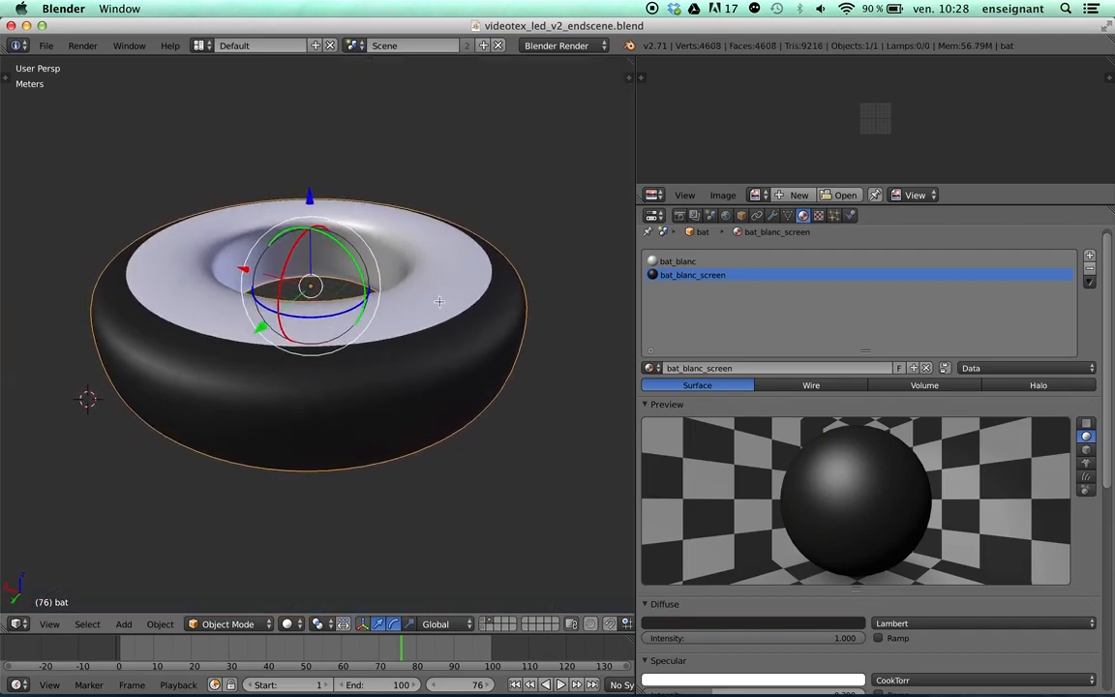
- Enter Edit Mode on the ring building with its material settings shown, and deselect all of its geometry
{"action": "key", "text": "Tab"}
{"action": "key", "text": "Tab"}
{"action": "left_click", "coordinate": [787, 215]}
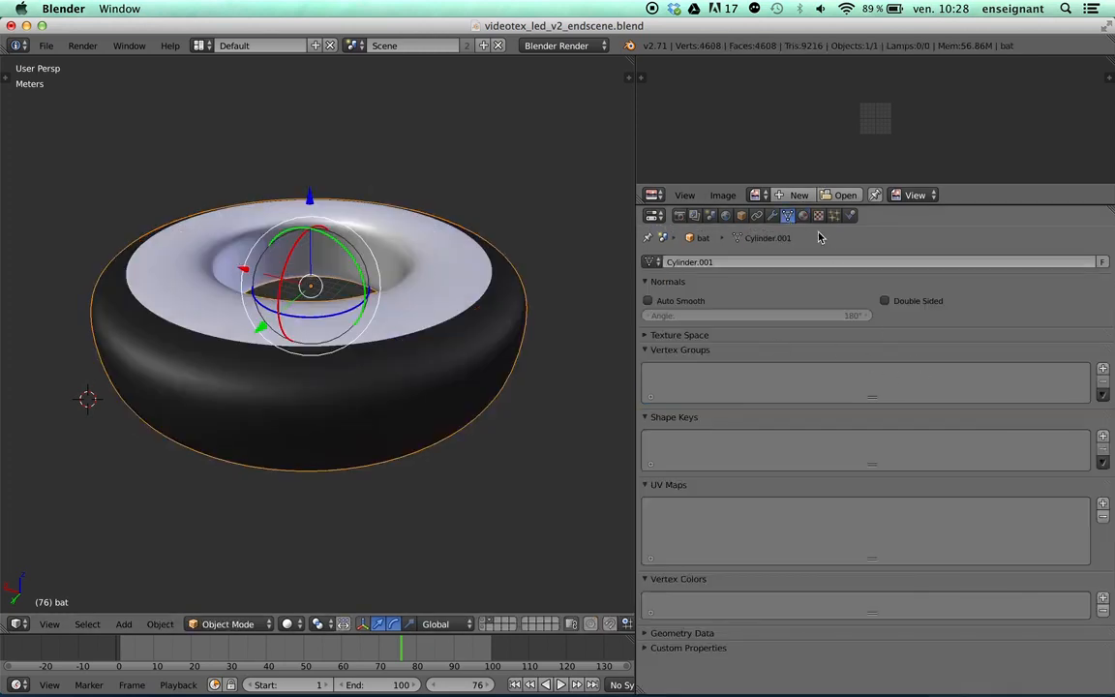
{"action": "left_click", "coordinate": [803, 215]}
{"action": "key", "text": "Tab"}
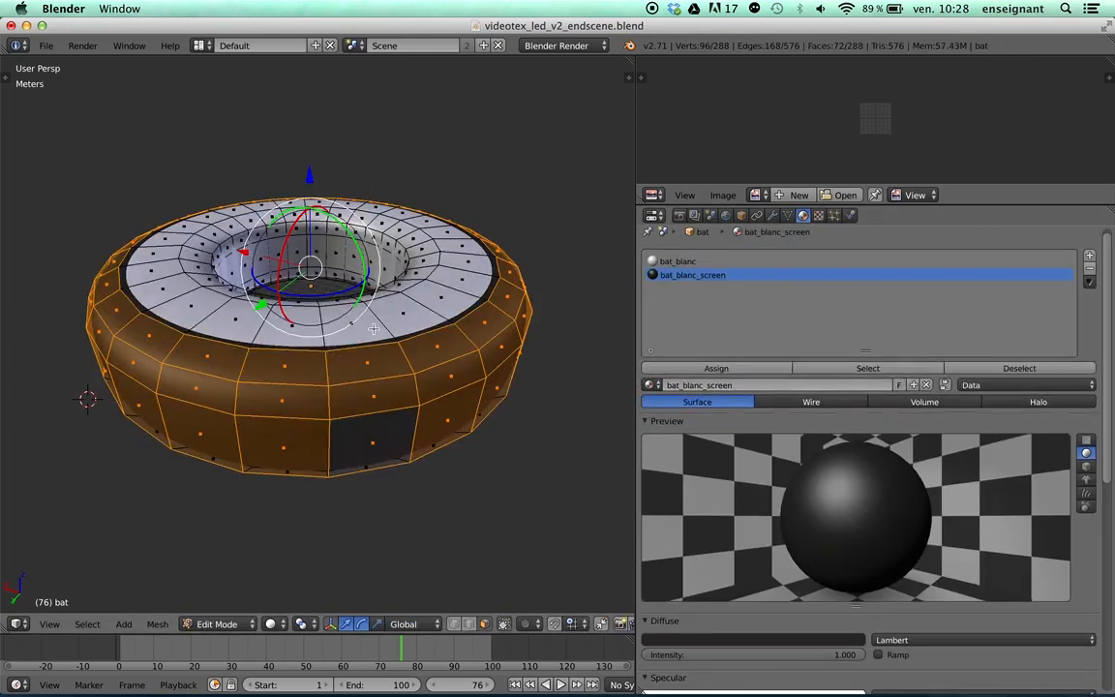
{"action": "key", "text": "z"}
{"action": "key", "text": "a"}
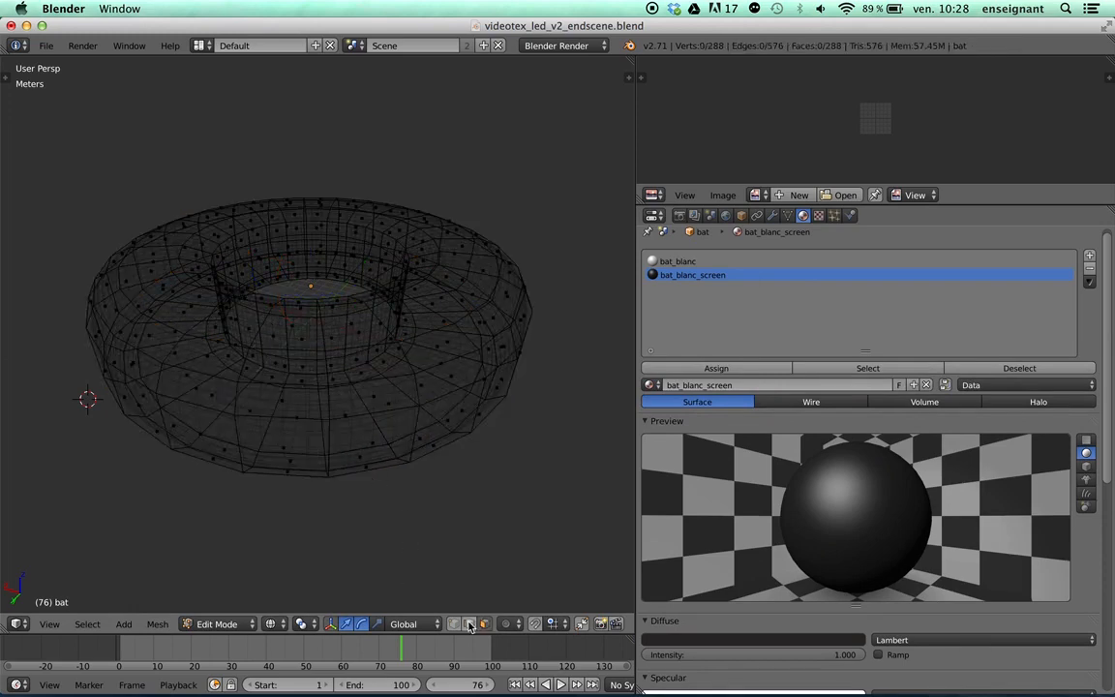
{"action": "key", "text": "z"}
- Mark the upper and lower edge loops of the dark outer band and the vertical edges joining them as seams
{"action": "right_click", "coordinate": [368, 345], "text": "alt"}
{"action": "middle_click_drag", "start_coordinate": [374, 356], "coordinate": [508, 334]}
{"action": "right_click", "coordinate": [373, 274], "text": "alt+shift"}
{"action": "right_click", "coordinate": [495, 360], "text": "shift"}
{"action": "right_click", "coordinate": [504, 354], "text": "shift"}
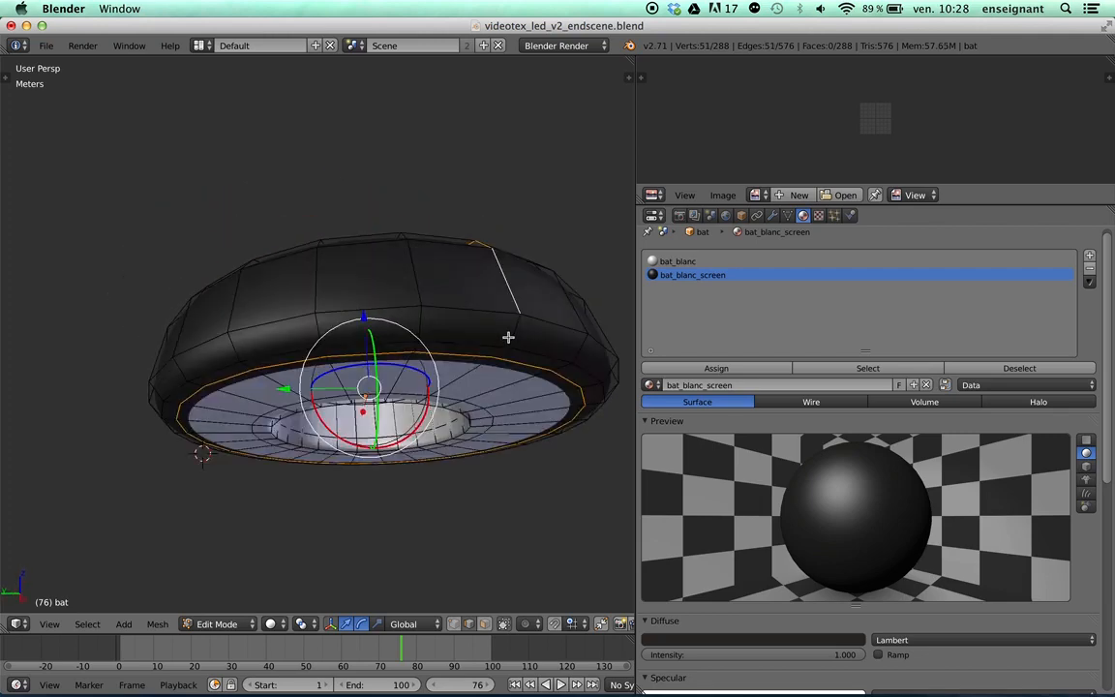
{"action": "right_click", "coordinate": [466, 288], "text": "shift"}
{"action": "middle_click_drag", "start_coordinate": [465, 289], "coordinate": [492, 344]}
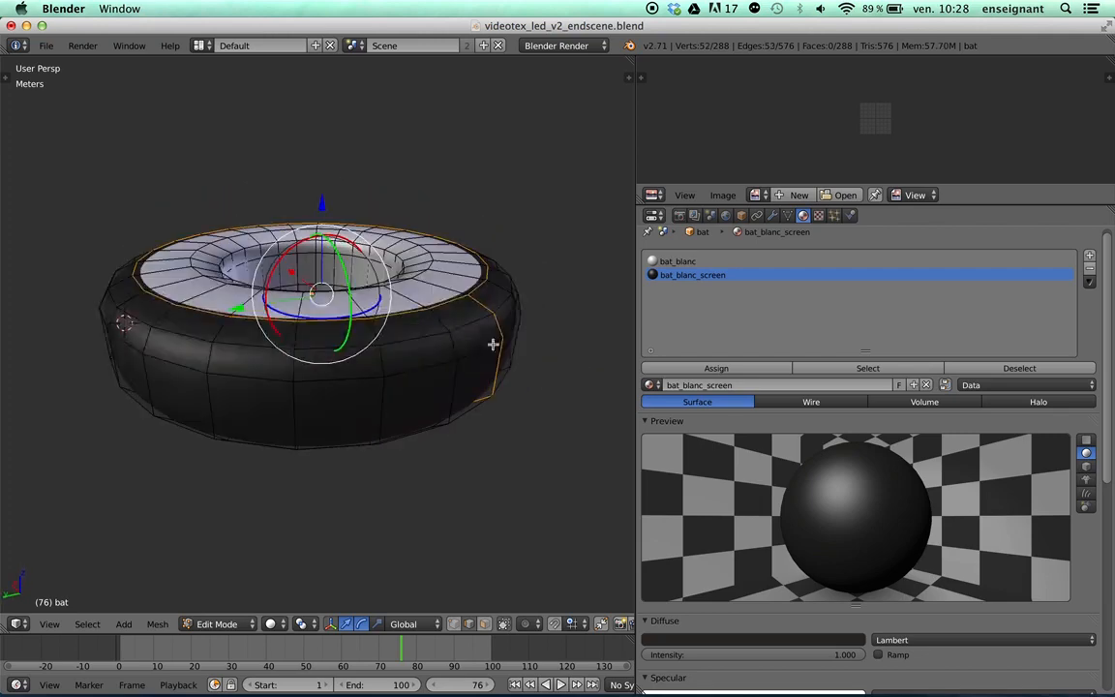
{"action": "key", "text": "z"}
{"action": "mouse_move", "coordinate": [413, 303]}
{"action": "middle_mouse_down"}
{"action": "mouse_move", "coordinate": [323, 304]}
{"action": "mouse_move", "coordinate": [385, 312]}
{"action": "mouse_move", "coordinate": [331, 314]}
{"action": "mouse_move", "coordinate": [345, 311]}
{"action": "middle_mouse_up"}
{"action": "key", "text": "ctrl+e"}
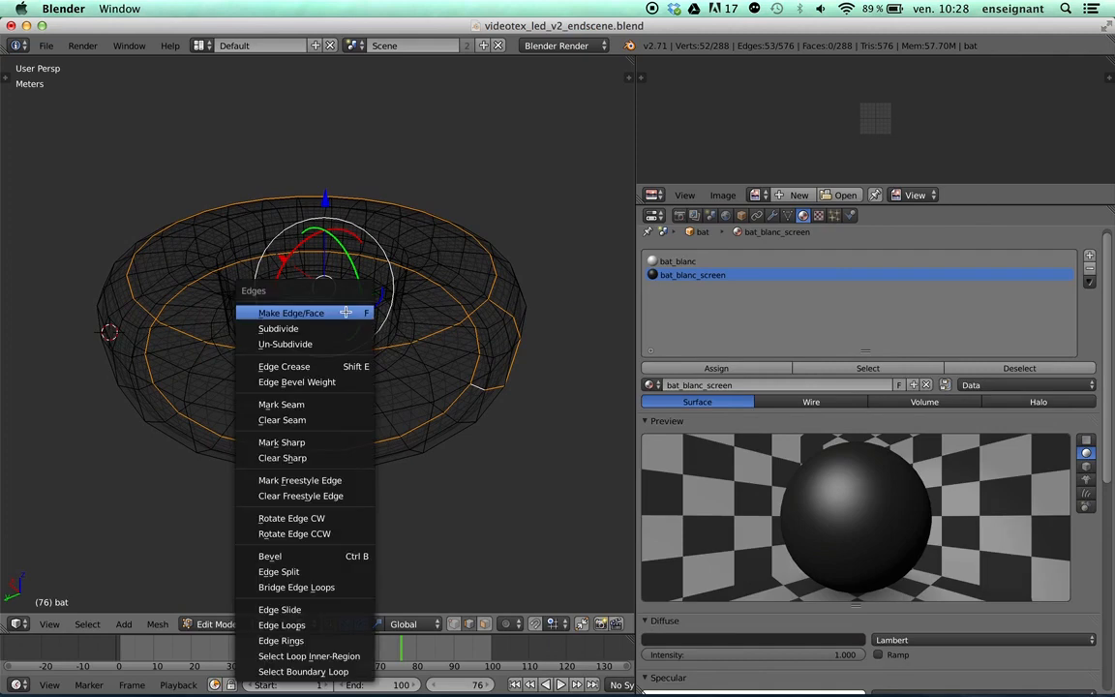
{"action": "left_click", "coordinate": [334, 404]}
- Unwrap the whole building mesh and maximise the UV editor around the strip and disc islands
{"action": "key", "text": "a"}
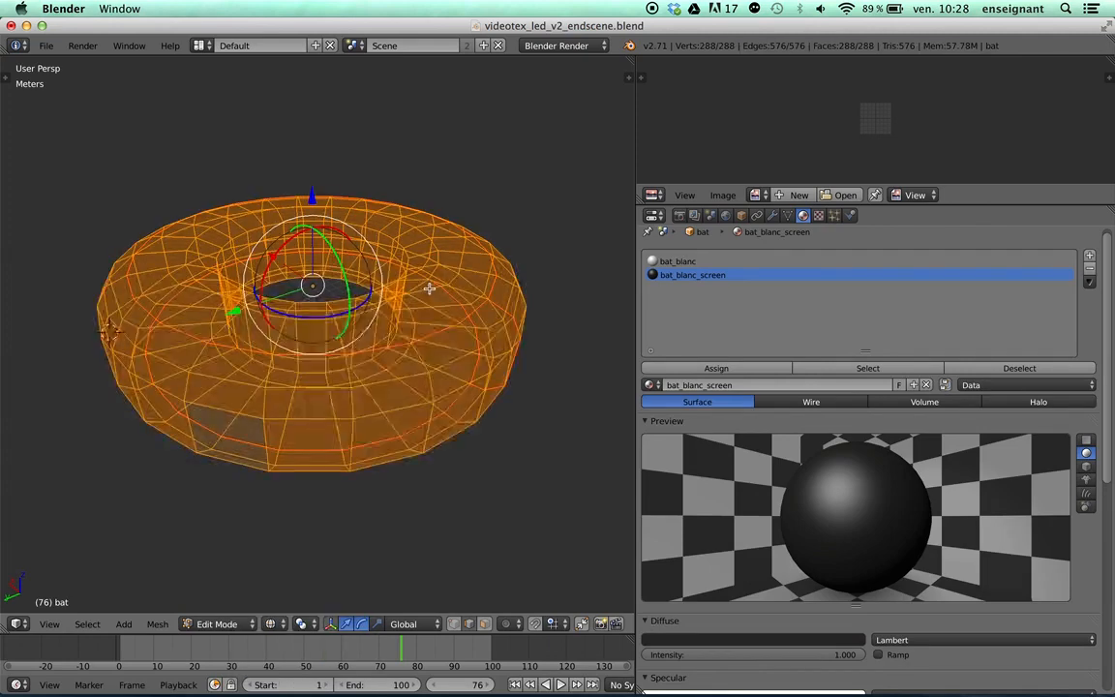
{"action": "key", "text": "u"}
{"action": "left_click", "coordinate": [427, 289]}
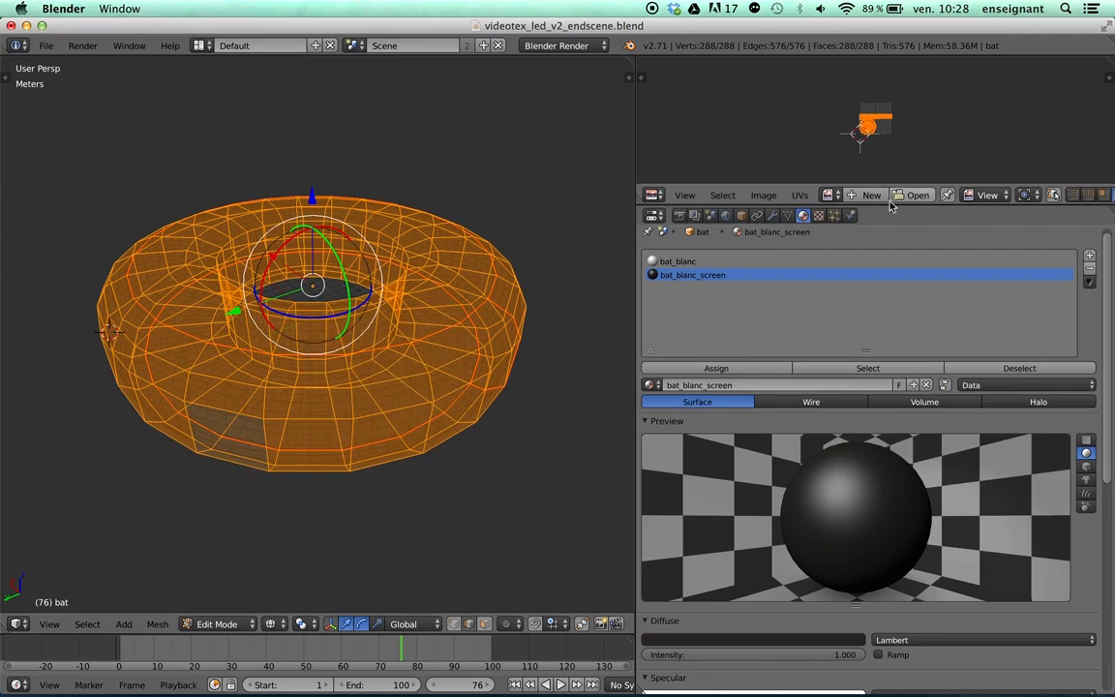
{"action": "left_click_drag", "start_coordinate": [889, 205], "coordinate": [888, 407]}
{"action": "scroll", "coordinate": [881, 234], "scroll_direction": "up", "scroll_amount": 10}
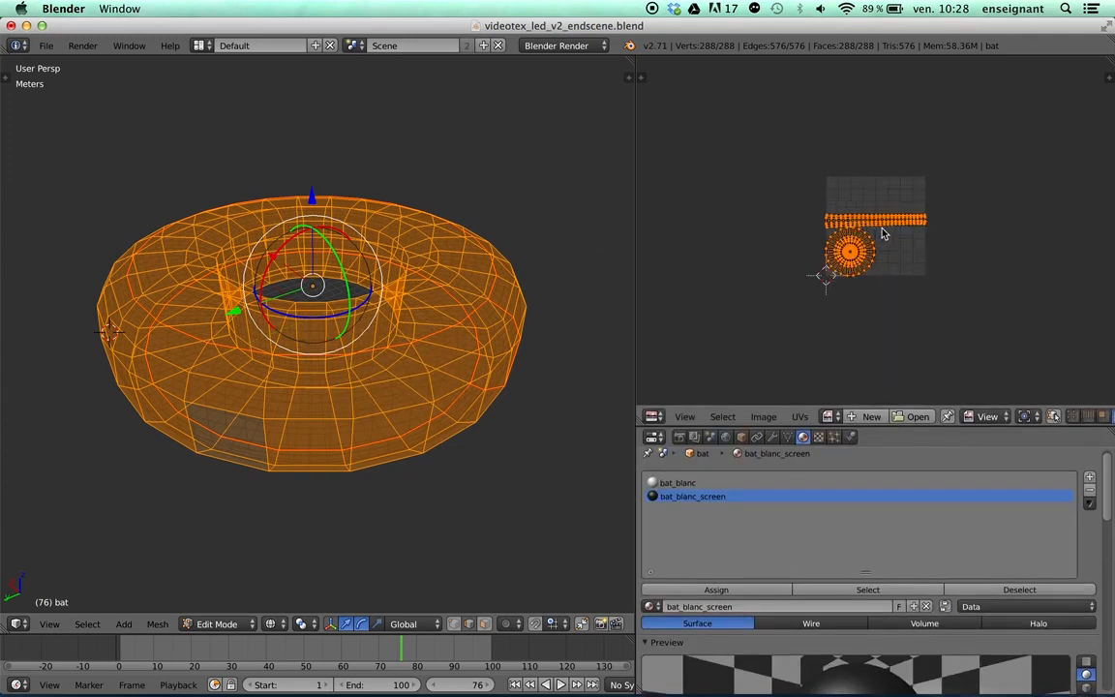
{"action": "key", "text": "ctrl+Up"}
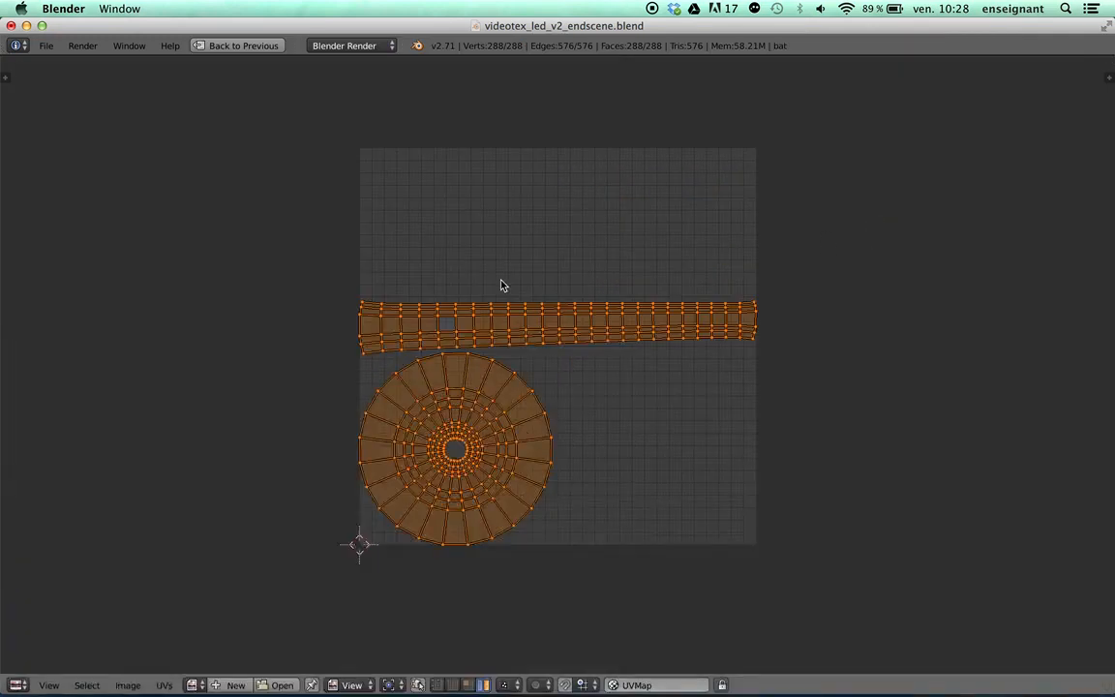
{"action": "scroll", "coordinate": [513, 263], "scroll_direction": "up", "scroll_amount": 2}
{"action": "middle_click_drag", "start_coordinate": [514, 263], "coordinate": [493, 284]}
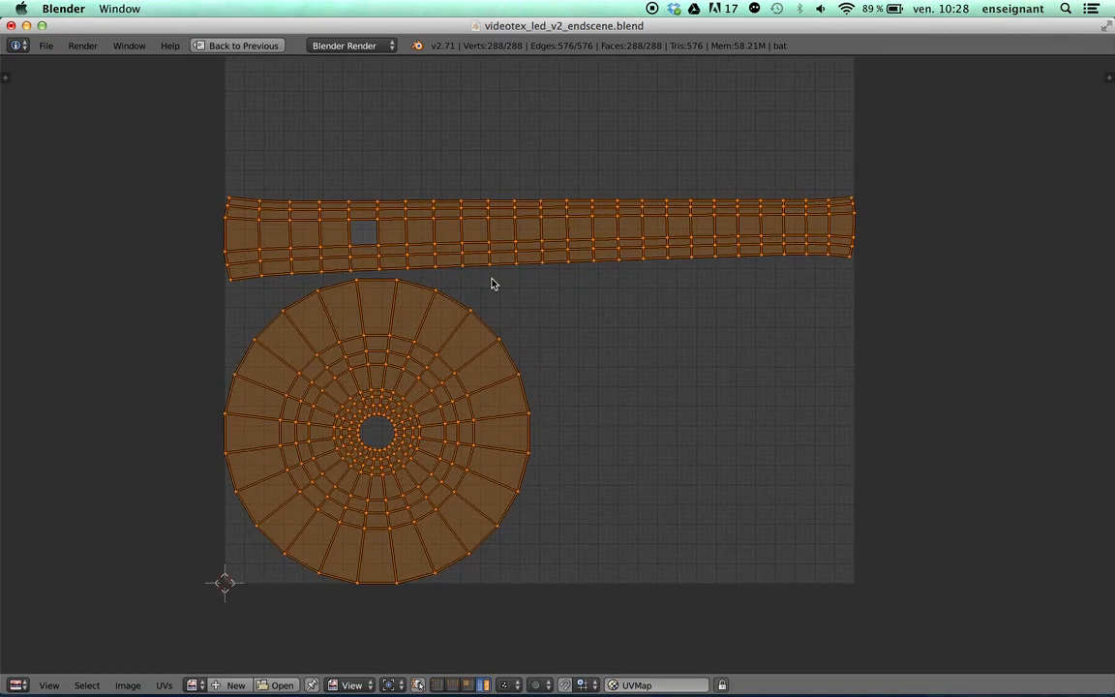
- Move the long strip UV island upward, away from the disc-shaped island
{"action": "key", "text": "l"}
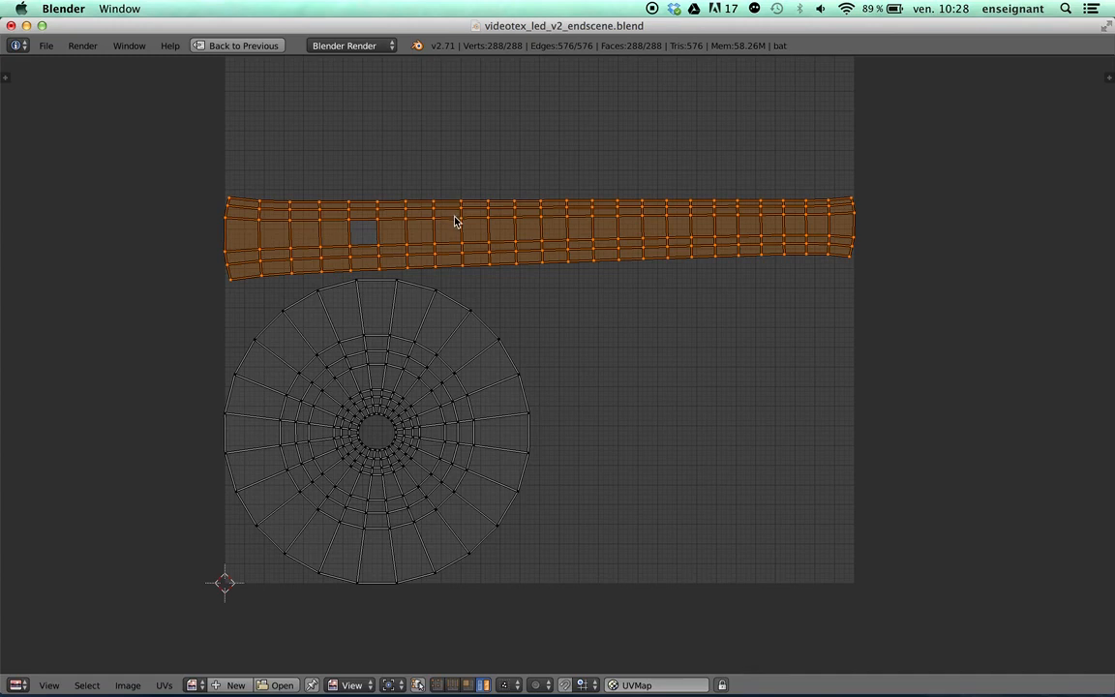
{"action": "key", "text": "g"}
{"action": "left_click", "coordinate": [455, 150]}
- Straighten the horizontal rows of the strip UV island one by one with Align Auto, starting from its upper border
{"action": "left_click", "coordinate": [440, 684]}
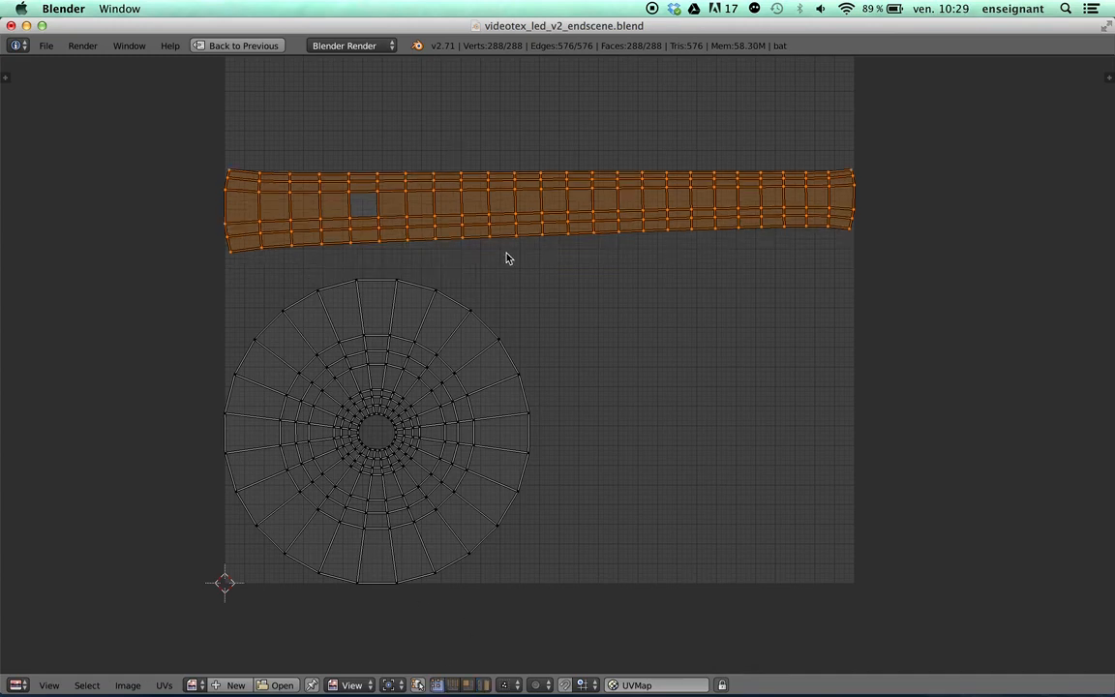
{"action": "right_click", "coordinate": [509, 175], "text": "alt"}
{"action": "scroll", "coordinate": [511, 208], "scroll_direction": "up", "scroll_amount": 1}
{"action": "middle_click_drag", "start_coordinate": [513, 207], "coordinate": [514, 226]}
{"action": "key", "text": "w"}
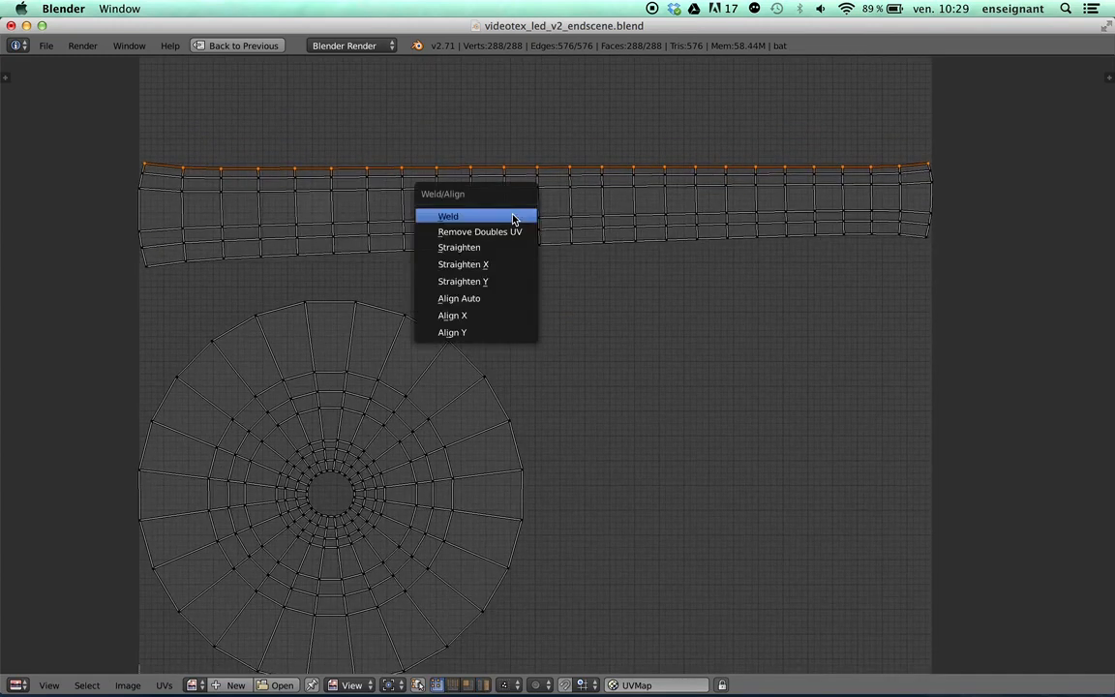
{"action": "key", "text": "a"}
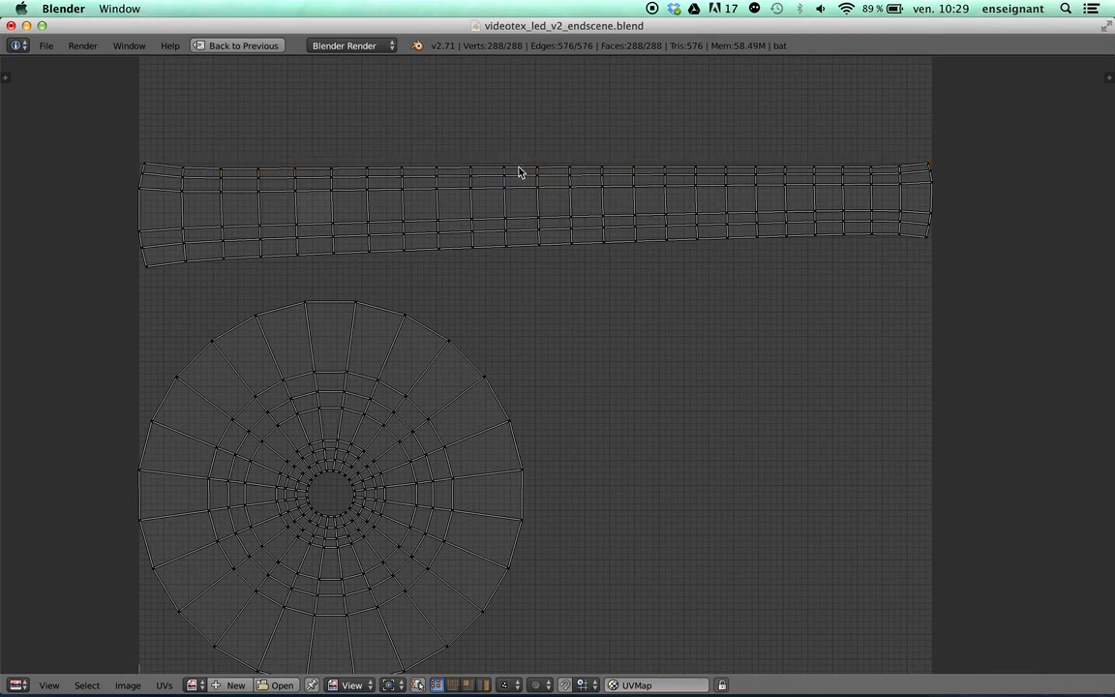
{"action": "right_click", "coordinate": [519, 173], "text": "alt"}
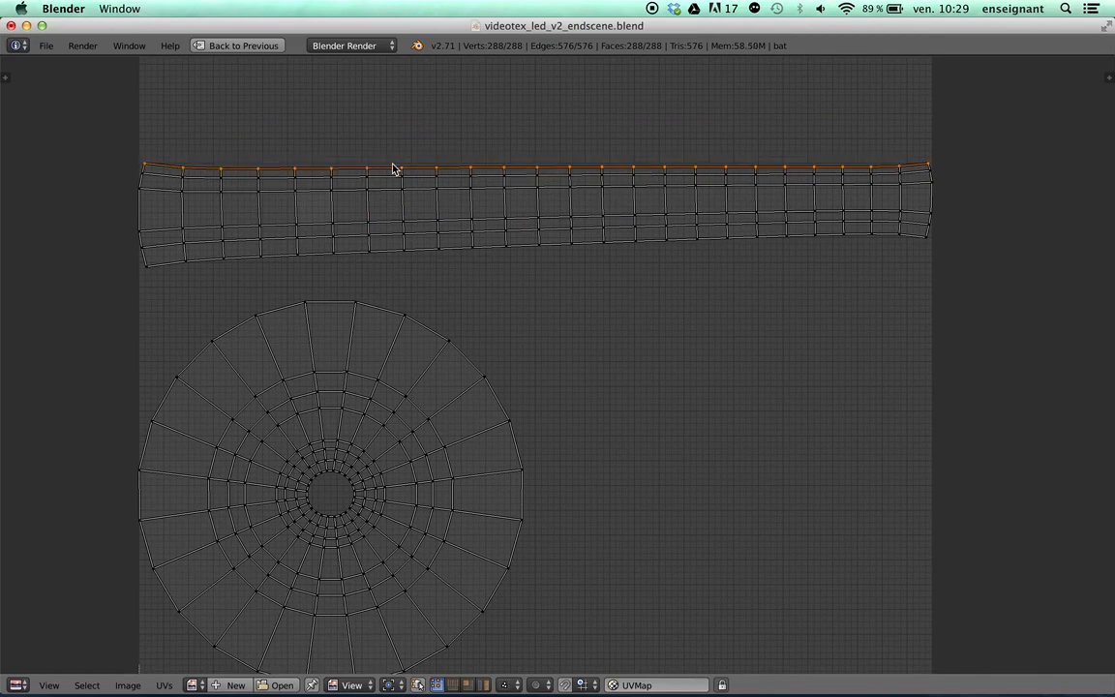
{"action": "key", "text": "w"}
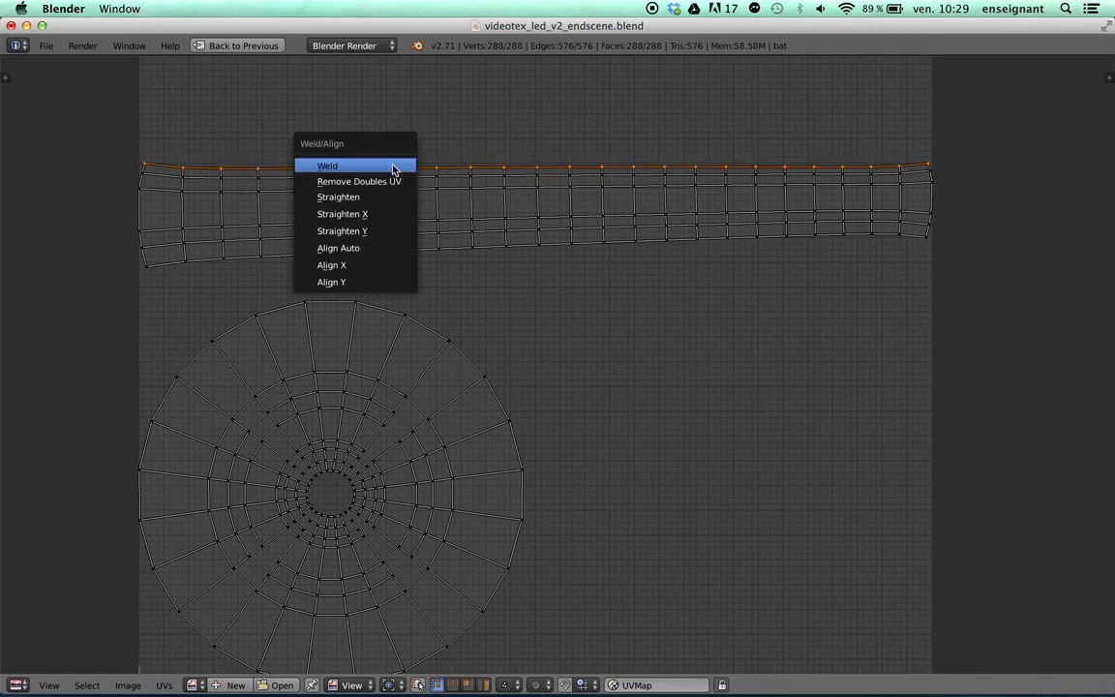
{"action": "left_click", "coordinate": [363, 250]}
{"action": "key", "text": "w"}
{"action": "left_click", "coordinate": [513, 187]}
{"action": "right_click", "coordinate": [517, 189], "text": "alt"}
{"action": "key", "text": "w"}
{"action": "left_click", "coordinate": [519, 187]}
{"action": "right_click", "coordinate": [525, 247], "text": "alt"}
{"action": "key", "text": "w"}
{"action": "left_click", "coordinate": [525, 248]}
- Straighten the vertical columns of the strip UV island one by one with Align Auto, from its left end to its right end
{"action": "key", "text": "w"}
{"action": "left_click", "coordinate": [137, 210]}
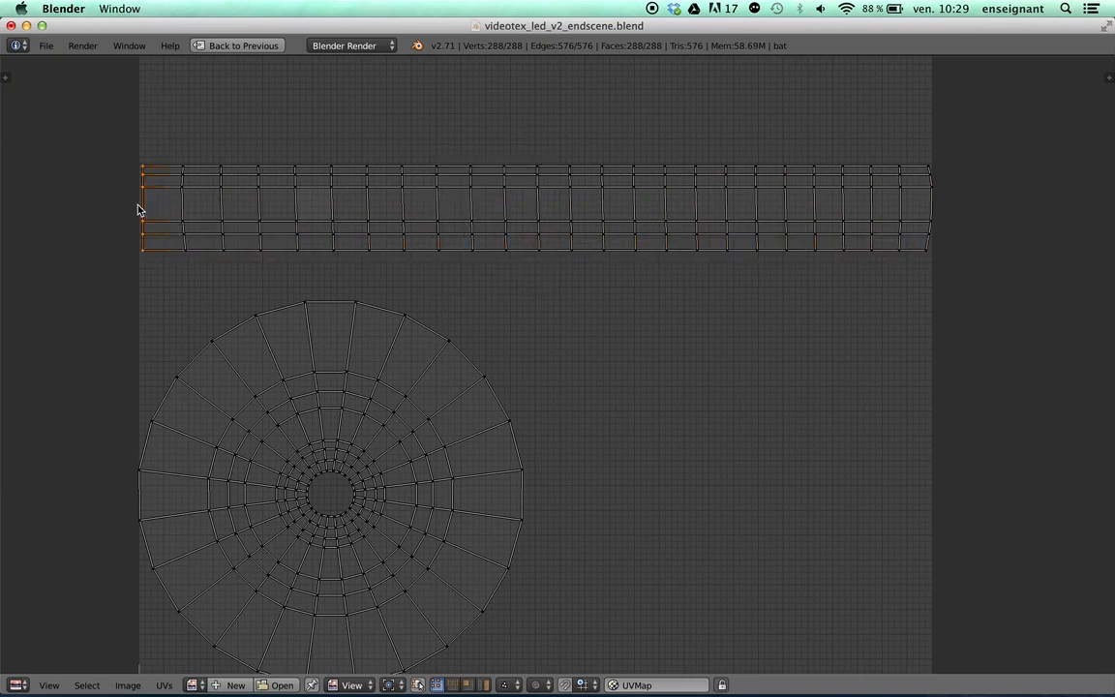
{"action": "right_click", "coordinate": [232, 204], "text": "alt"}
{"action": "key", "text": "w"}
{"action": "left_click", "coordinate": [231, 202]}
{"action": "right_click", "coordinate": [258, 204], "text": "alt"}
{"action": "key", "text": "w"}
{"action": "left_click", "coordinate": [259, 204]}
{"action": "right_click", "coordinate": [300, 207], "text": "alt"}
{"action": "key", "text": "w"}
{"action": "left_click", "coordinate": [324, 205]}
{"action": "right_click", "coordinate": [335, 205], "text": "alt"}
{"action": "key", "text": "w"}
{"action": "left_click", "coordinate": [387, 205]}
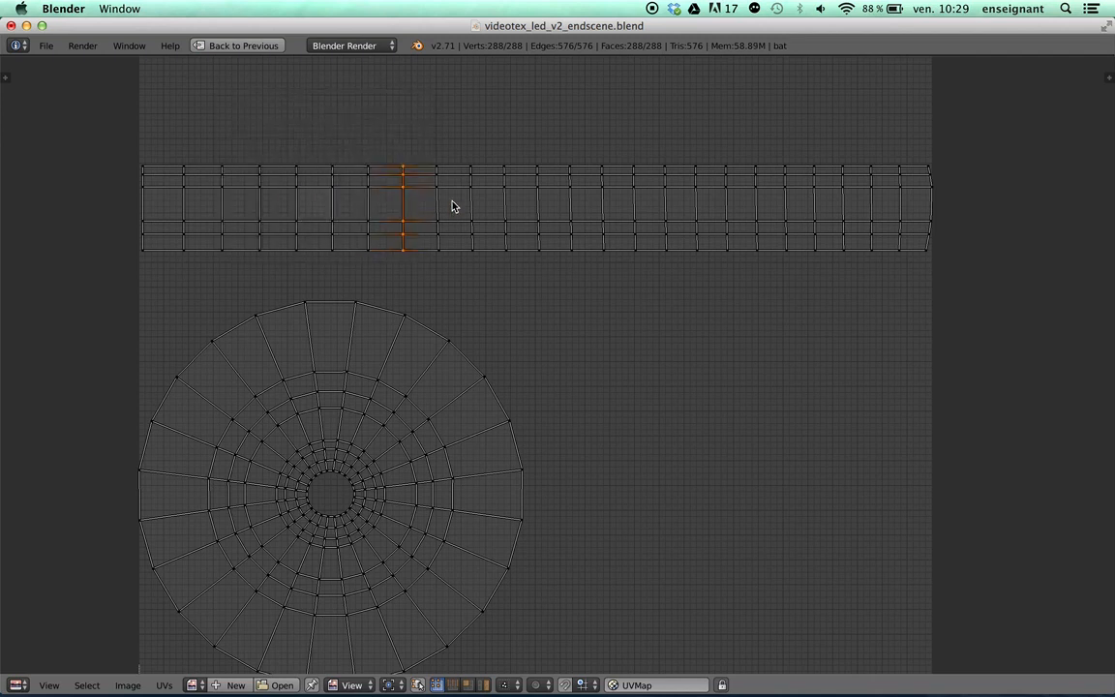
{"action": "key", "text": "w"}
{"action": "left_click", "coordinate": [480, 209]}
{"action": "right_click", "coordinate": [511, 209], "text": "alt"}
{"action": "key", "text": "w"}
{"action": "left_click", "coordinate": [521, 209]}
{"action": "right_click", "coordinate": [528, 207], "text": "alt"}
{"action": "key", "text": "w"}
{"action": "left_click", "coordinate": [567, 210]}
{"action": "right_click", "coordinate": [603, 209], "text": "alt"}
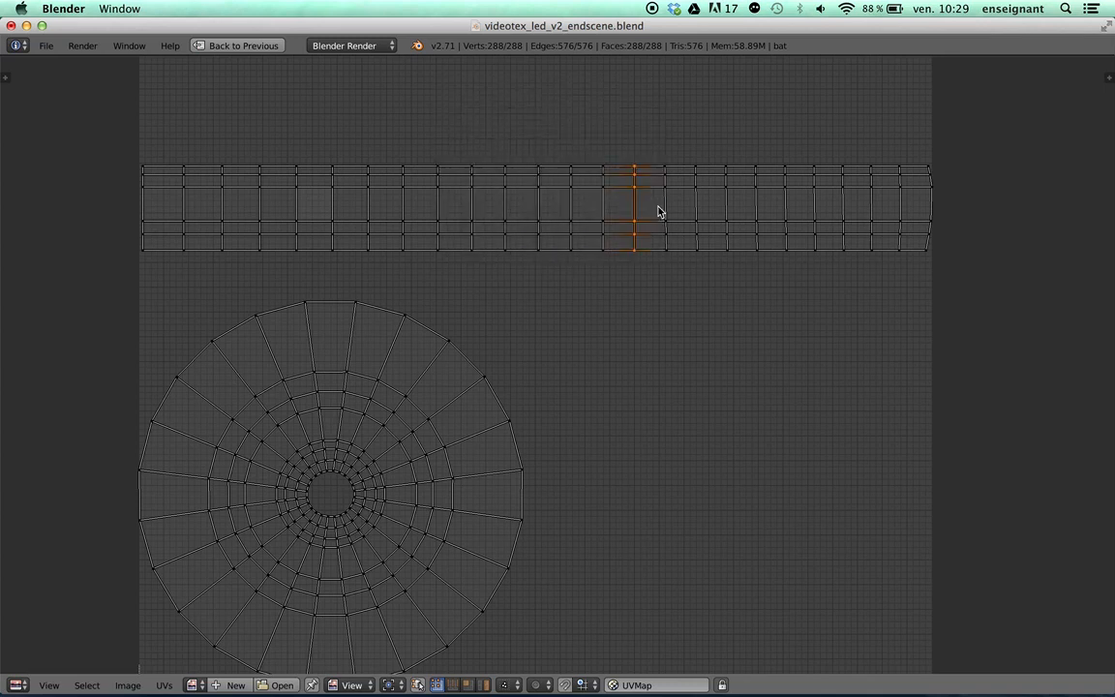
{"action": "key", "text": "w"}
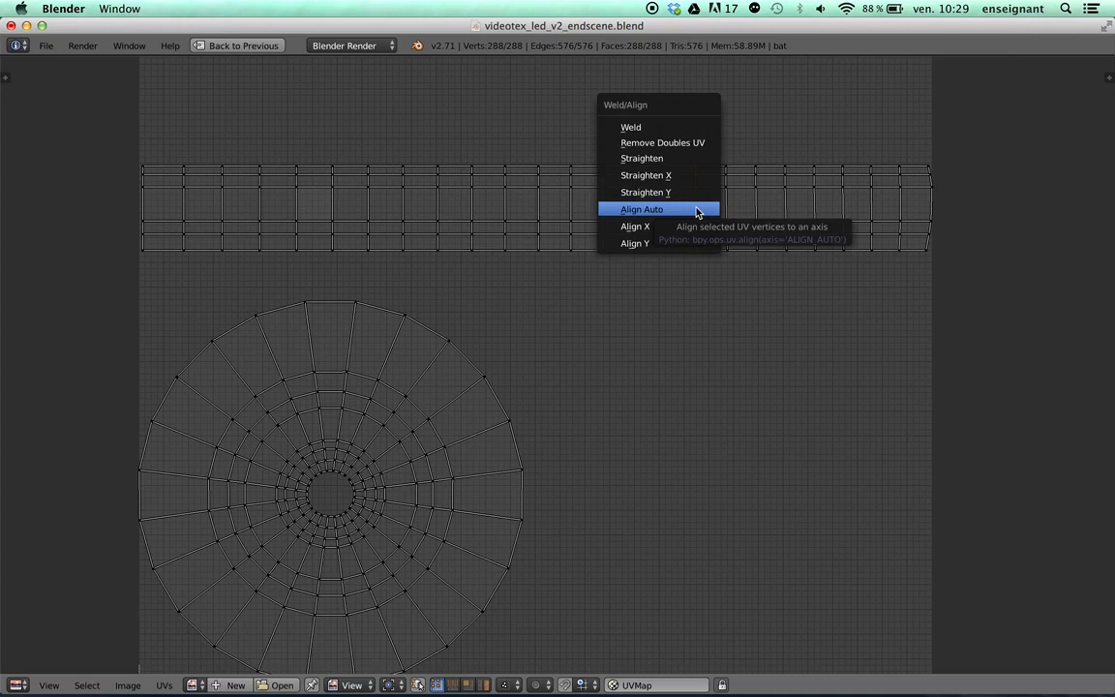
{"action": "left_click", "coordinate": [697, 211]}
{"action": "right_click", "coordinate": [699, 211], "text": "alt"}
{"action": "key", "text": "w"}
{"action": "left_click", "coordinate": [729, 209]}
{"action": "right_click", "coordinate": [731, 210], "text": "alt"}
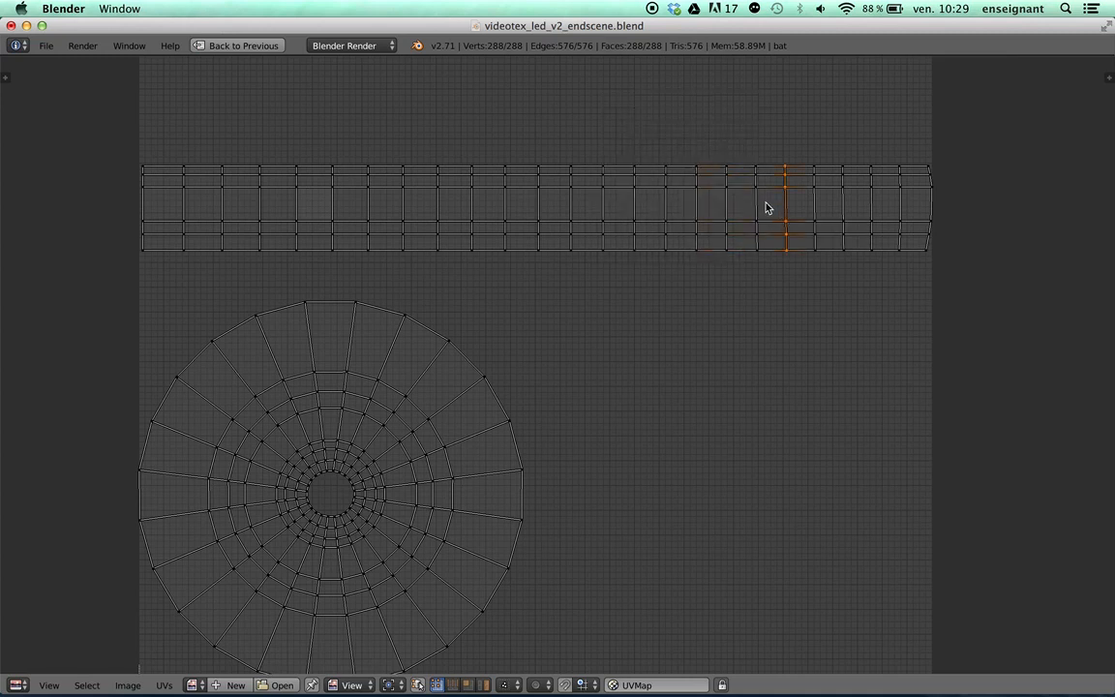
{"action": "key", "text": "w"}
{"action": "left_click", "coordinate": [780, 207]}
{"action": "key", "text": "w"}
{"action": "left_click", "coordinate": [806, 209]}
{"action": "right_click", "coordinate": [838, 209], "text": "alt"}
{"action": "right_click", "coordinate": [871, 209], "text": "alt"}
{"action": "key", "text": "w"}
{"action": "left_click", "coordinate": [881, 208]}
{"action": "key", "text": "w"}
{"action": "left_click", "coordinate": [945, 206]}
- Select all UVs, restore the split layout and assign a new 1024 × 1024 px UV grid image
{"action": "key", "text": "a"}
{"action": "key", "text": "ctrl+Up"}
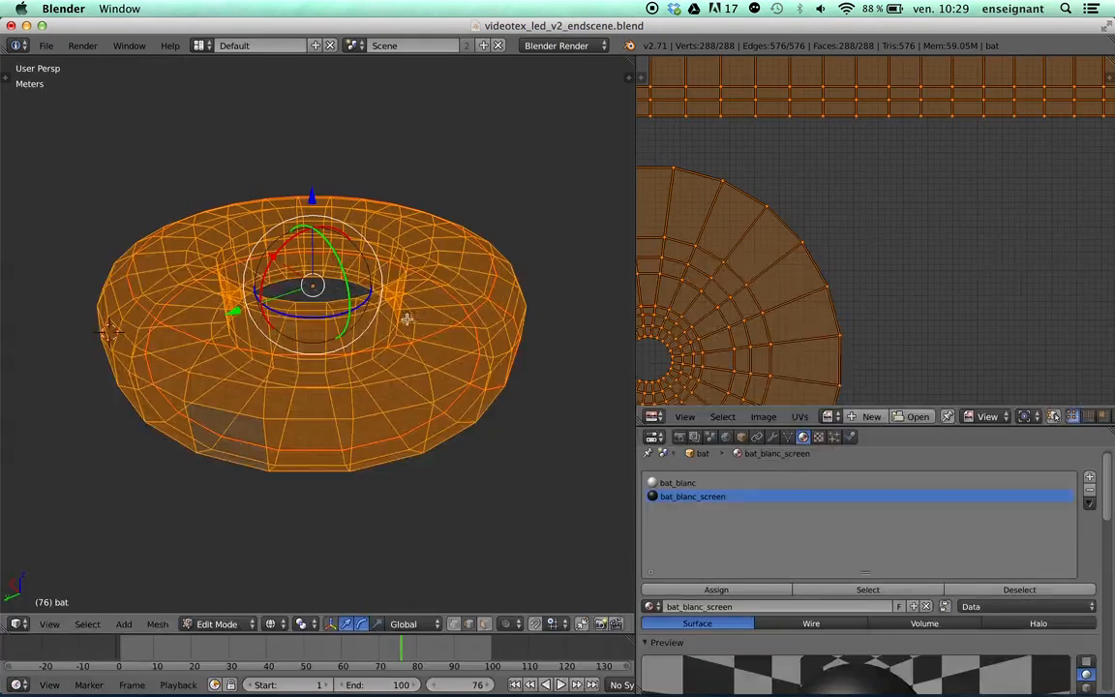
{"action": "left_click", "coordinate": [763, 417]}
{"action": "left_click", "coordinate": [791, 398]}
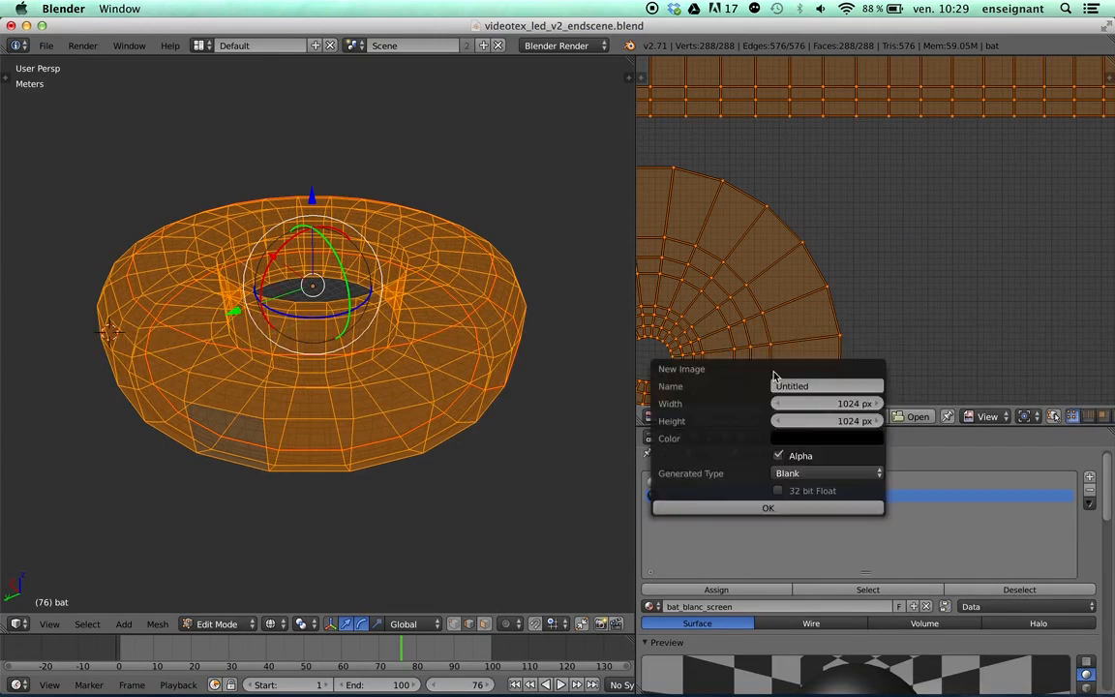
{"action": "left_click", "coordinate": [800, 470]}
{"action": "left_click", "coordinate": [792, 437]}
{"action": "left_click", "coordinate": [768, 508]}
{"action": "scroll", "coordinate": [842, 334], "scroll_direction": "down", "scroll_amount": 6}
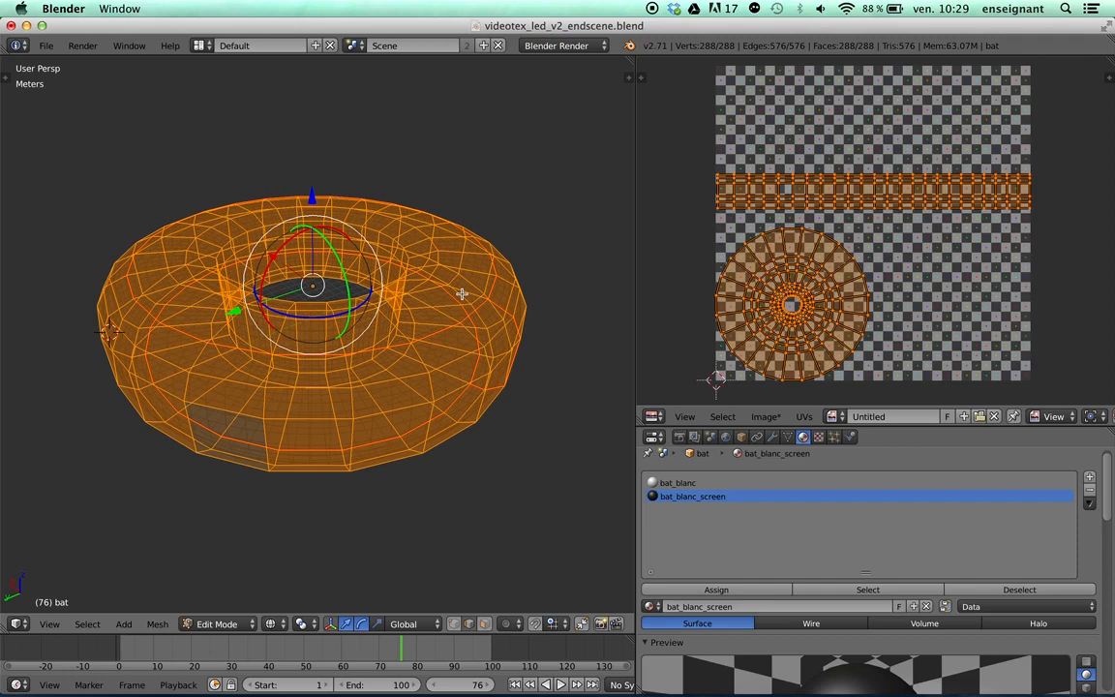
- Show the building with textured shading, check the outer band in Object Mode and return to Edit Mode
{"action": "key", "text": "alt+z"}
{"action": "key", "text": "Tab"}
{"action": "middle_click_drag", "start_coordinate": [368, 250], "coordinate": [368, 221]}
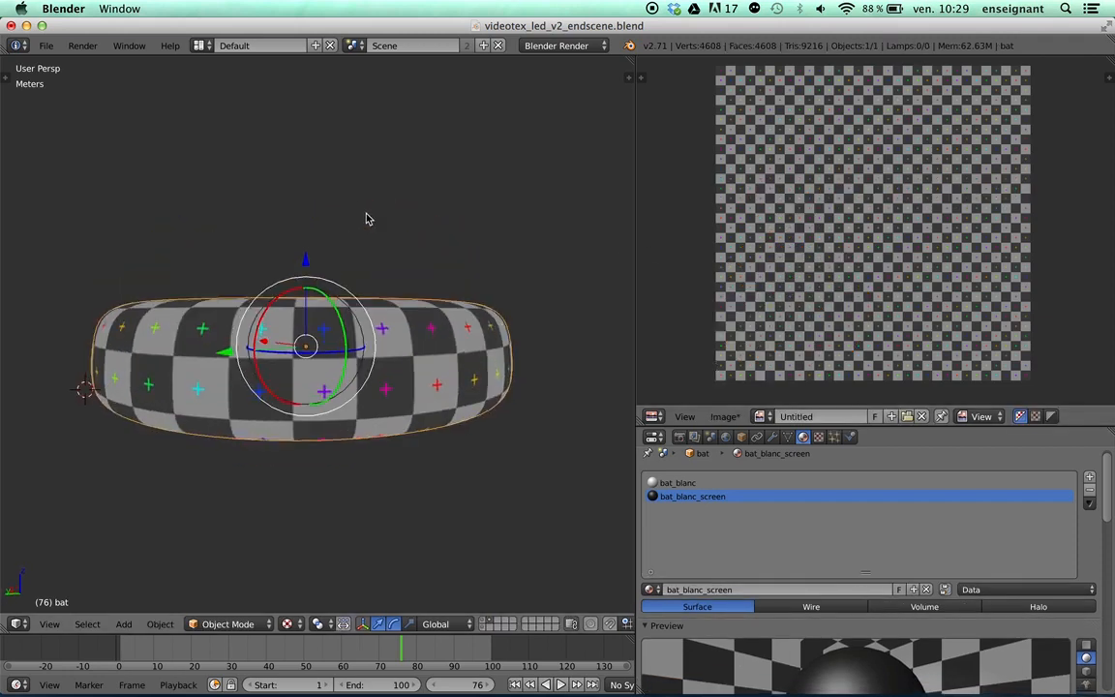
{"action": "key", "text": "Tab"}
{"action": "scroll", "coordinate": [758, 303], "scroll_direction": "down", "scroll_amount": 2}
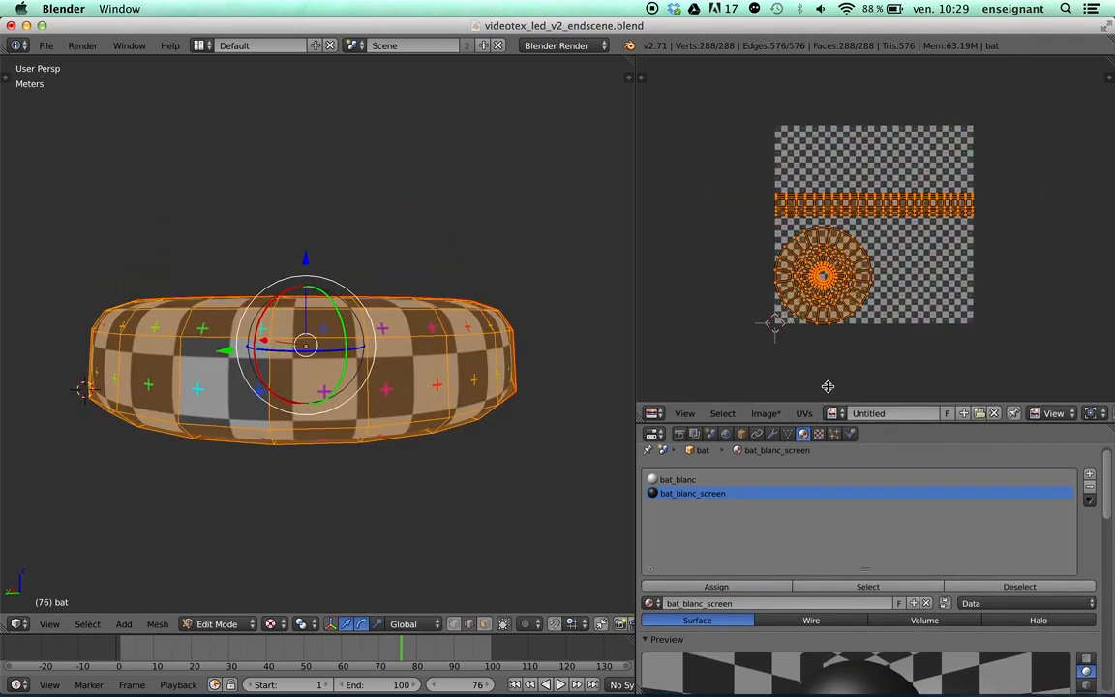
- Try to scale up all the UV islands together
{"action": "left_click_drag", "start_coordinate": [825, 423], "coordinate": [825, 382]}
{"action": "scroll", "coordinate": [869, 228], "scroll_direction": "down", "scroll_amount": 5}
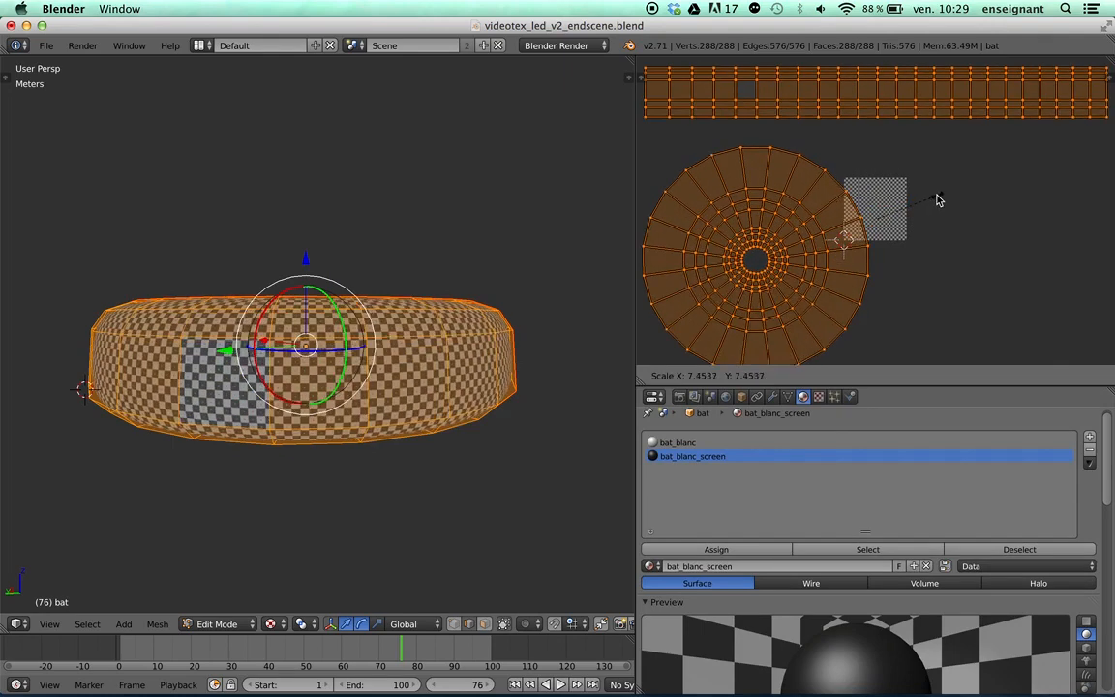
{"action": "left_click", "coordinate": [862, 227]}
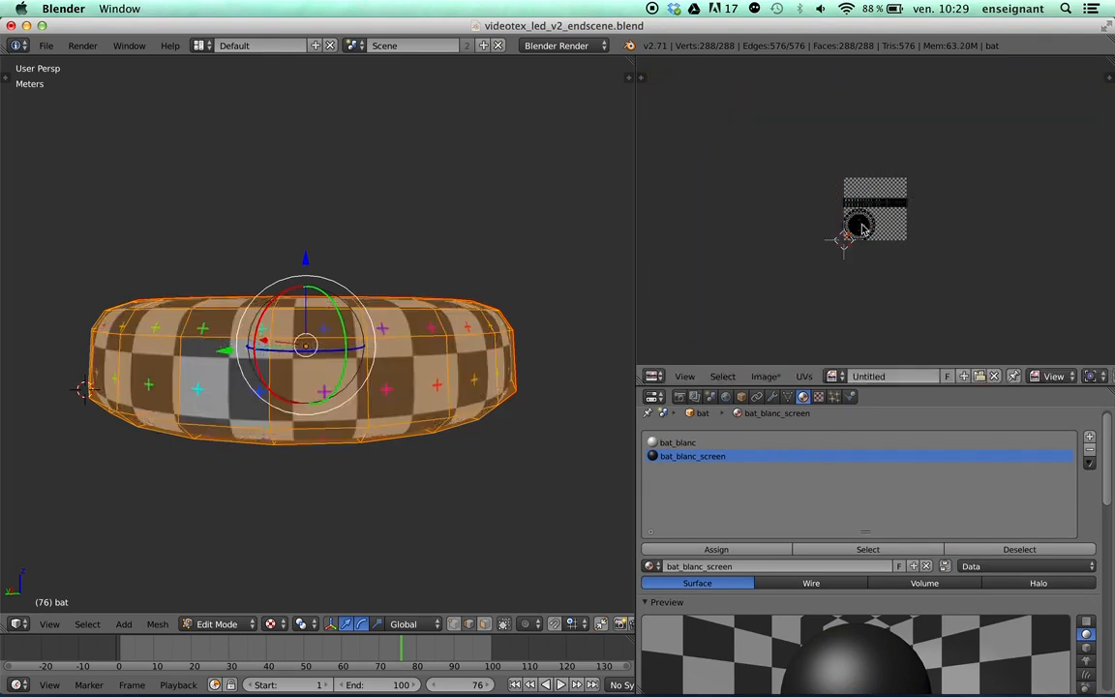
- Shrink the disc UV island using island selection and move it outside the image, past its left edge
{"action": "scroll", "coordinate": [871, 225], "scroll_direction": "up", "scroll_amount": 1}
{"action": "scroll", "coordinate": [917, 377], "scroll_direction": "right", "scroll_amount": 5}
{"action": "scroll", "coordinate": [871, 349], "scroll_direction": "up", "scroll_amount": 4}
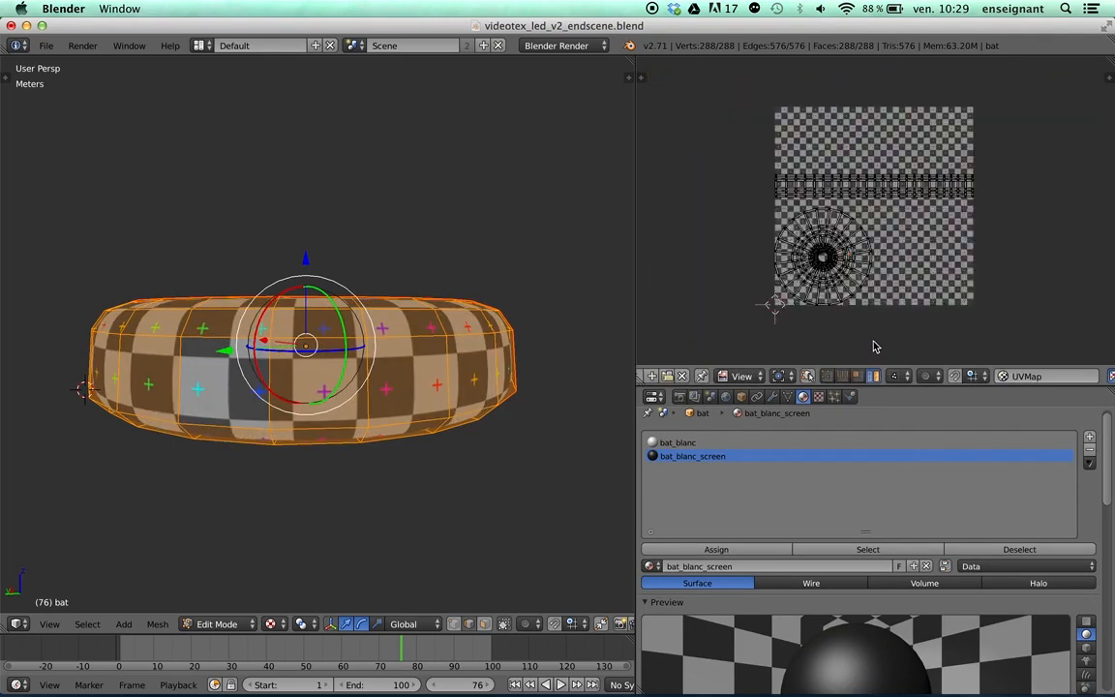
{"action": "key", "text": "a"}
{"action": "key", "text": "s"}
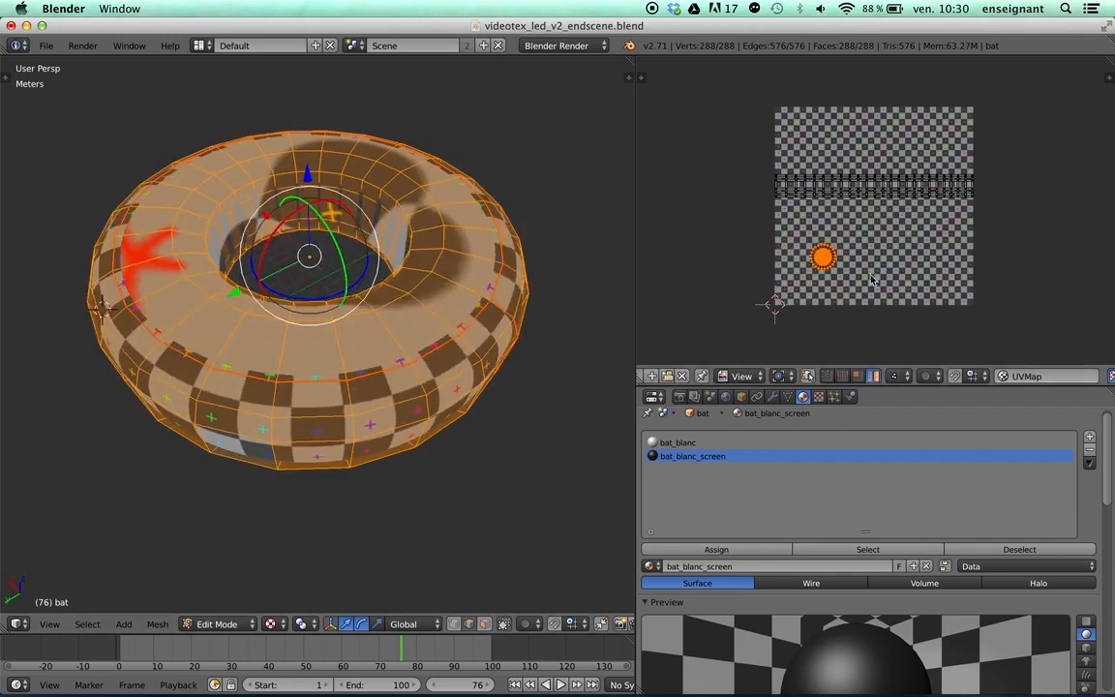
{"action": "key", "text": "g"}
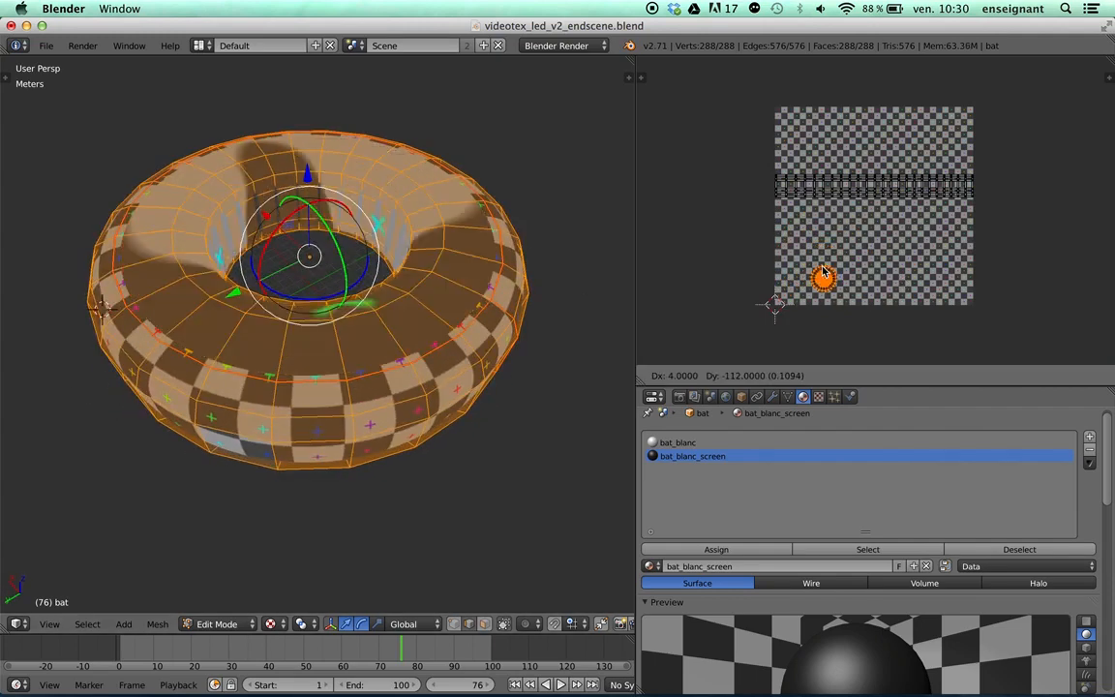
{"action": "left_click", "coordinate": [675, 249]}
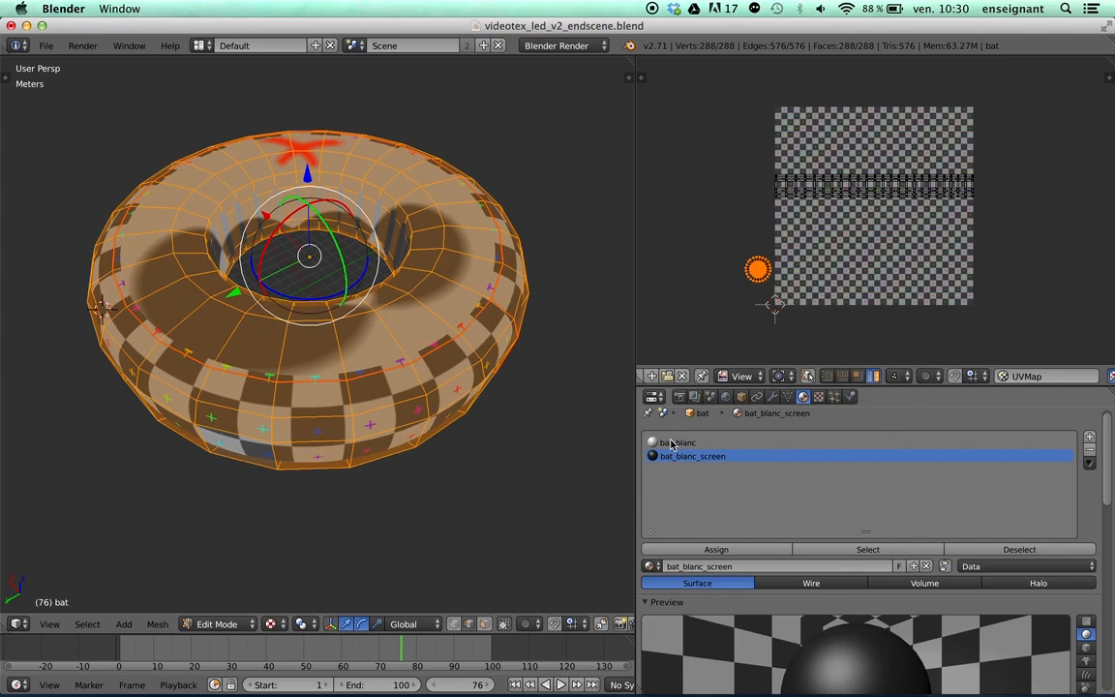
- Invert the UV selection and scale up the strip island in several passes until it extends far beyond both sides of the image
{"action": "key", "text": "ctrl+i"}
{"action": "scroll", "coordinate": [871, 223], "scroll_direction": "down", "scroll_amount": 2}
{"action": "key", "text": "s"}
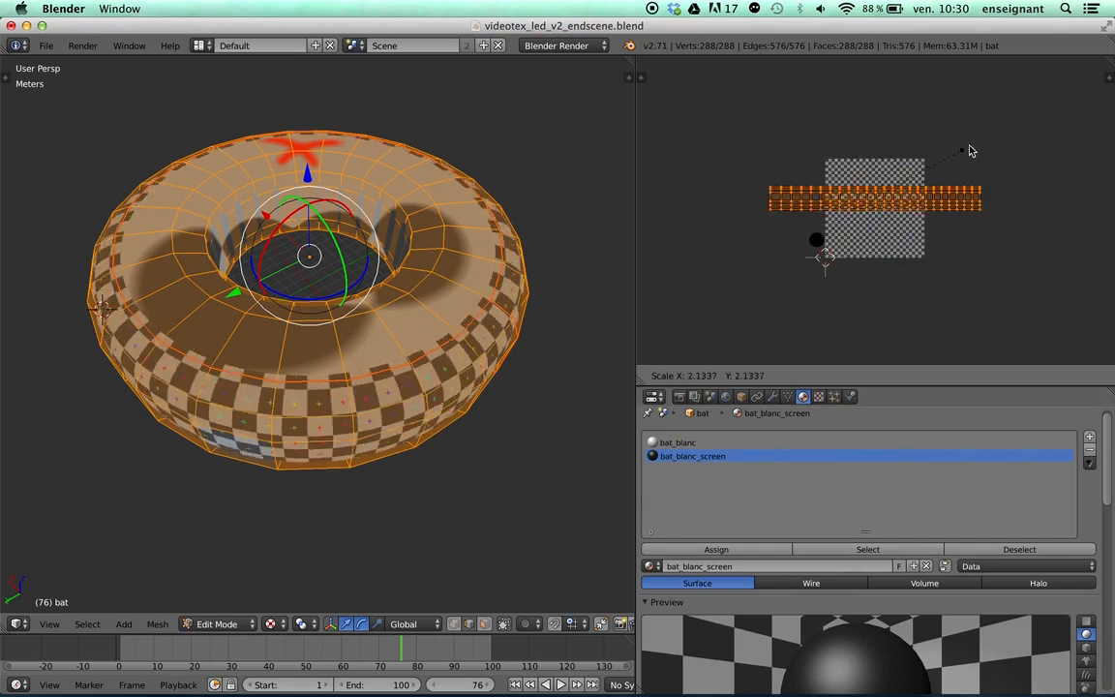
{"action": "left_click", "coordinate": [988, 145]}
{"action": "key", "text": "s"}
{"action": "left_click", "coordinate": [751, 388]}
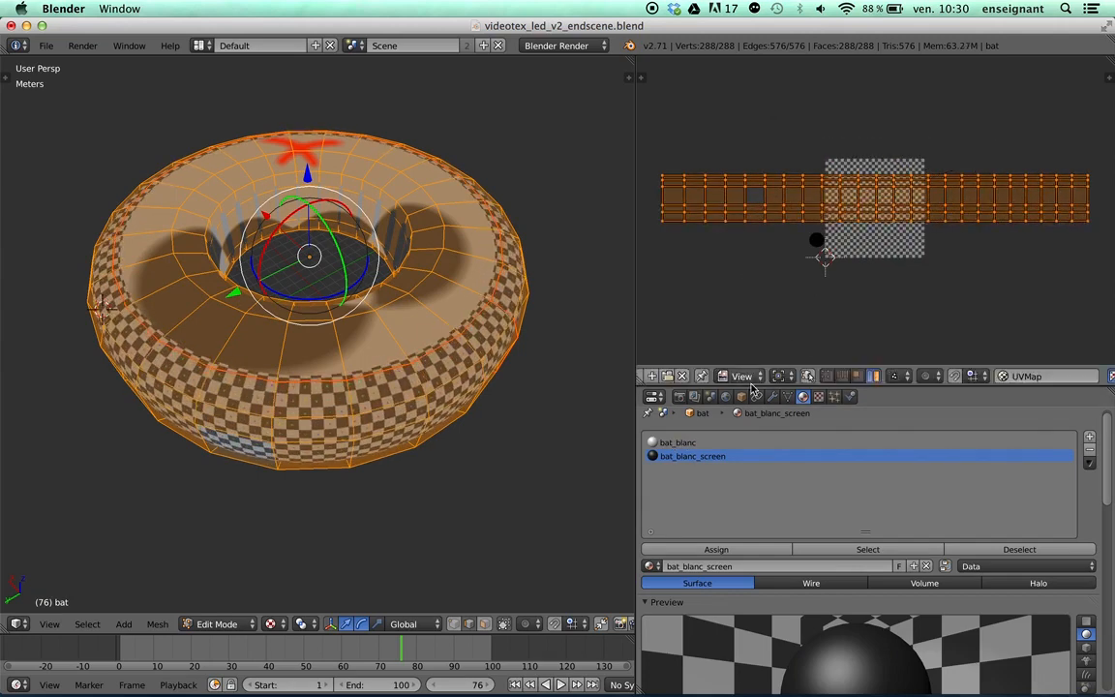
{"action": "scroll", "coordinate": [997, 247], "scroll_direction": "down", "scroll_amount": 1}
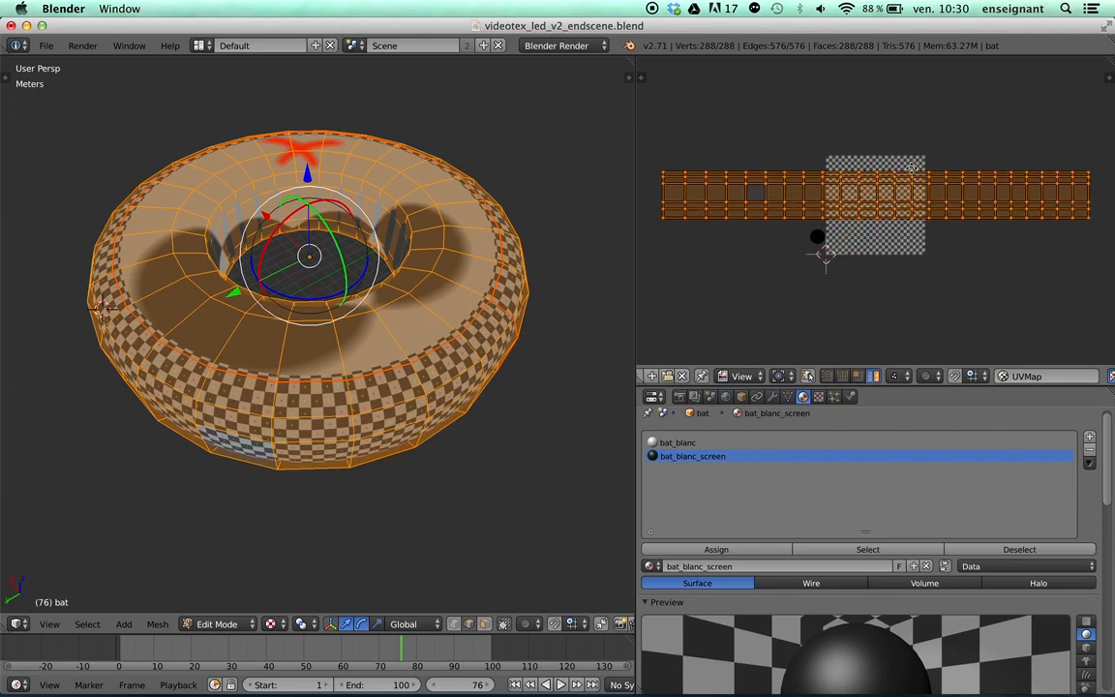
{"action": "key", "text": "s"}
{"action": "left_click", "coordinate": [992, 151]}
- Try to shift the upper border row of the strip UV island along Y
{"action": "middle_click_drag", "start_coordinate": [253, 513], "coordinate": [340, 406]}
{"action": "scroll", "coordinate": [294, 388], "scroll_direction": "up", "scroll_amount": 1}
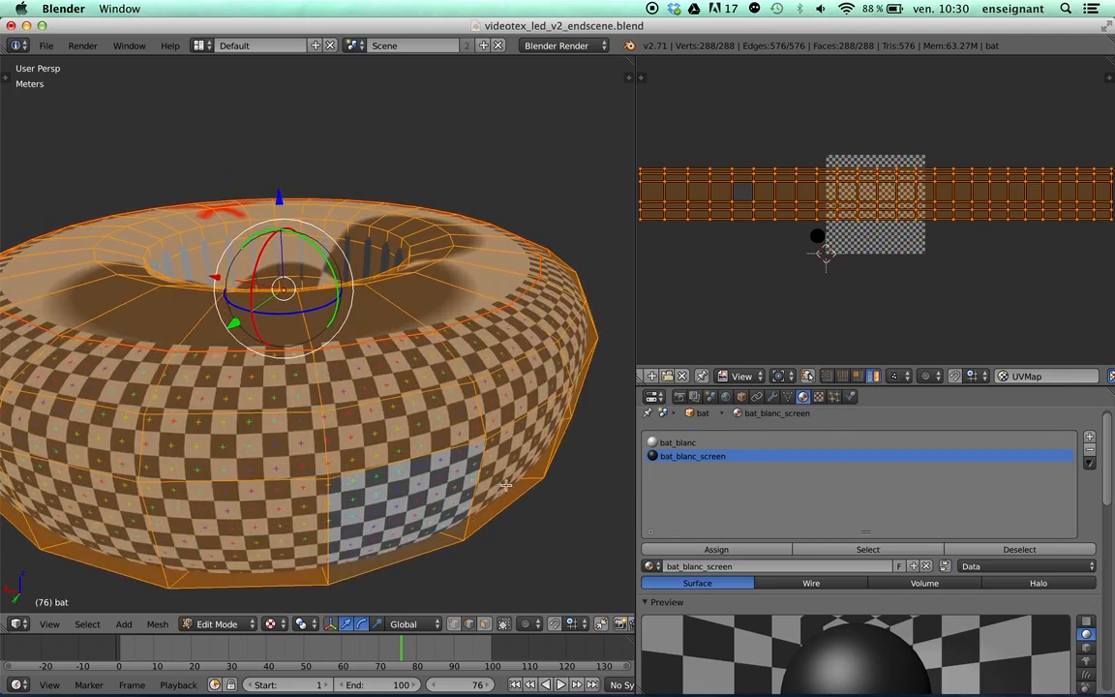
{"action": "right_click", "coordinate": [834, 170], "text": "alt"}
{"action": "scroll", "coordinate": [834, 170], "scroll_direction": "up", "scroll_amount": 2}
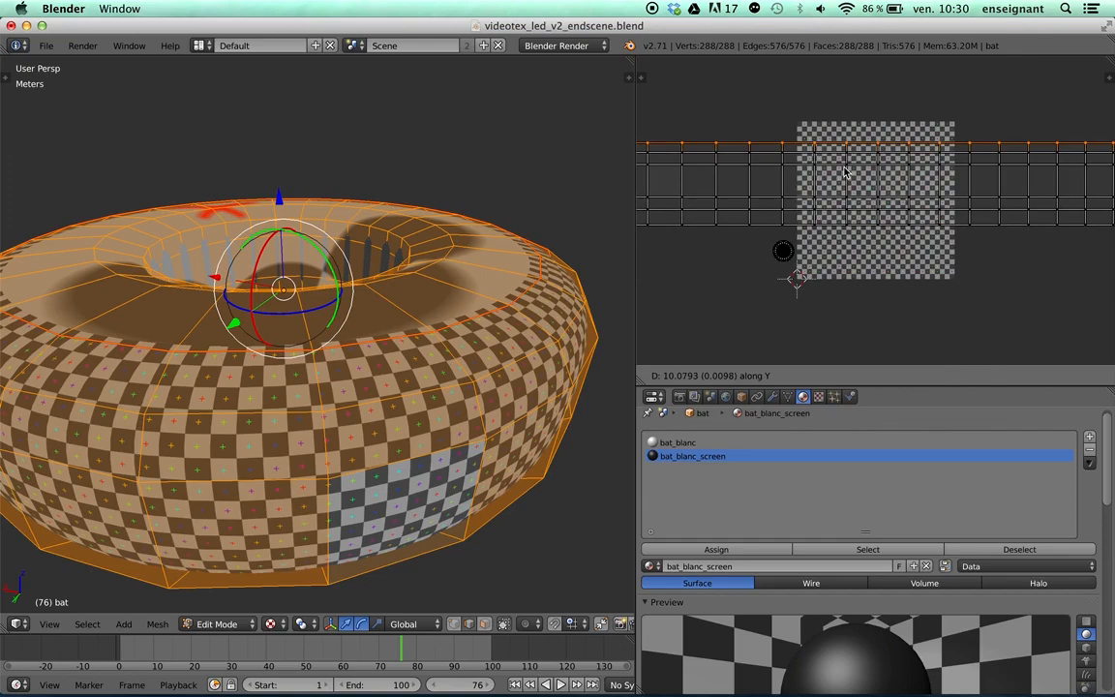
{"action": "right_click", "coordinate": [890, 176]}
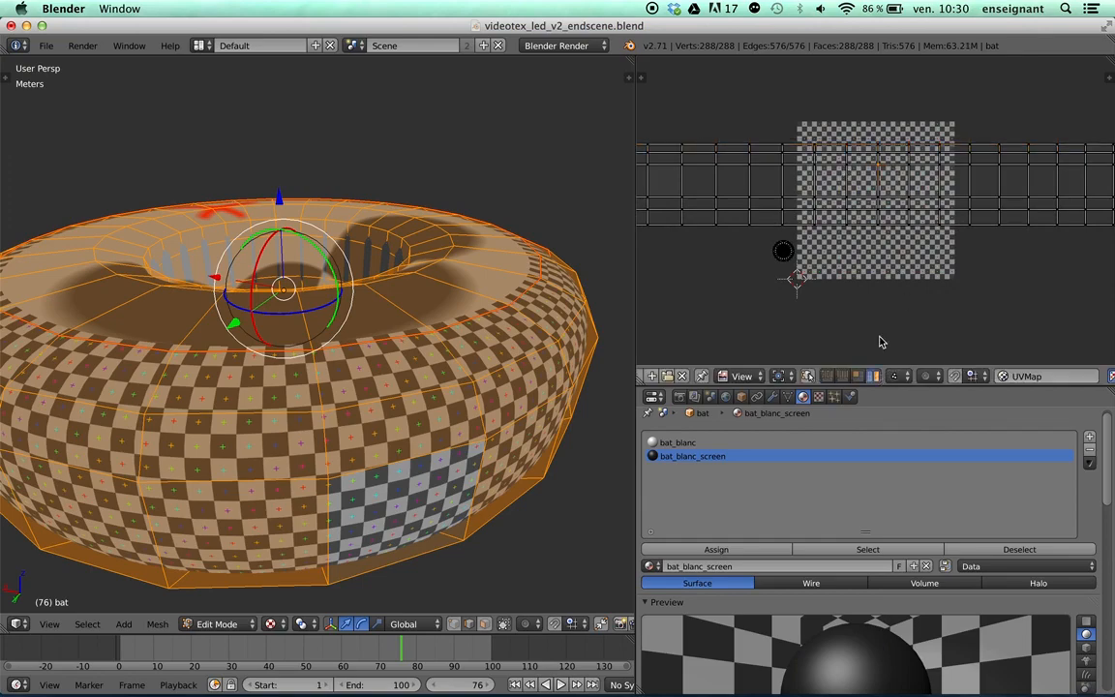
- Rotate the strip UV island by half a turn
{"action": "key", "text": "a"}
{"action": "scroll", "coordinate": [842, 160], "scroll_direction": "down", "scroll_amount": 7}
{"action": "key", "text": "r"}
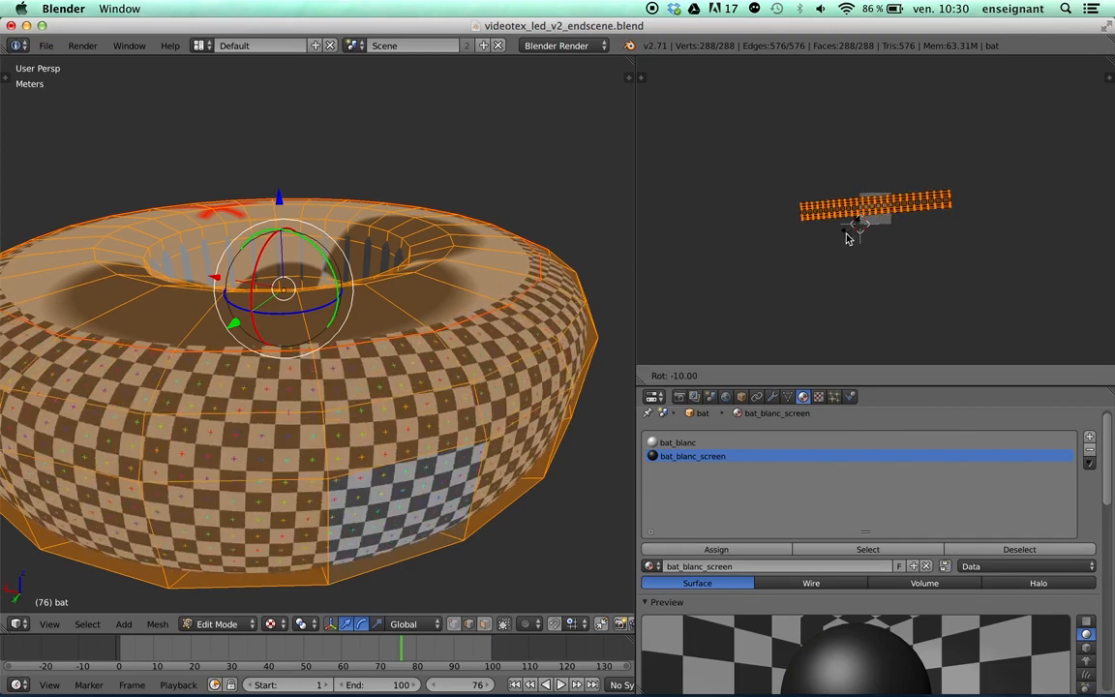
{"action": "left_click", "coordinate": [976, 183]}
{"action": "scroll", "coordinate": [903, 325], "scroll_direction": "up", "scroll_amount": 8}
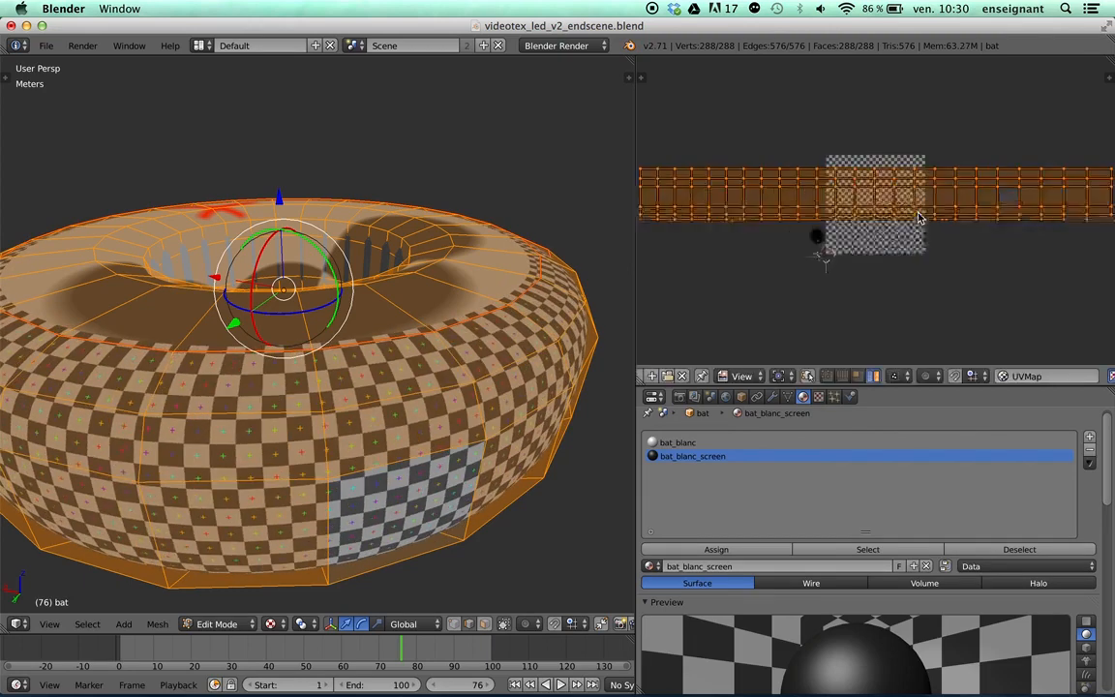
- Raise only the upper border row of the strip UV island along Y in two moves, about 44 px in total
{"action": "left_click", "coordinate": [775, 127], "text": "alt"}
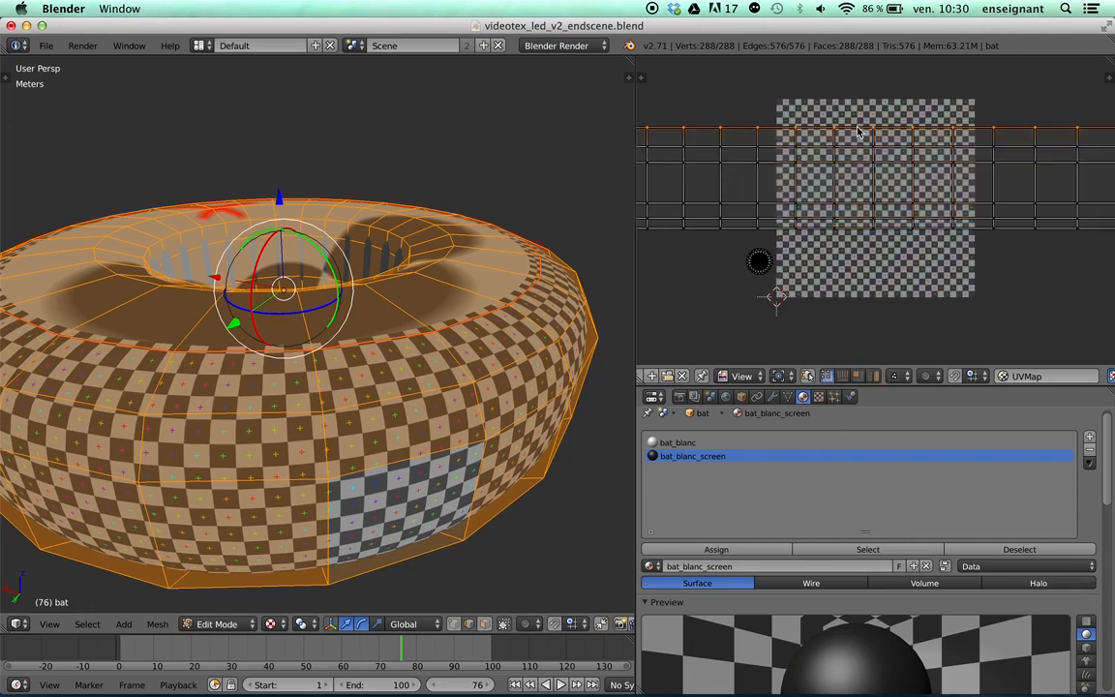
{"action": "scroll", "coordinate": [775, 121], "scroll_direction": "up", "scroll_amount": 3}
{"action": "key", "text": "g"}
{"action": "key", "text": "y"}
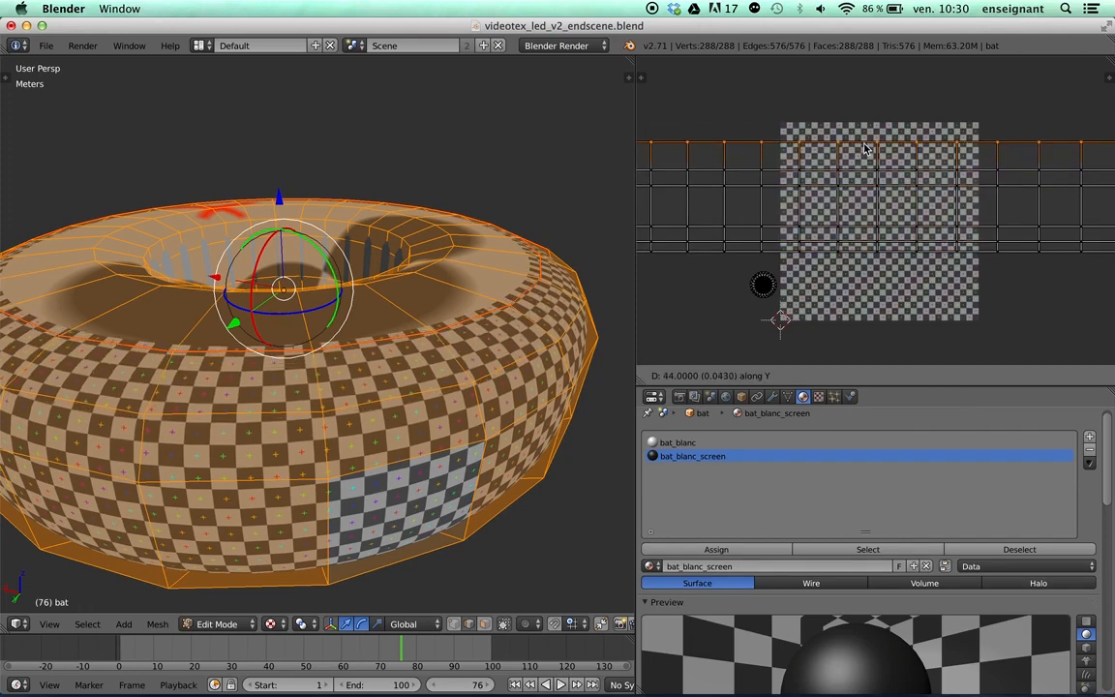
{"action": "left_click", "coordinate": [866, 150]}
{"action": "middle_click_drag", "start_coordinate": [411, 242], "coordinate": [467, 259]}
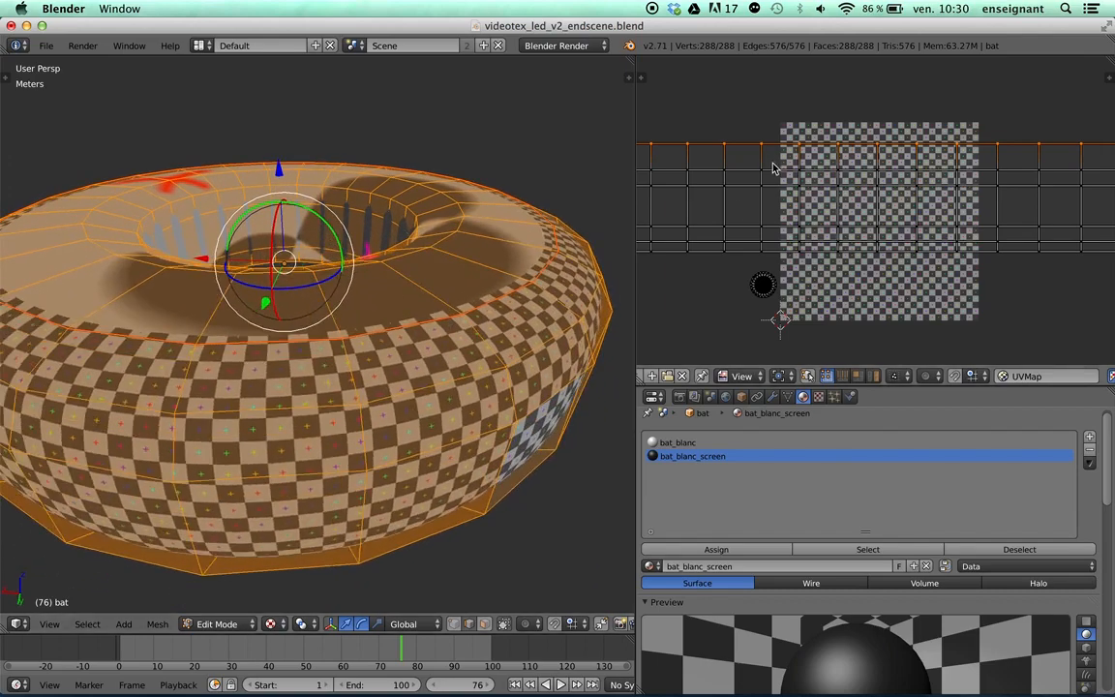
{"action": "key", "text": "g"}
{"action": "key", "text": "y"}
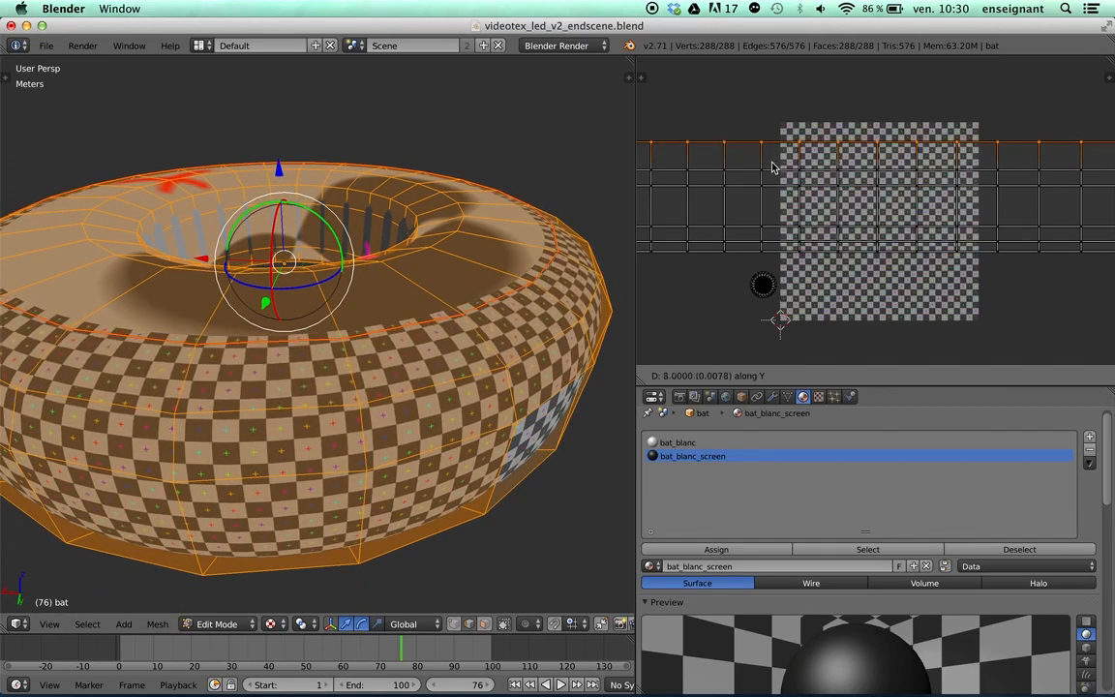
{"action": "left_click", "coordinate": [772, 167]}
- Lower the bottom border row of the strip UV island along Y by about 28 px
{"action": "middle_click_drag", "start_coordinate": [405, 299], "coordinate": [455, 203]}
{"action": "right_click", "coordinate": [899, 252], "text": "alt"}
{"action": "key", "text": "g"}
{"action": "key", "text": "y"}
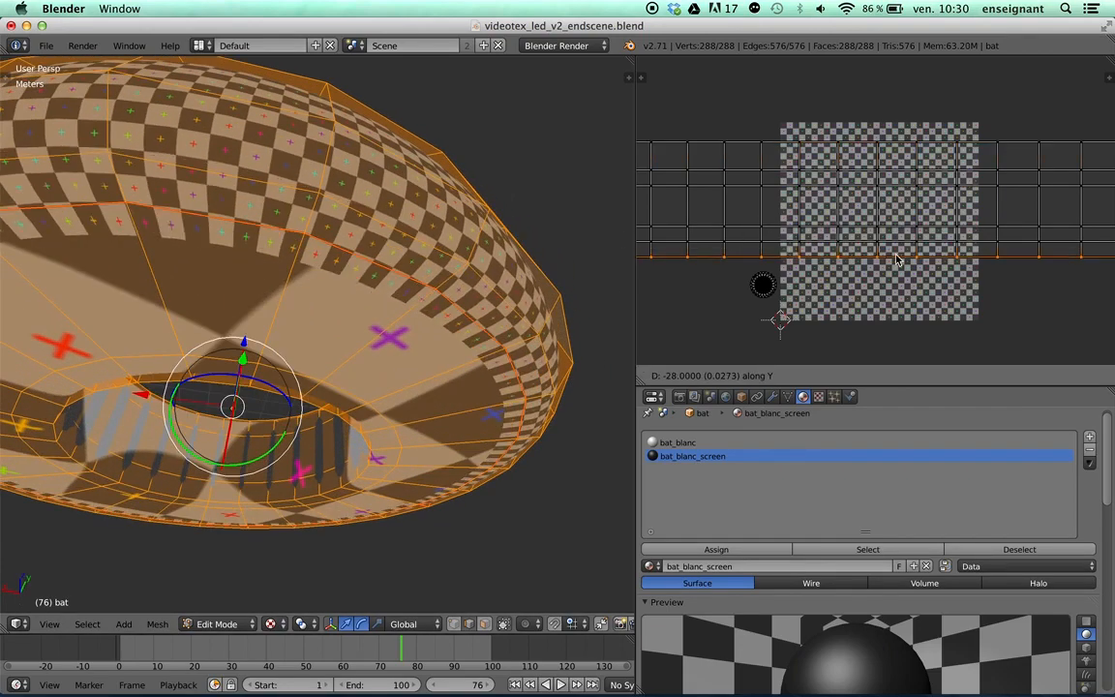
{"action": "left_click", "coordinate": [898, 260]}
- Examine the grid pattern on the building's outer band in Object Mode and through the camera
{"action": "middle_click_drag", "start_coordinate": [340, 237], "coordinate": [349, 308]}
{"action": "key", "text": "Tab"}
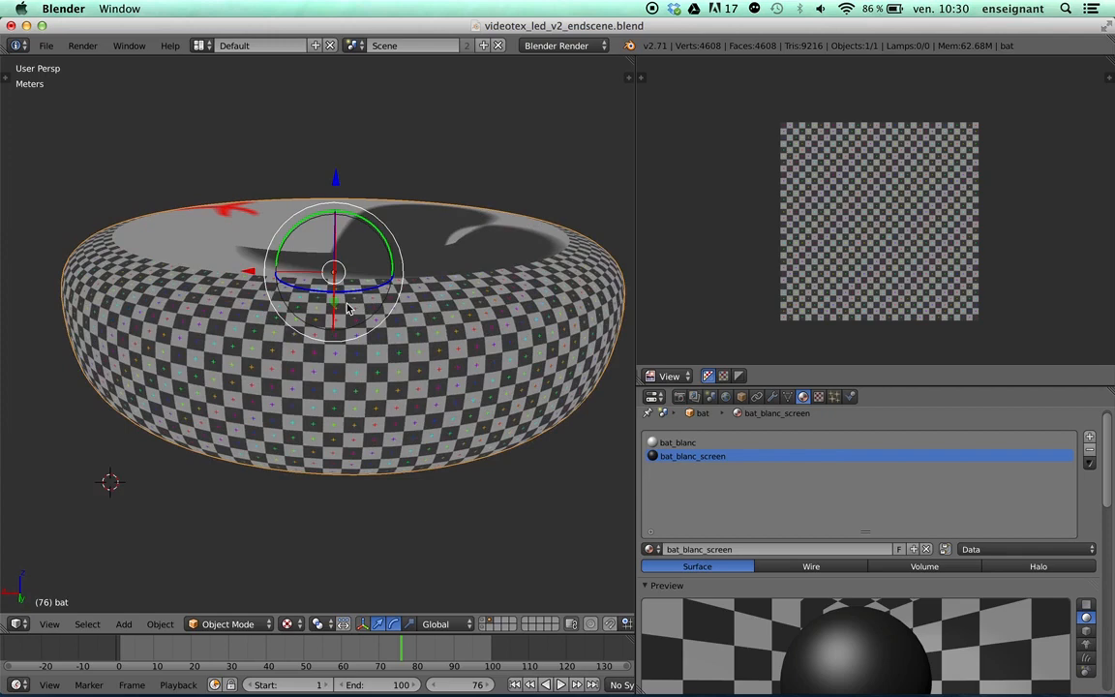
{"action": "key", "text": "KP_0"}
{"action": "key", "text": "Home"}
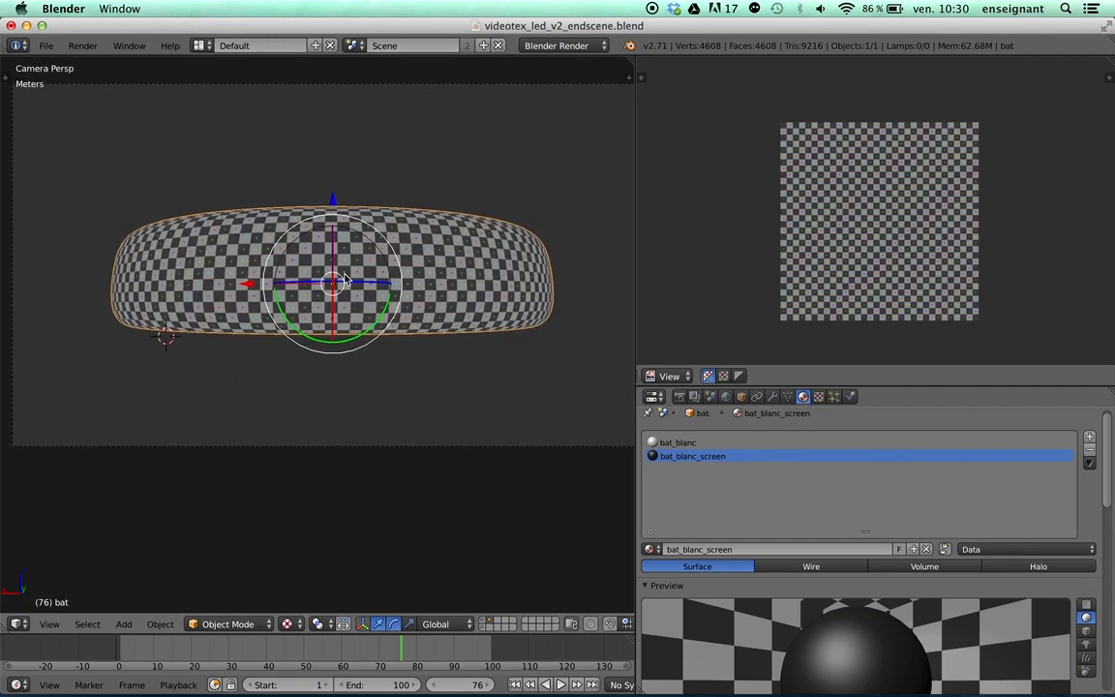
{"action": "key", "text": "shift+space"}
{"action": "key", "text": "shift+space"}
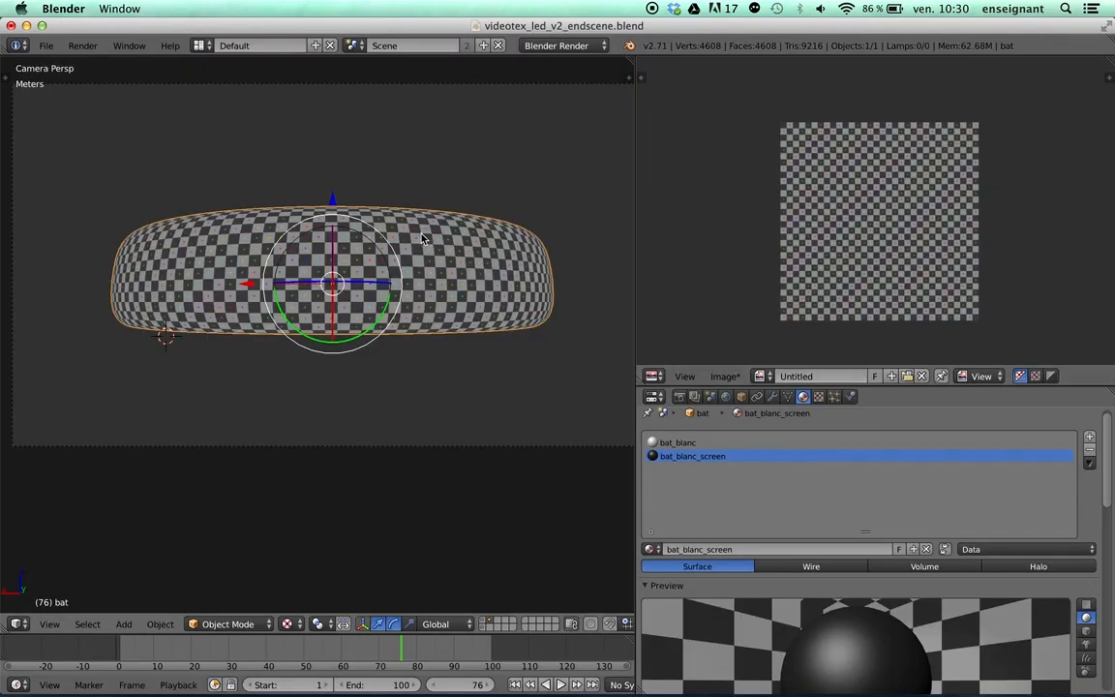
- Return to Edit Mode with the whole mesh and all its UVs selected, and save the file
{"action": "left_click_drag", "start_coordinate": [807, 386], "coordinate": [807, 288]}
{"action": "key", "text": "Tab"}
{"action": "middle_click_drag", "start_coordinate": [368, 319], "coordinate": [418, 270]}
{"action": "key", "text": "a"}
{"action": "key", "text": "a"}
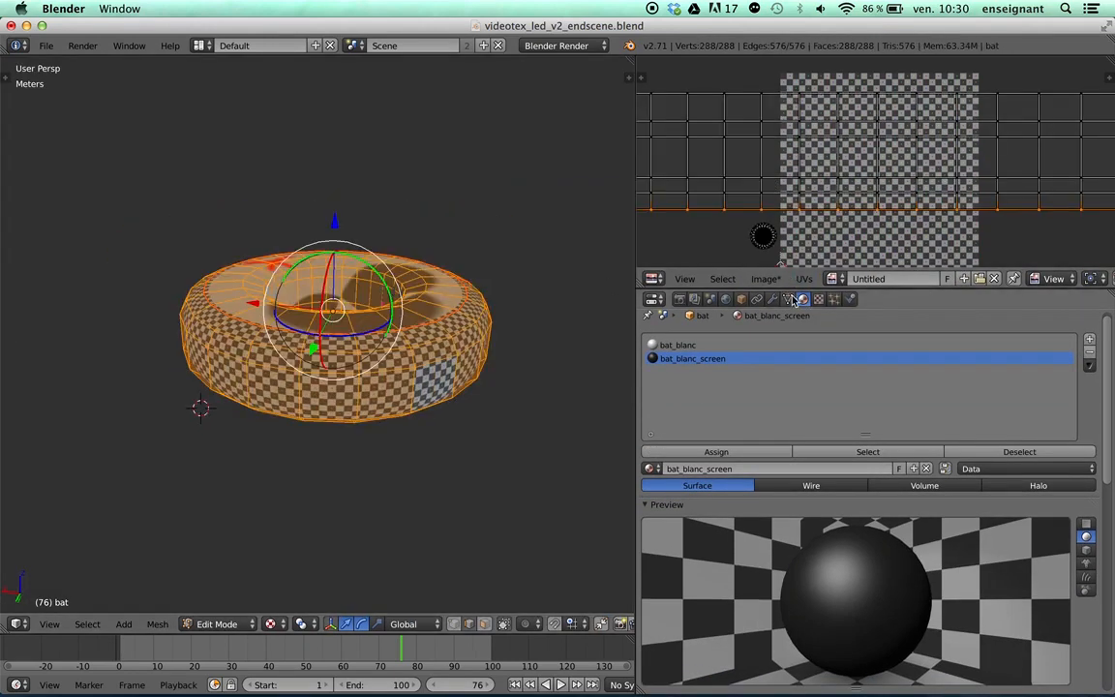
{"action": "key", "text": "a"}
{"action": "scroll", "coordinate": [857, 238], "scroll_direction": "down", "scroll_amount": 3}
{"action": "scroll", "coordinate": [823, 227], "scroll_direction": "right", "scroll_amount": 2}
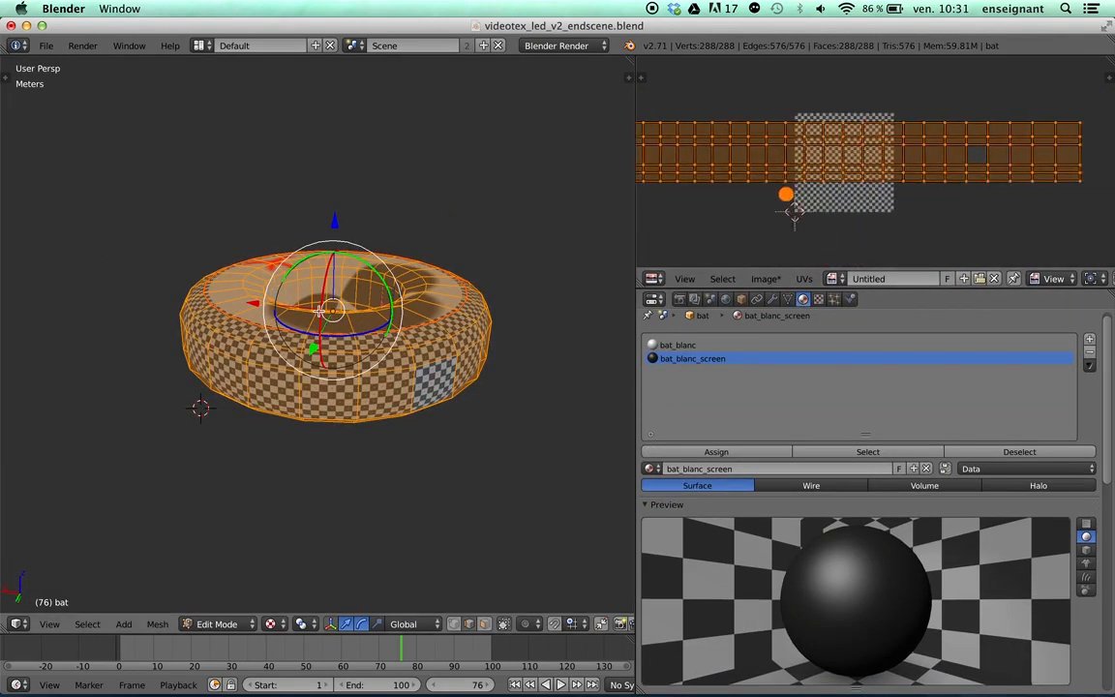
{"action": "scroll", "coordinate": [295, 288], "scroll_direction": "up", "scroll_amount": 3}
{"action": "key", "text": "ctrl+s"}
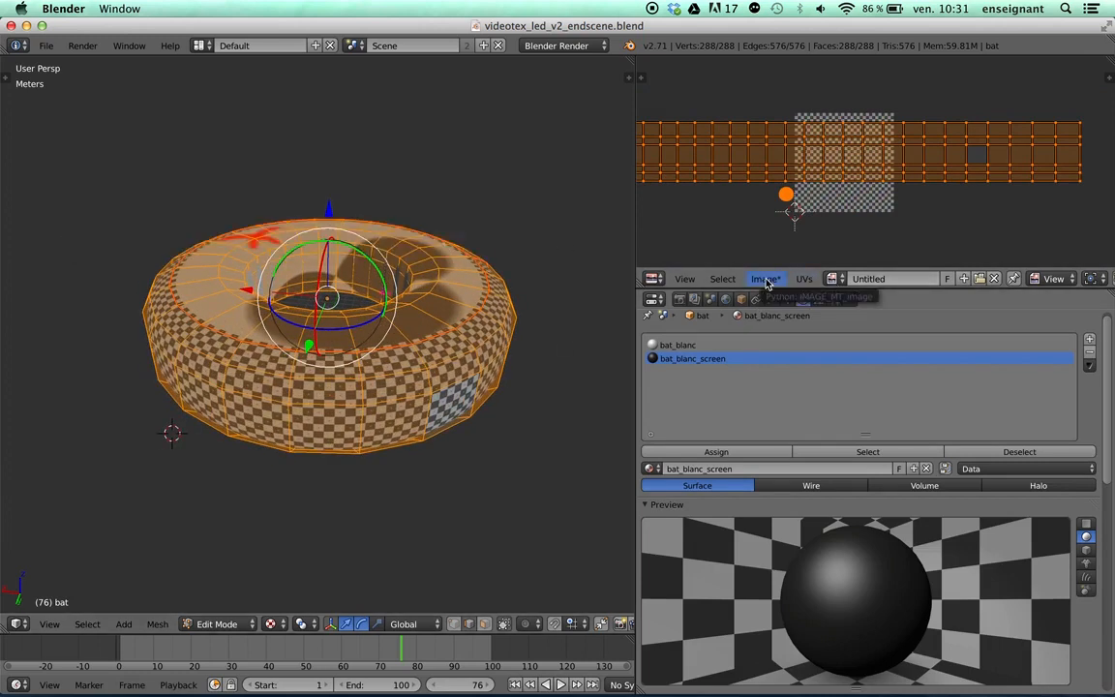
- Load led2.png from the textures folder as the image behind the building's UV strip
{"action": "left_click", "coordinate": [769, 279]}
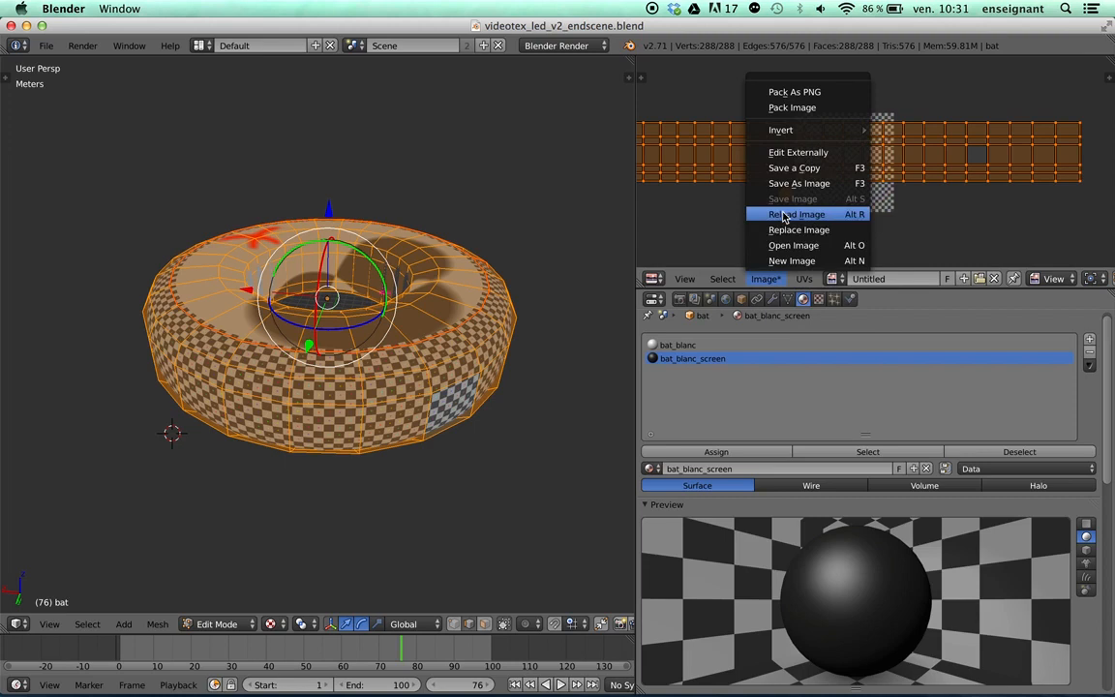
{"action": "left_click", "coordinate": [783, 247]}
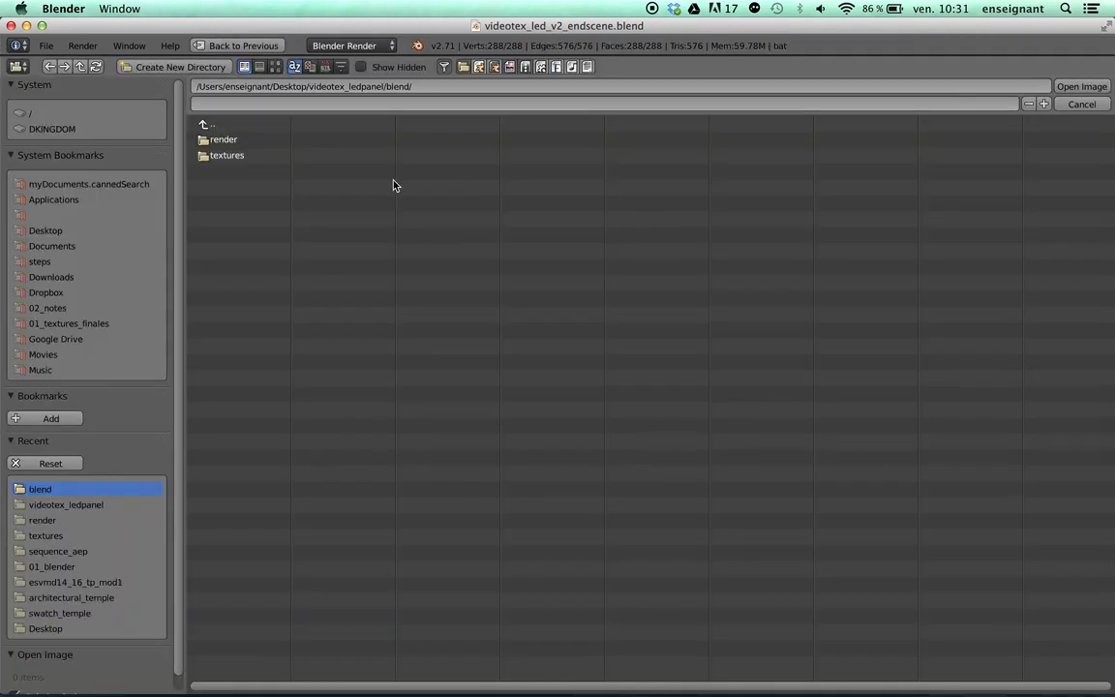
{"action": "left_click", "coordinate": [232, 153]}
{"action": "left_click", "coordinate": [232, 172]}
{"action": "left_click", "coordinate": [232, 187]}
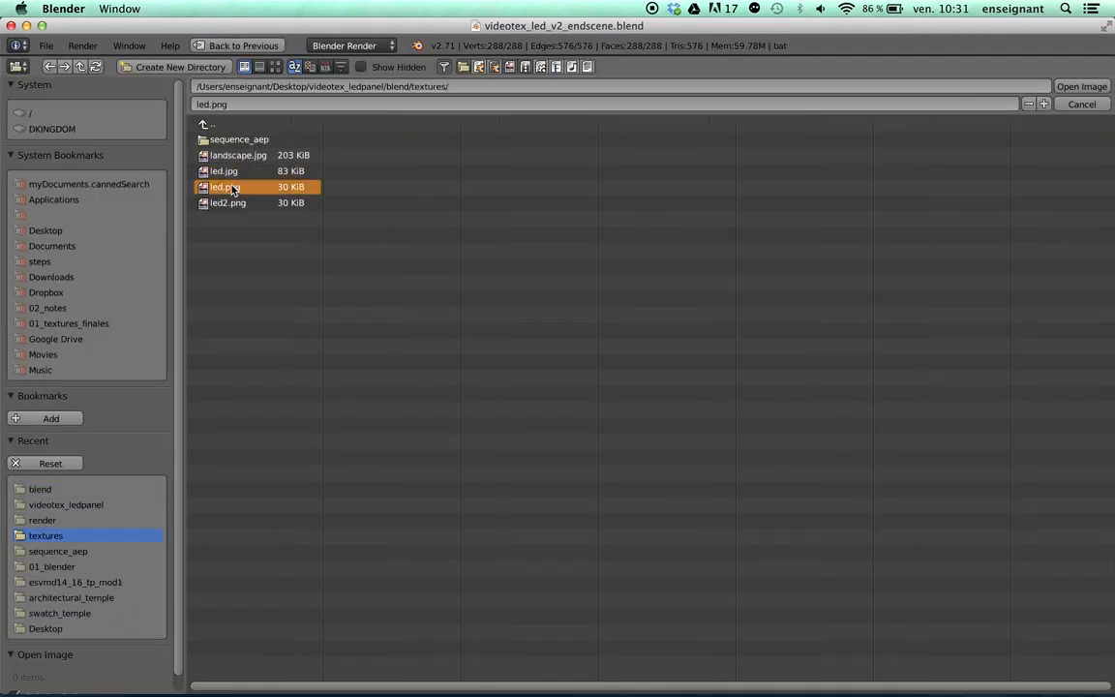
{"action": "left_click", "coordinate": [226, 204]}
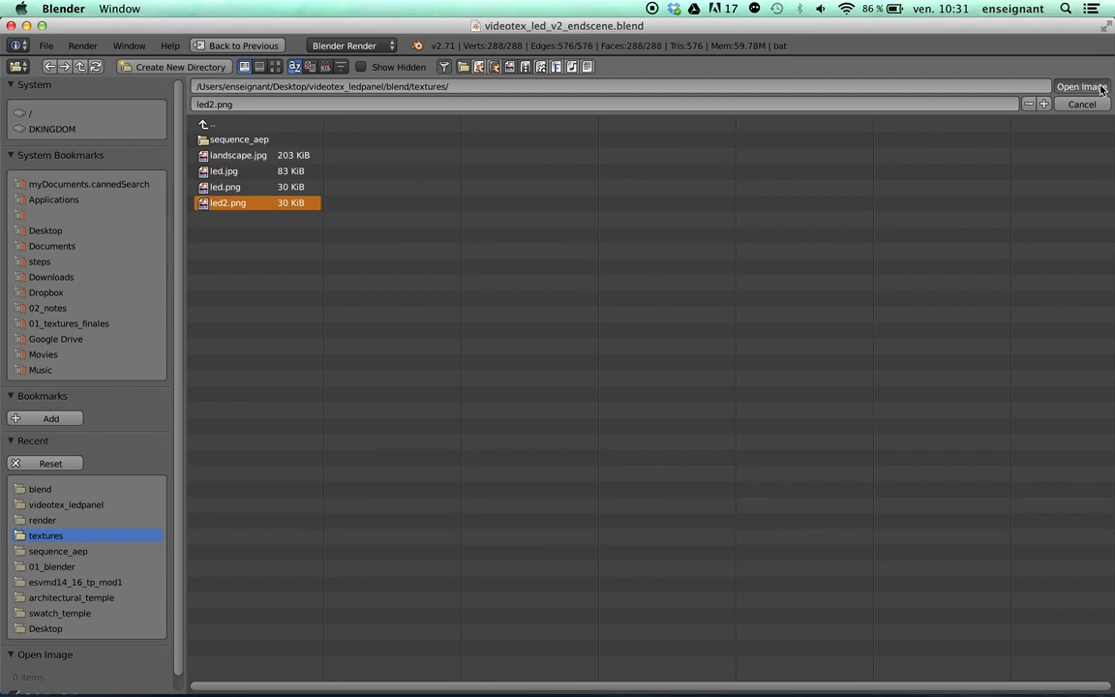
{"action": "left_click", "coordinate": [1080, 87]}
{"action": "scroll", "coordinate": [811, 172], "scroll_direction": "up", "scroll_amount": 4}
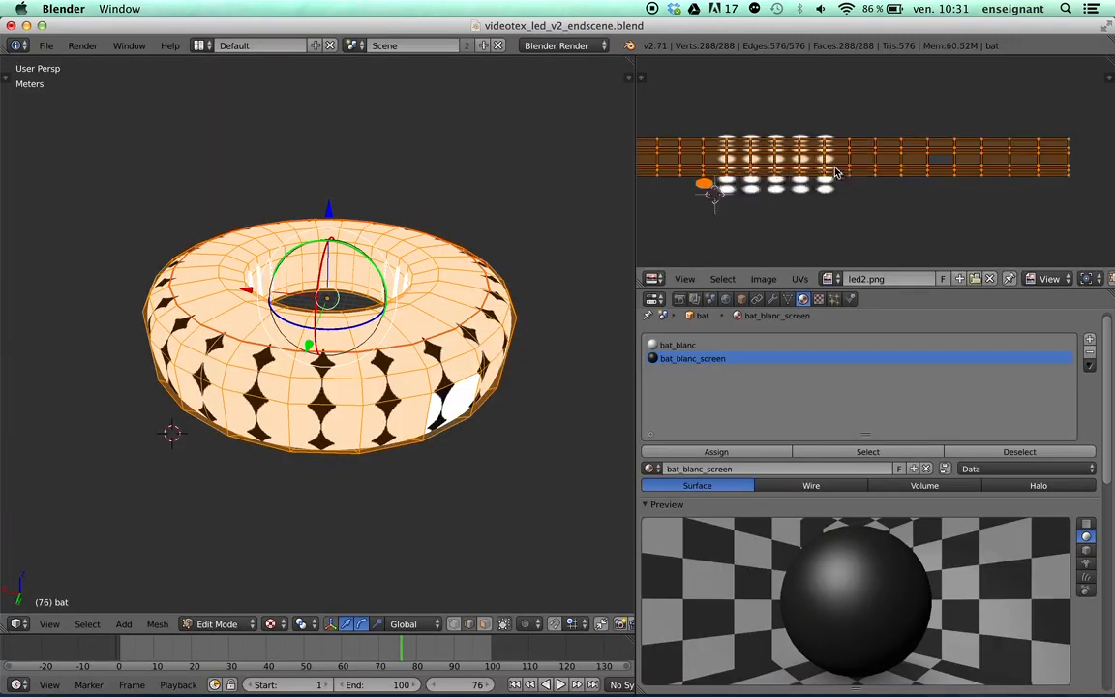
- Stretch the whole UV strip along Y to more than twice its height over the LED dot image
{"action": "key", "text": "s"}
{"action": "key", "text": "y"}
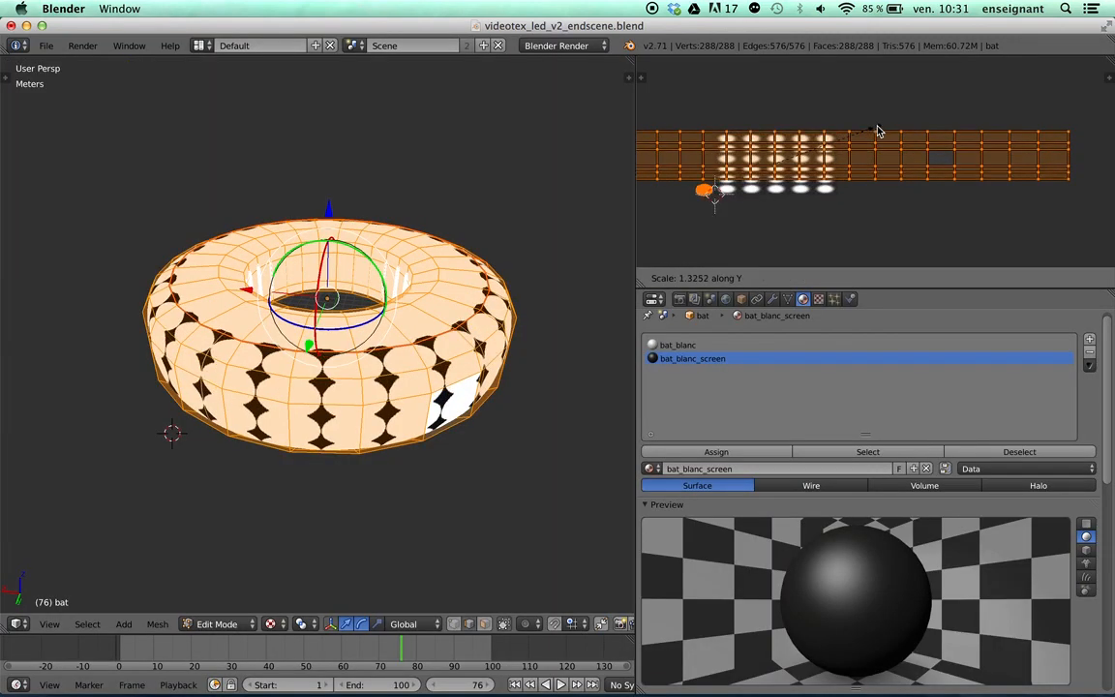
{"action": "left_click", "coordinate": [962, 86]}
{"action": "scroll", "coordinate": [860, 168], "scroll_direction": "up", "scroll_amount": 1}
{"action": "scroll", "coordinate": [860, 168], "scroll_direction": "up", "scroll_amount": 1}
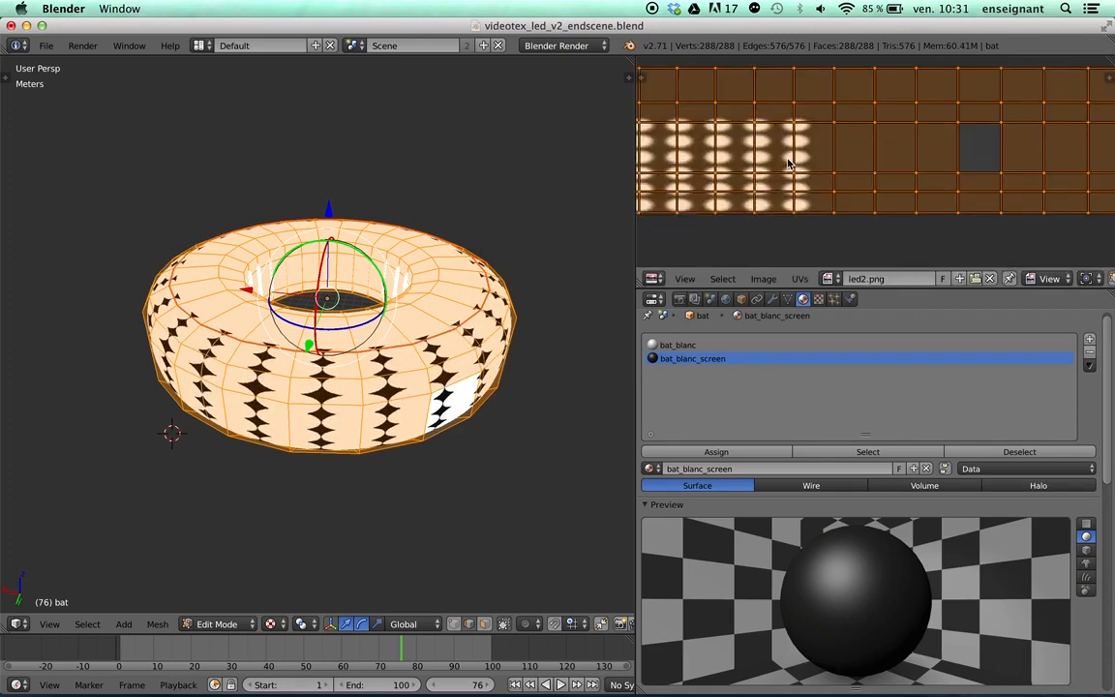
{"action": "scroll", "coordinate": [789, 165], "scroll_direction": "down", "scroll_amount": 2}
{"action": "key", "text": "s"}
{"action": "key", "text": "x"}
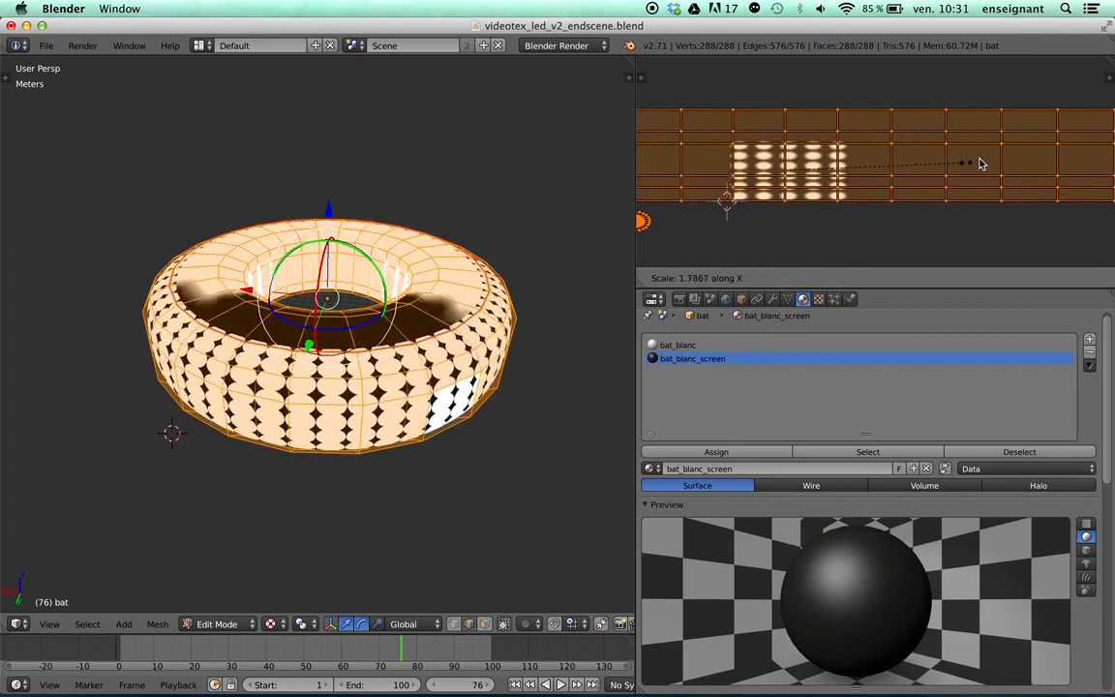
{"action": "right_click", "coordinate": [984, 163]}
{"action": "right_click", "coordinate": [816, 194]}
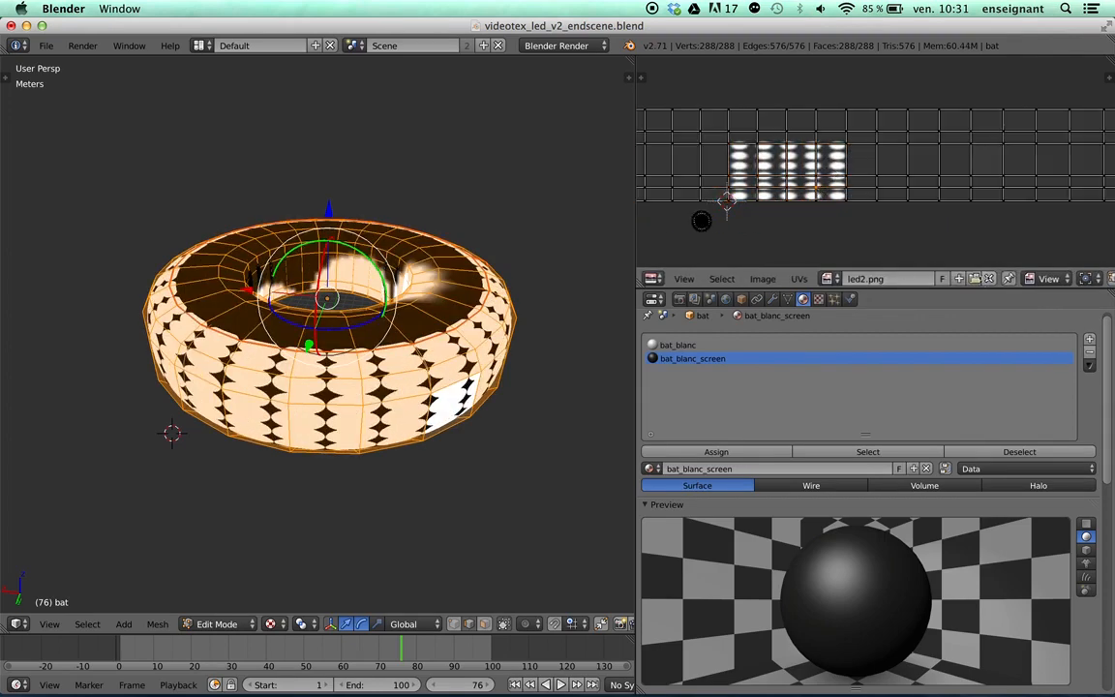
{"action": "scroll", "coordinate": [911, 279], "scroll_direction": "down", "scroll_amount": 5}
{"action": "key", "text": "a"}
- Stretch the whole UV strip along X, and enlarge it uniformly by about 3.8
{"action": "scroll", "coordinate": [803, 179], "scroll_direction": "down", "scroll_amount": 4}
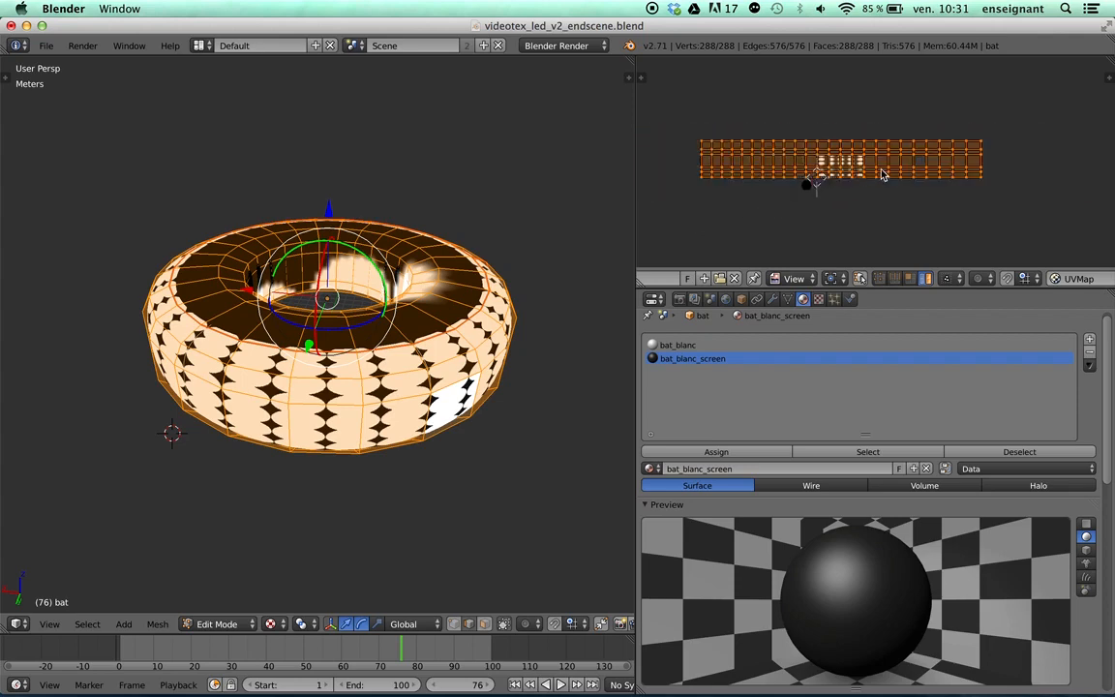
{"action": "key", "text": "s"}
{"action": "key", "text": "y"}
{"action": "key", "text": "x"}
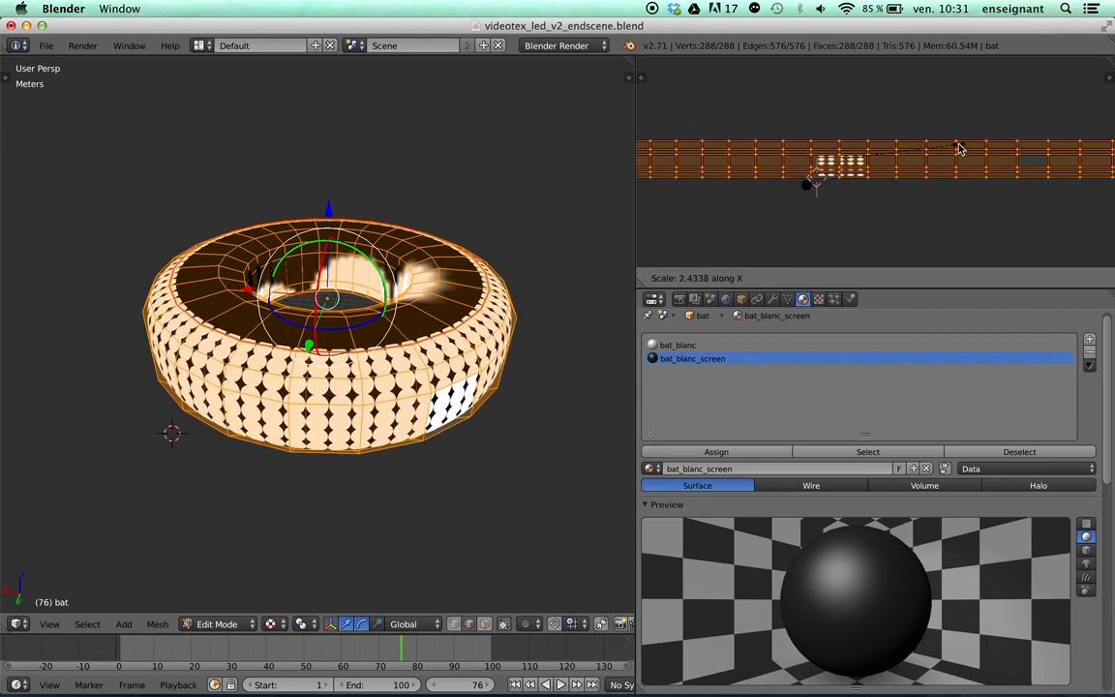
{"action": "left_click", "coordinate": [884, 142]}
{"action": "key", "text": "s"}
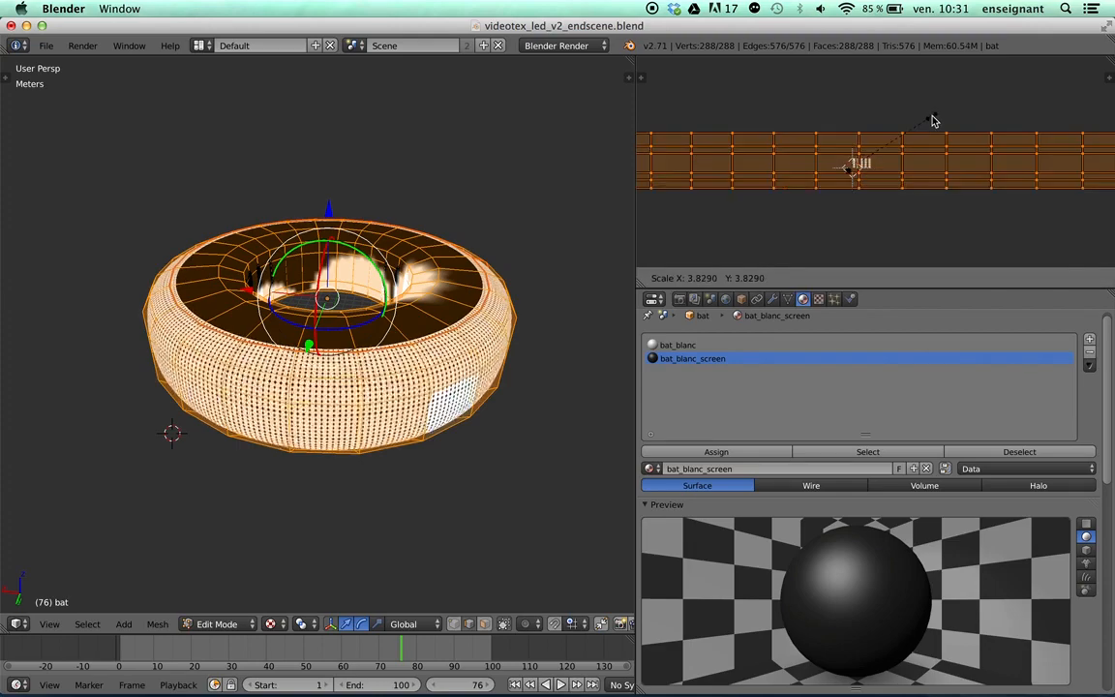
{"action": "left_click", "coordinate": [936, 117]}
- Enlarge the UV strip uniformly by about 1.5, and stretch it along Y by about 1.3
{"action": "scroll", "coordinate": [462, 374], "scroll_direction": "up", "scroll_amount": 3}
{"action": "middle_click_drag", "start_coordinate": [329, 410], "coordinate": [327, 379]}
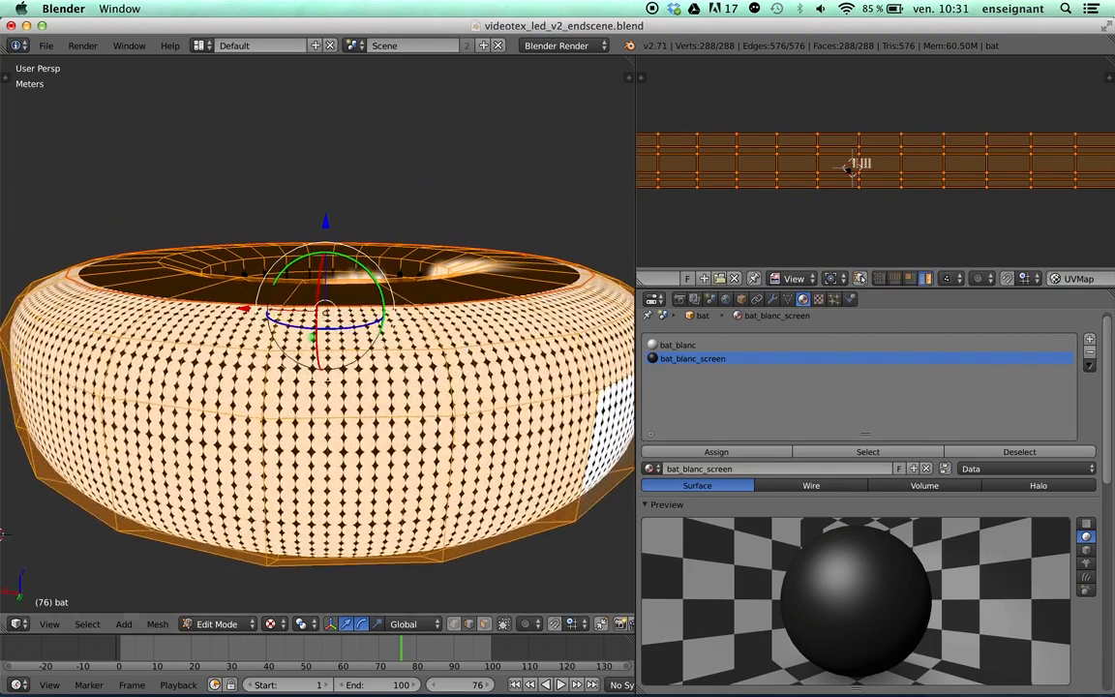
{"action": "key", "text": "s"}
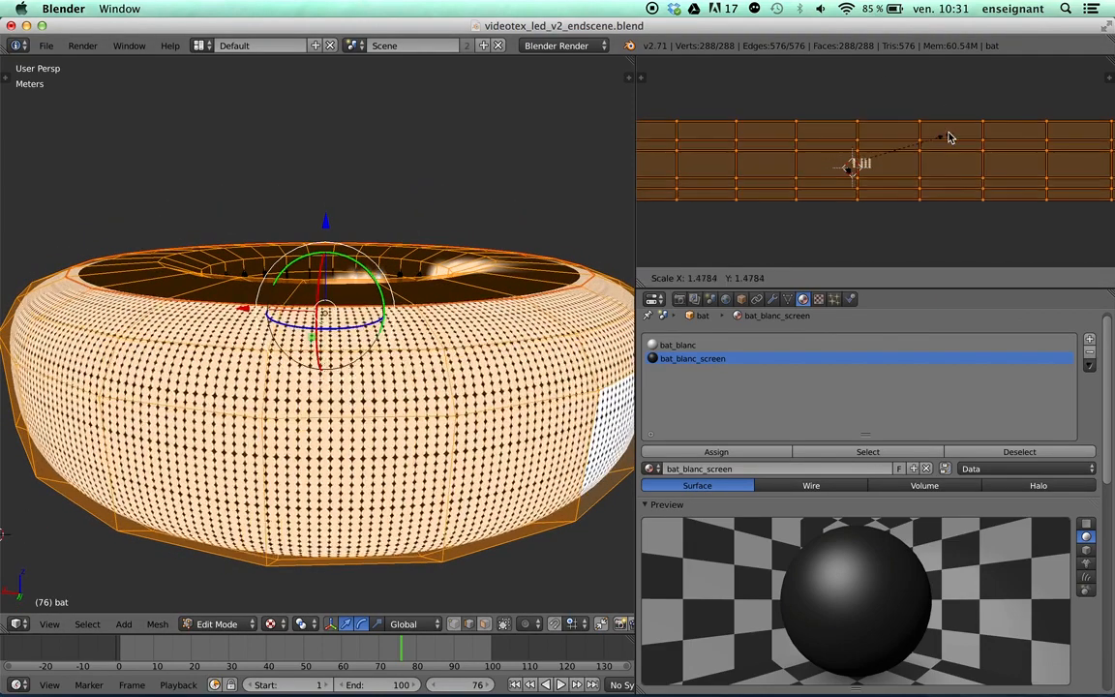
{"action": "left_click", "coordinate": [959, 129]}
{"action": "key", "text": "s"}
{"action": "key", "text": "y"}
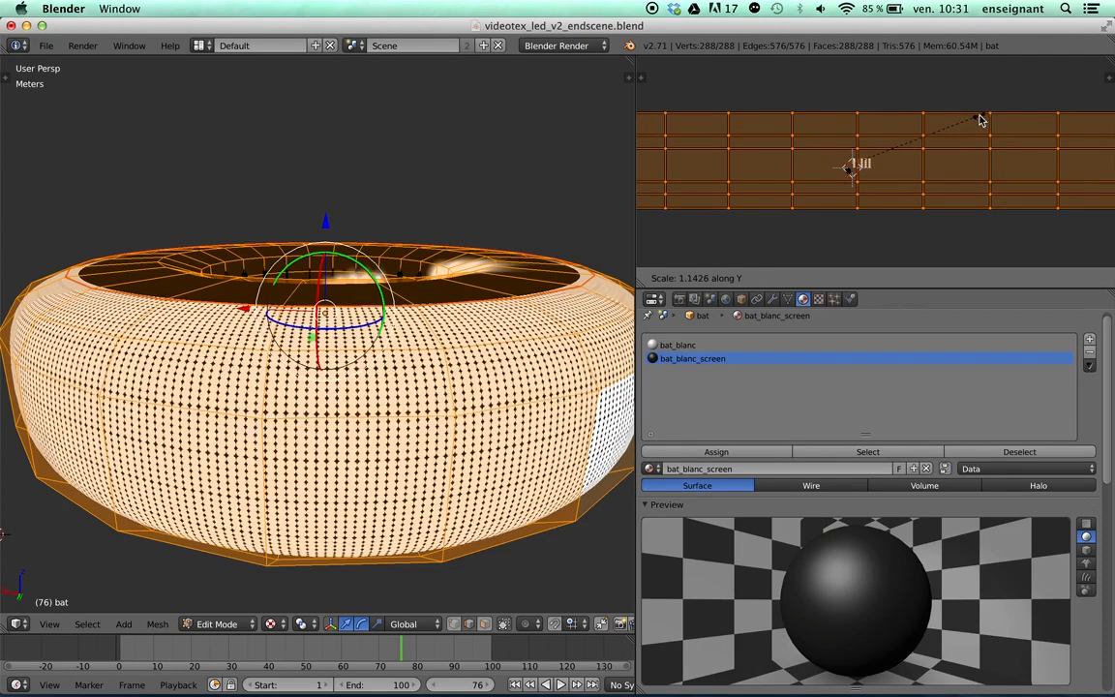
{"action": "left_click", "coordinate": [997, 109]}
- Scale the whole UV strip uniformly by about 1.5 and inspect the finer LED dots in Object Mode
{"action": "scroll", "coordinate": [941, 137], "scroll_direction": "down", "scroll_amount": 4}
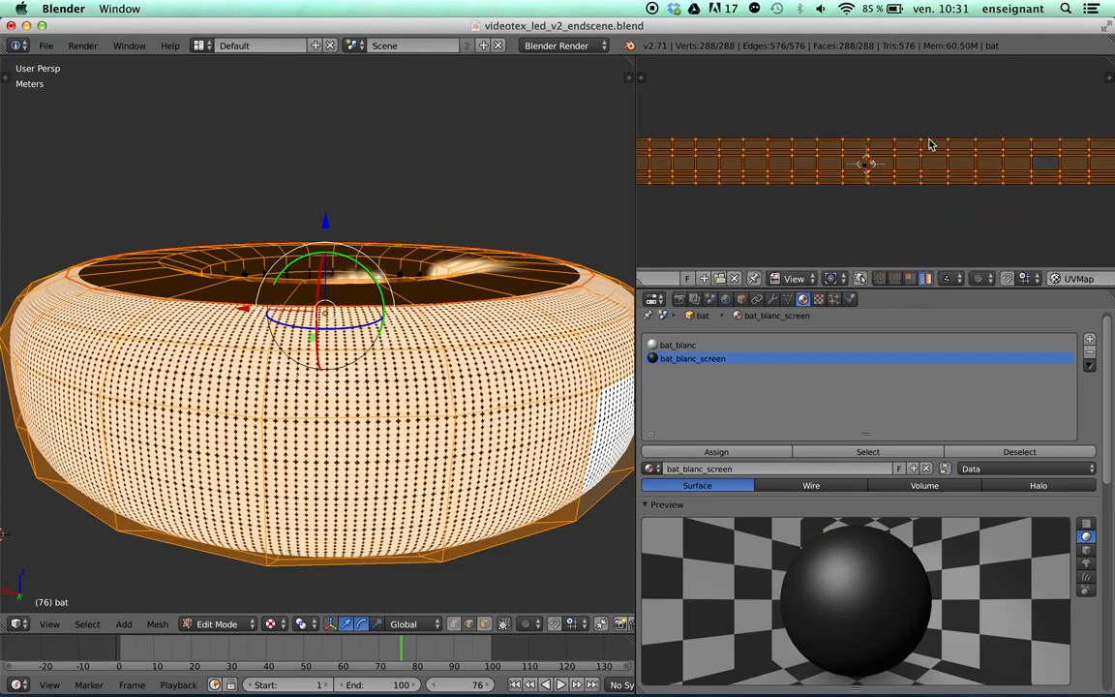
{"action": "key", "text": "s"}
{"action": "left_click", "coordinate": [964, 125]}
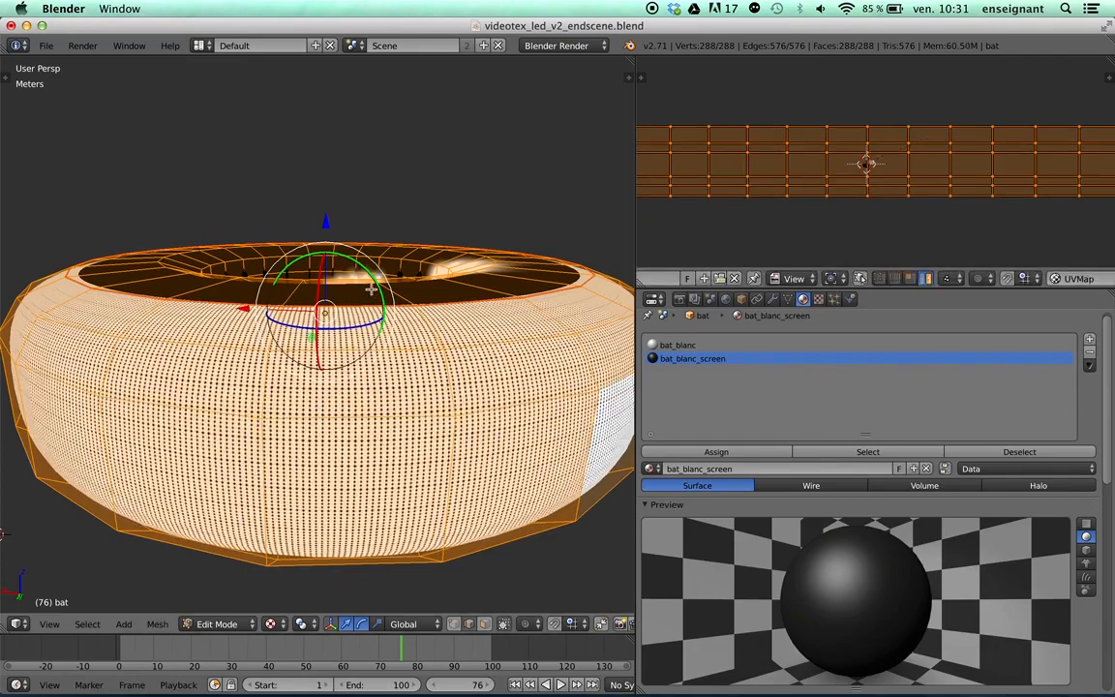
{"action": "key", "text": "Tab"}
{"action": "middle_click_drag", "start_coordinate": [353, 310], "coordinate": [396, 263]}
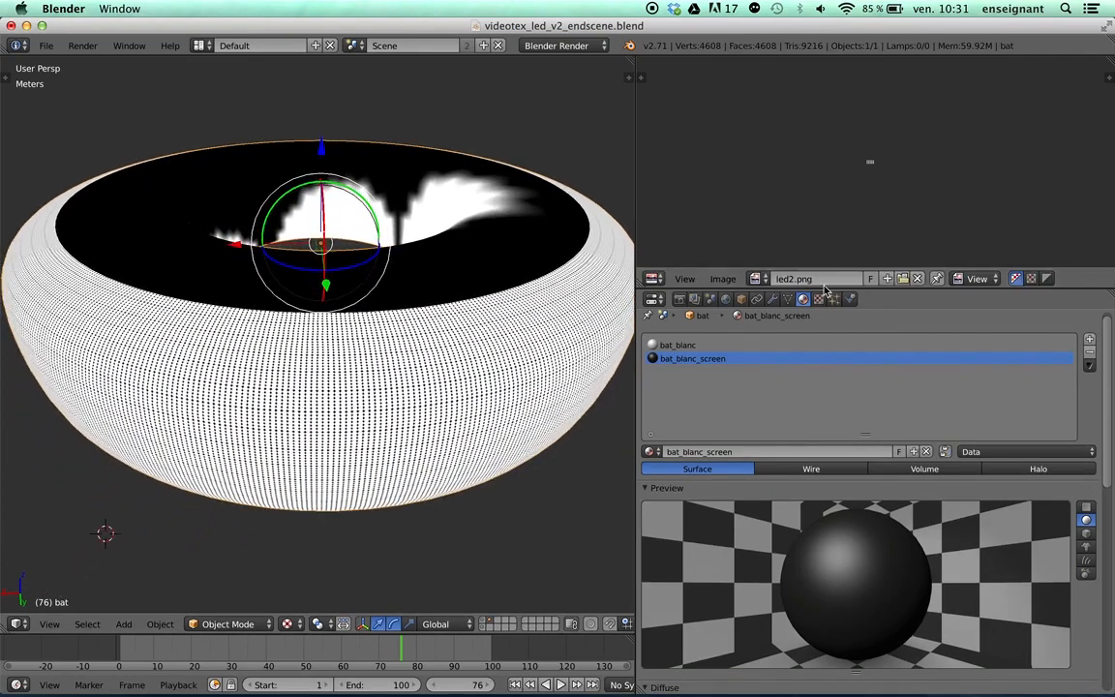
- Give the properties more room, return to Edit Mode, rename the UV map as led and add a second one named screen
{"action": "left_click_drag", "start_coordinate": [824, 288], "coordinate": [824, 175]}
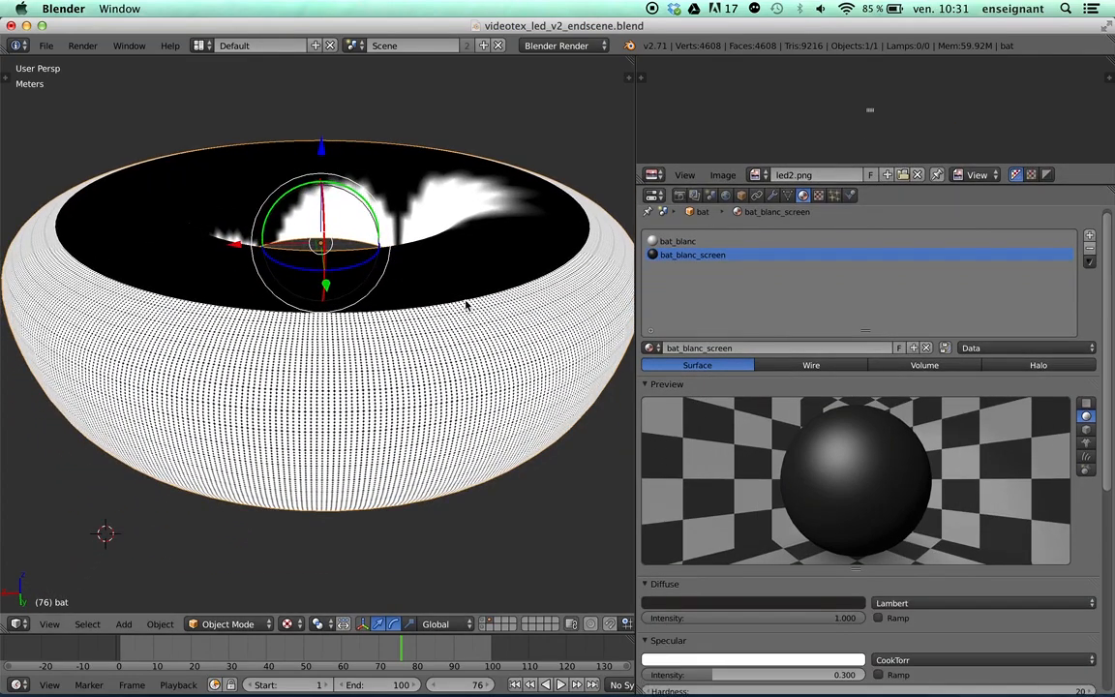
{"action": "key", "text": "Tab"}
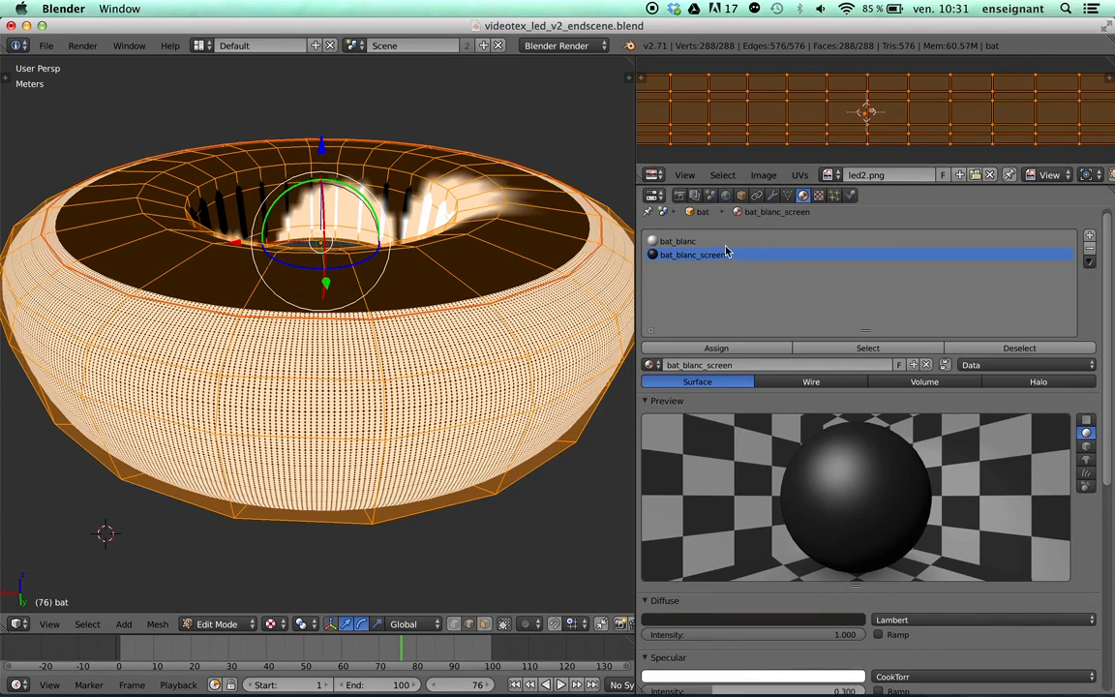
{"action": "left_click", "coordinate": [788, 194]}
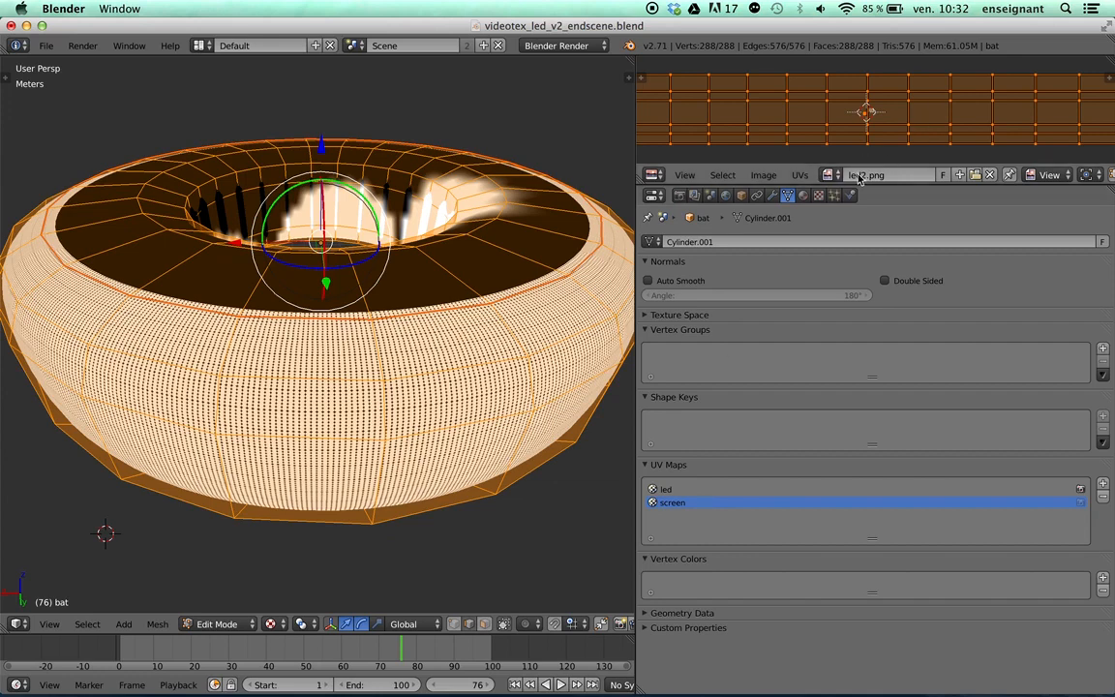
- Load img_00000.jpg from the sequence_aep folder as the image for the screen UV map
{"action": "scroll", "coordinate": [619, 155], "scroll_direction": "up", "scroll_amount": 2}
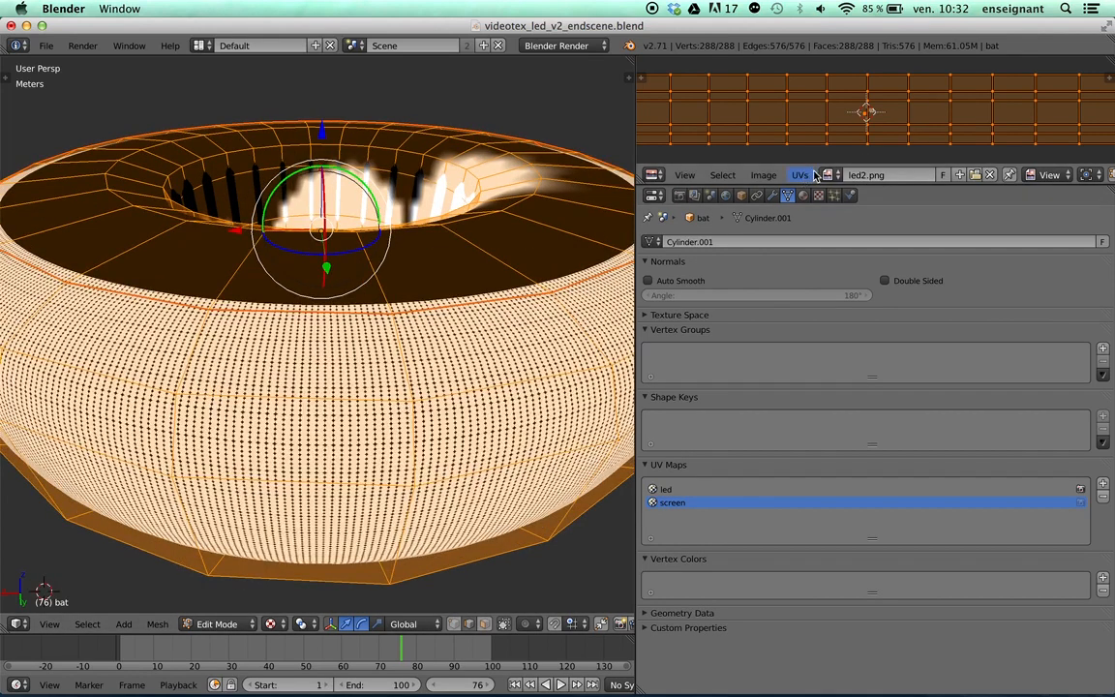
{"action": "scroll", "coordinate": [873, 112], "scroll_direction": "up", "scroll_amount": 3}
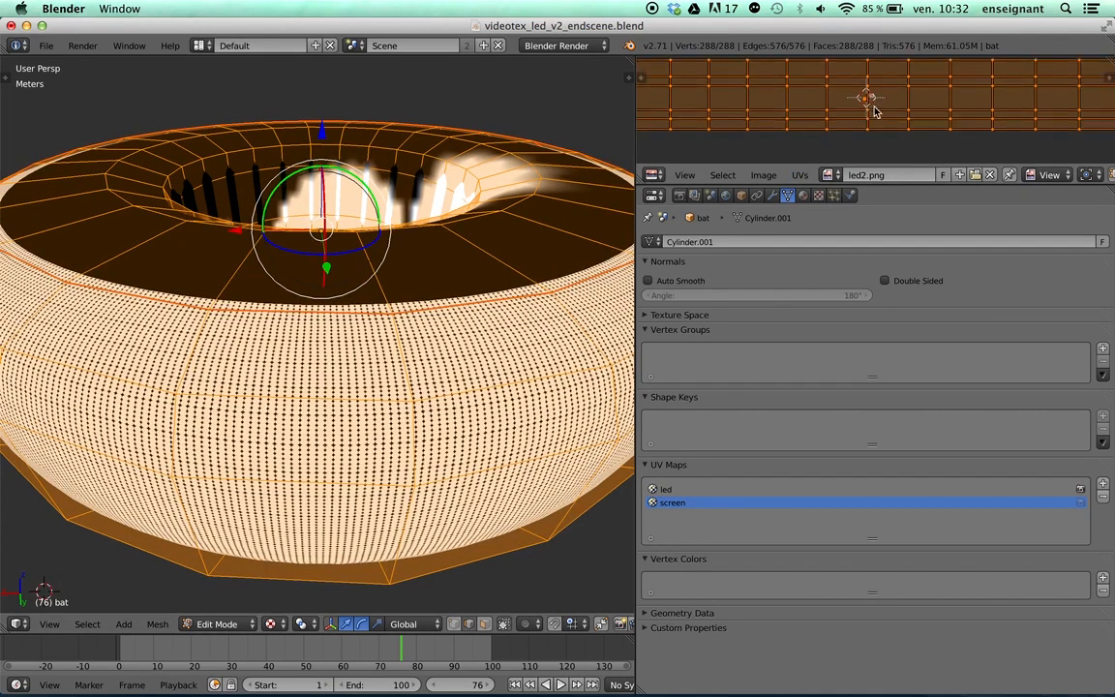
{"action": "left_click", "coordinate": [828, 174]}
{"action": "left_click", "coordinate": [764, 174]}
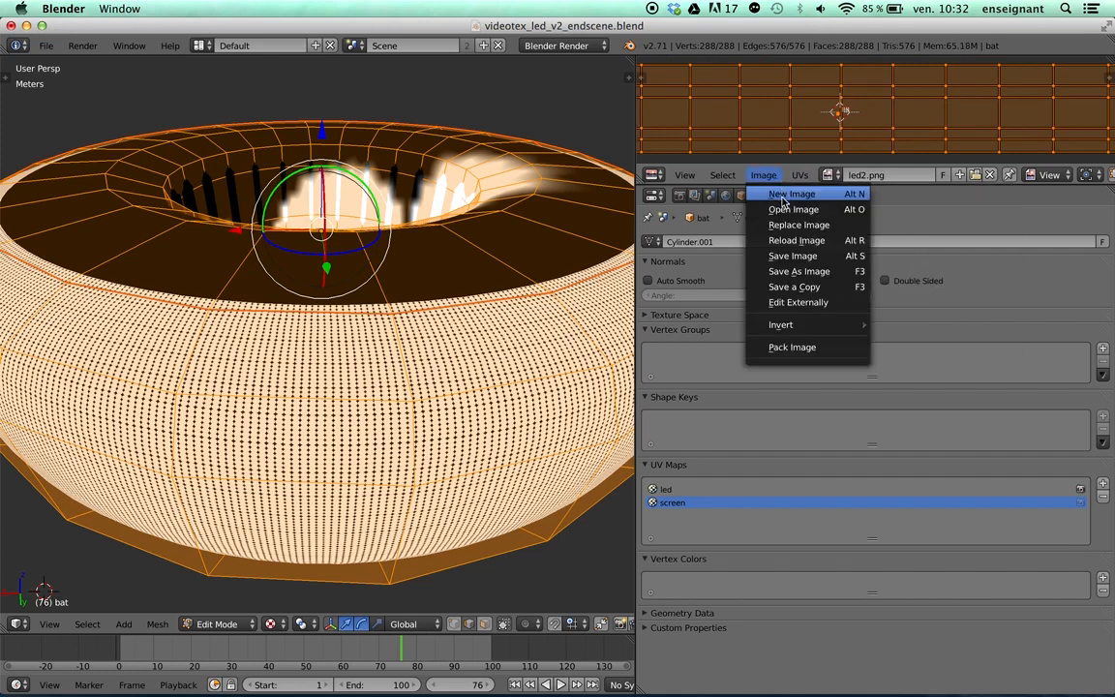
{"action": "left_click", "coordinate": [782, 210]}
{"action": "left_click", "coordinate": [234, 139]}
{"action": "left_click", "coordinate": [238, 141]}
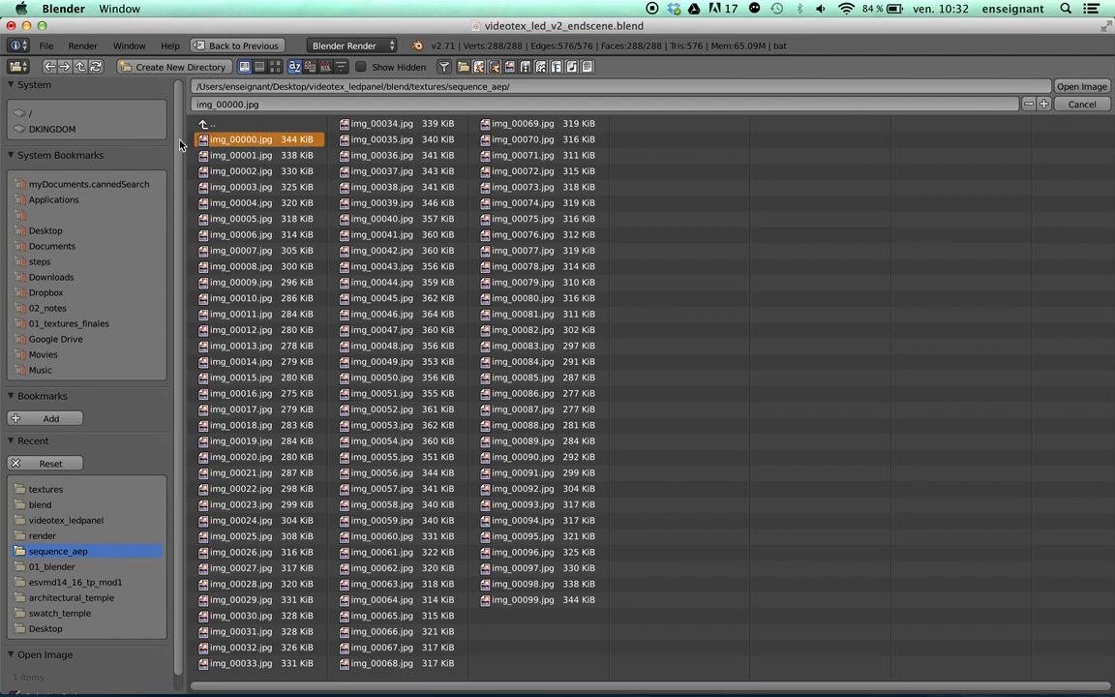
{"action": "left_click", "coordinate": [1081, 87]}
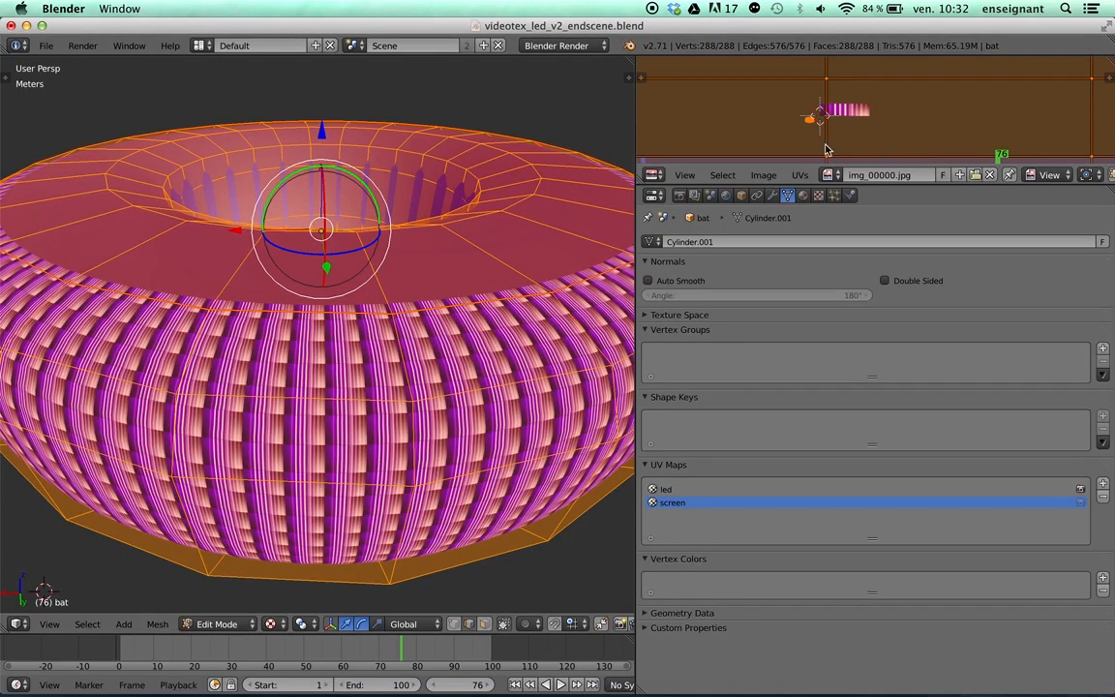
- Shrink the whole UV strip uniformly in two passes so the striped image repeats far less around the building
{"action": "scroll", "coordinate": [394, 248], "scroll_direction": "down", "scroll_amount": 2}
{"action": "middle_click_drag", "start_coordinate": [312, 295], "coordinate": [332, 299]}
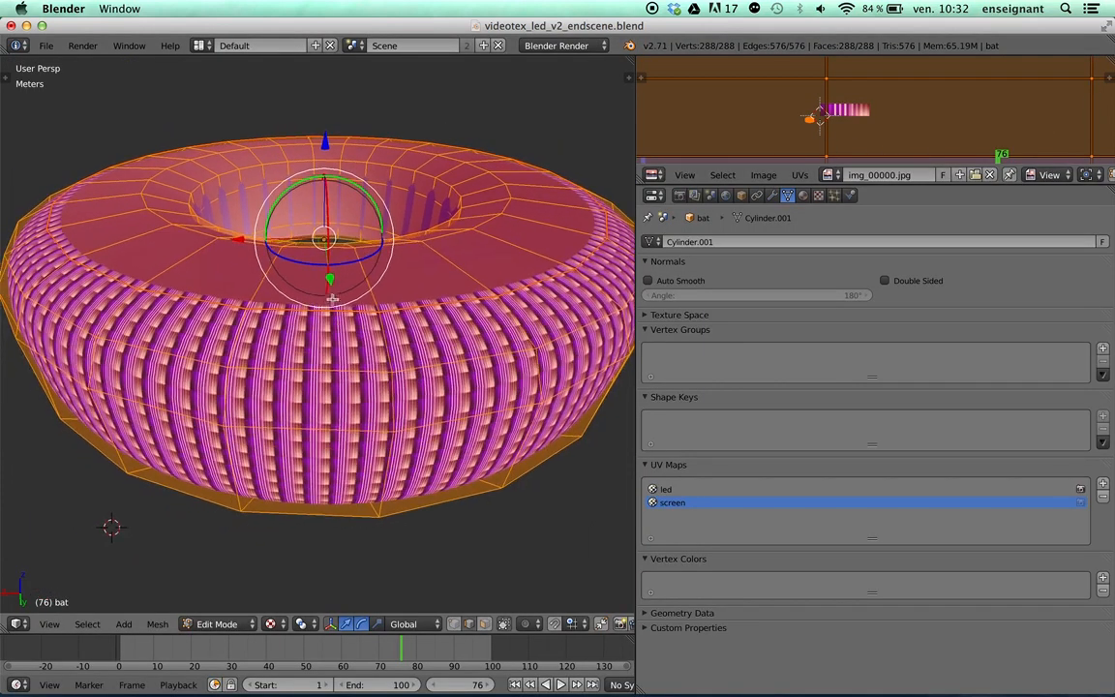
{"action": "middle_click_drag", "start_coordinate": [497, 330], "coordinate": [361, 348]}
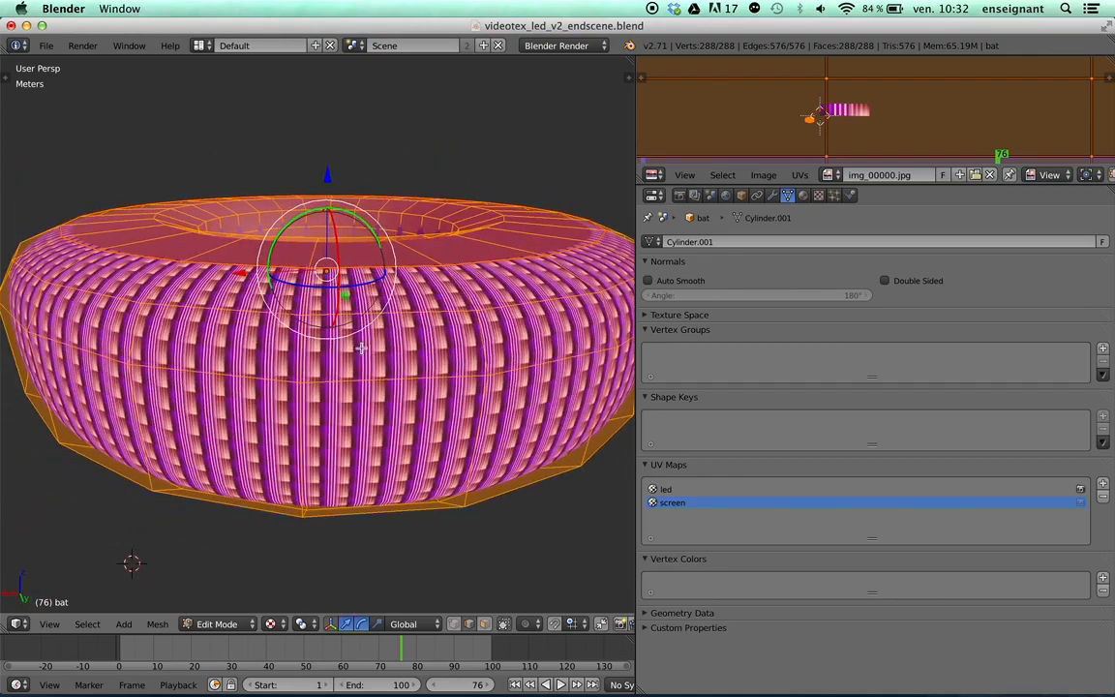
{"action": "scroll", "coordinate": [779, 95], "scroll_direction": "down", "scroll_amount": 3}
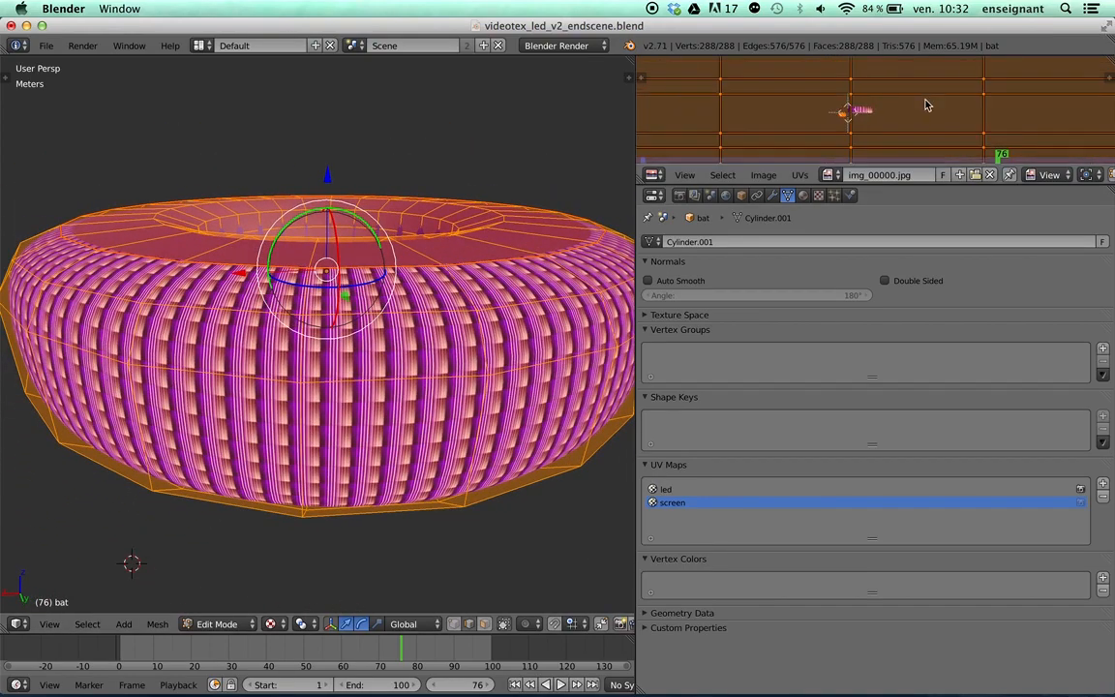
{"action": "key", "text": "s"}
{"action": "key", "text": "Escape"}
{"action": "key", "text": "s"}
{"action": "left_click", "coordinate": [876, 105]}
{"action": "key", "text": "s"}
{"action": "left_click", "coordinate": [911, 104]}
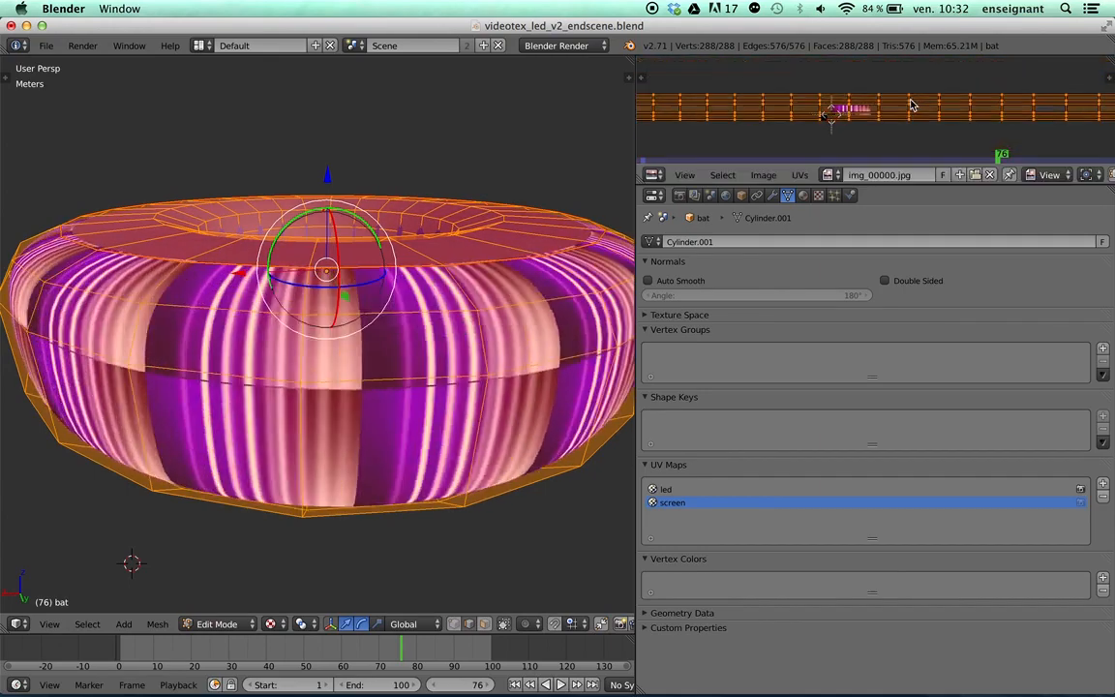
- Shrink the UV strip further and move it onto the striped image so their heights roughly line up
{"action": "scroll", "coordinate": [910, 105], "scroll_direction": "up", "scroll_amount": 3}
{"action": "key", "text": "s"}
{"action": "left_click", "coordinate": [827, 107]}
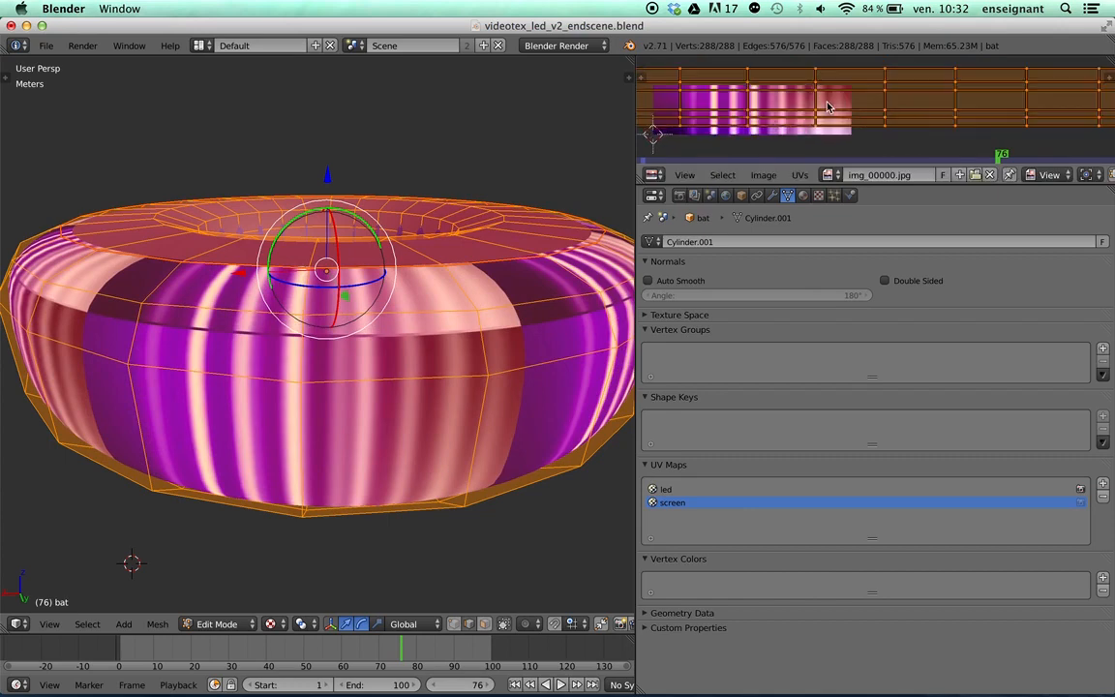
{"action": "key", "text": "g"}
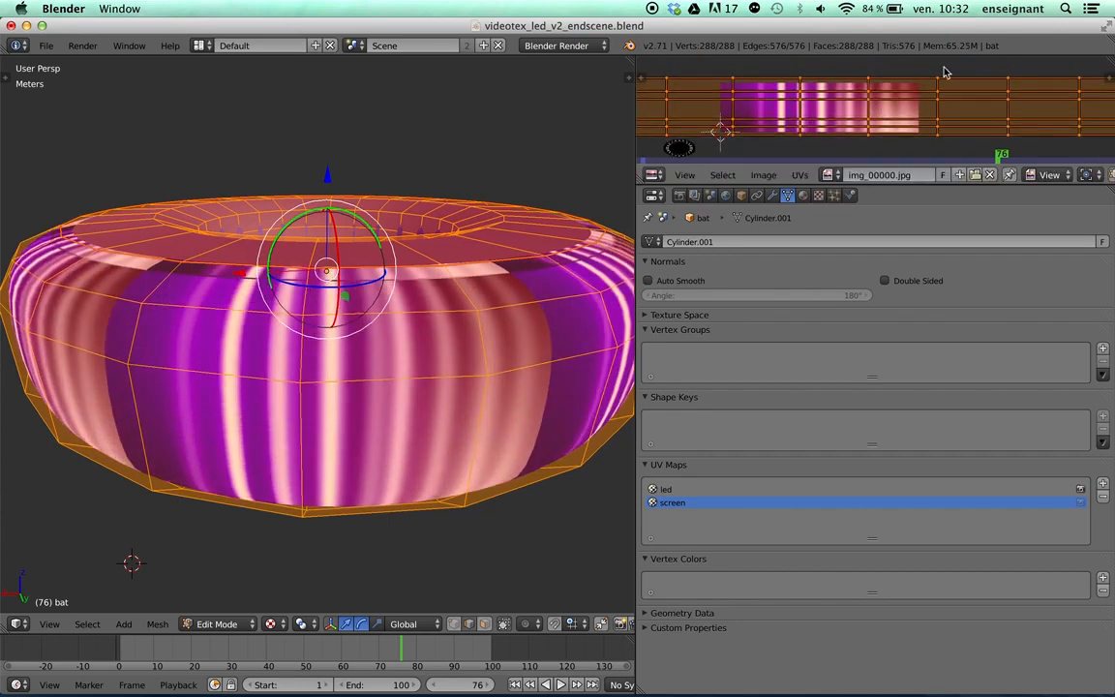
- Scale the UV strip to about 0.83 and move it so its height fits within the striped image
{"action": "key", "text": "s"}
{"action": "left_click", "coordinate": [919, 83]}
{"action": "key", "text": "g"}
{"action": "left_click", "coordinate": [920, 85]}
- Narrow the UV strip along X to about 0.9 and check the striped band through the camera
{"action": "key", "text": "s"}
{"action": "key", "text": "x"}
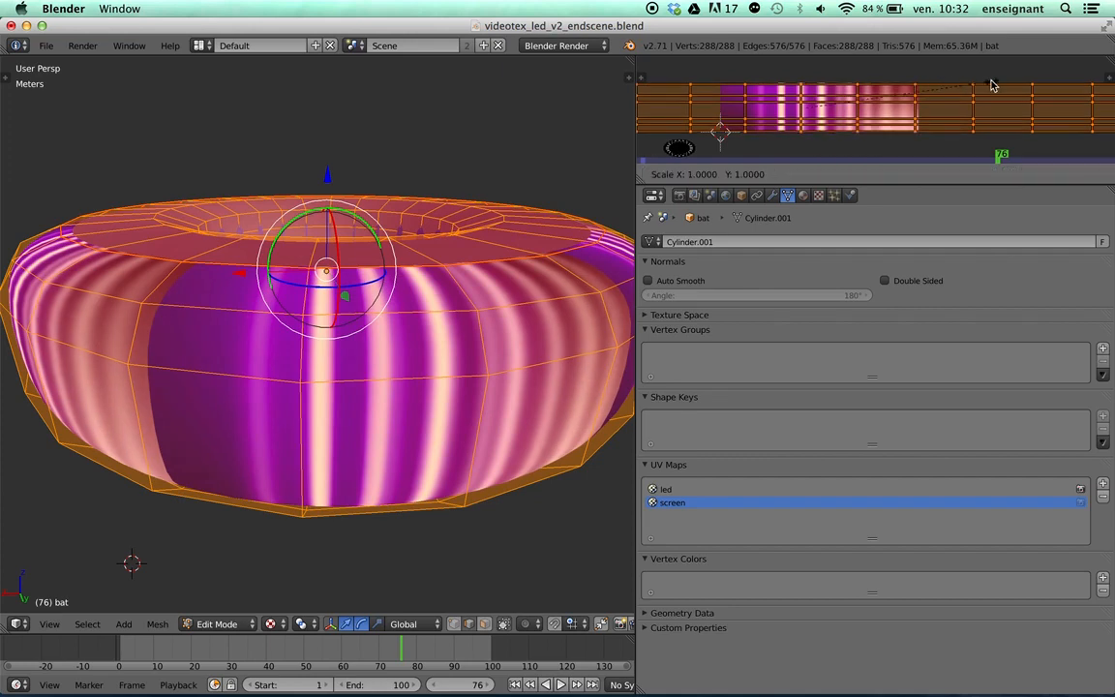
{"action": "left_click", "coordinate": [978, 99]}
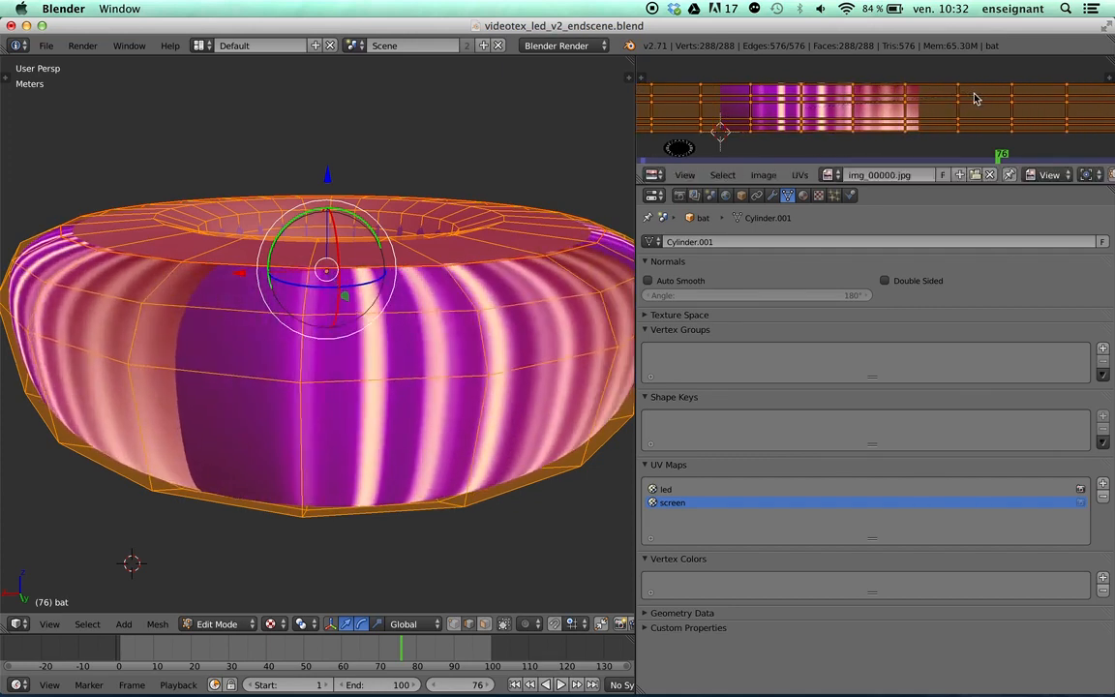
{"action": "key", "text": "KP_0"}
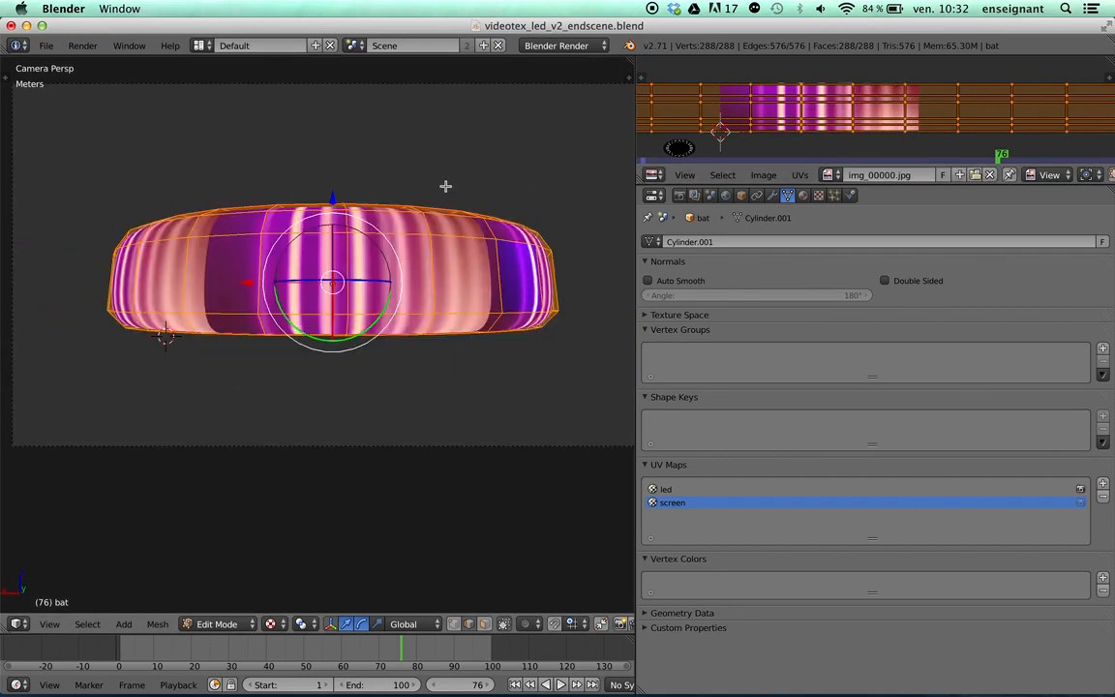
- Narrow the UV strip along X to about 0.94, shift it along X, and return to Object Mode
{"action": "key", "text": "s"}
{"action": "key", "text": "x"}
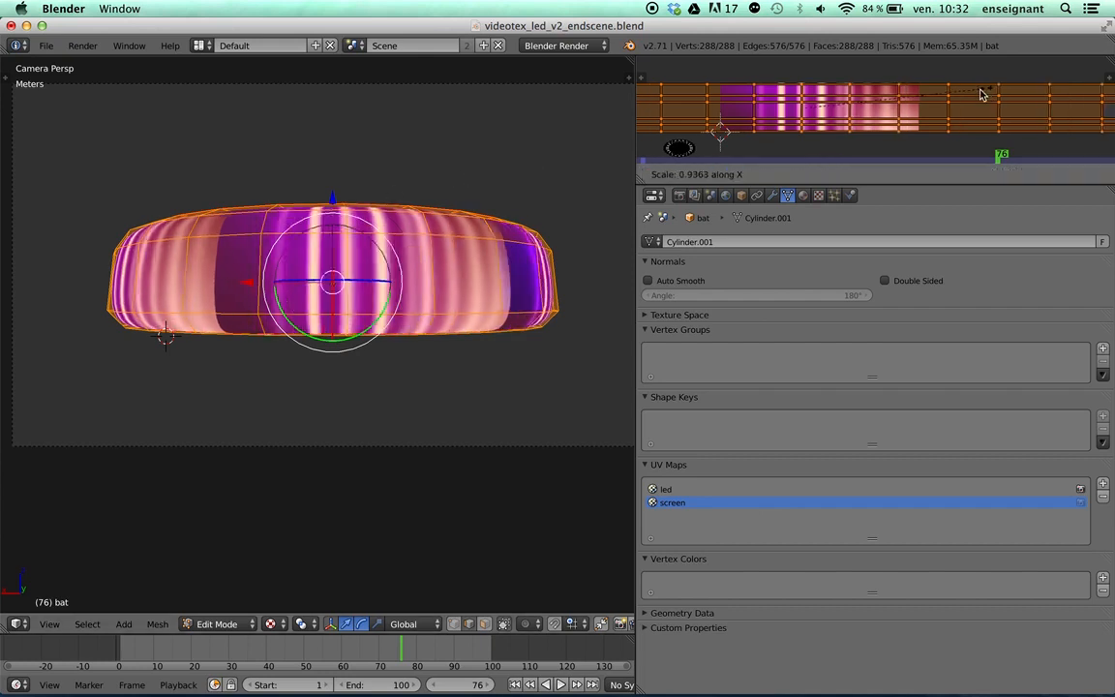
{"action": "left_click", "coordinate": [981, 95]}
{"action": "key", "text": "g"}
{"action": "key", "text": "x"}
{"action": "left_click", "coordinate": [953, 100]}
{"action": "key", "text": "Tab"}
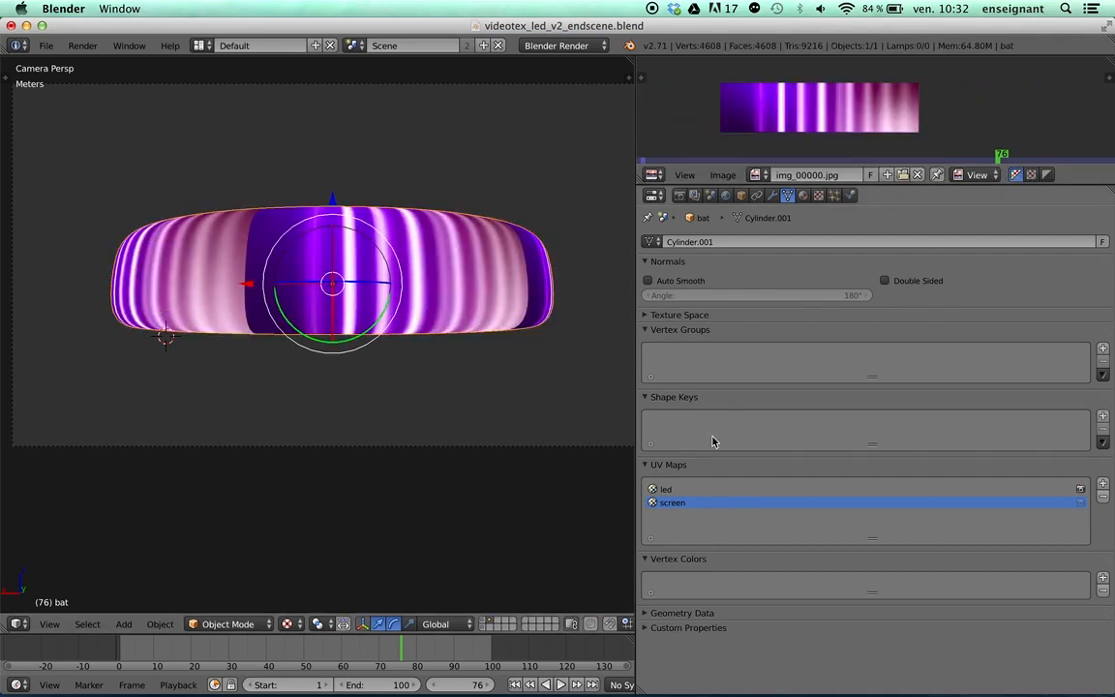
- Compare the led and screen UV maps on the ring, leave led active, and save the file over the existing one
{"action": "left_click", "coordinate": [676, 491]}
{"action": "left_click", "coordinate": [682, 503]}
{"action": "left_click", "coordinate": [680, 490]}
{"action": "left_click", "coordinate": [681, 503]}
{"action": "left_click", "coordinate": [680, 491]}
{"action": "middle_click_drag", "start_coordinate": [406, 319], "coordinate": [407, 285]}
{"action": "key", "text": "super+s"}
{"action": "left_click", "coordinate": [407, 286]}
{"action": "scroll", "coordinate": [429, 282], "scroll_direction": "up", "scroll_amount": 1}
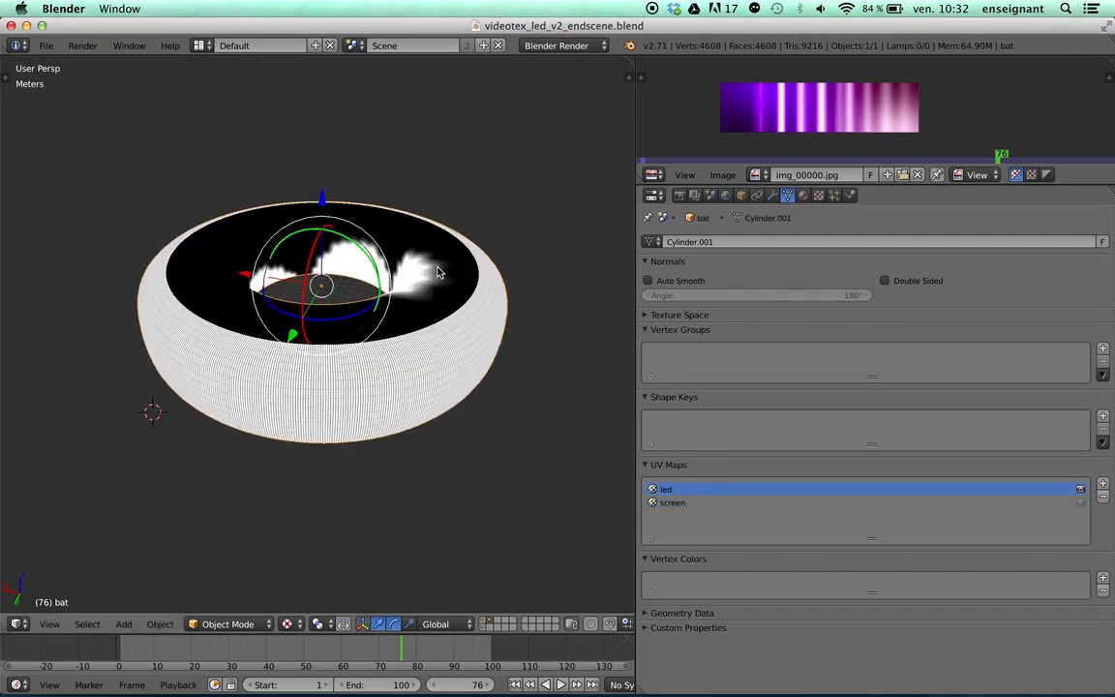
- Add a texture named ledpanel to the bat_blanc_screen material and set its type to Image or Movie
{"action": "left_click", "coordinate": [803, 194]}
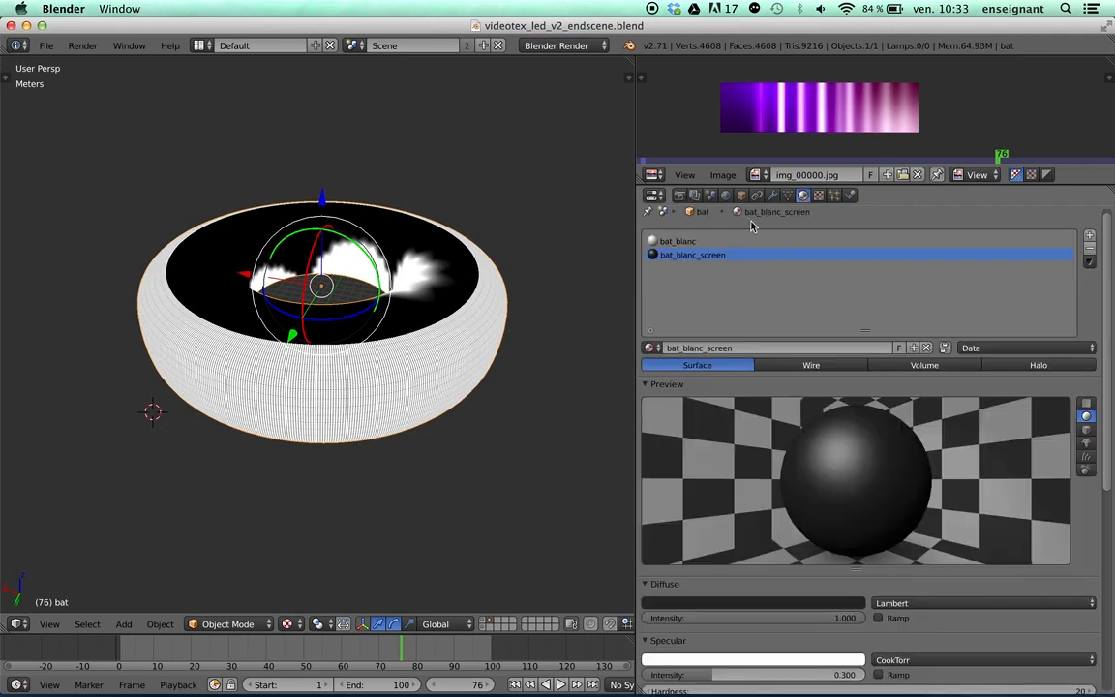
{"action": "left_click", "coordinate": [818, 194]}
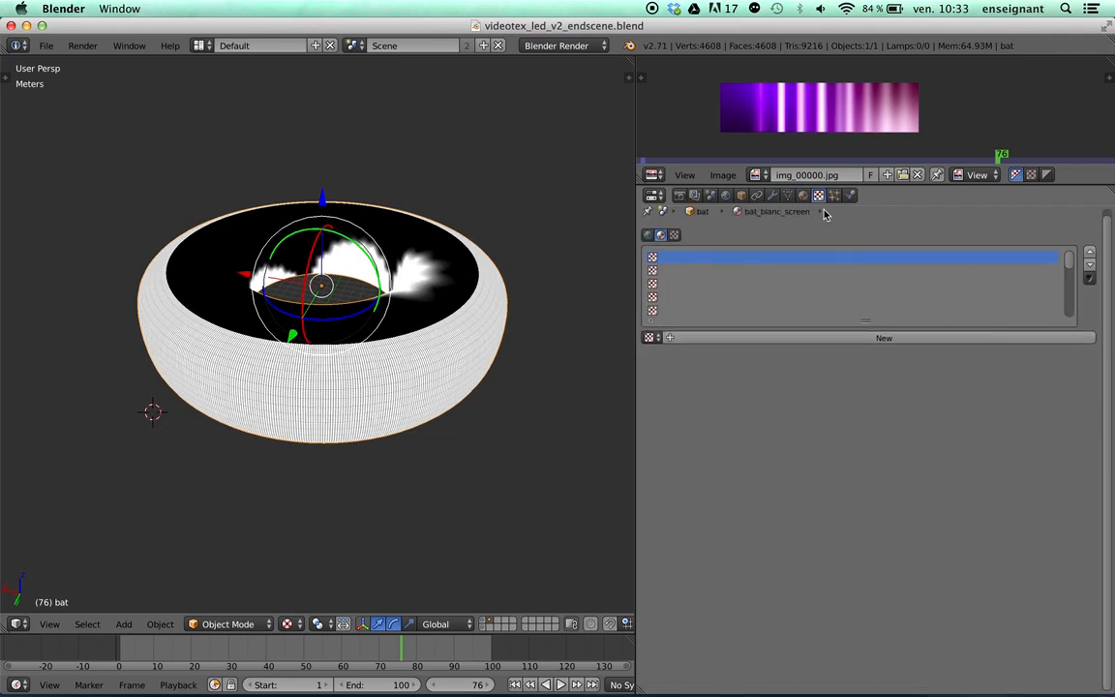
{"action": "left_click_drag", "start_coordinate": [753, 165], "coordinate": [754, 196]}
{"action": "scroll", "coordinate": [372, 351], "scroll_direction": "up", "scroll_amount": 2}
{"action": "middle_click_drag", "start_coordinate": [372, 352], "coordinate": [506, 326]}
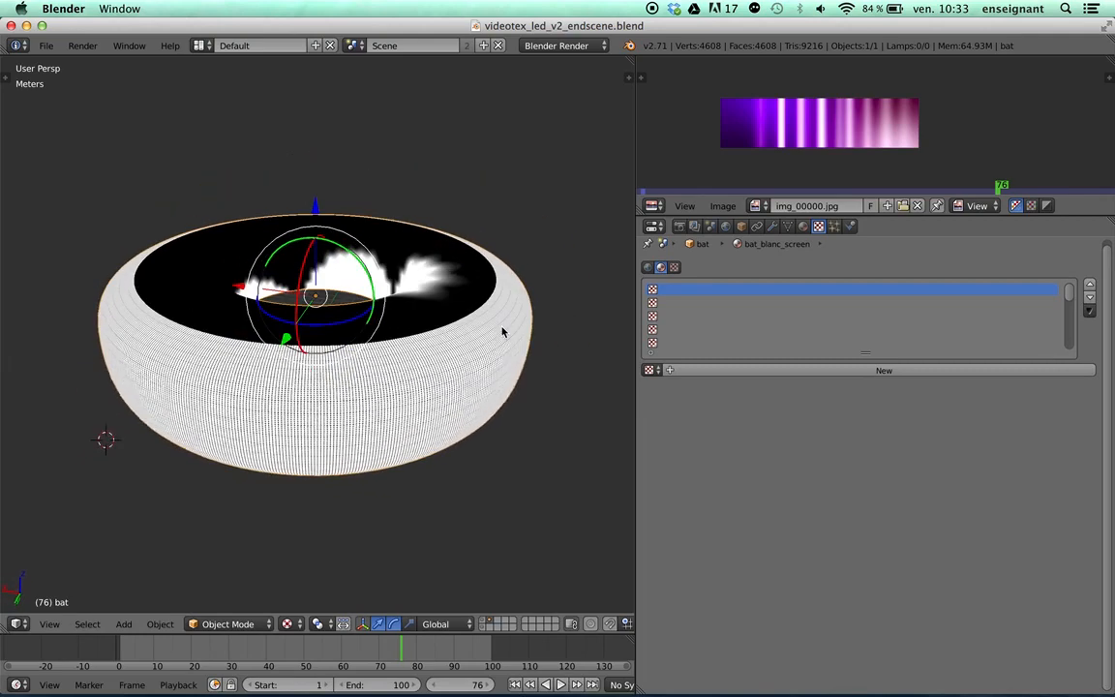
{"action": "left_click", "coordinate": [786, 370]}
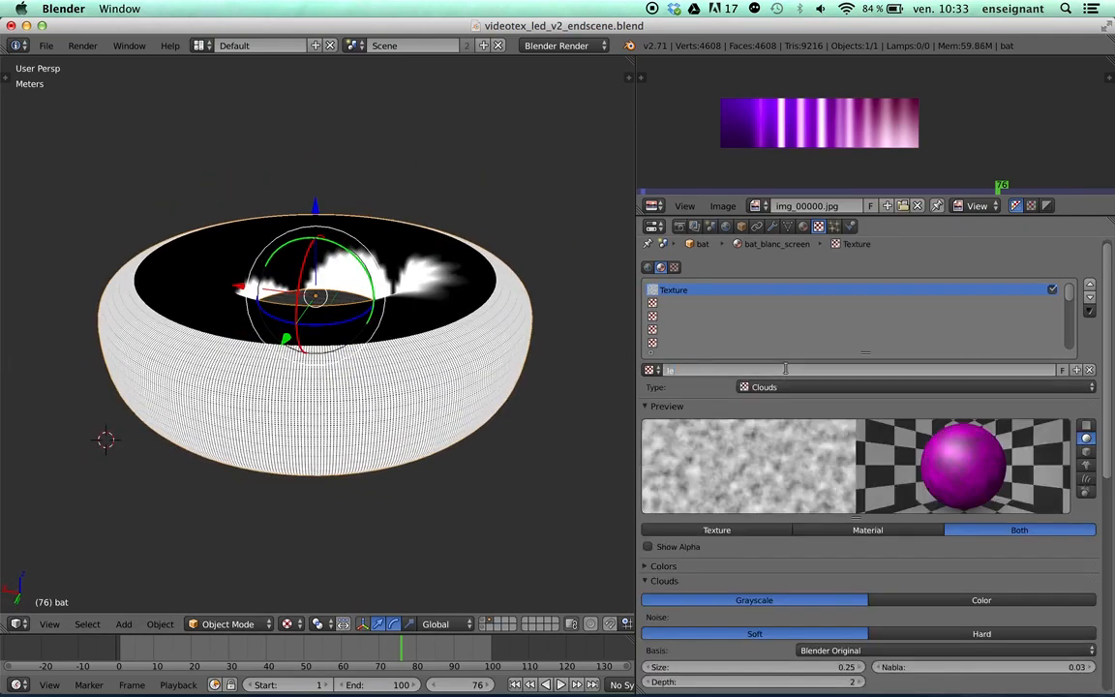
{"action": "key", "text": "Return"}
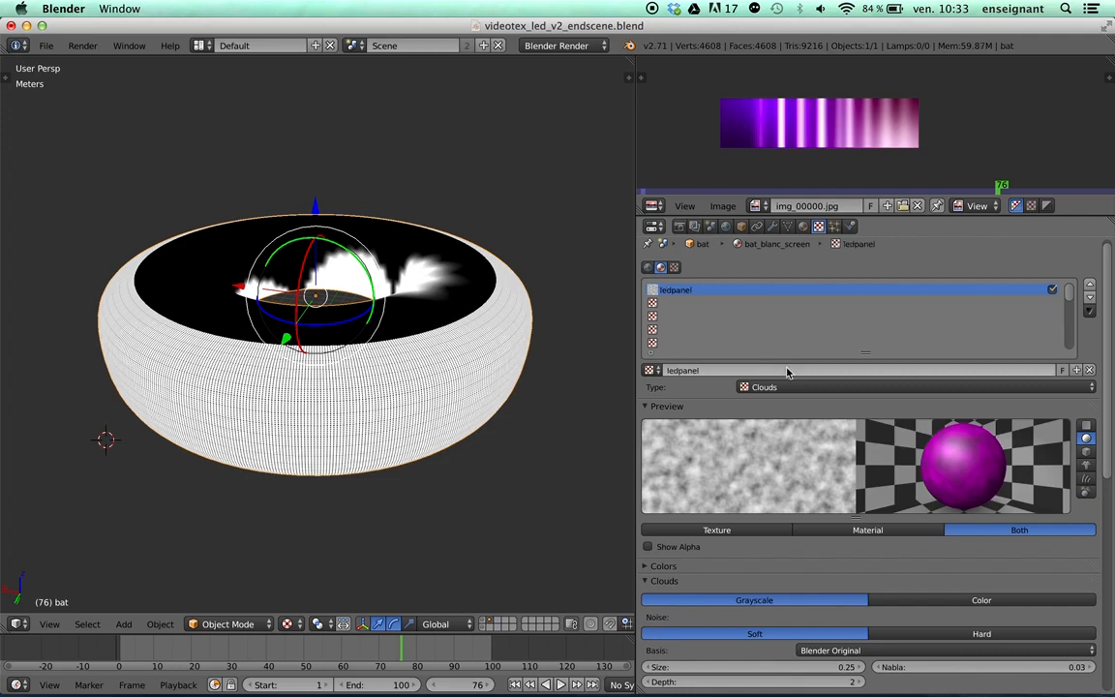
{"action": "left_click", "coordinate": [809, 386]}
{"action": "left_click", "coordinate": [805, 303]}
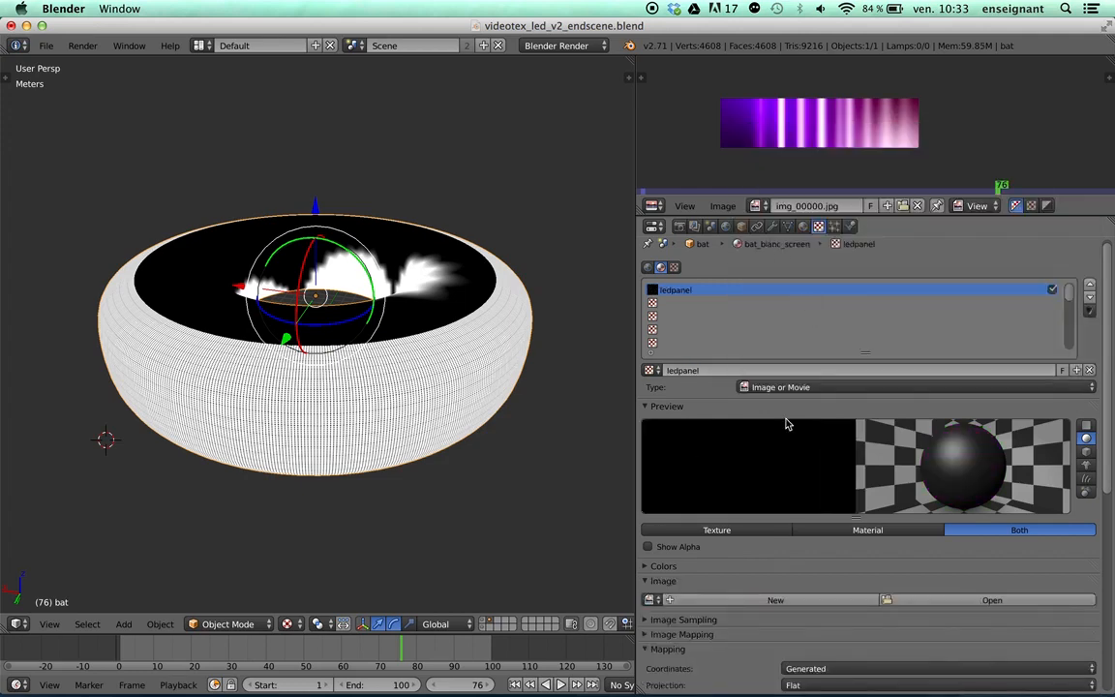
- Assign led2.png as the ledpanel texture's image, and preview it with alpha shown on a flat plane
{"action": "scroll", "coordinate": [846, 418], "scroll_direction": "down", "scroll_amount": 2}
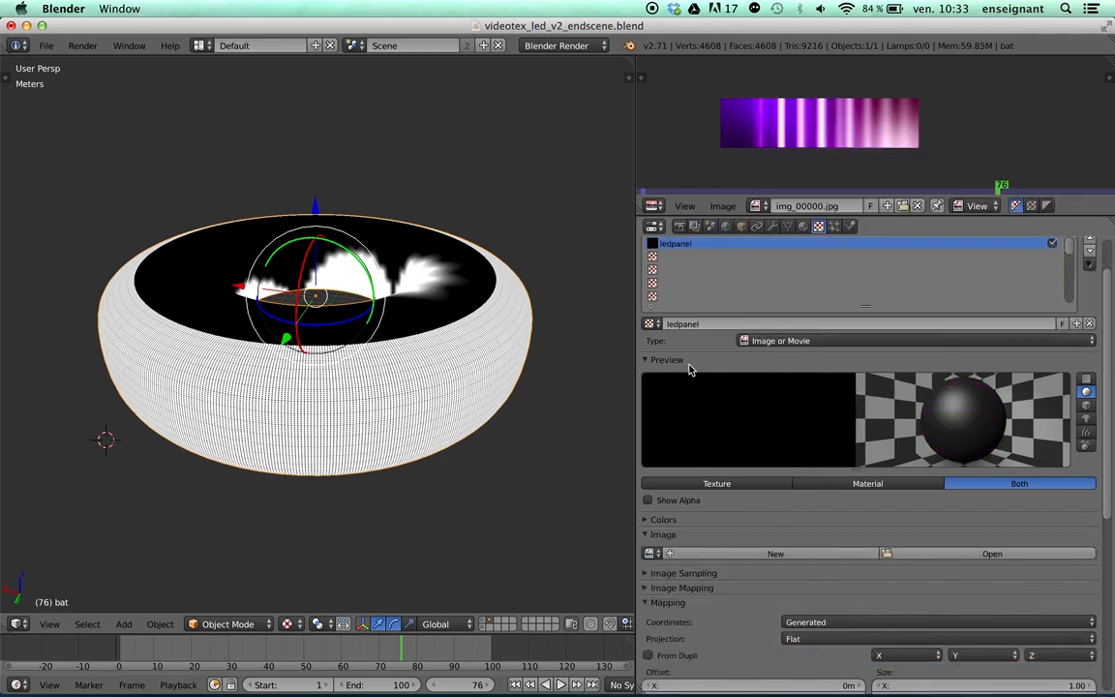
{"action": "left_click", "coordinate": [649, 553]}
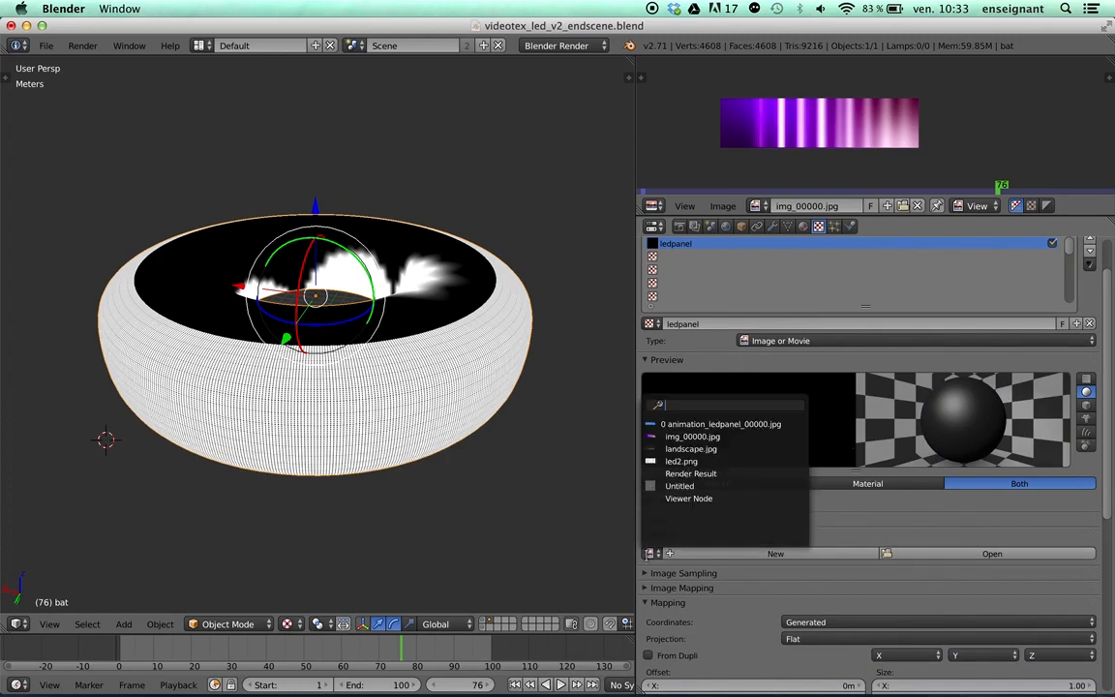
{"action": "left_click", "coordinate": [648, 461]}
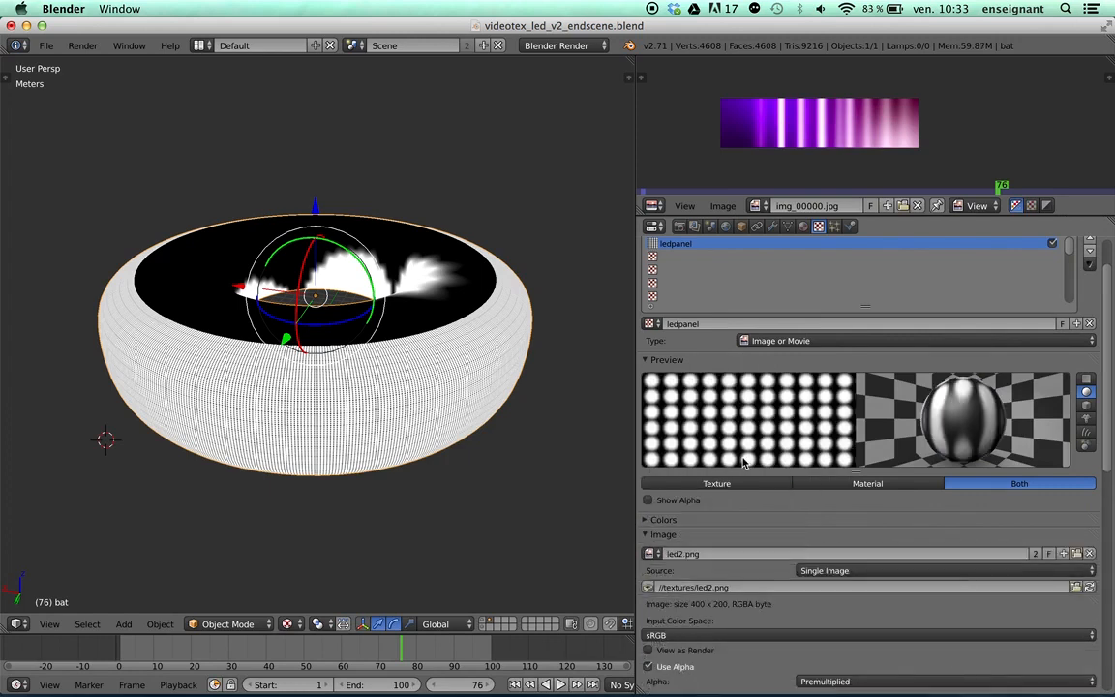
{"action": "left_click", "coordinate": [655, 500]}
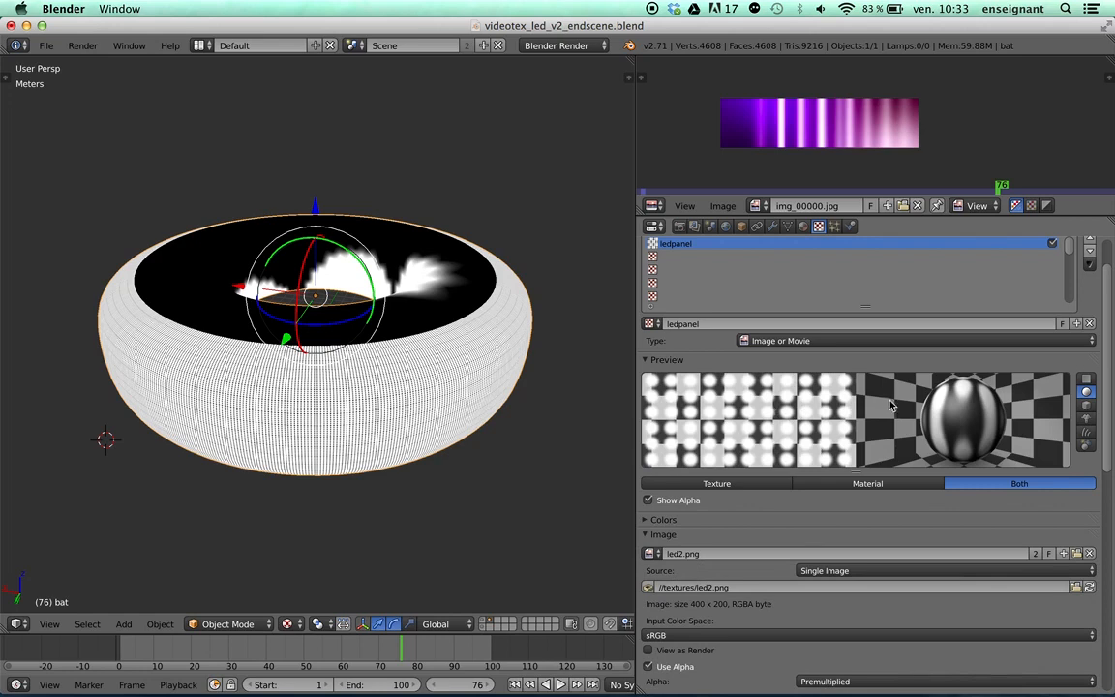
{"action": "left_click", "coordinate": [1085, 380]}
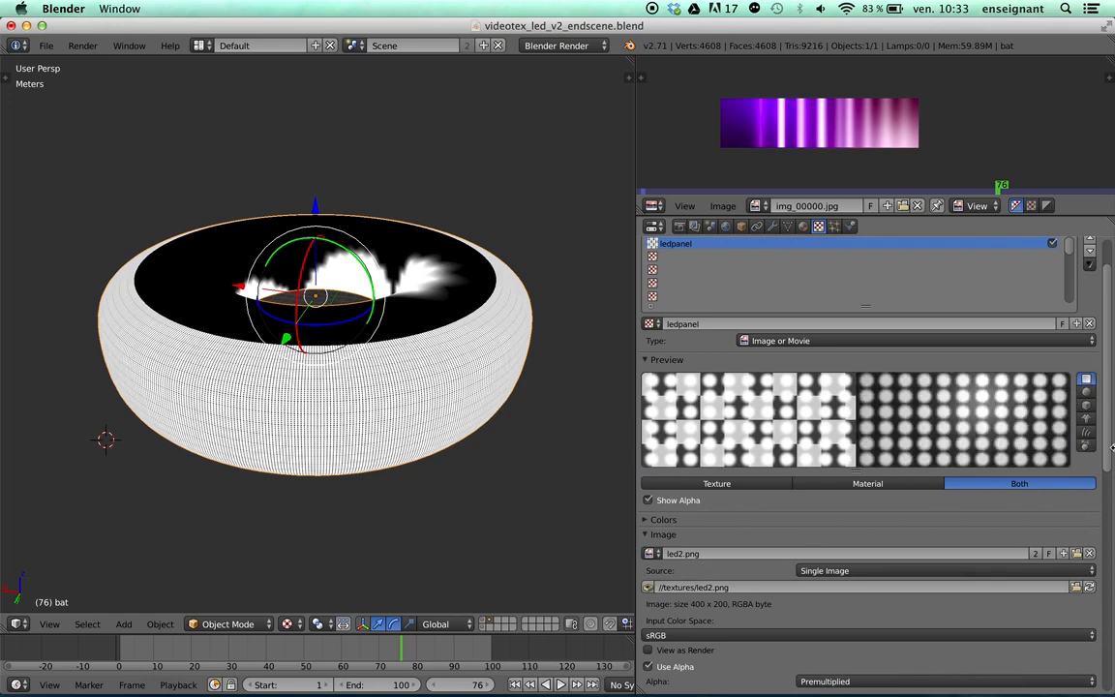
- Set the ledpanel texture's mapping coordinates to UV and its map to led
{"action": "scroll", "coordinate": [1111, 449], "scroll_direction": "down", "scroll_amount": 2}
{"action": "left_click", "coordinate": [948, 481]}
{"action": "left_click", "coordinate": [813, 525]}
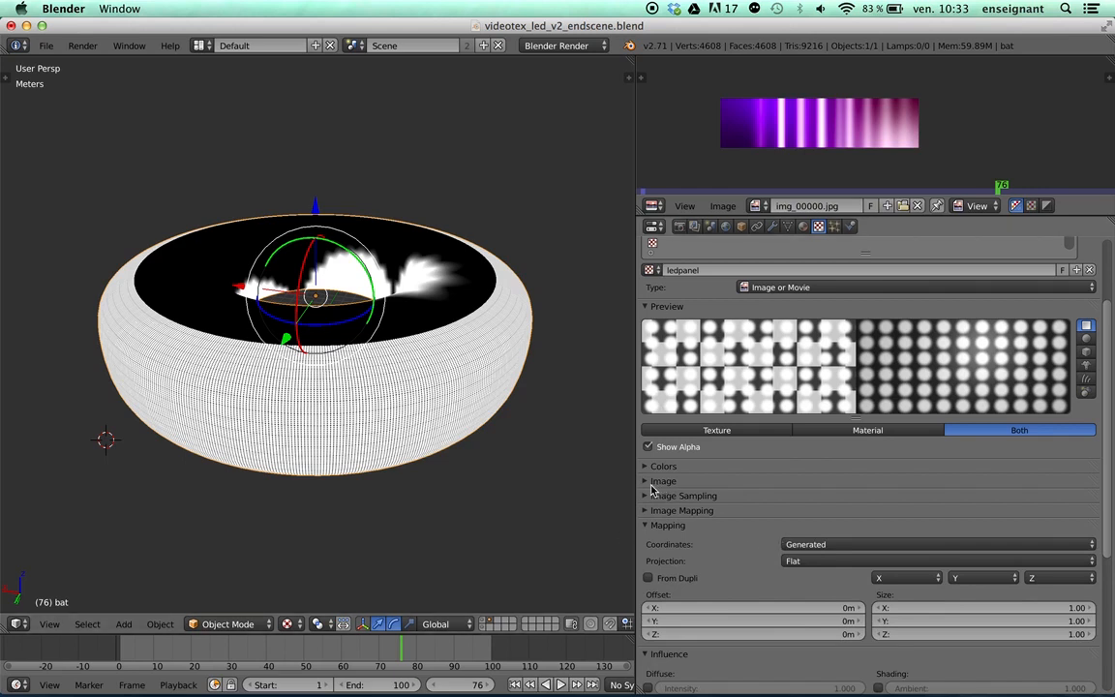
{"action": "left_click", "coordinate": [811, 544]}
{"action": "left_click", "coordinate": [812, 484]}
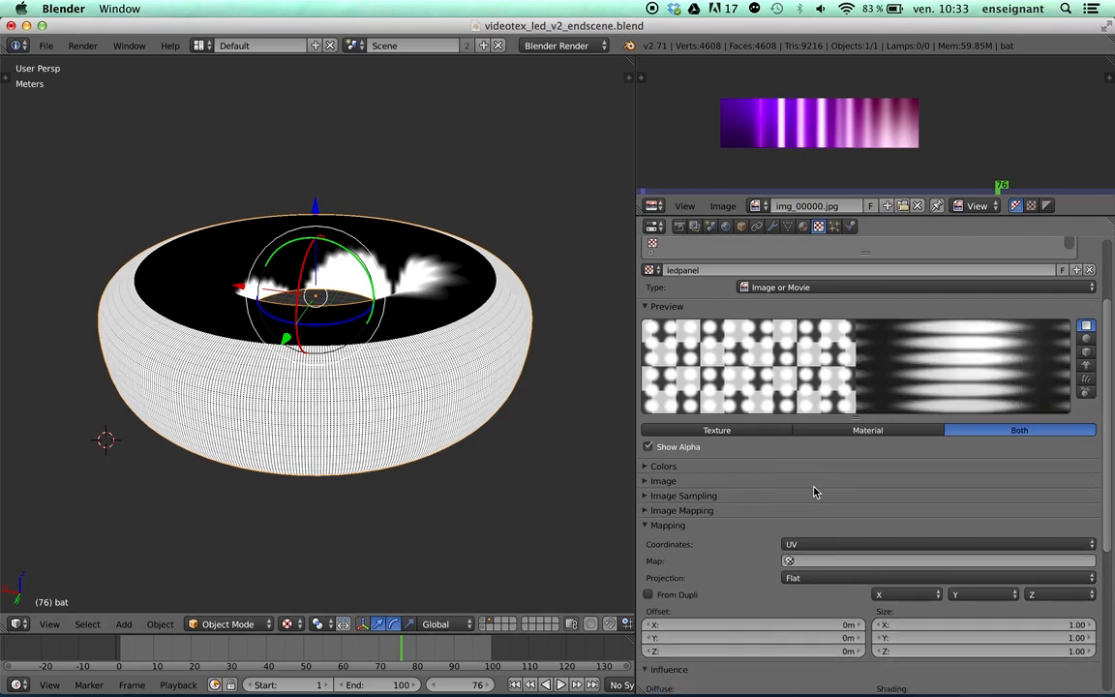
{"action": "left_click", "coordinate": [810, 560]}
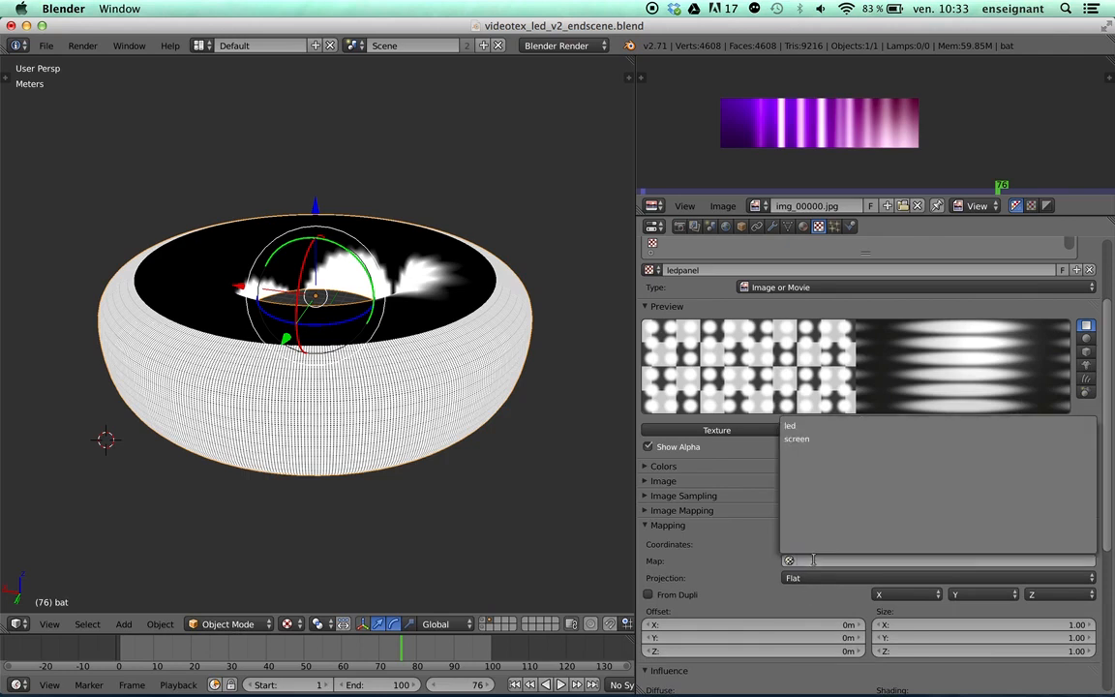
{"action": "left_click", "coordinate": [810, 427]}
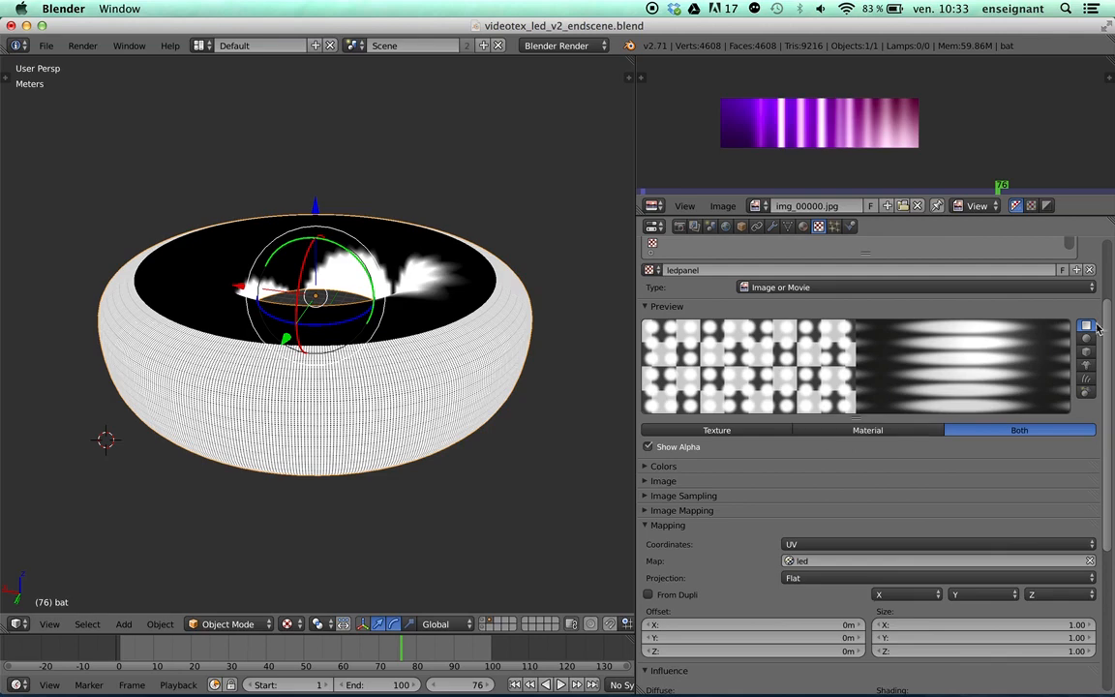
- Render the ring from the camera view to check the LED dots, and close the render window
{"action": "middle_click_drag", "start_coordinate": [431, 346], "coordinate": [445, 329]}
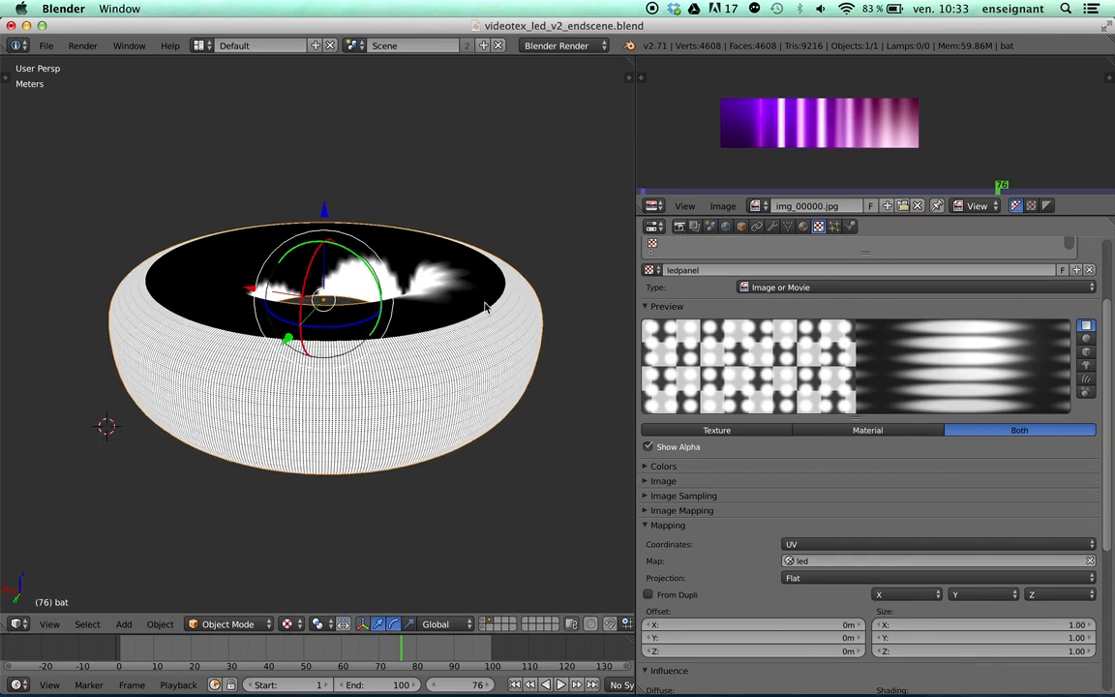
{"action": "key", "text": "KP_0"}
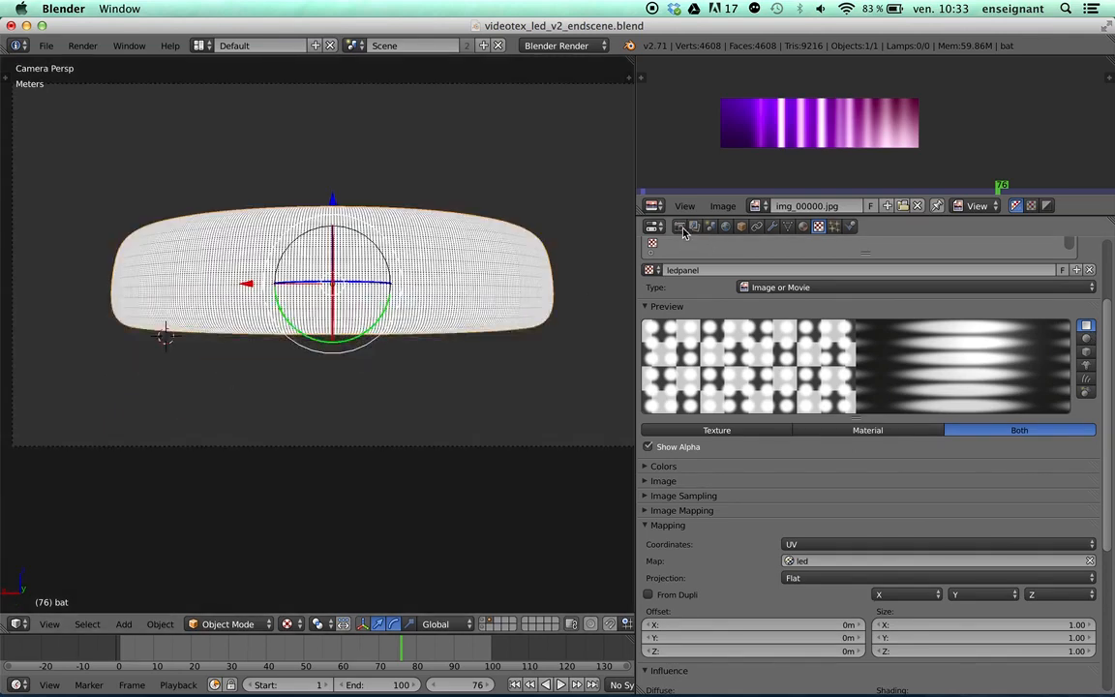
{"action": "left_click", "coordinate": [679, 226]}
{"action": "left_click", "coordinate": [727, 288]}
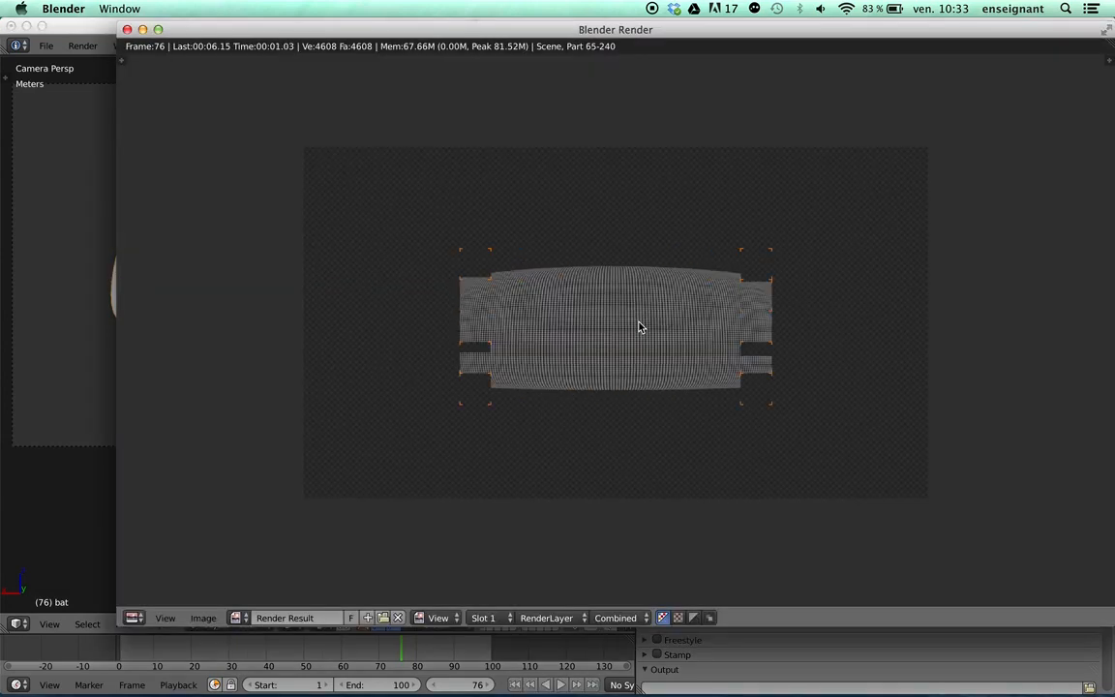
{"action": "left_click", "coordinate": [127, 29]}
- Test the ledpanel texture on the screen UV map with a render, and restore its map to led
{"action": "left_click", "coordinate": [802, 227]}
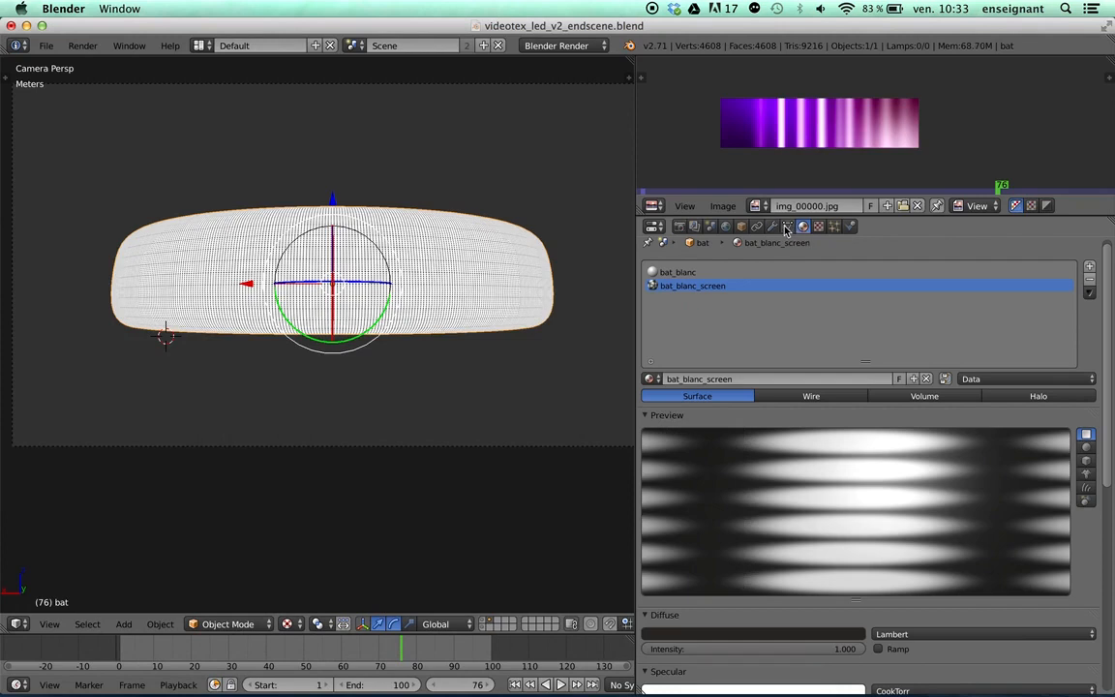
{"action": "left_click", "coordinate": [818, 226]}
{"action": "scroll", "coordinate": [830, 559], "scroll_direction": "down", "scroll_amount": 1}
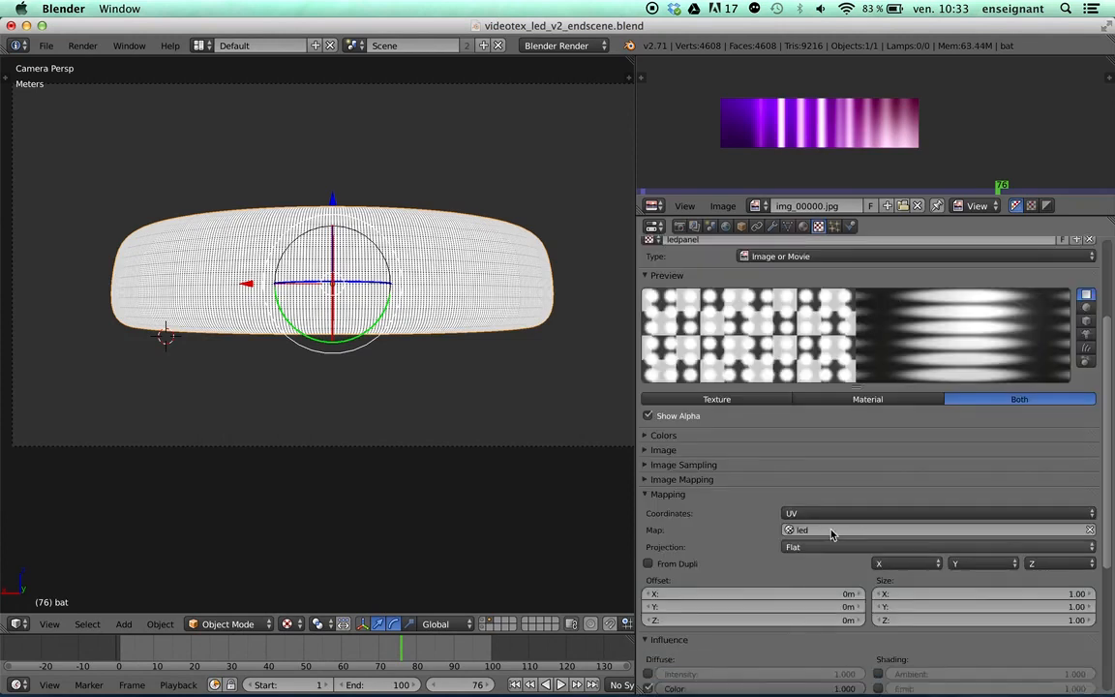
{"action": "left_click", "coordinate": [831, 530]}
{"action": "left_click", "coordinate": [813, 562]}
{"action": "left_click", "coordinate": [82, 45]}
{"action": "left_click", "coordinate": [107, 68]}
{"action": "scroll", "coordinate": [571, 313], "scroll_direction": "up", "scroll_amount": 1}
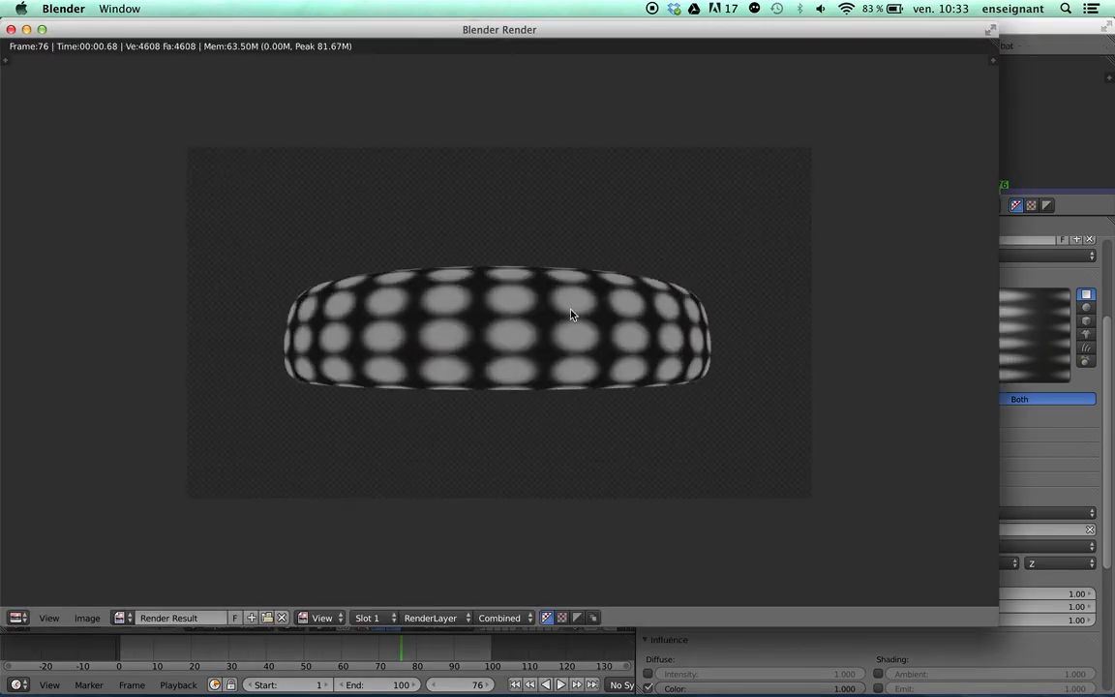
{"action": "left_click", "coordinate": [12, 29]}
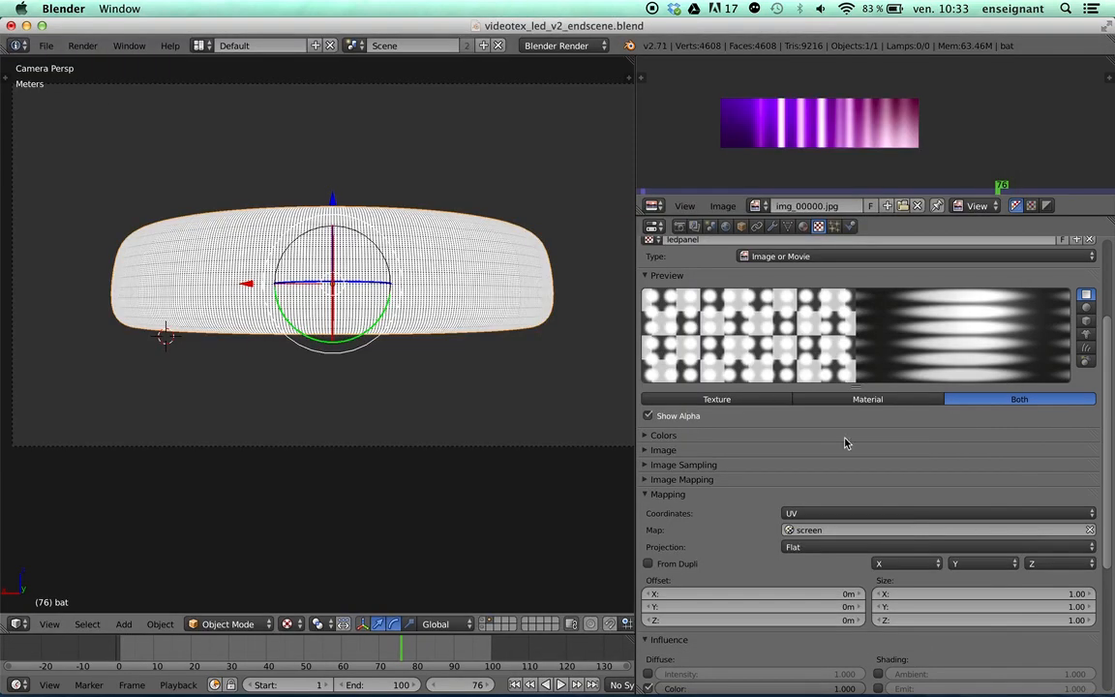
{"action": "left_click", "coordinate": [847, 531]}
{"action": "left_click", "coordinate": [813, 547]}
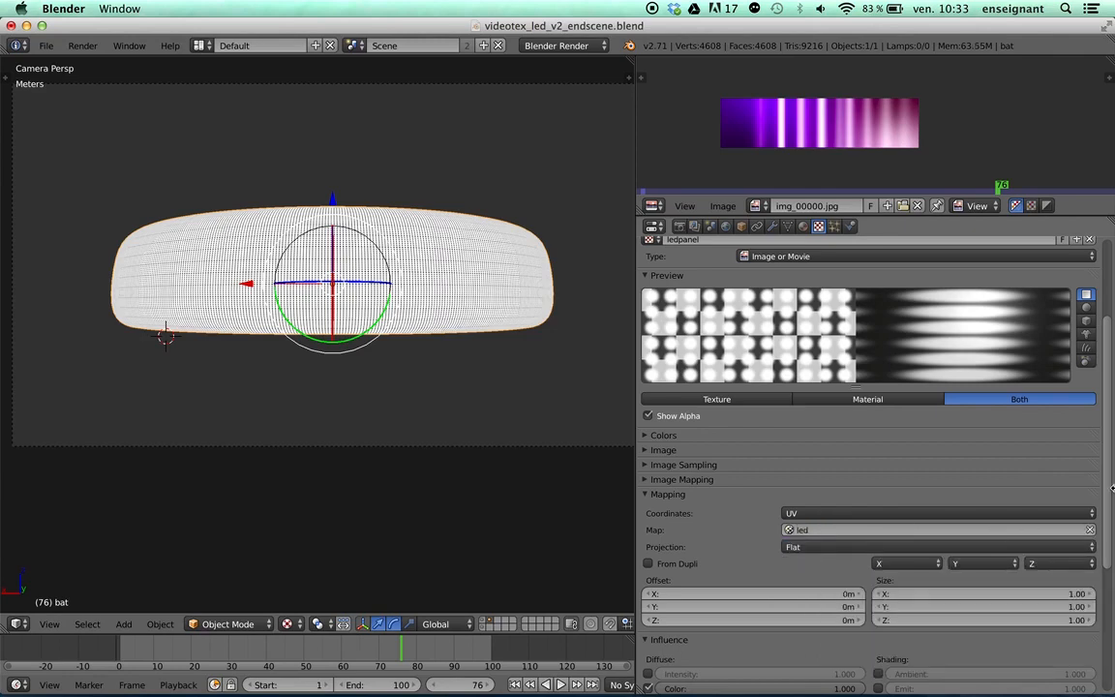
- Add a second texture named screen to the bat_blanc_screen material and set its type to Image or Movie
{"action": "left_click", "coordinate": [647, 493]}
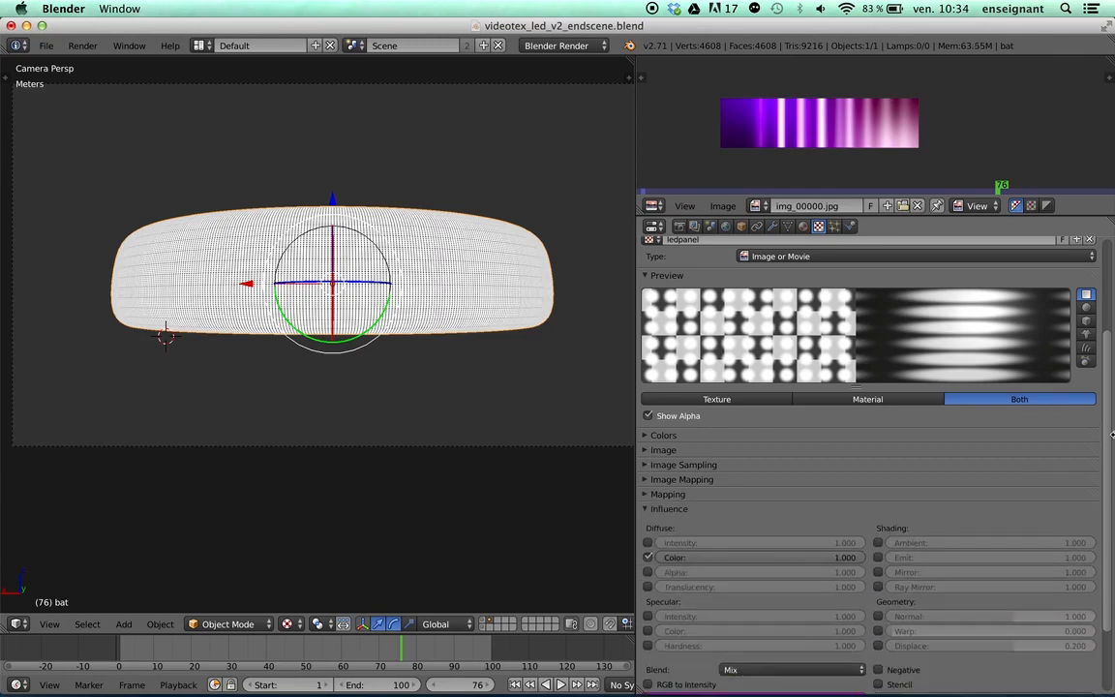
{"action": "left_click", "coordinate": [804, 227]}
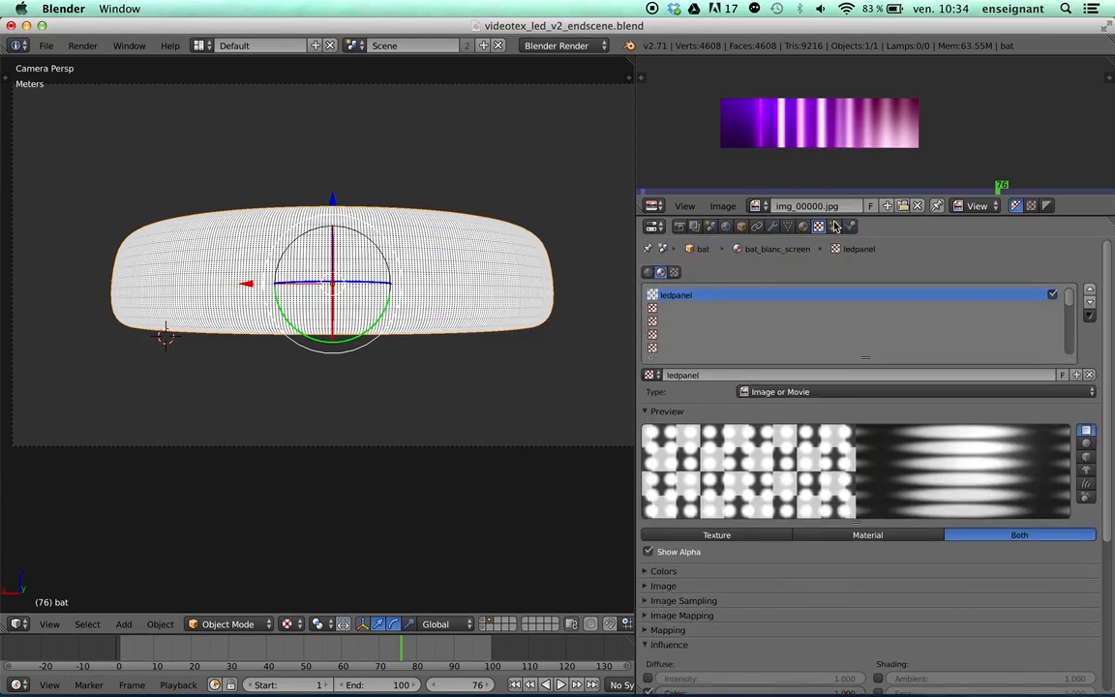
{"action": "left_click", "coordinate": [818, 227]}
{"action": "left_click", "coordinate": [700, 309]}
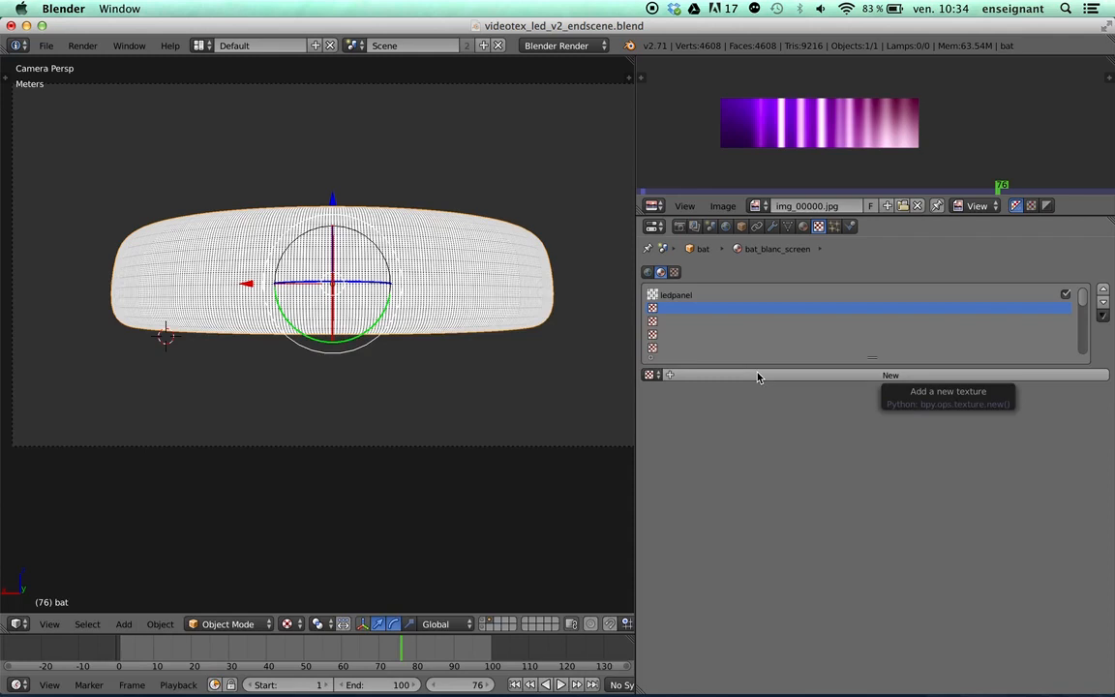
{"action": "left_click", "coordinate": [759, 376]}
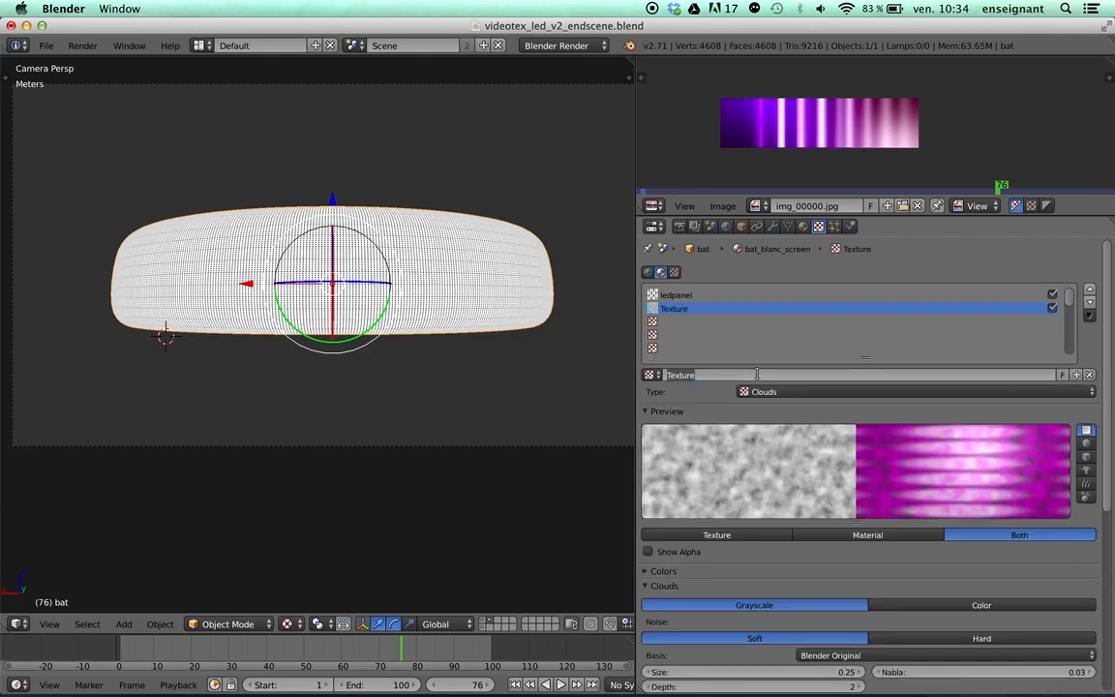
{"action": "type", "text": "screen"}
{"action": "key", "text": "Return"}
{"action": "left_click", "coordinate": [759, 391]}
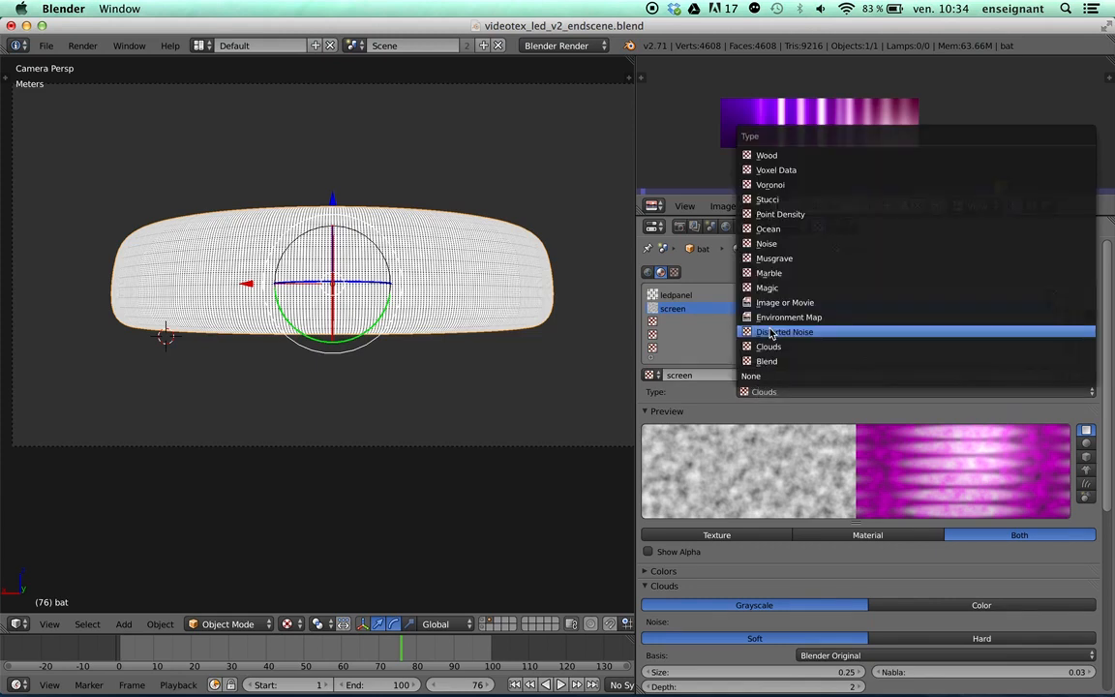
{"action": "left_click", "coordinate": [784, 302]}
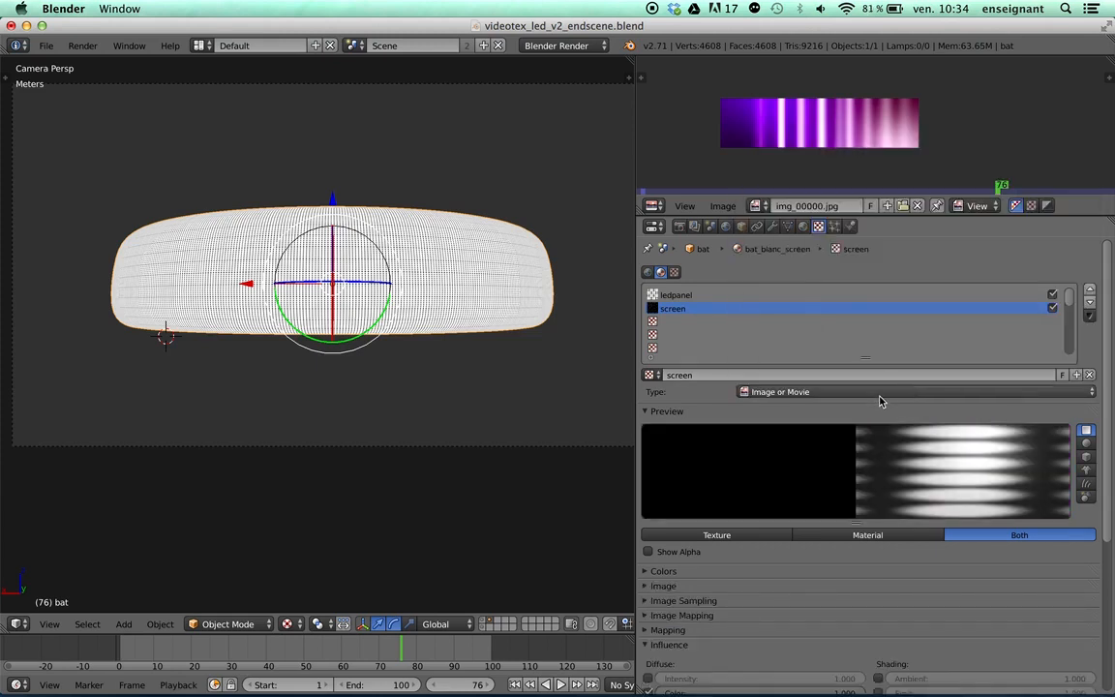
- Load all images img_00000.jpg to img_00099.jpg from the textures/sequence_aep folder into the screen texture
{"action": "scroll", "coordinate": [881, 401], "scroll_direction": "down", "scroll_amount": 2}
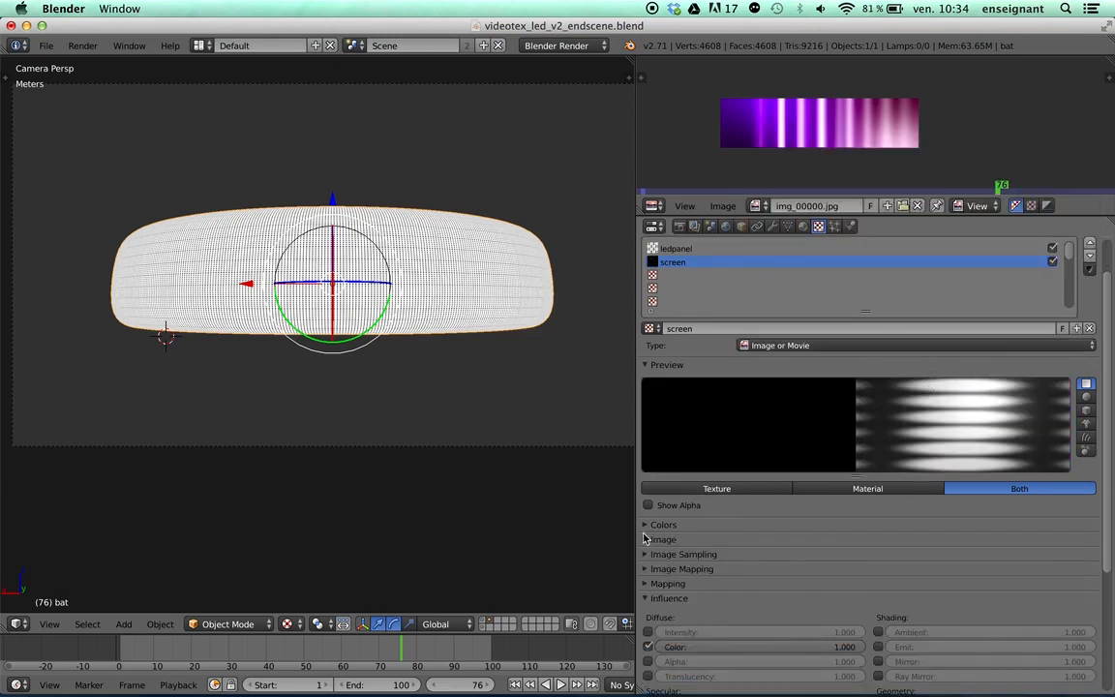
{"action": "left_click", "coordinate": [645, 539]}
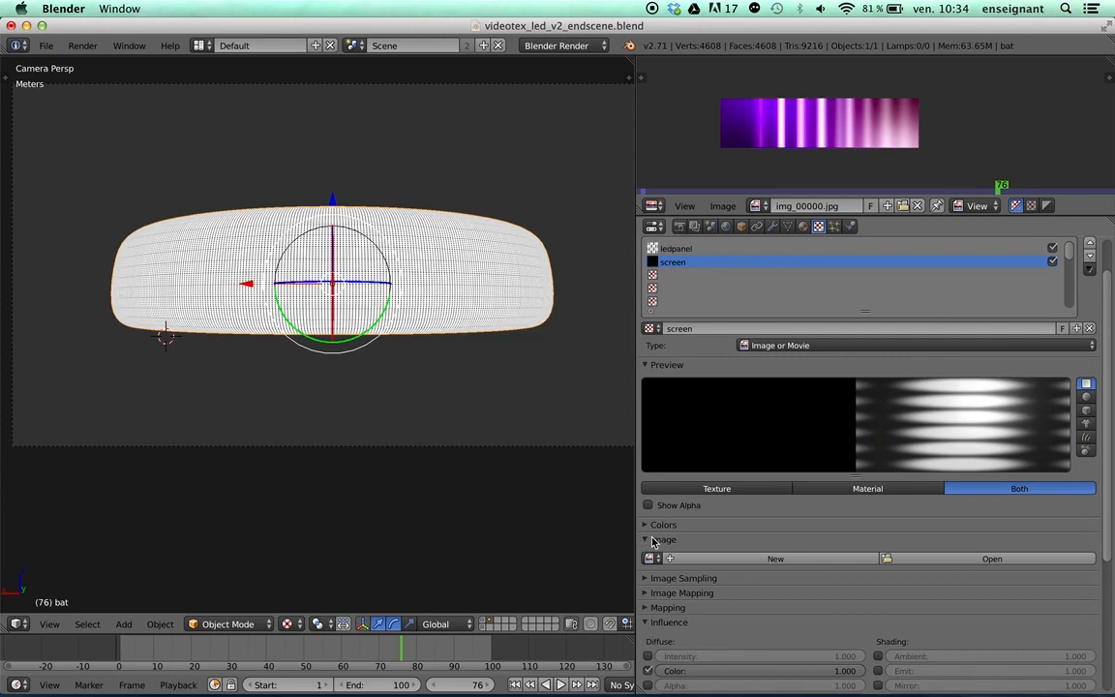
{"action": "left_click", "coordinate": [929, 560]}
{"action": "left_click", "coordinate": [228, 153]}
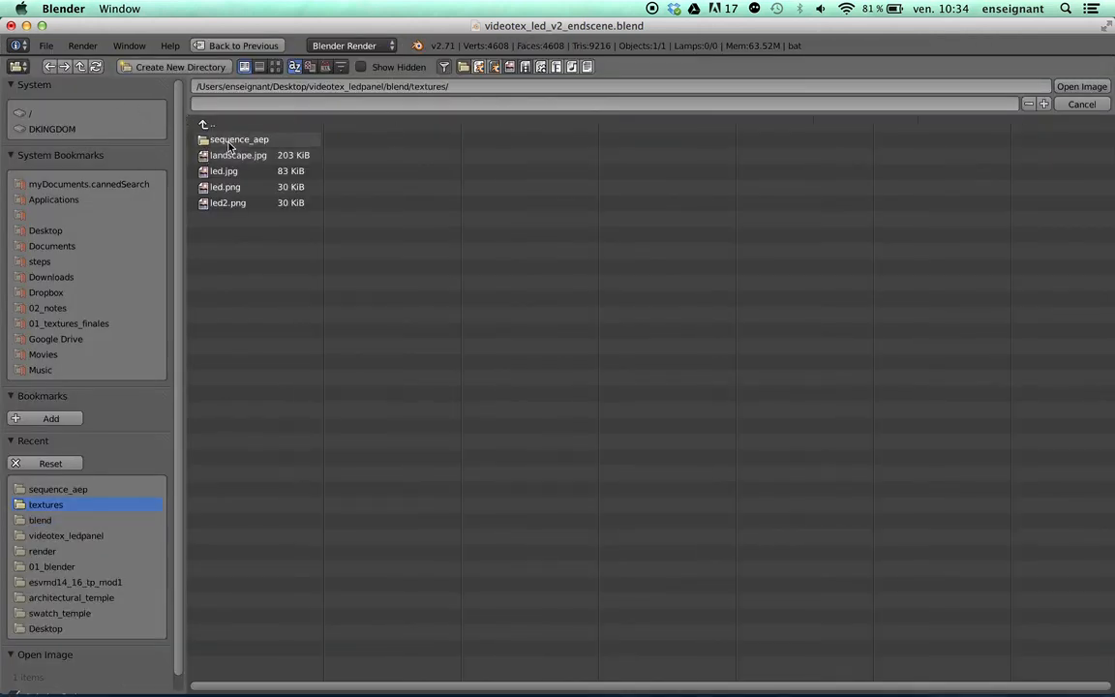
{"action": "left_click", "coordinate": [232, 141]}
{"action": "key", "text": "a"}
{"action": "key", "text": "a"}
{"action": "key", "text": "a"}
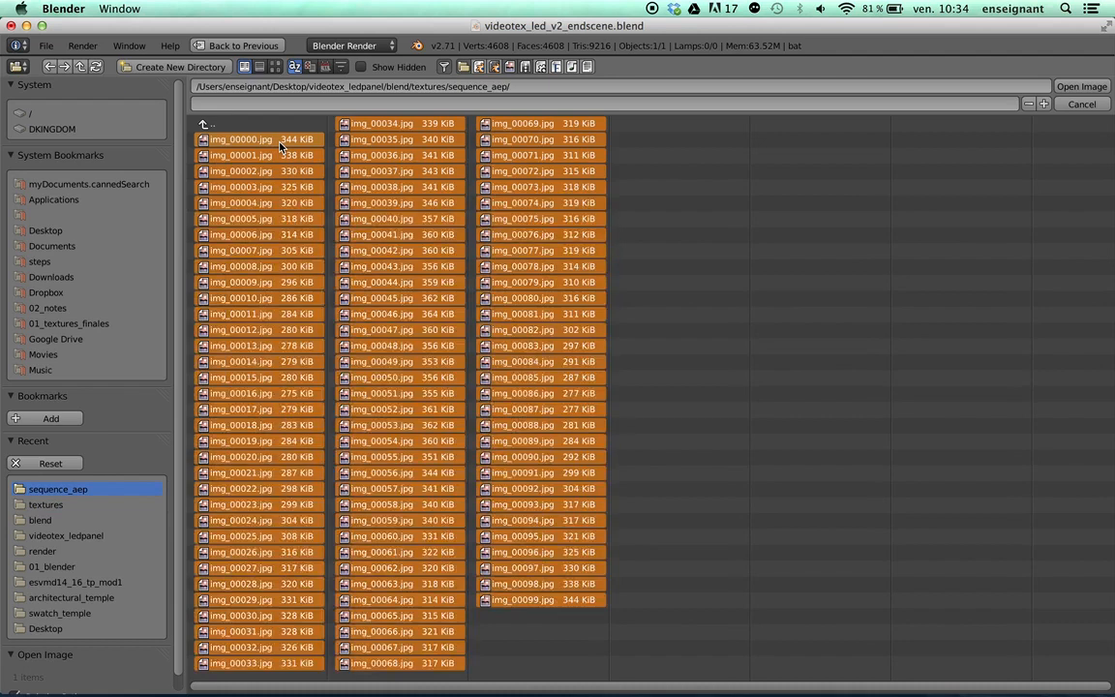
{"action": "left_click", "coordinate": [1077, 87]}
- Check that the screen texture's source is Image Sequence, and enable Auto Refresh and Cyclic
{"action": "scroll", "coordinate": [838, 465], "scroll_direction": "down", "scroll_amount": 3}
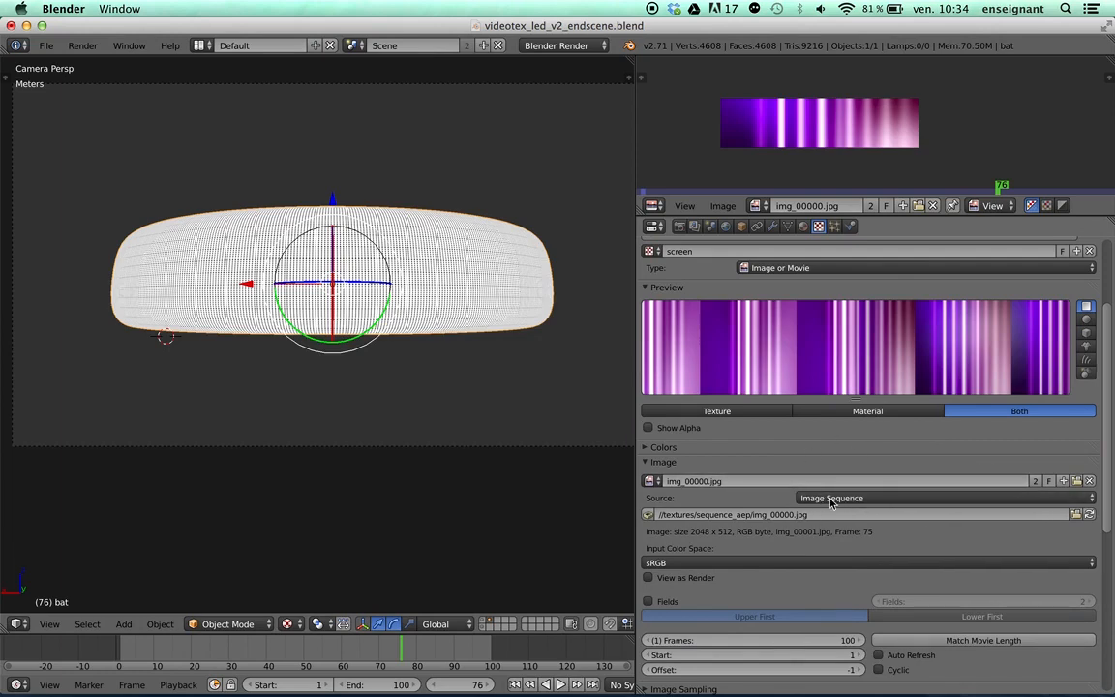
{"action": "left_click", "coordinate": [829, 497]}
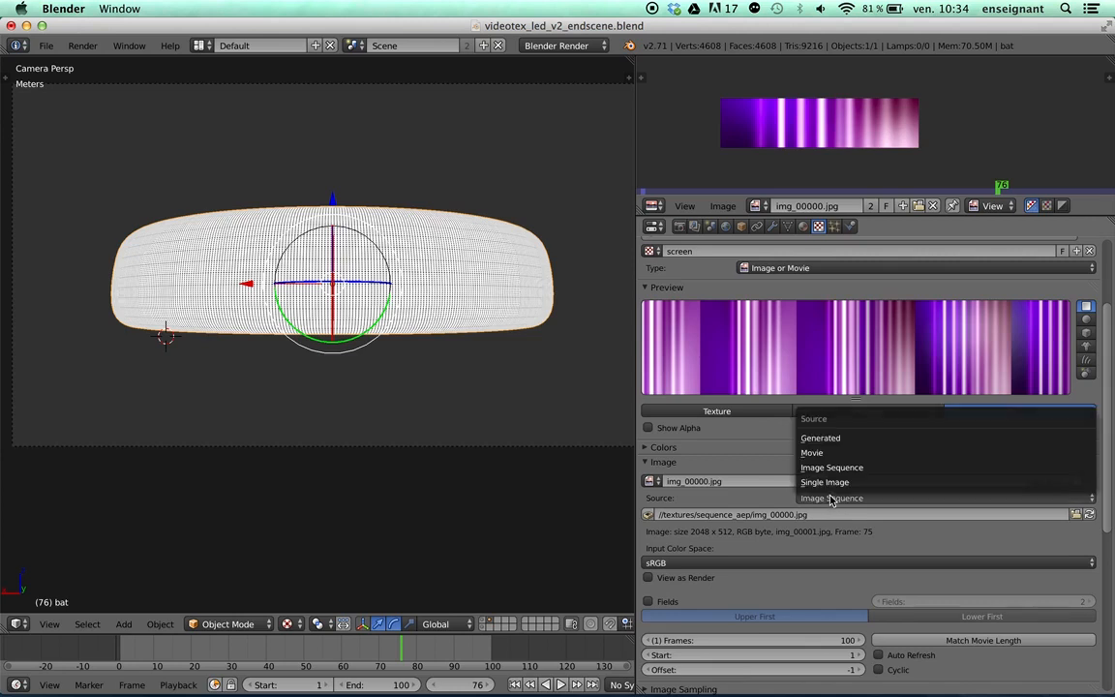
{"action": "scroll", "coordinate": [781, 509], "scroll_direction": "down", "scroll_amount": 3}
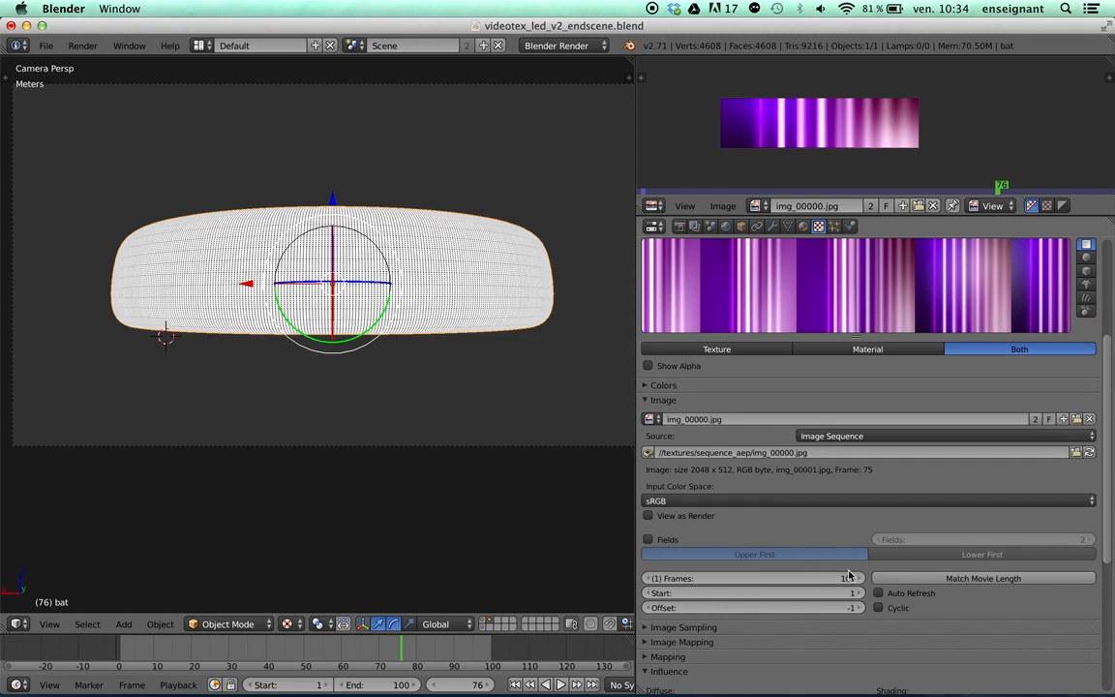
{"action": "left_click", "coordinate": [879, 594]}
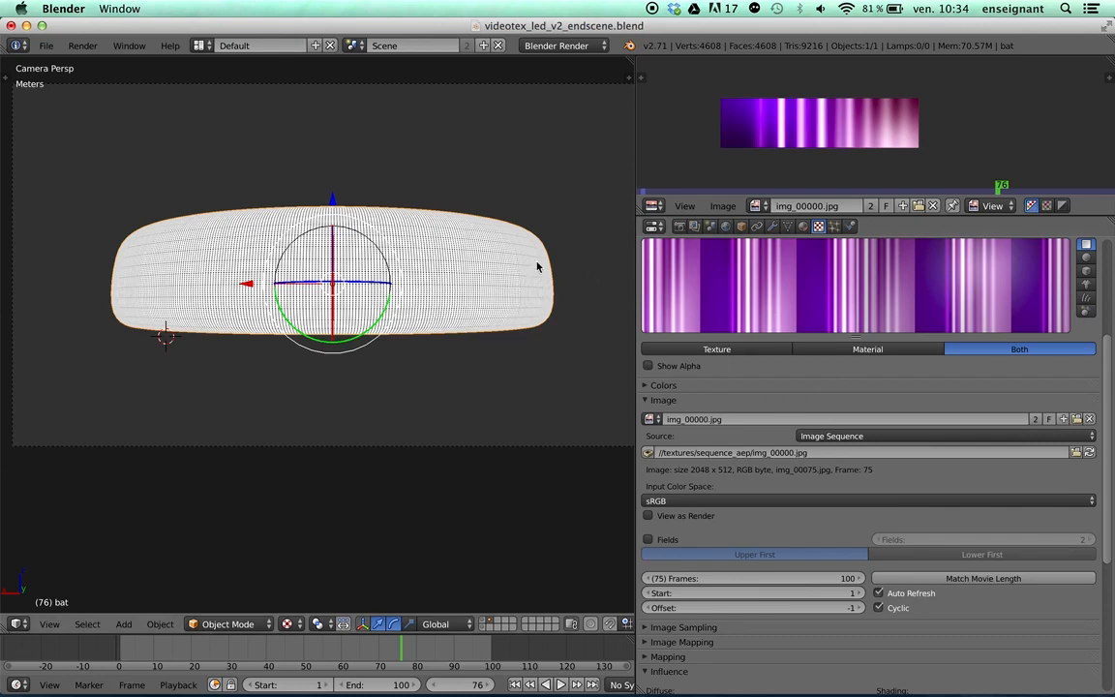
- Make the screen UV map active on the ring and preview the texture at frame 35 from a raised angle
{"action": "left_click", "coordinate": [788, 226]}
{"action": "left_click", "coordinate": [673, 533]}
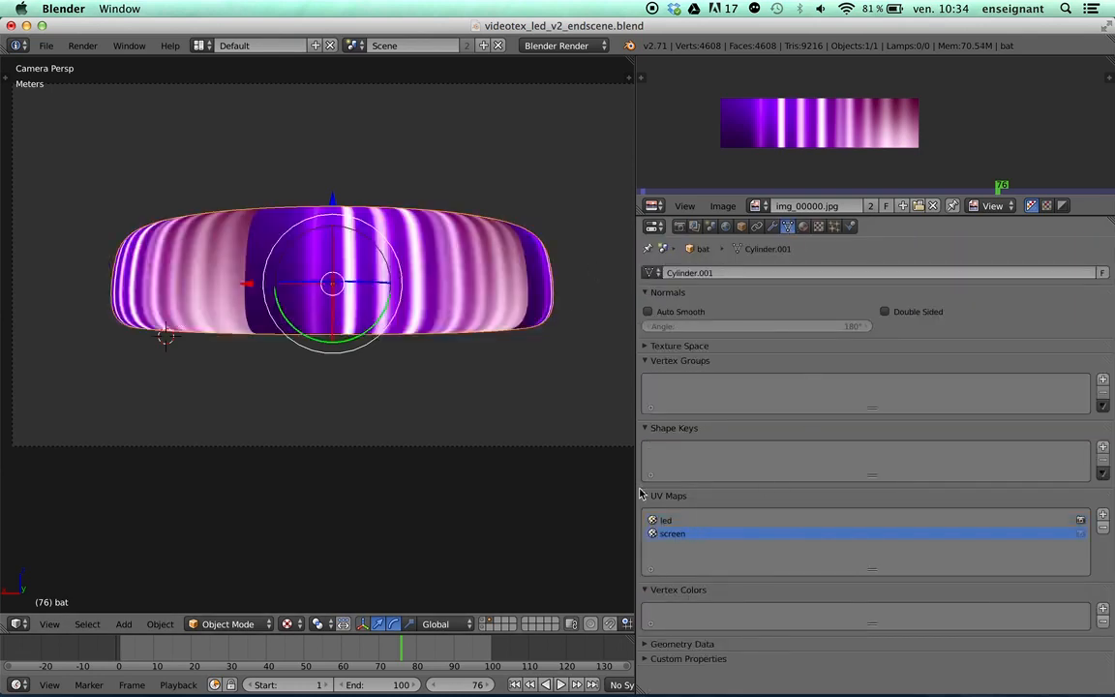
{"action": "middle_click_drag", "start_coordinate": [617, 475], "coordinate": [476, 325]}
{"action": "left_click_drag", "start_coordinate": [283, 647], "coordinate": [249, 650]}
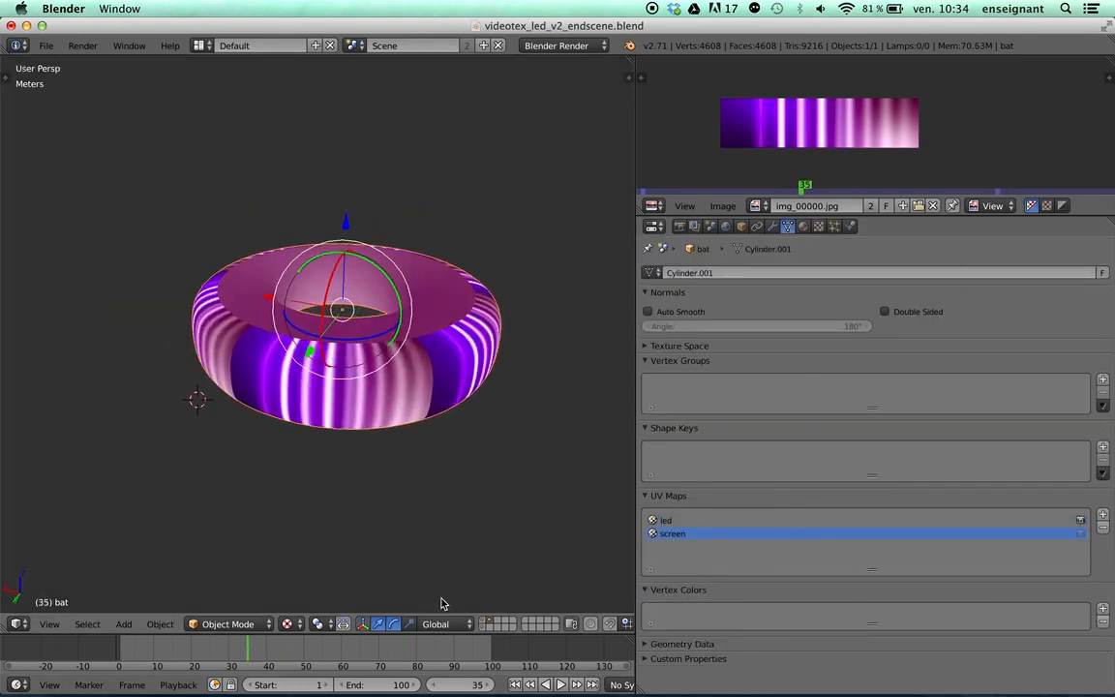
- Enter Edit Mode on the ring and open the full sequence_aep image sequence in the UV editor
{"action": "left_click", "coordinate": [804, 228]}
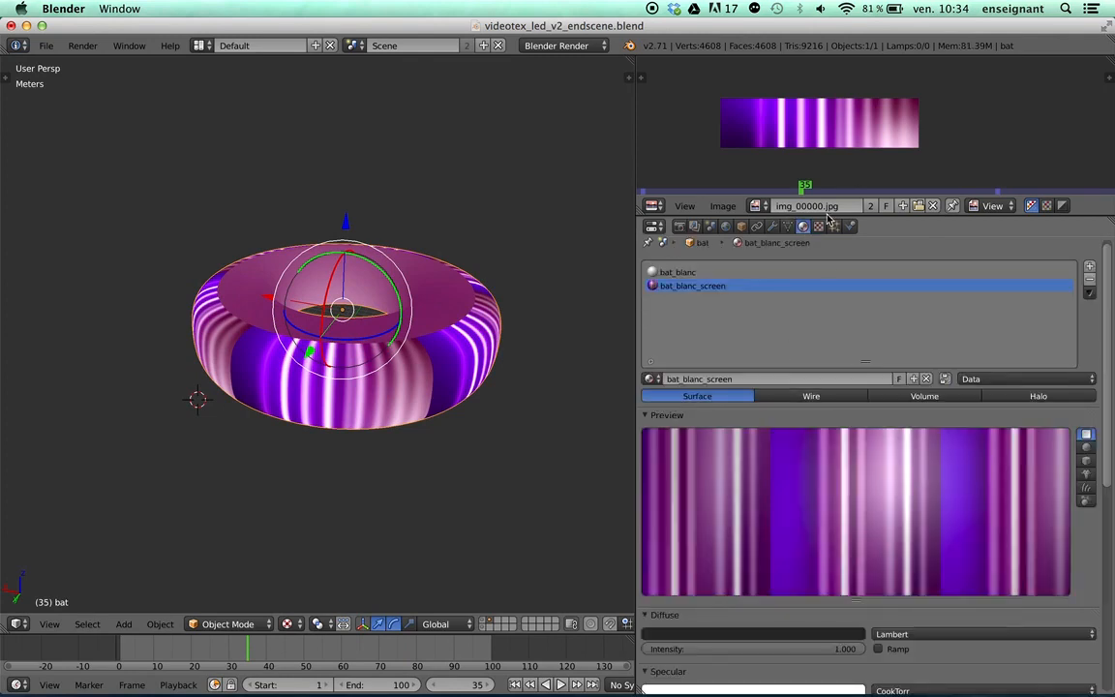
{"action": "left_click", "coordinate": [756, 206]}
{"action": "left_click", "coordinate": [722, 206]}
{"action": "key", "text": "Tab"}
{"action": "left_click", "coordinate": [763, 206]}
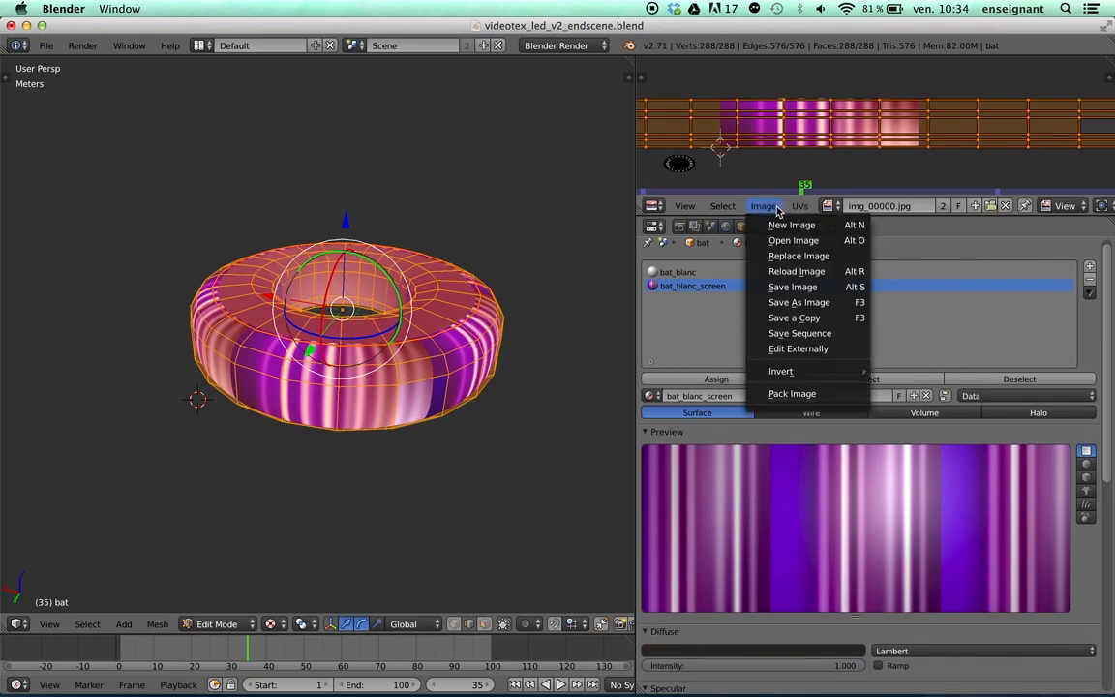
{"action": "left_click", "coordinate": [782, 241]}
{"action": "key", "text": "a"}
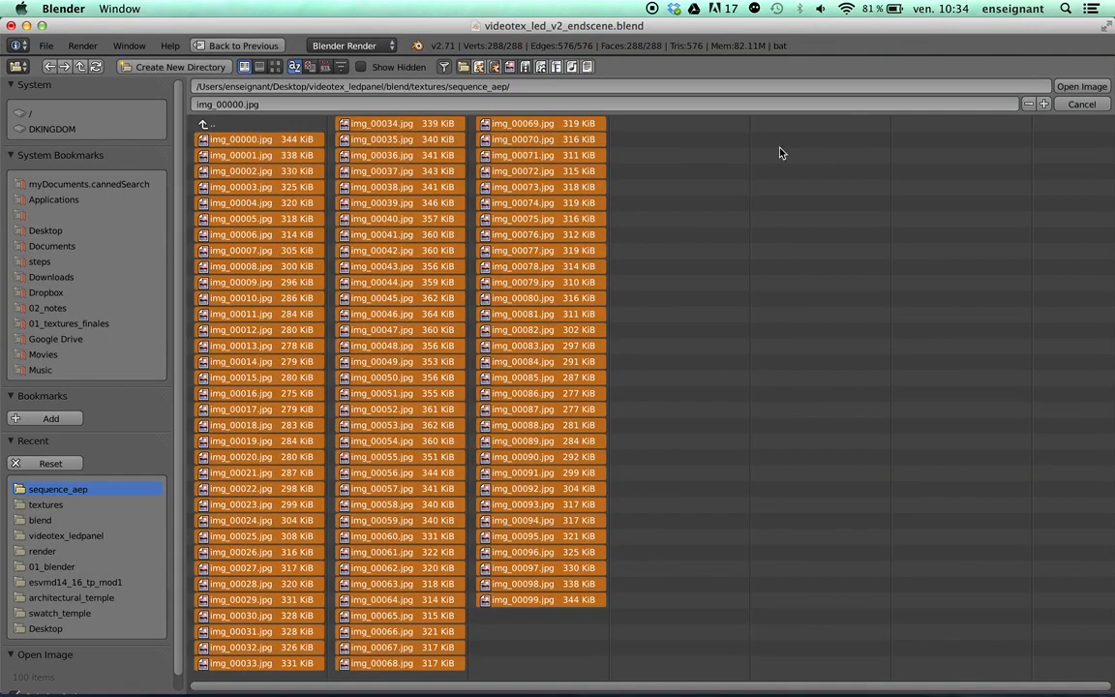
{"action": "left_click", "coordinate": [1094, 86]}
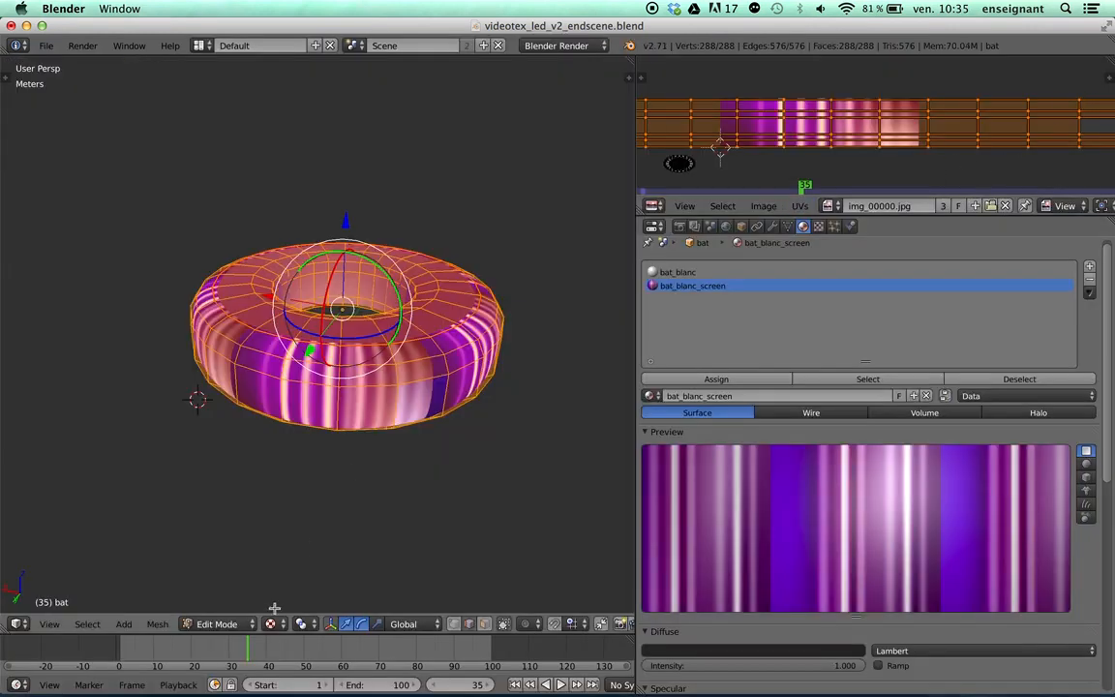
- Return to Object Mode and scrub the timeline to check the sequence's animation on the ring and in a shortened material preview
{"action": "mouse_move", "coordinate": [296, 653]}
{"action": "left_mouse_down"}
{"action": "mouse_move", "coordinate": [342, 653]}
{"action": "mouse_move", "coordinate": [253, 651]}
{"action": "left_mouse_up"}
{"action": "key", "text": "Tab"}
{"action": "middle_click_drag", "start_coordinate": [331, 428], "coordinate": [343, 406]}
{"action": "scroll", "coordinate": [339, 424], "scroll_direction": "up", "scroll_amount": 1}
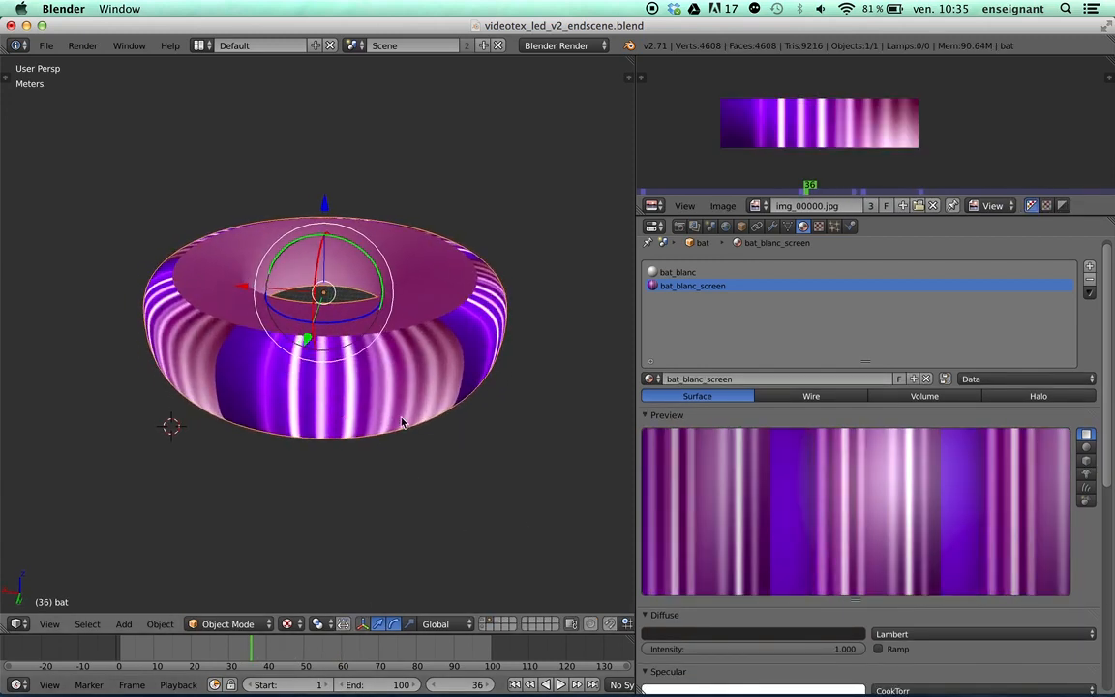
{"action": "middle_click_drag", "start_coordinate": [405, 423], "coordinate": [202, 285]}
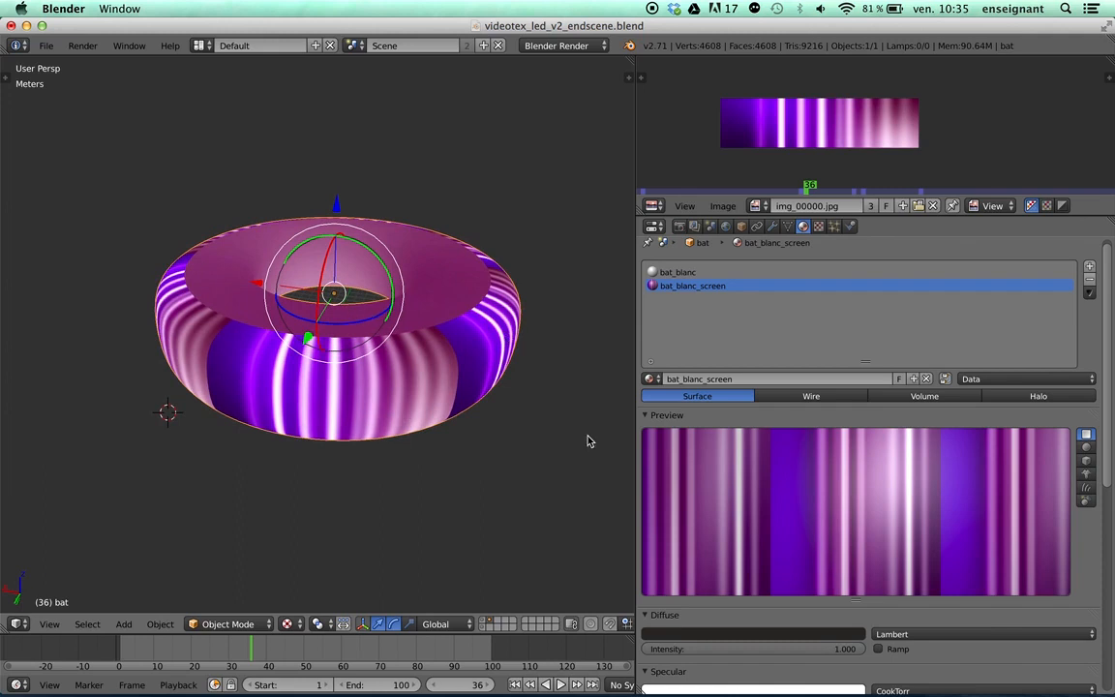
{"action": "left_click", "coordinate": [418, 653]}
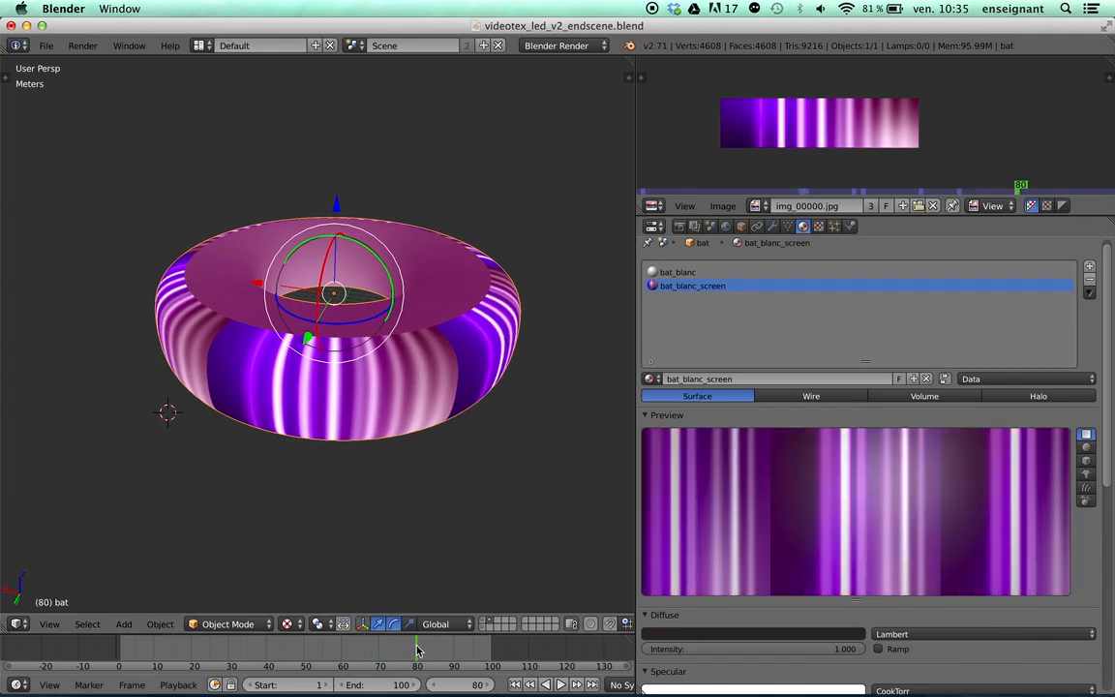
{"action": "left_click_drag", "start_coordinate": [336, 651], "coordinate": [245, 652]}
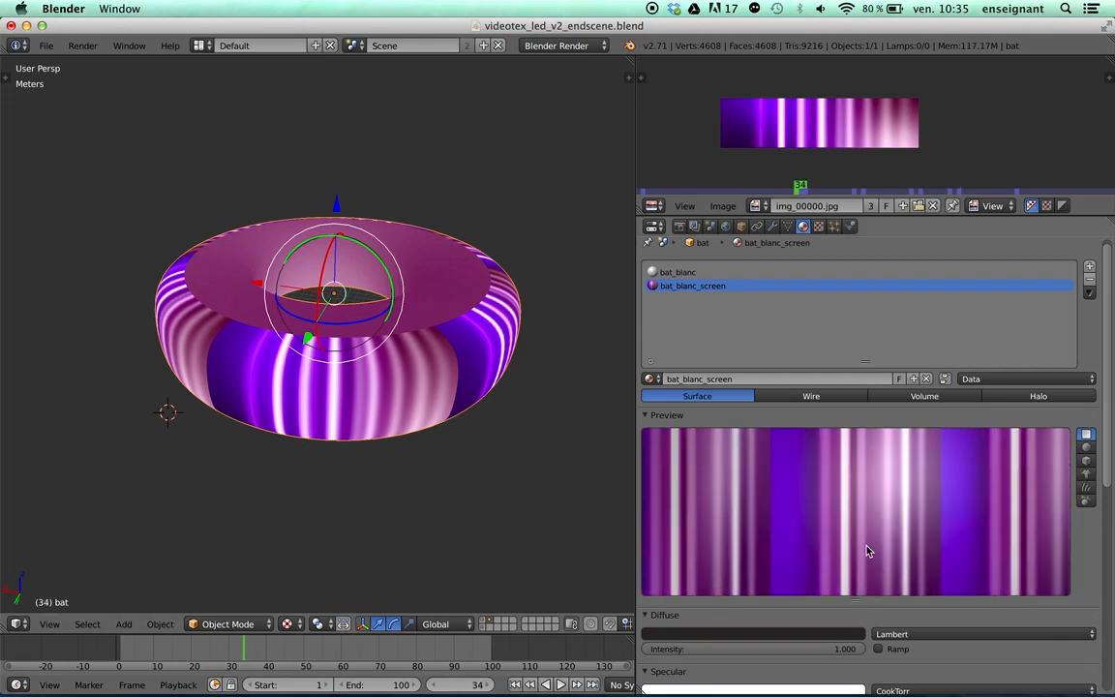
{"action": "left_click_drag", "start_coordinate": [851, 600], "coordinate": [852, 539]}
{"action": "left_click_drag", "start_coordinate": [309, 658], "coordinate": [381, 650]}
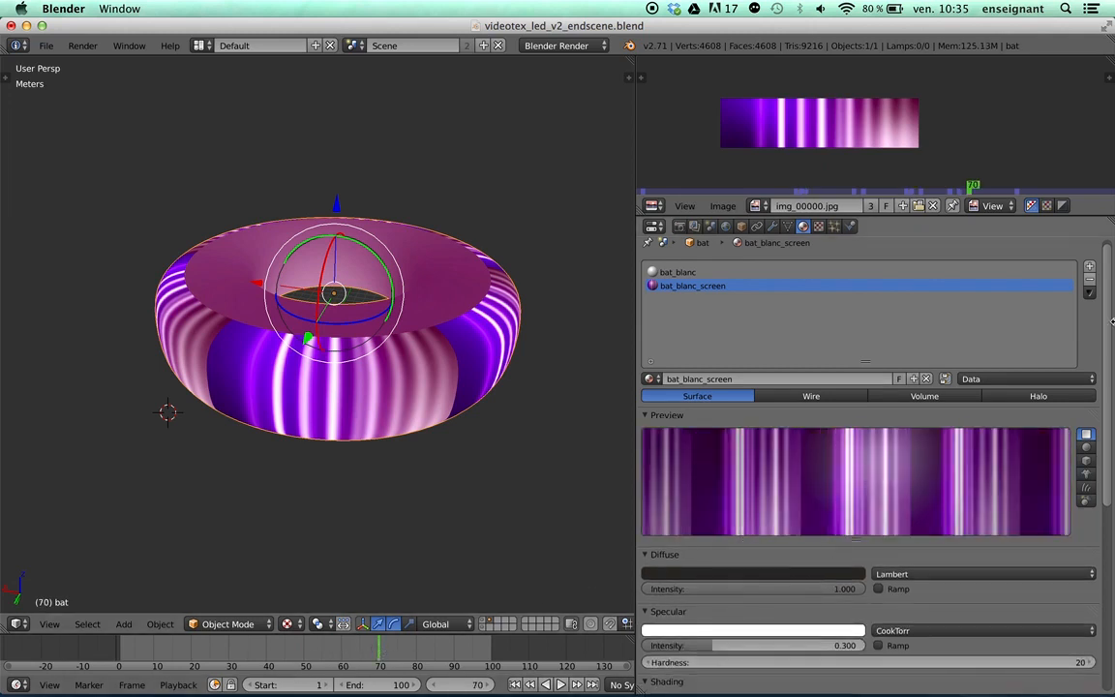
- Set the screen texture's mapping coordinates to UV and its map to screen
{"action": "left_click", "coordinate": [818, 226]}
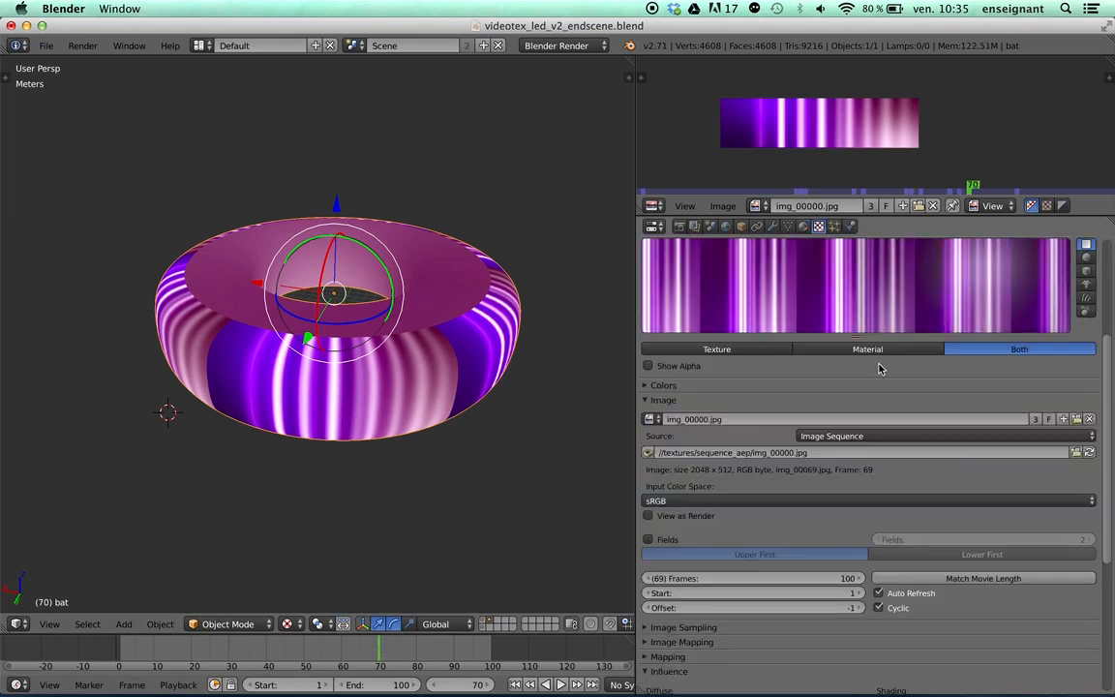
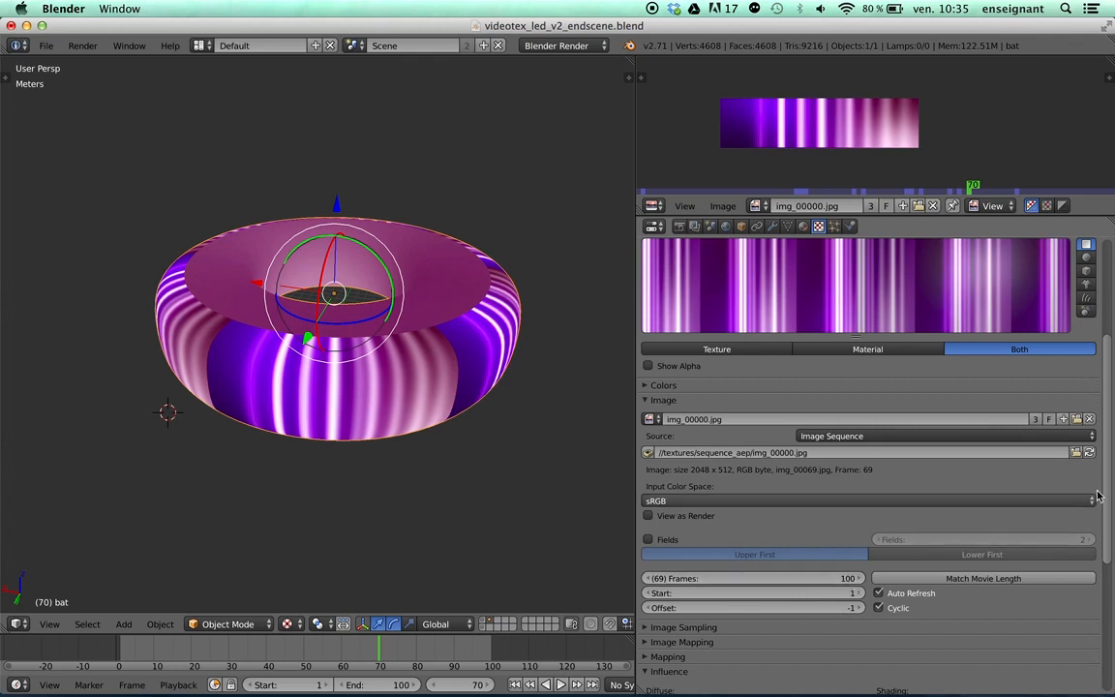
{"action": "scroll", "coordinate": [1109, 519], "scroll_direction": "down", "scroll_amount": 3}
{"action": "left_click", "coordinate": [764, 591]}
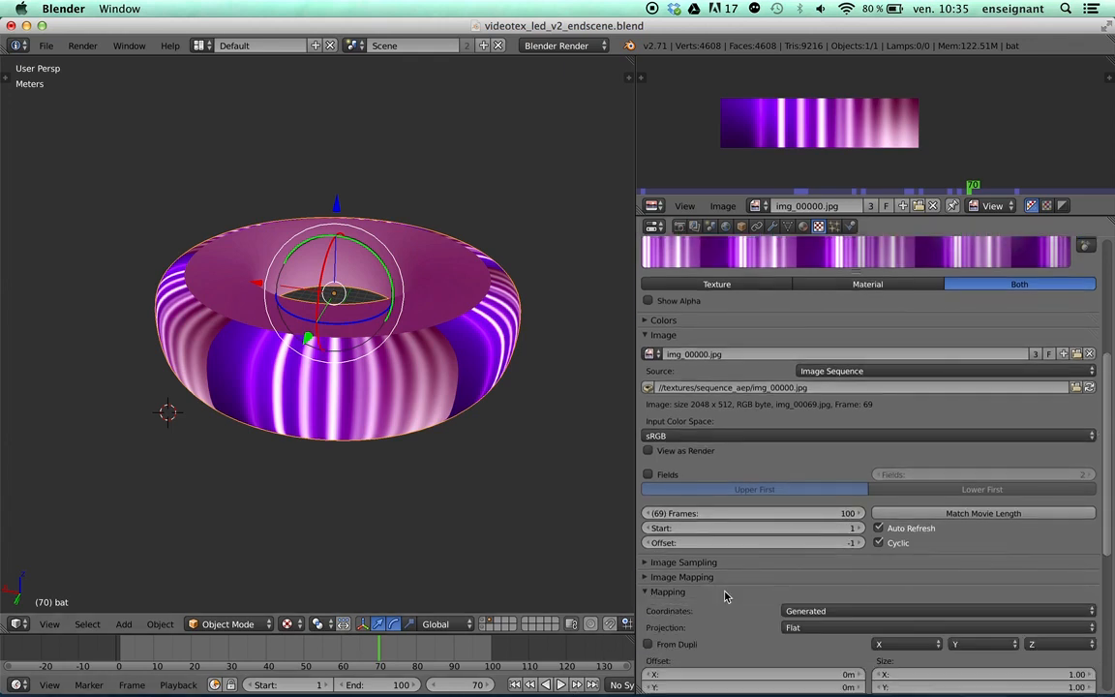
{"action": "left_click", "coordinate": [799, 607]}
{"action": "left_click", "coordinate": [802, 562]}
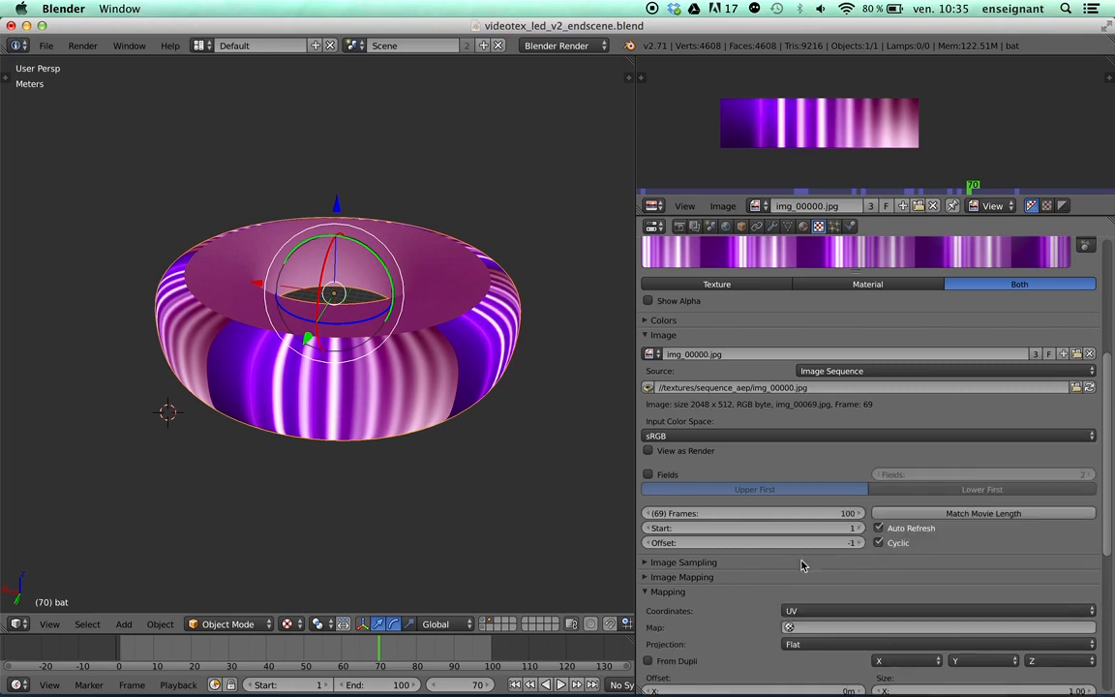
{"action": "left_click", "coordinate": [807, 627]}
{"action": "left_click", "coordinate": [808, 503]}
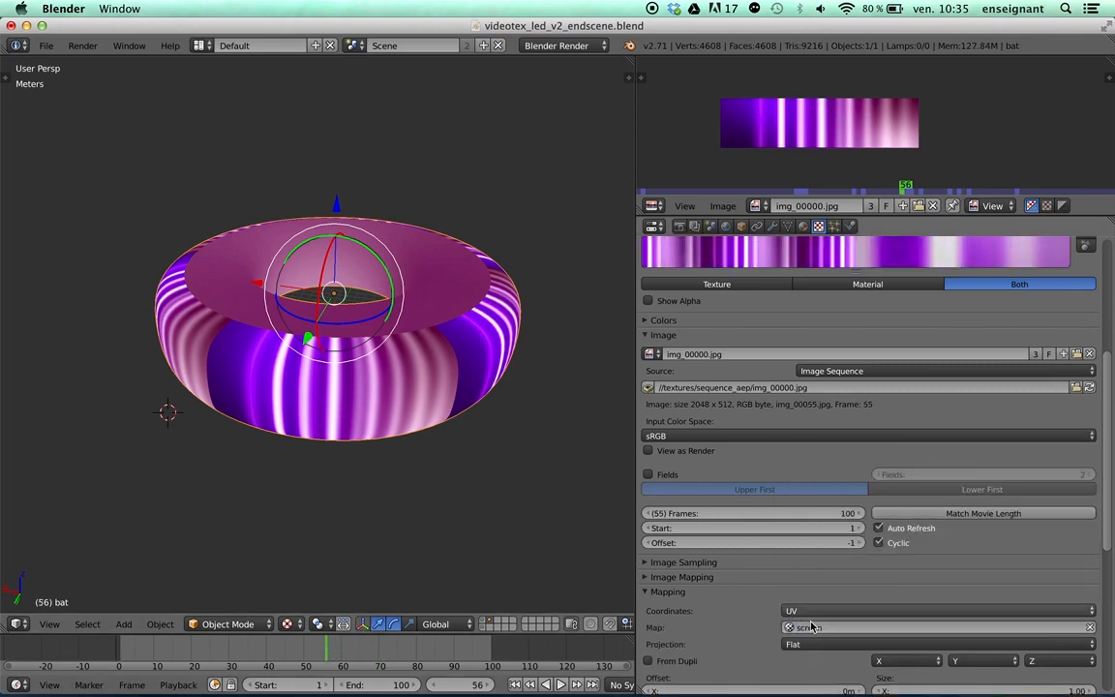
{"action": "scroll", "coordinate": [704, 548], "scroll_direction": "down", "scroll_amount": 6}
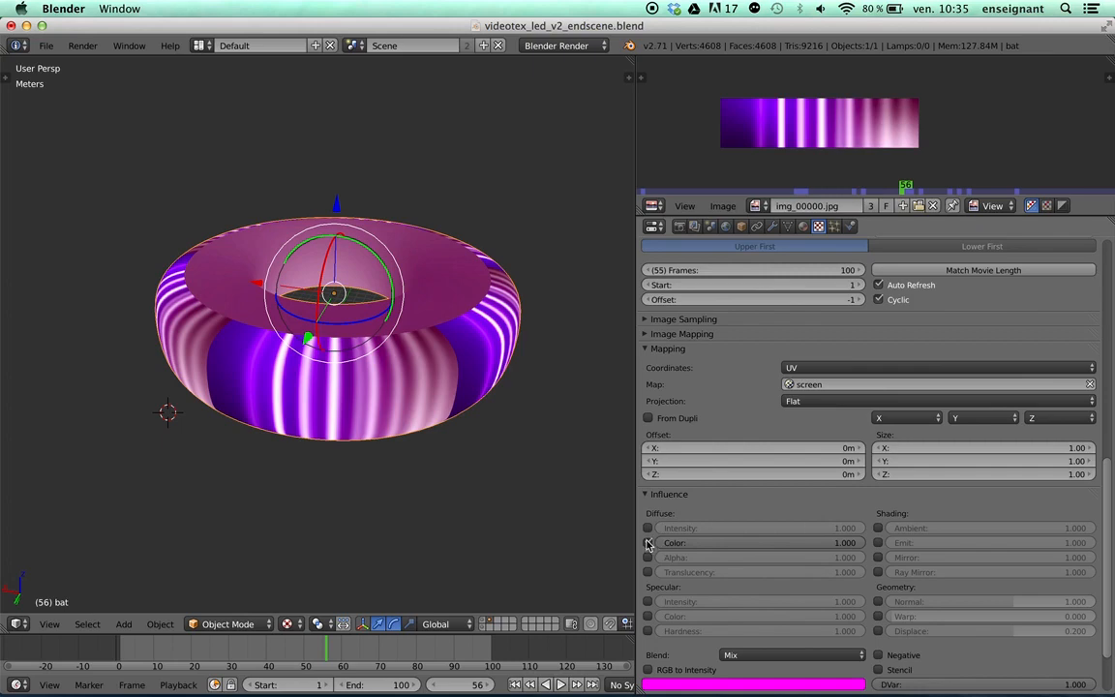
- Select the ledpanel texture, collapse its Mapping and Image settings, and enable Stencil in its influence settings
{"action": "scroll", "coordinate": [1109, 488], "scroll_direction": "up", "scroll_amount": 12}
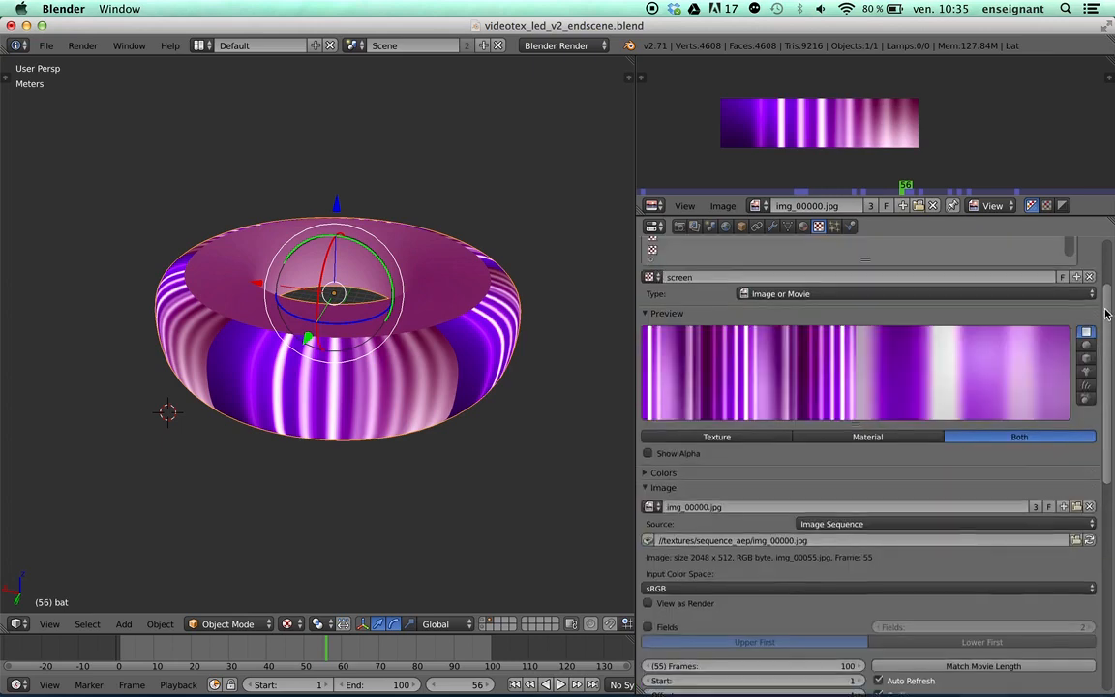
{"action": "left_click", "coordinate": [736, 296]}
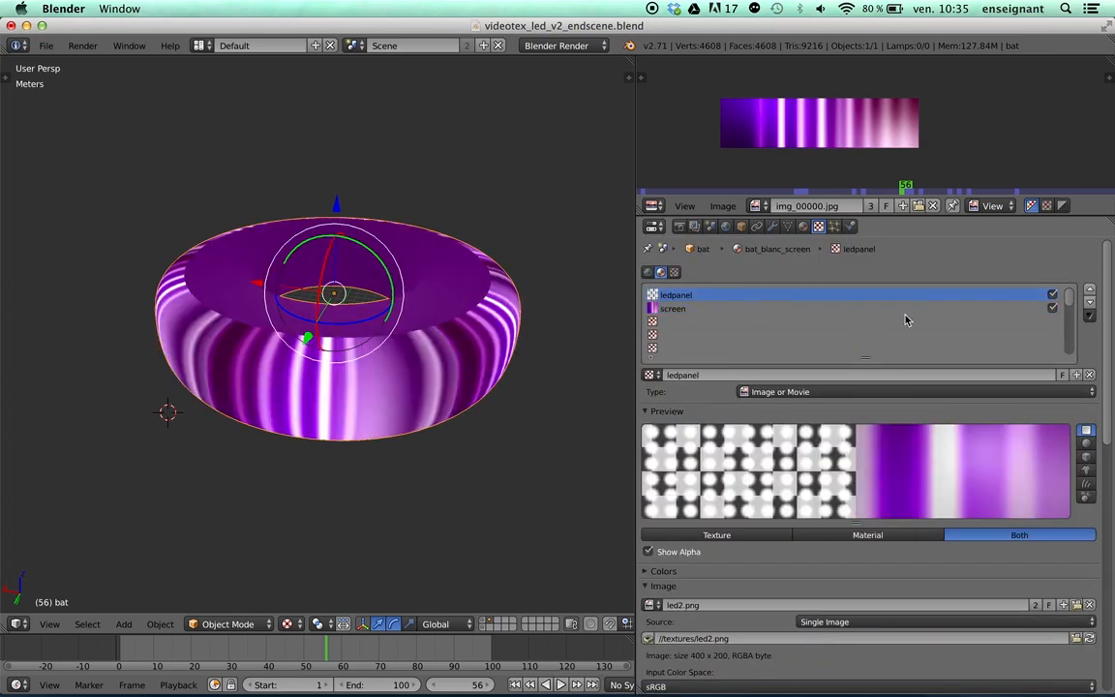
{"action": "left_click_drag", "start_coordinate": [911, 215], "coordinate": [911, 152]}
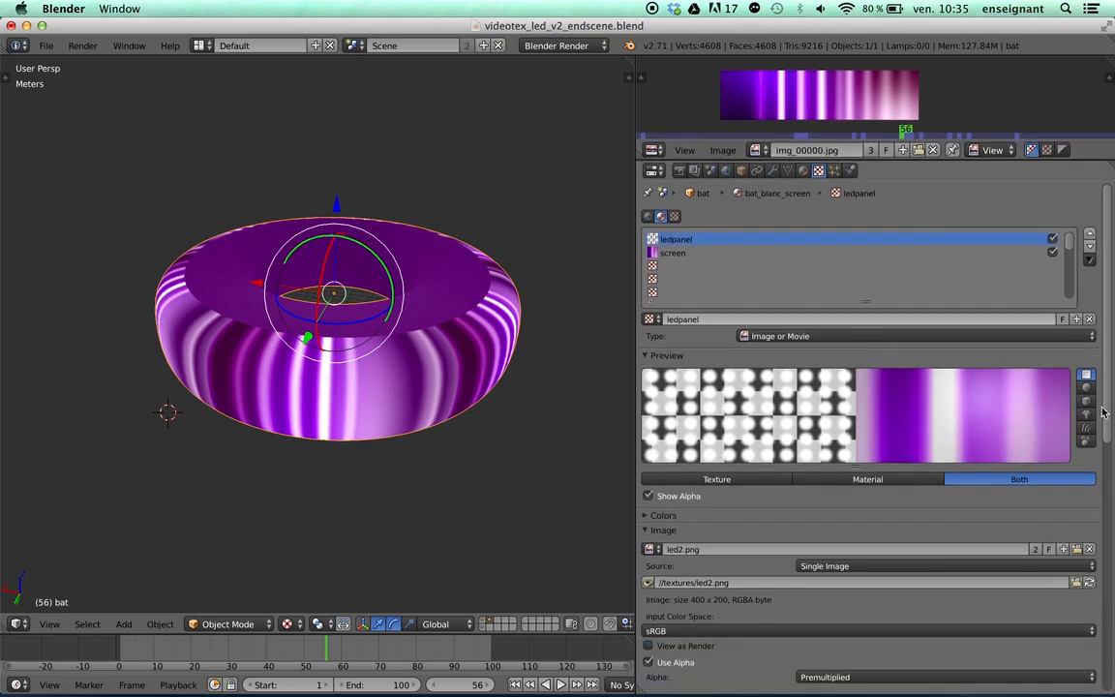
{"action": "left_click_drag", "start_coordinate": [1110, 388], "coordinate": [1082, 613]}
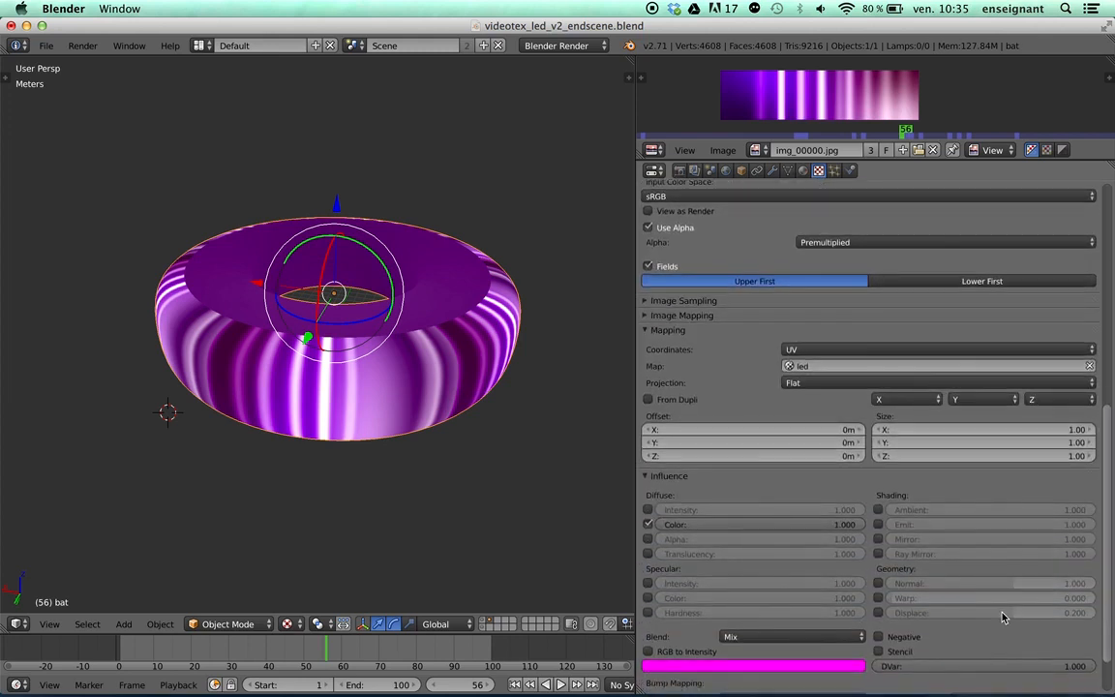
{"action": "left_click", "coordinate": [647, 331]}
{"action": "scroll", "coordinate": [668, 232], "scroll_direction": "up", "scroll_amount": 5}
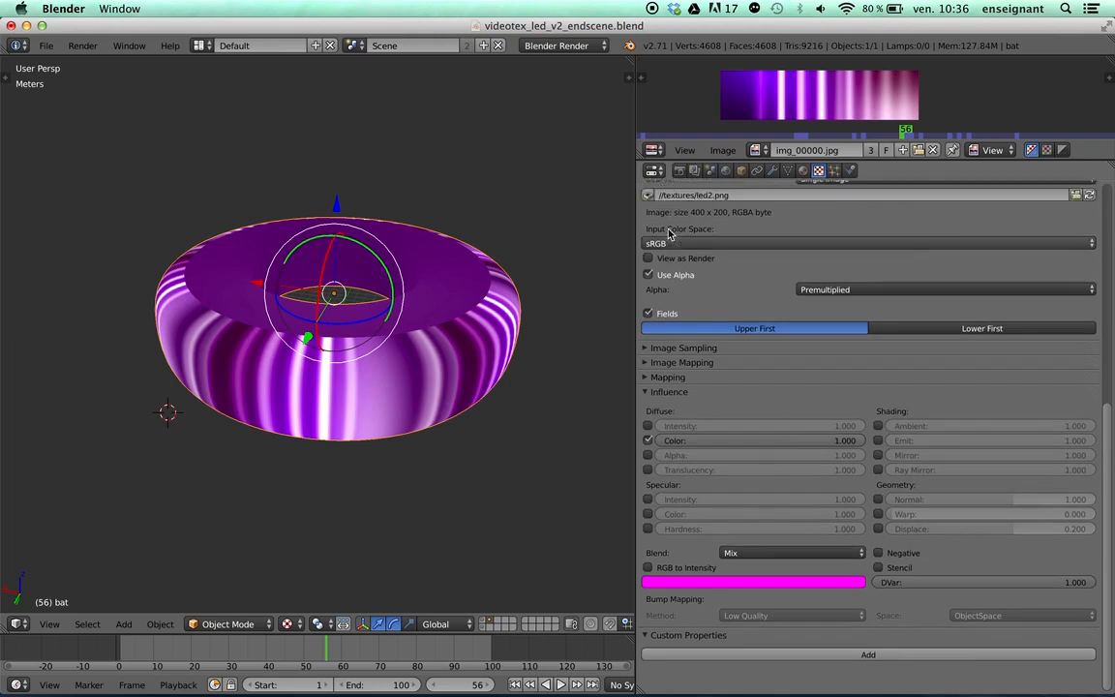
{"action": "left_click", "coordinate": [668, 221]}
{"action": "scroll", "coordinate": [726, 300], "scroll_direction": "up", "scroll_amount": 4}
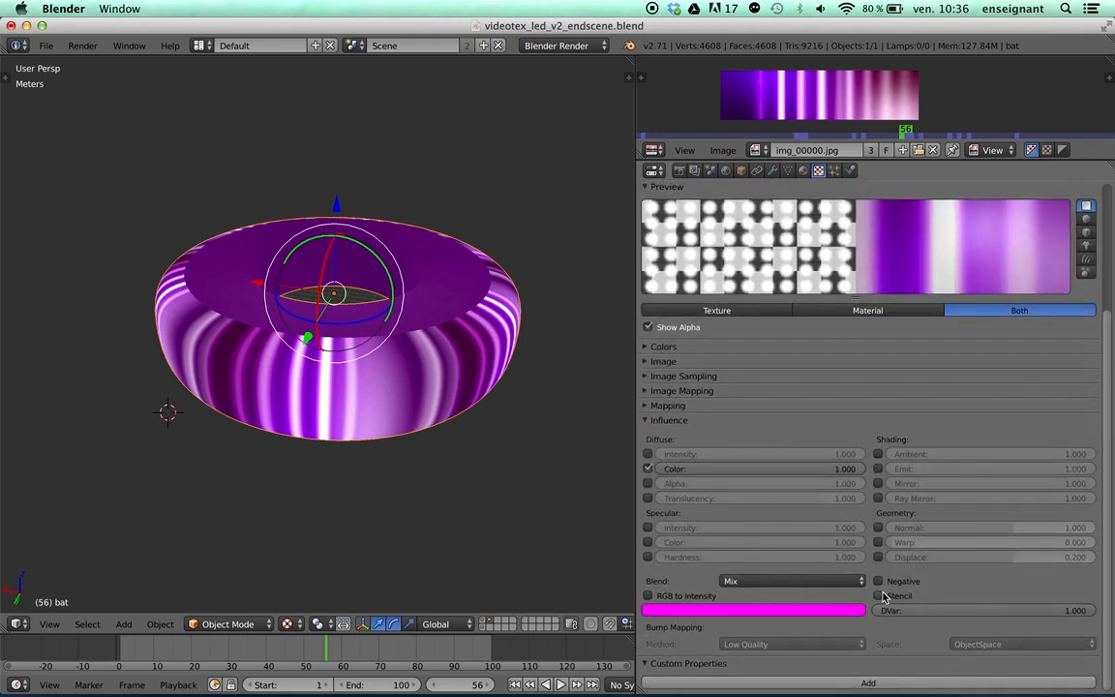
{"action": "left_click", "coordinate": [879, 596]}
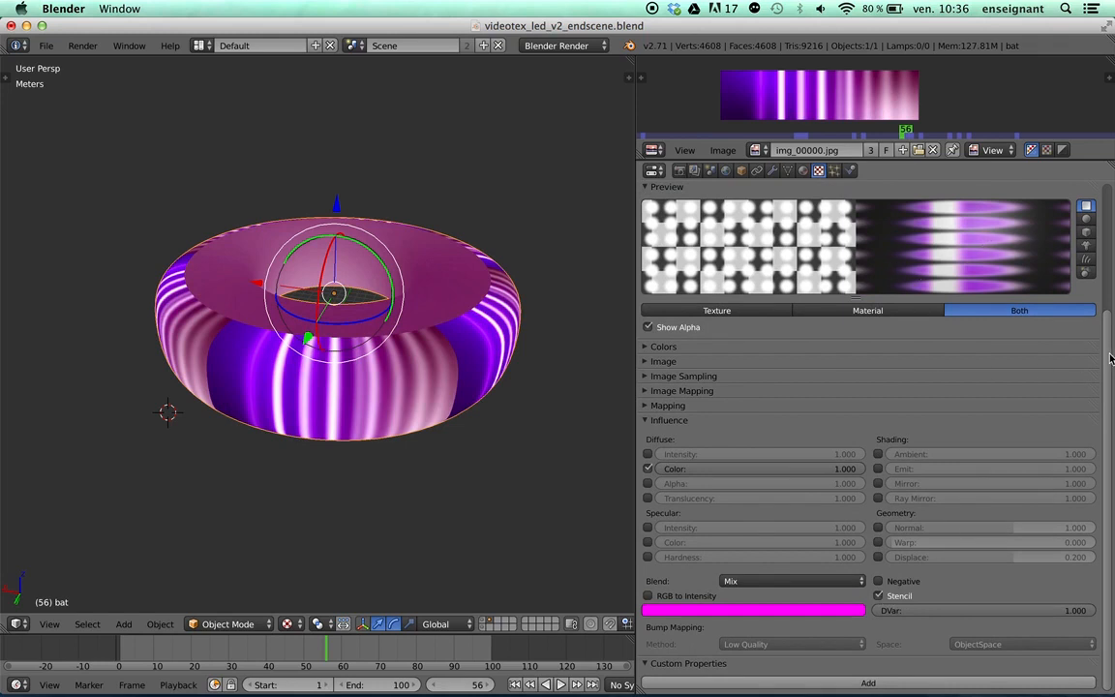
- Enable the Emit shading influence for the ledpanel texture, alongside its diffuse Color influence
{"action": "scroll", "coordinate": [1111, 358], "scroll_direction": "up", "scroll_amount": 5}
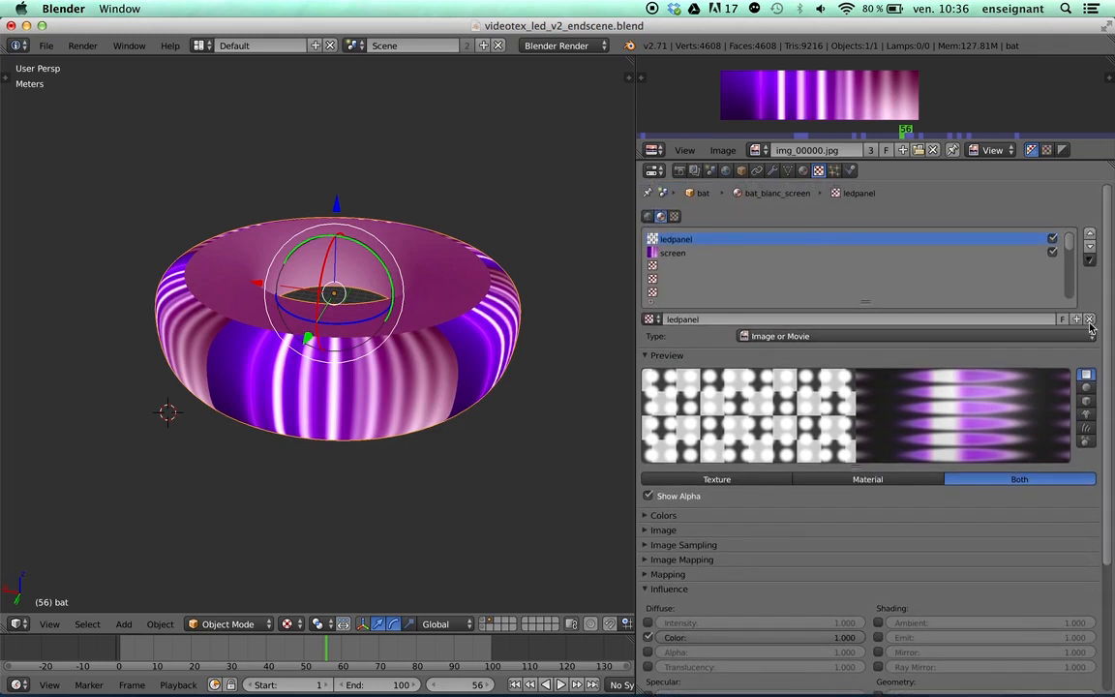
{"action": "scroll", "coordinate": [1112, 361], "scroll_direction": "down", "scroll_amount": 2}
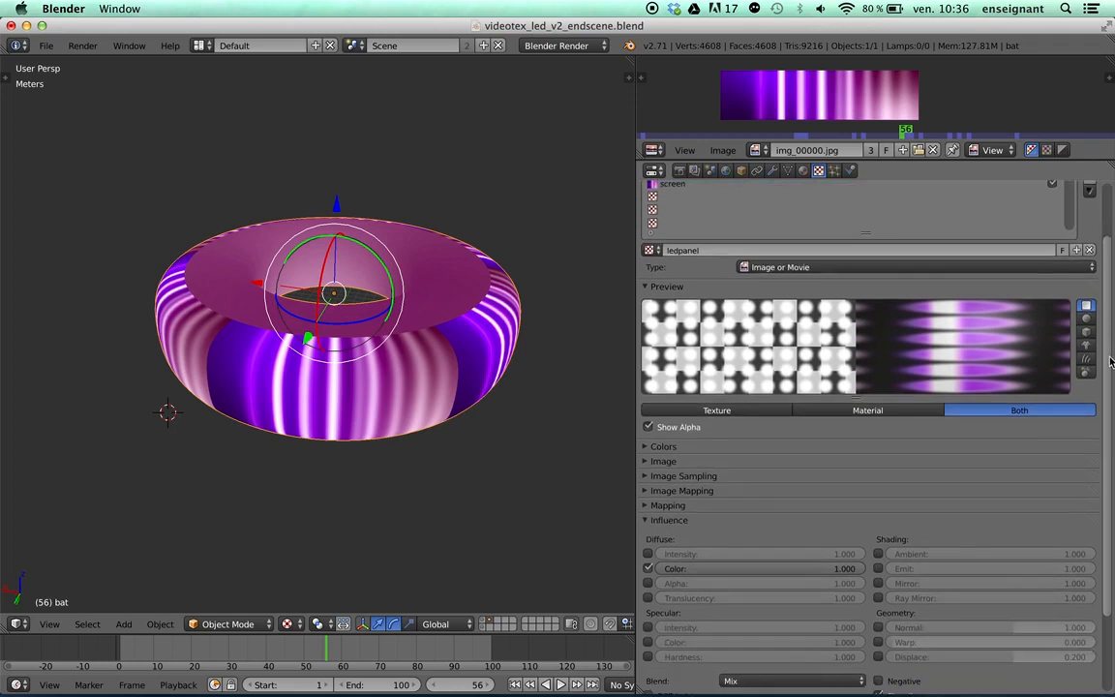
{"action": "left_click", "coordinate": [879, 569]}
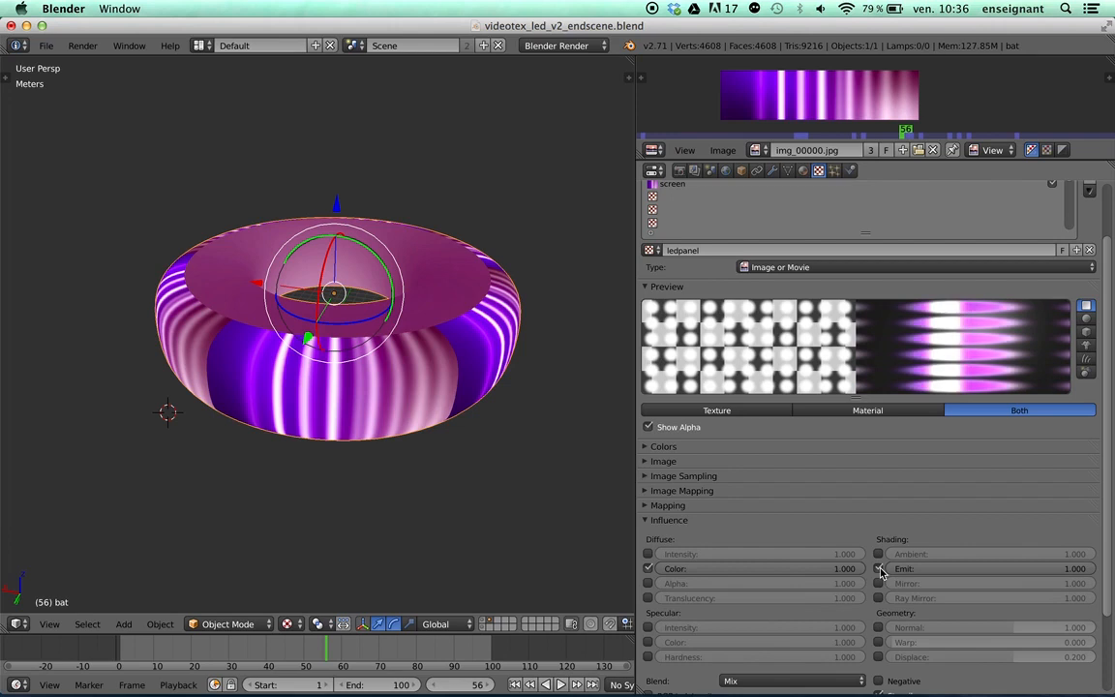
- Set the ledpanel texture's Emit influence to 2 and compare the material-only preview with the combined one
{"action": "left_click", "coordinate": [1069, 571]}
{"action": "type", "text": "2"}
{"action": "key", "text": "Return"}
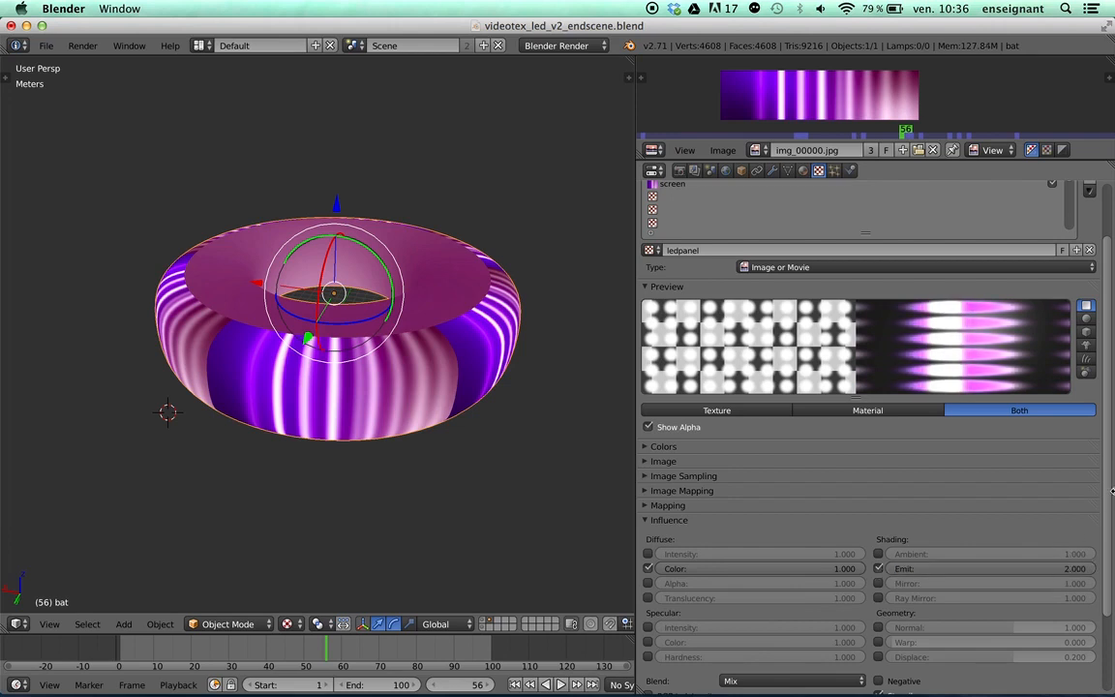
{"action": "scroll", "coordinate": [1110, 514], "scroll_direction": "down", "scroll_amount": 1}
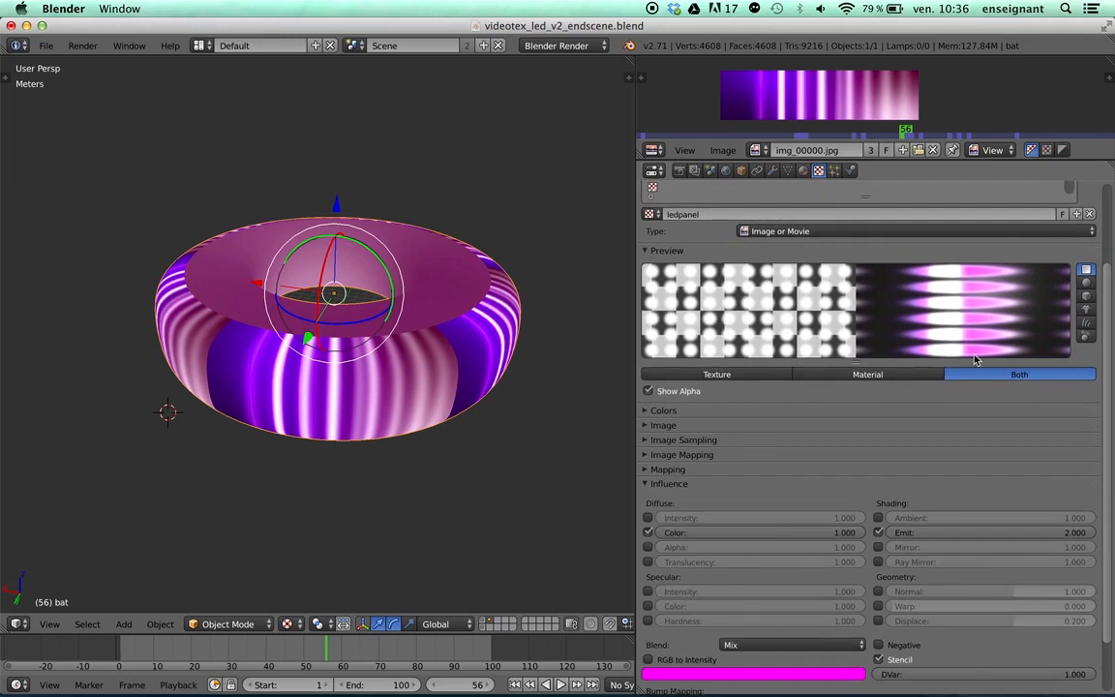
{"action": "left_click", "coordinate": [867, 373]}
{"action": "left_click", "coordinate": [1019, 374]}
{"action": "scroll", "coordinate": [1113, 347], "scroll_direction": "up", "scroll_amount": 3}
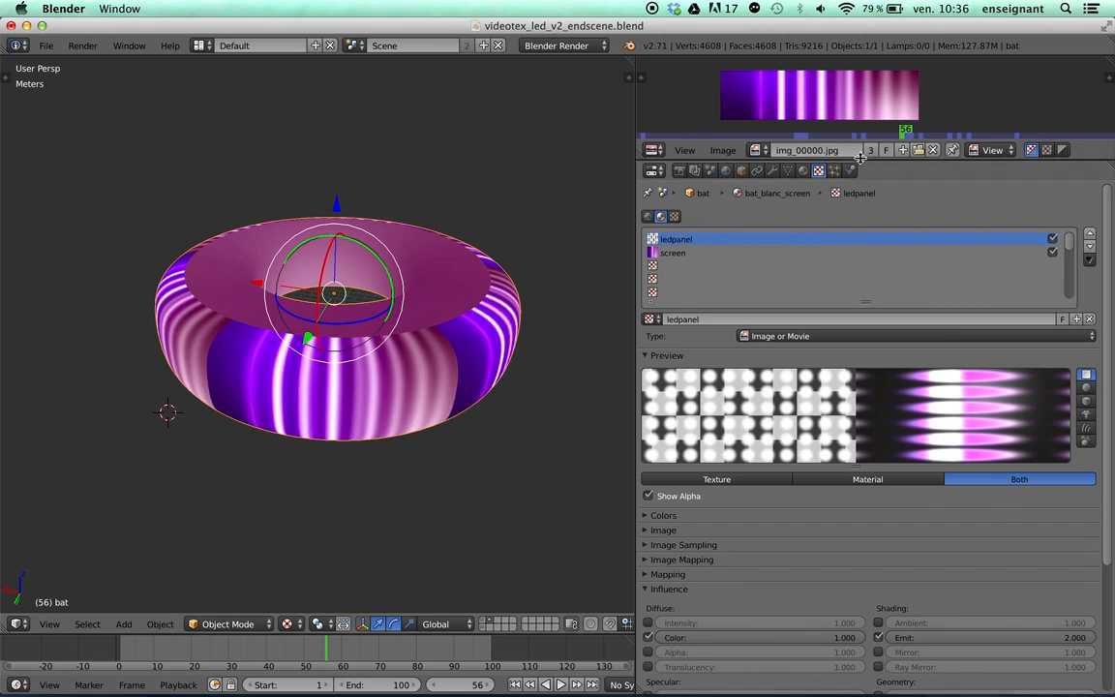
- Try a bright green diffuse colour on the bat_blanc_screen material and undo it
{"action": "left_click", "coordinate": [803, 170]}
{"action": "left_click", "coordinate": [722, 517]}
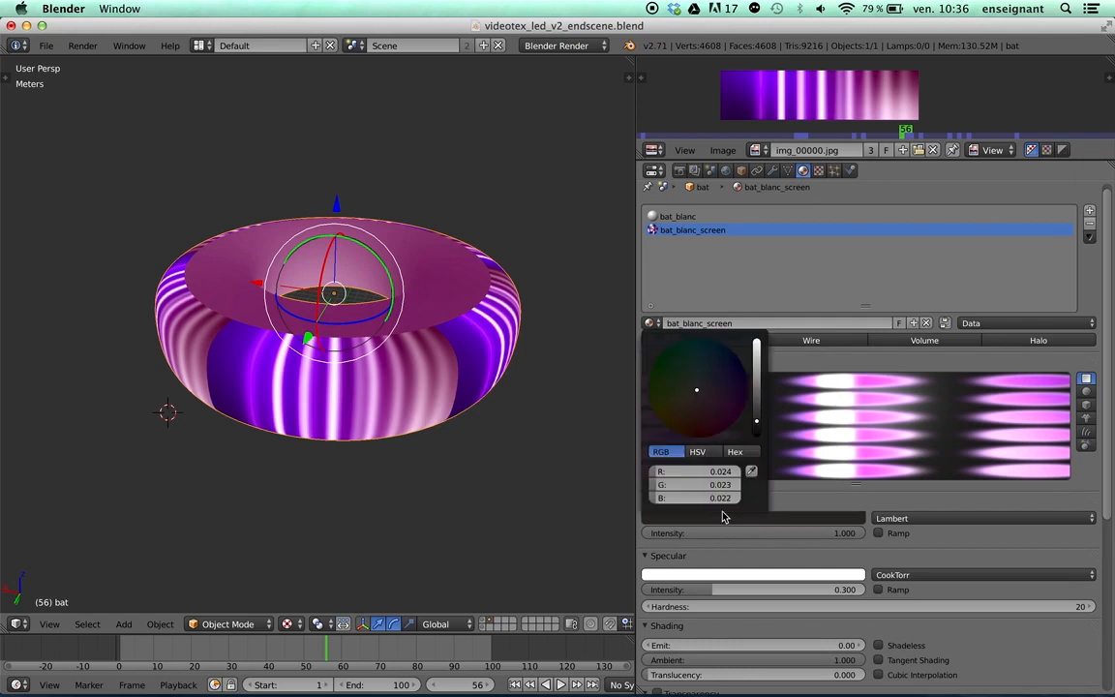
{"action": "left_click", "coordinate": [669, 358]}
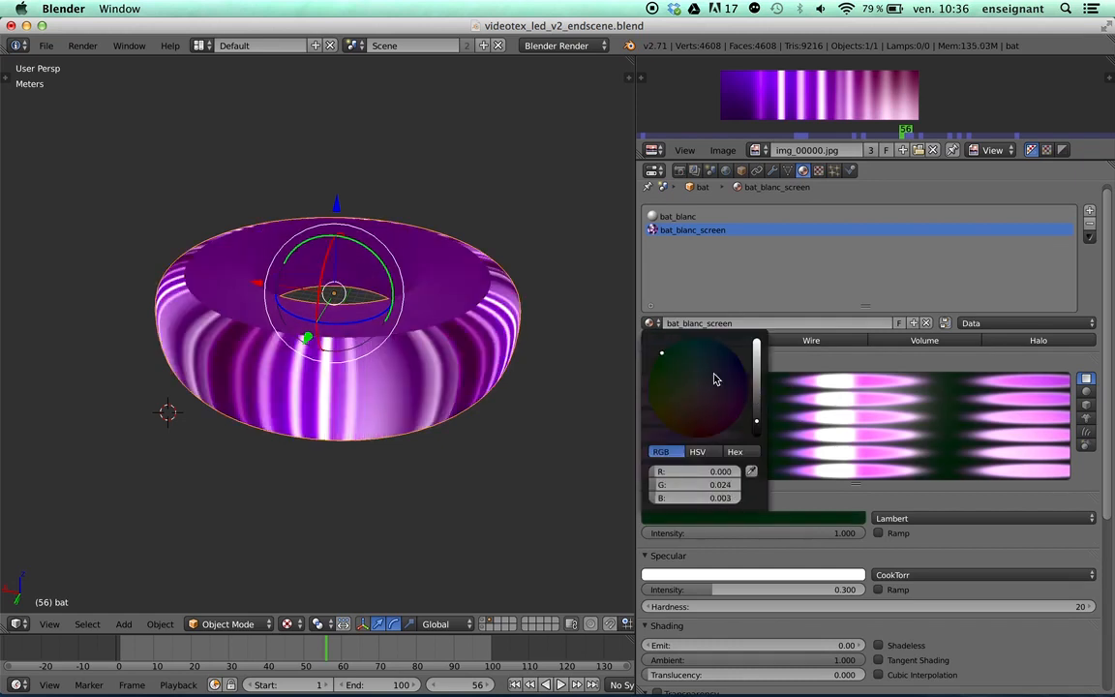
{"action": "left_click_drag", "start_coordinate": [756, 420], "coordinate": [756, 345]}
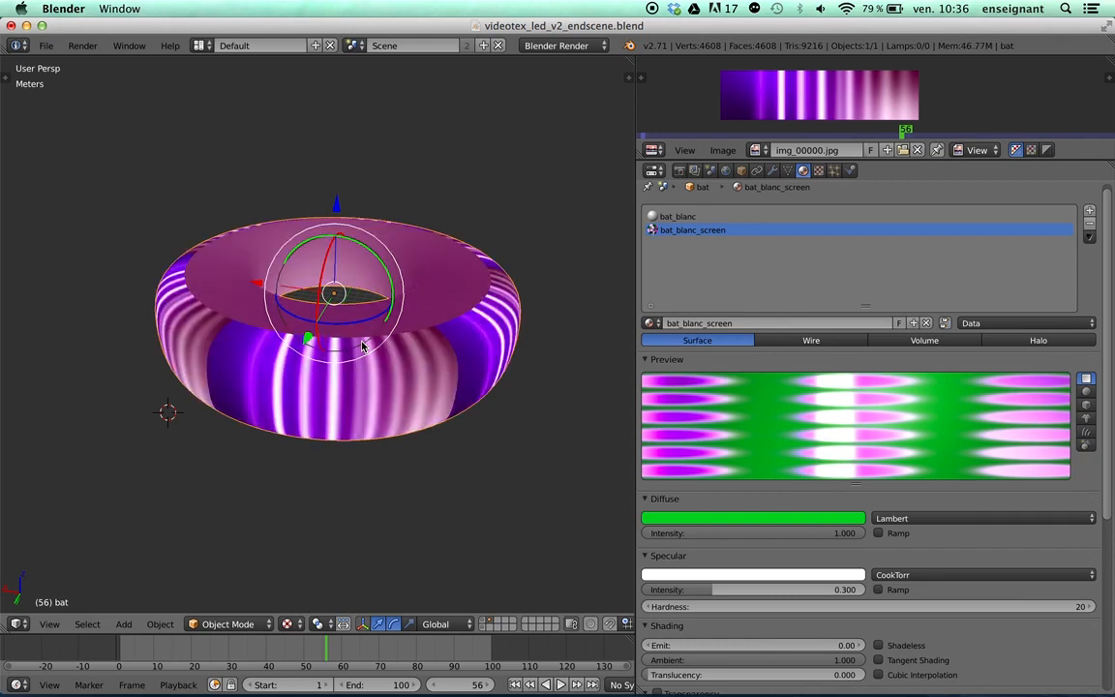
{"action": "key", "text": "ctrl+z"}
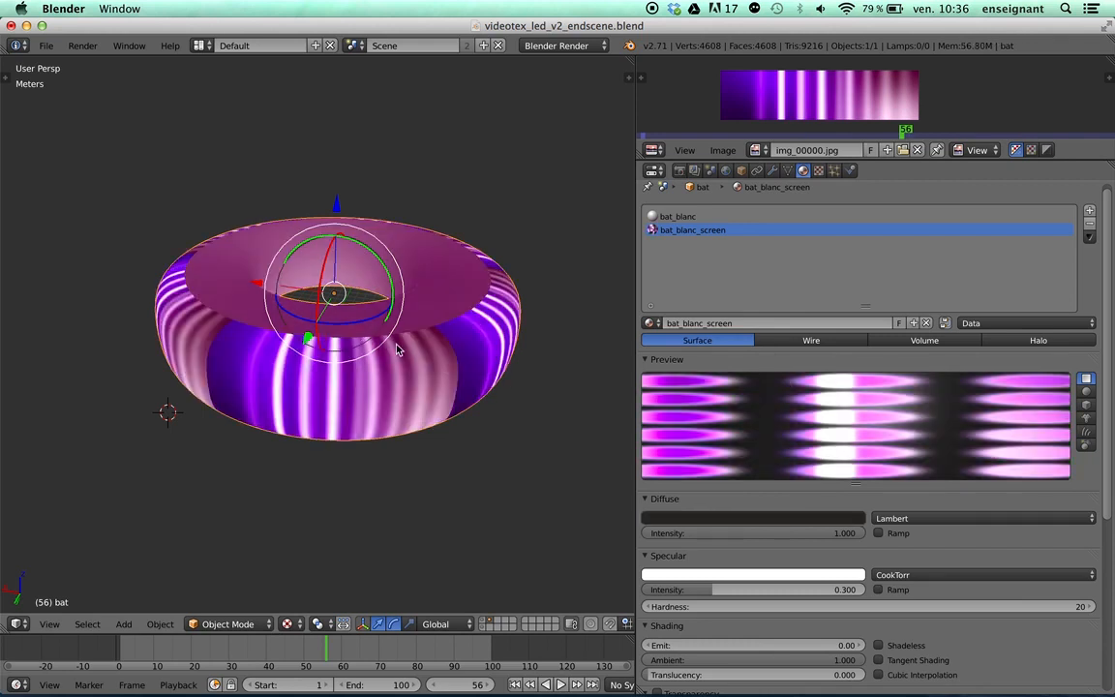
- Set the render resolution scale to 200% and draw a render border around the ring's middle section in camera view
{"action": "left_click", "coordinate": [82, 45]}
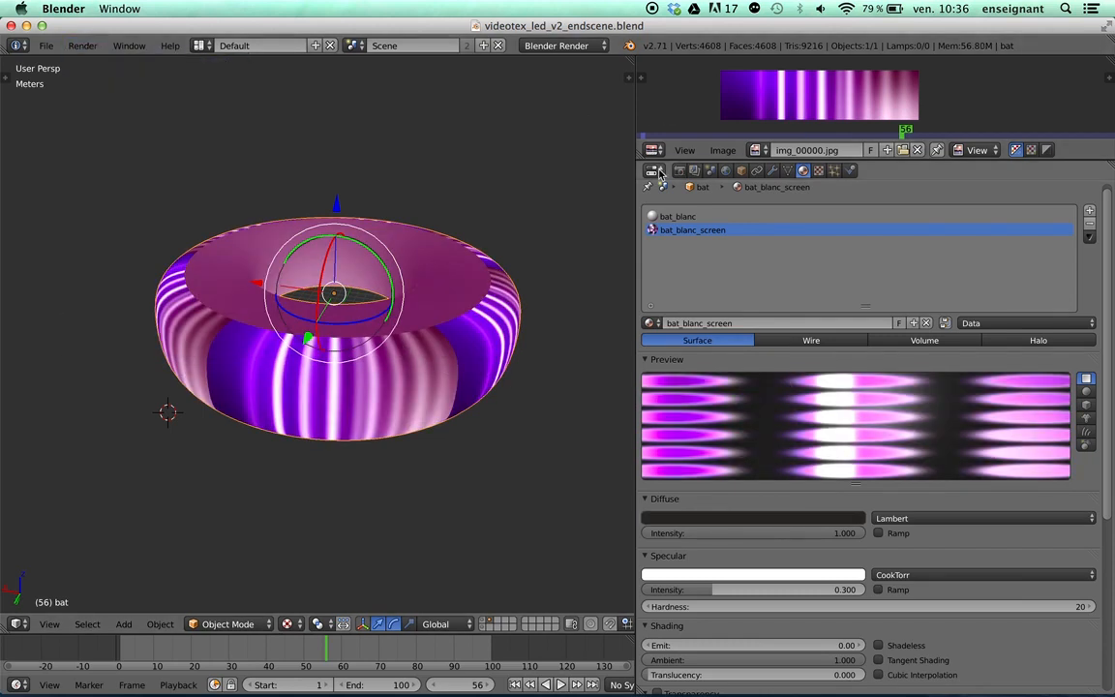
{"action": "left_click", "coordinate": [679, 171]}
{"action": "left_click", "coordinate": [833, 344]}
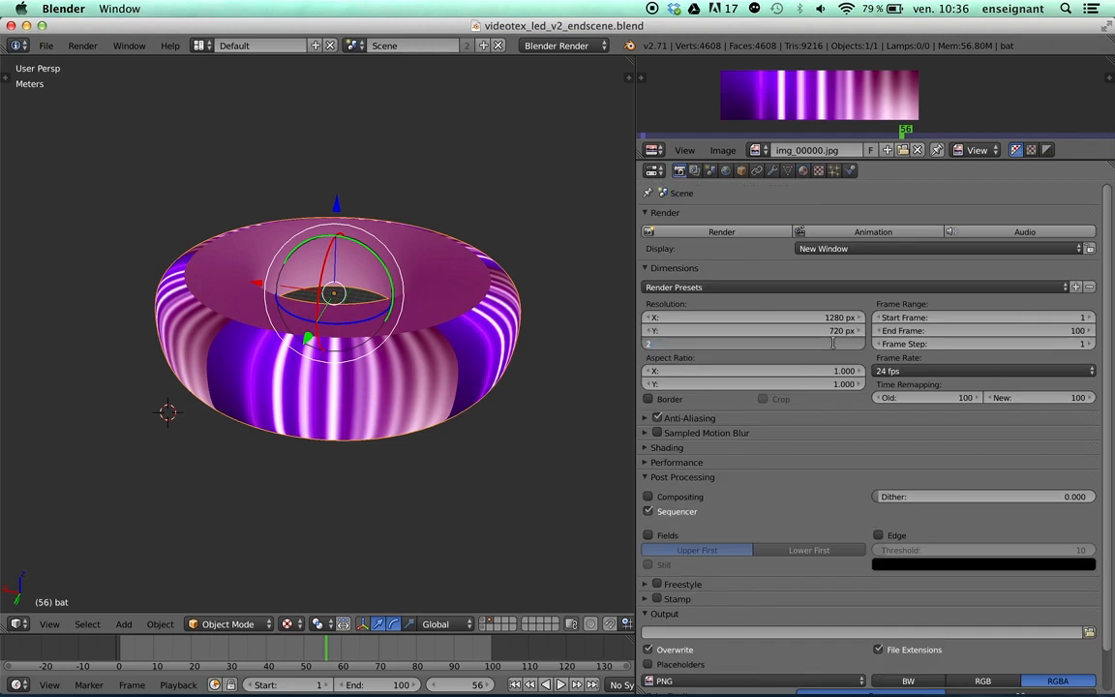
{"action": "type", "text": "200"}
{"action": "key", "text": "Return"}
{"action": "key", "text": "KP_0"}
{"action": "key", "text": "ctrl+b"}
{"action": "left_click_drag", "start_coordinate": [228, 137], "coordinate": [421, 341]}
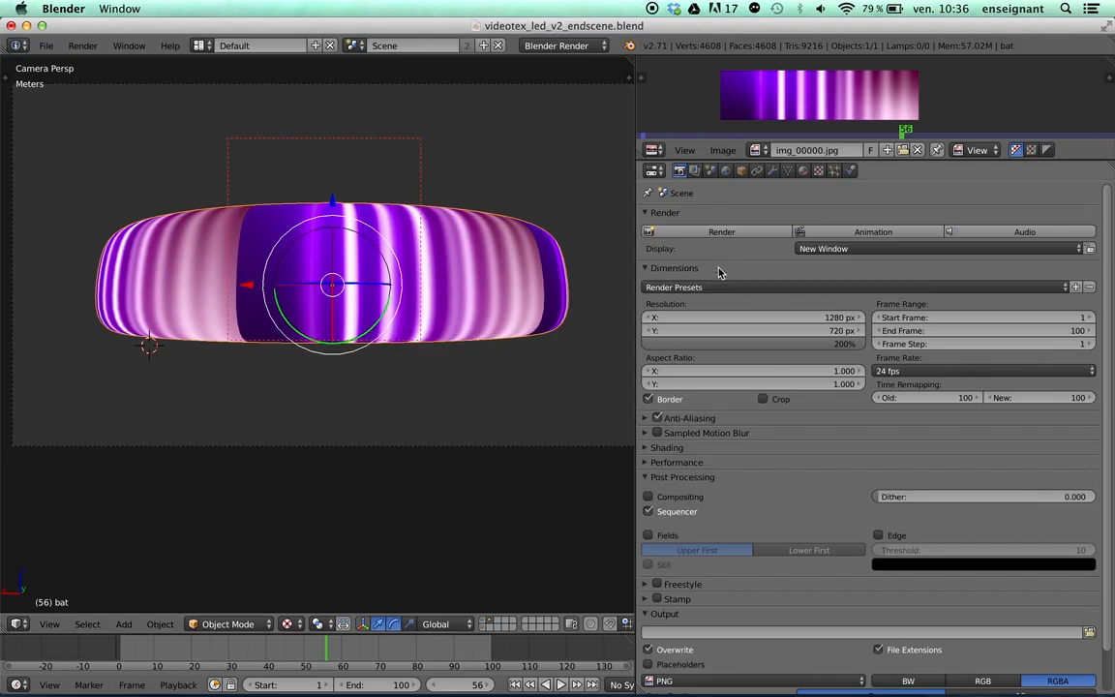
- Render the bordered region and examine the LED dots close up
{"action": "left_click", "coordinate": [728, 232]}
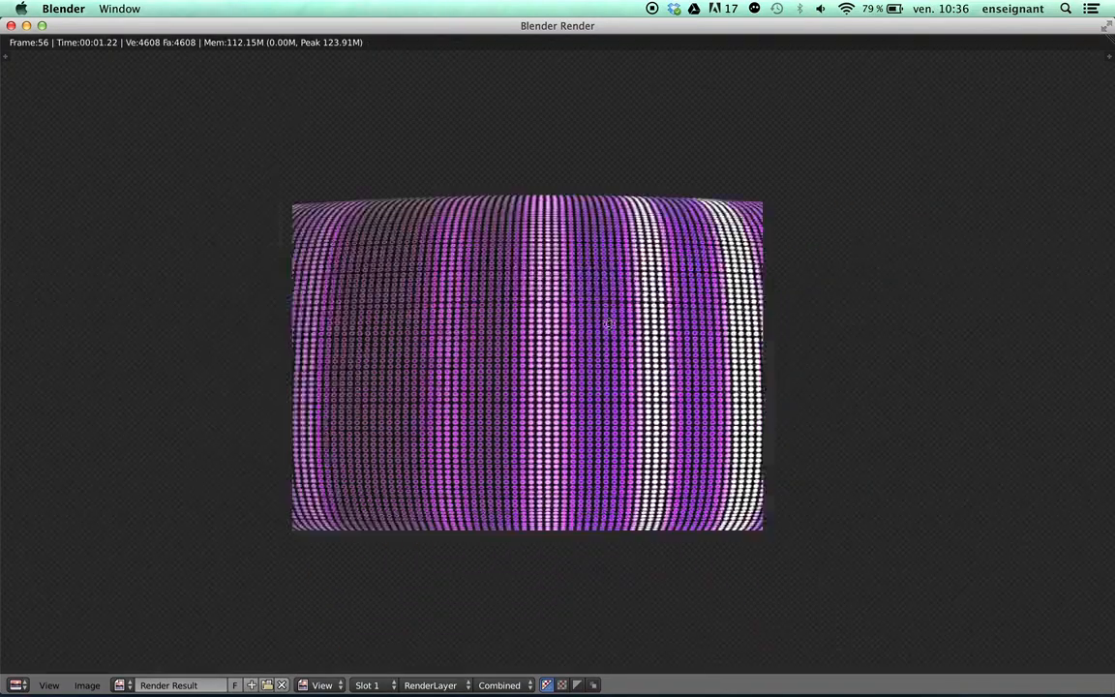
{"action": "scroll", "coordinate": [594, 285], "scroll_direction": "up", "scroll_amount": 1}
{"action": "scroll", "coordinate": [600, 290], "scroll_direction": "down", "scroll_amount": 2}
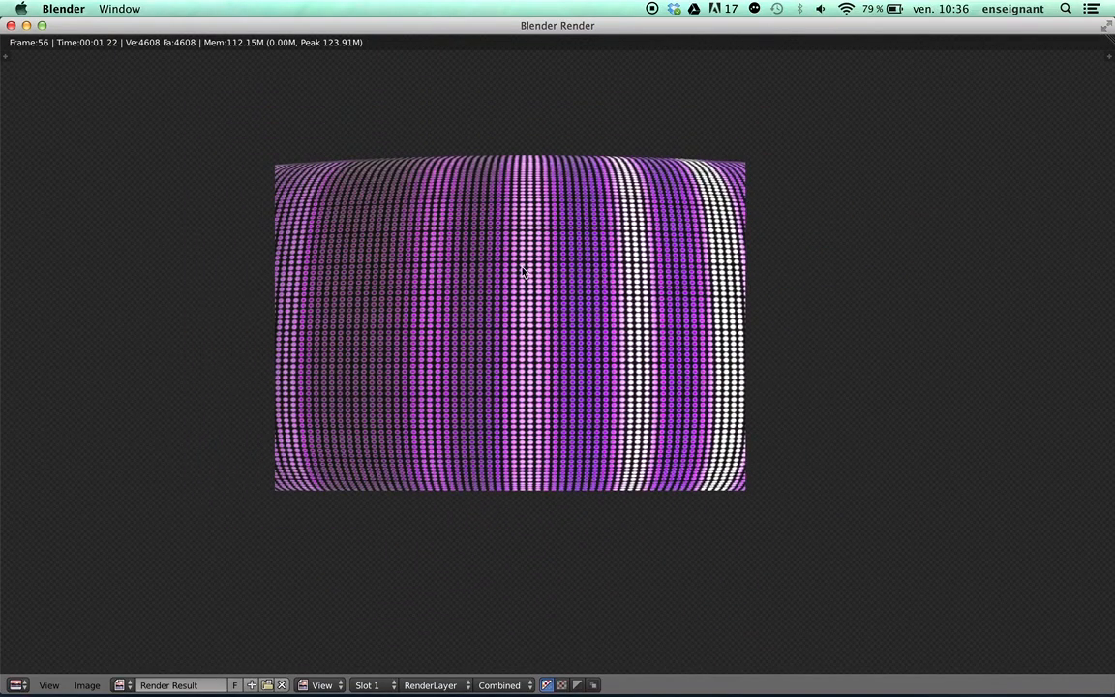
{"action": "scroll", "coordinate": [528, 278], "scroll_direction": "up", "scroll_amount": 1}
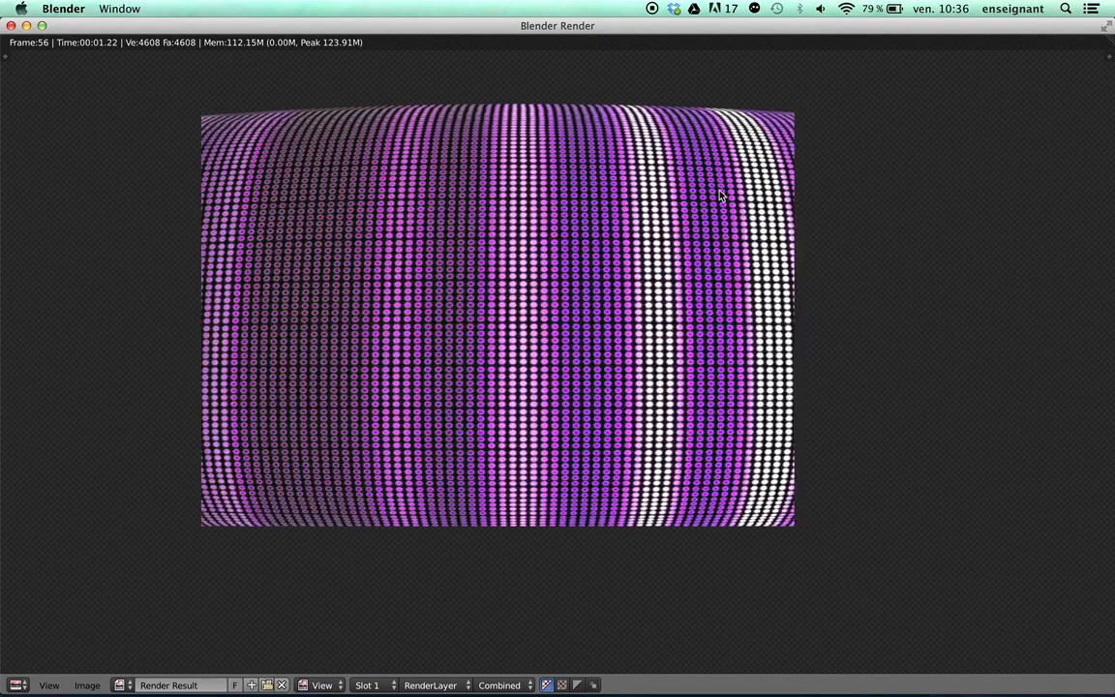
{"action": "scroll", "coordinate": [721, 196], "scroll_direction": "down", "scroll_amount": 1}
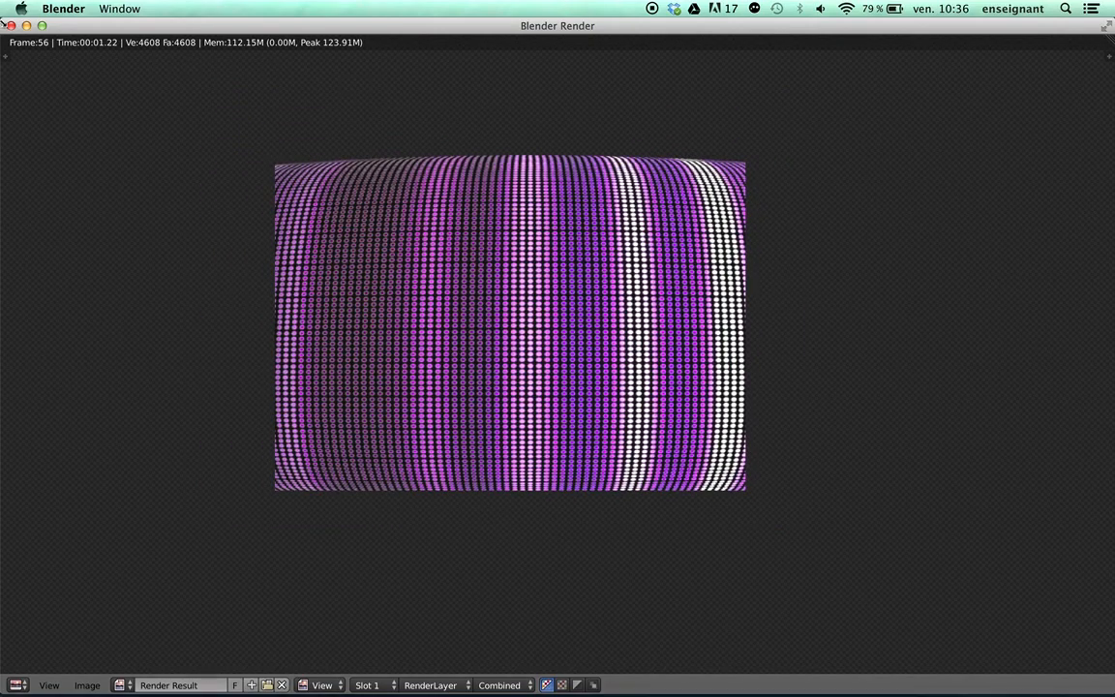
- Close the render, clear the render border and set the resolution scale to 100%
{"action": "key", "text": "Escape"}
{"action": "key", "text": "ctrl+b"}
{"action": "left_click_drag", "start_coordinate": [95, 121], "coordinate": [632, 455]}
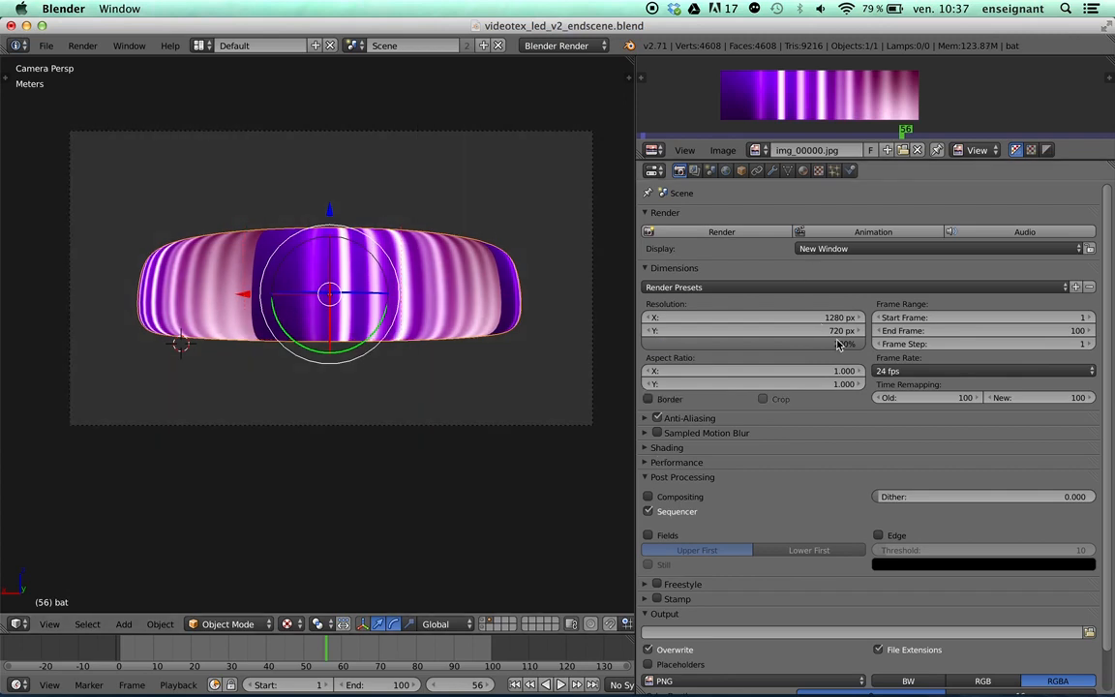
{"action": "left_click", "coordinate": [838, 343]}
{"action": "type", "text": "200"}
{"action": "key", "text": "Return"}
- Move the ring building to the scene layer and display the layers holding the walkway, night-city backdrop and ground plane
{"action": "middle_click_drag", "start_coordinate": [413, 560], "coordinate": [398, 292]}
{"action": "key", "text": "m"}
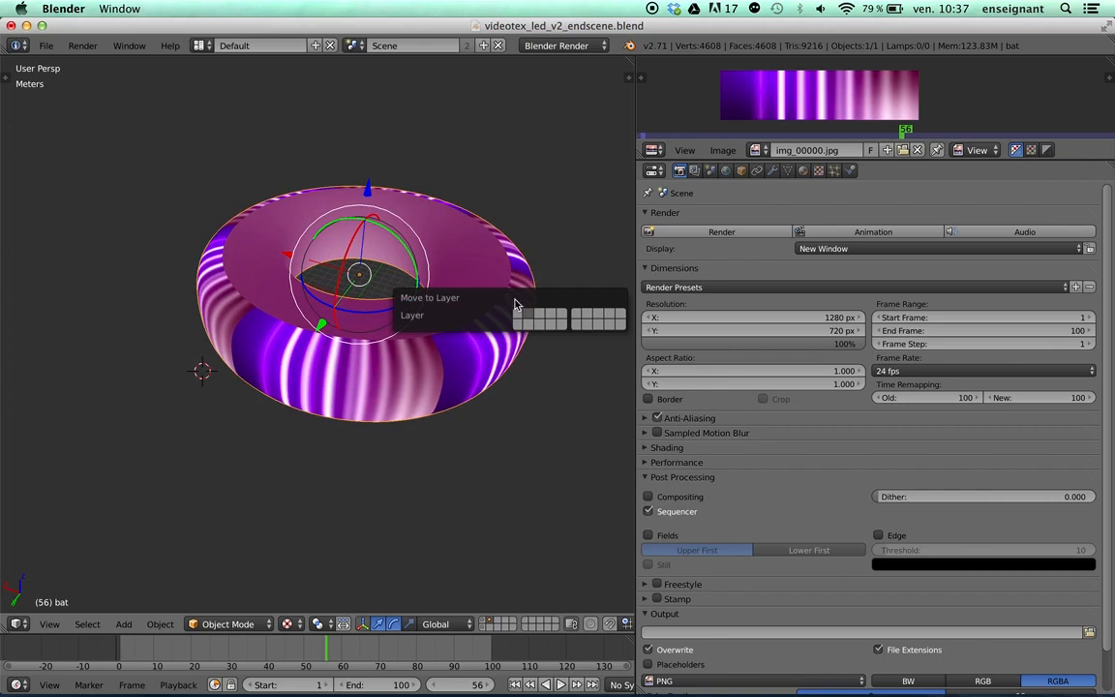
{"action": "key", "text": "2"}
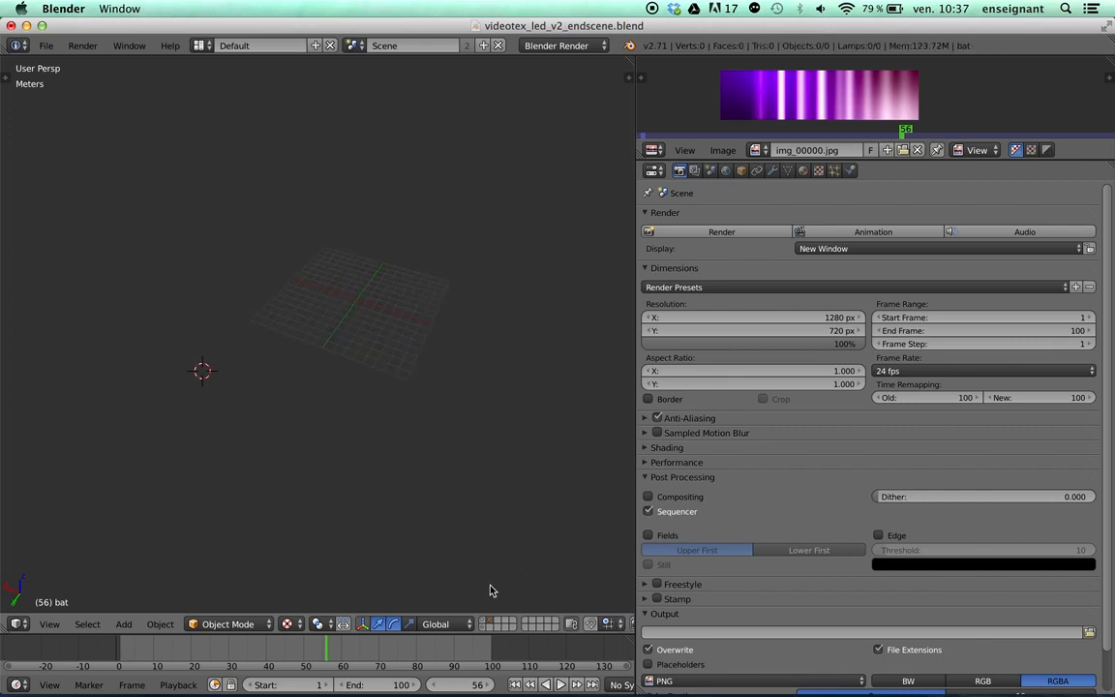
{"action": "left_click", "coordinate": [483, 620]}
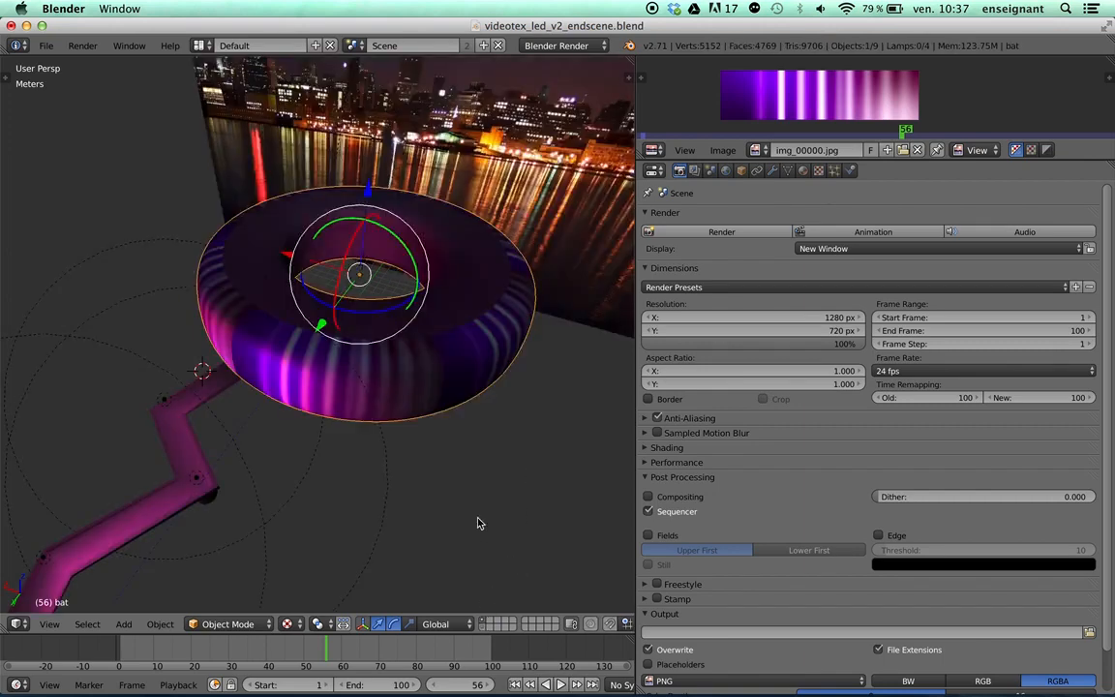
{"action": "left_click", "coordinate": [492, 621]}
{"action": "left_click", "coordinate": [485, 620], "text": "shift"}
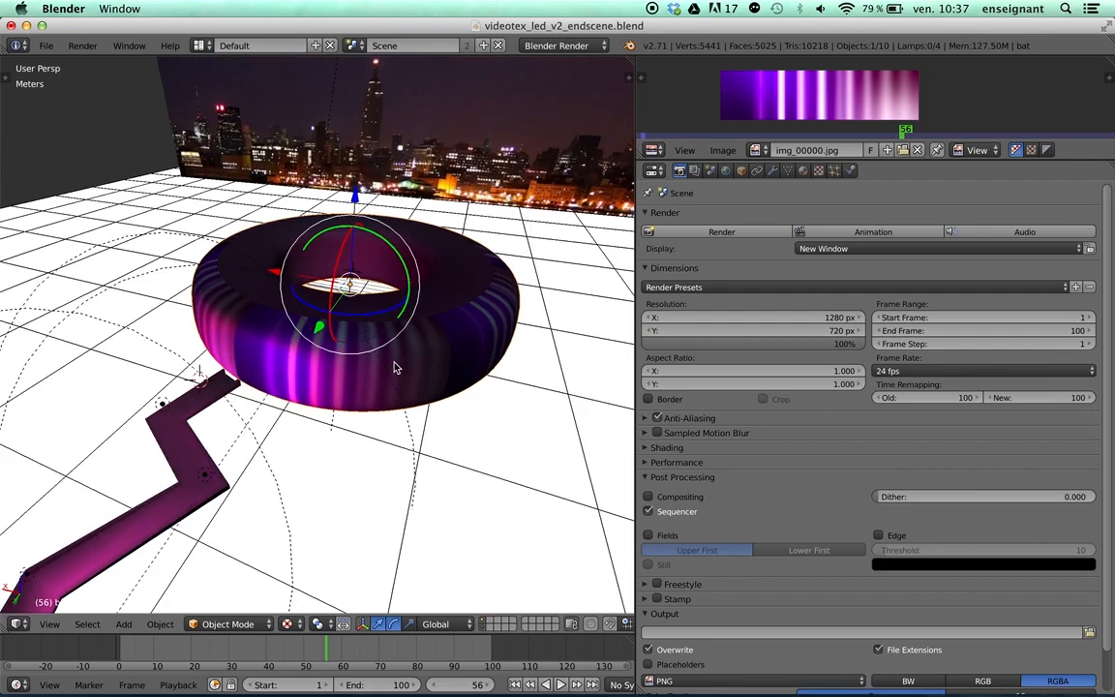
- Render the full scene from the camera, examine the LED facade and its water reflection, and close the render
{"action": "key", "text": "KP_0"}
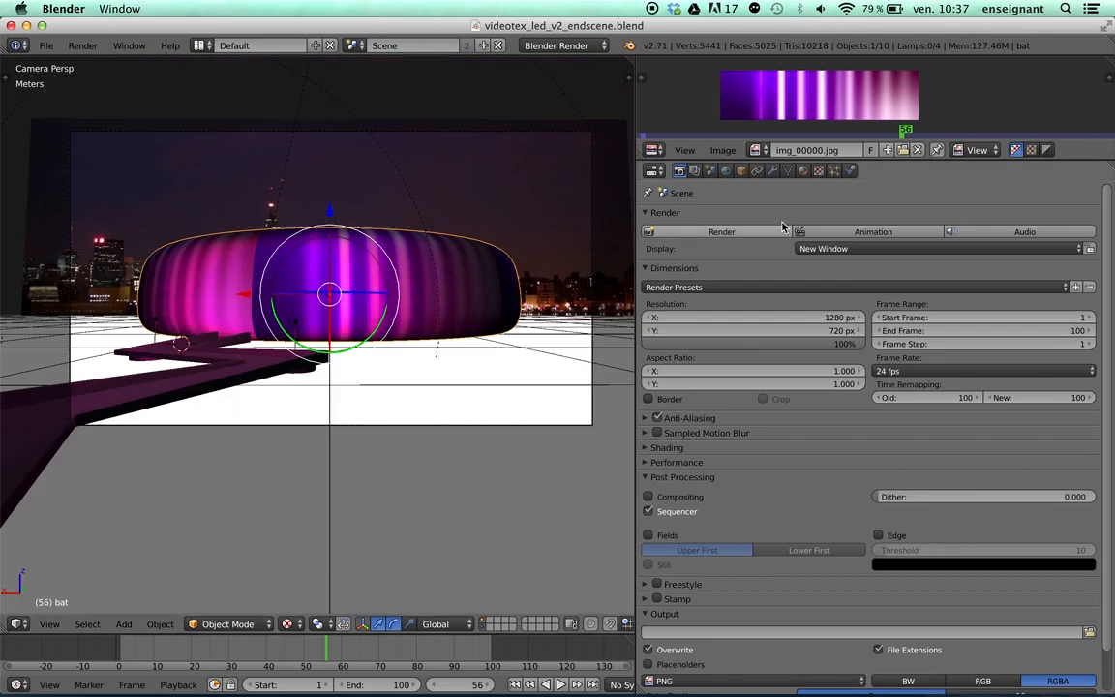
{"action": "key", "text": "F12"}
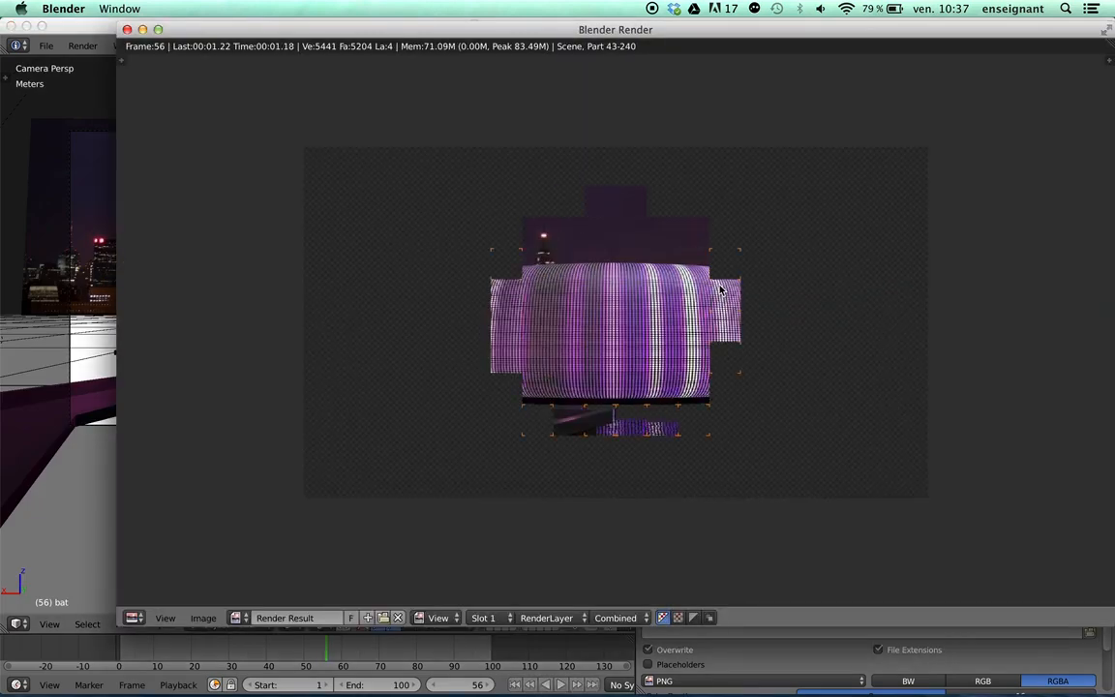
{"action": "scroll", "coordinate": [720, 288], "scroll_direction": "up", "scroll_amount": 1}
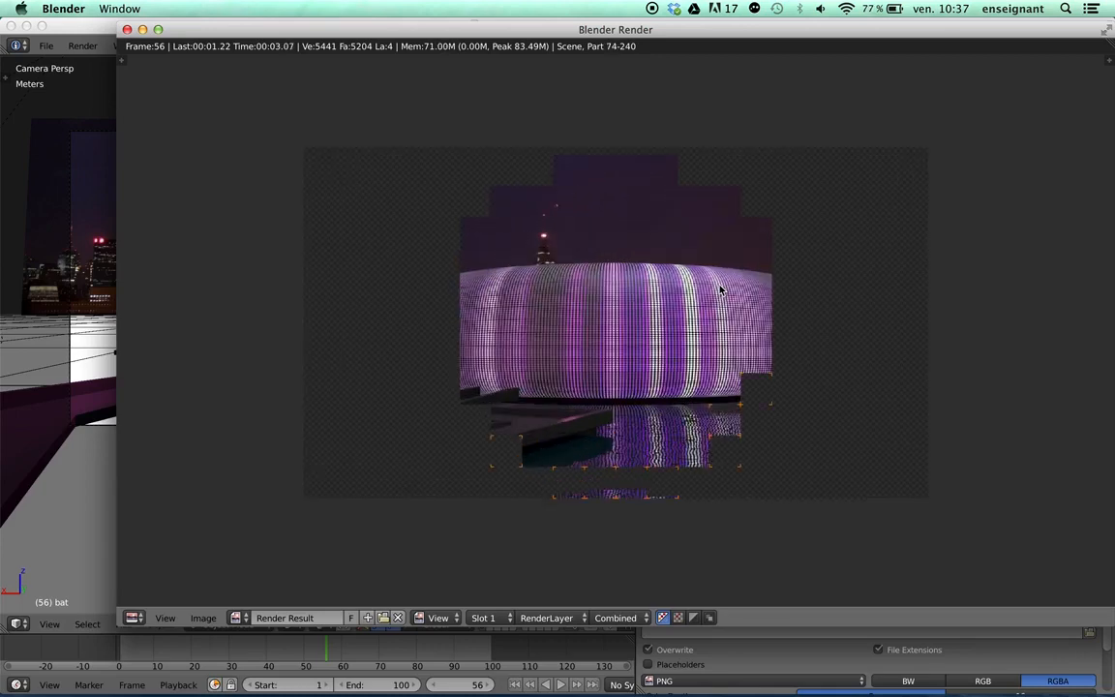
{"action": "scroll", "coordinate": [720, 289], "scroll_direction": "down", "scroll_amount": 1}
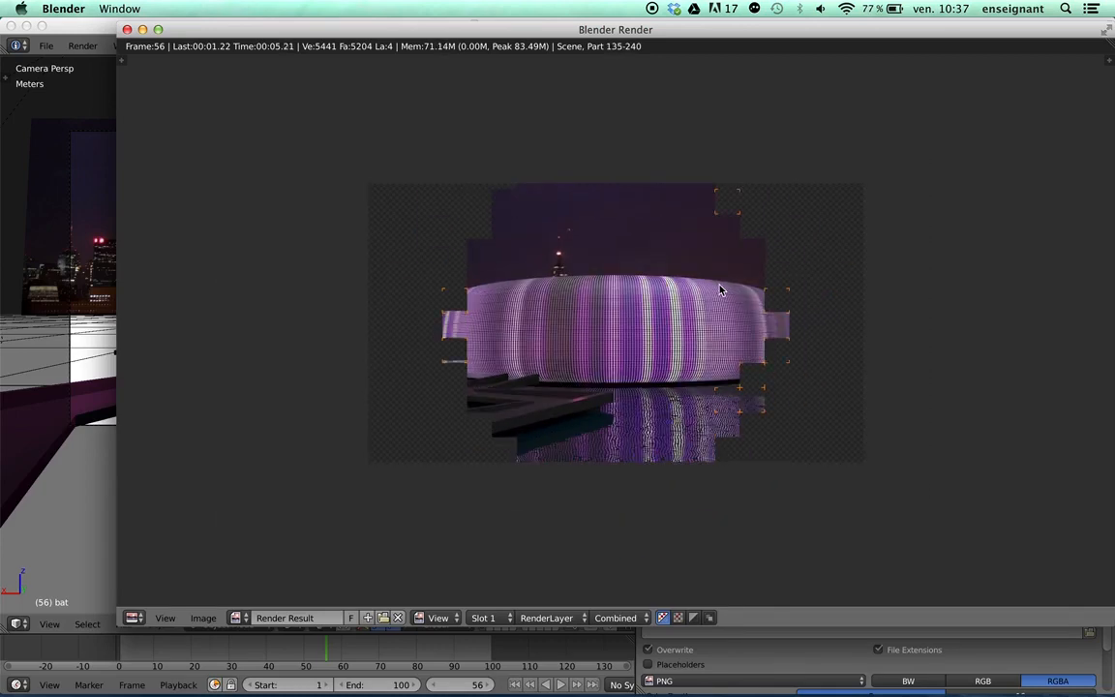
{"action": "scroll", "coordinate": [710, 367], "scroll_direction": "up", "scroll_amount": 1}
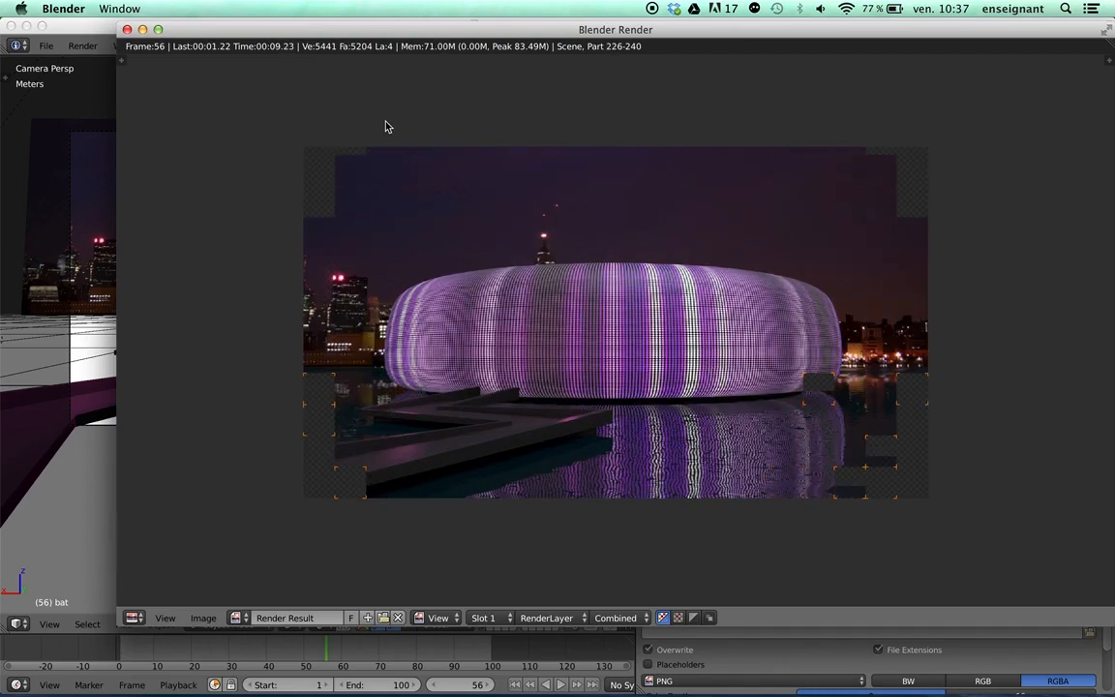
{"action": "left_click", "coordinate": [126, 29]}
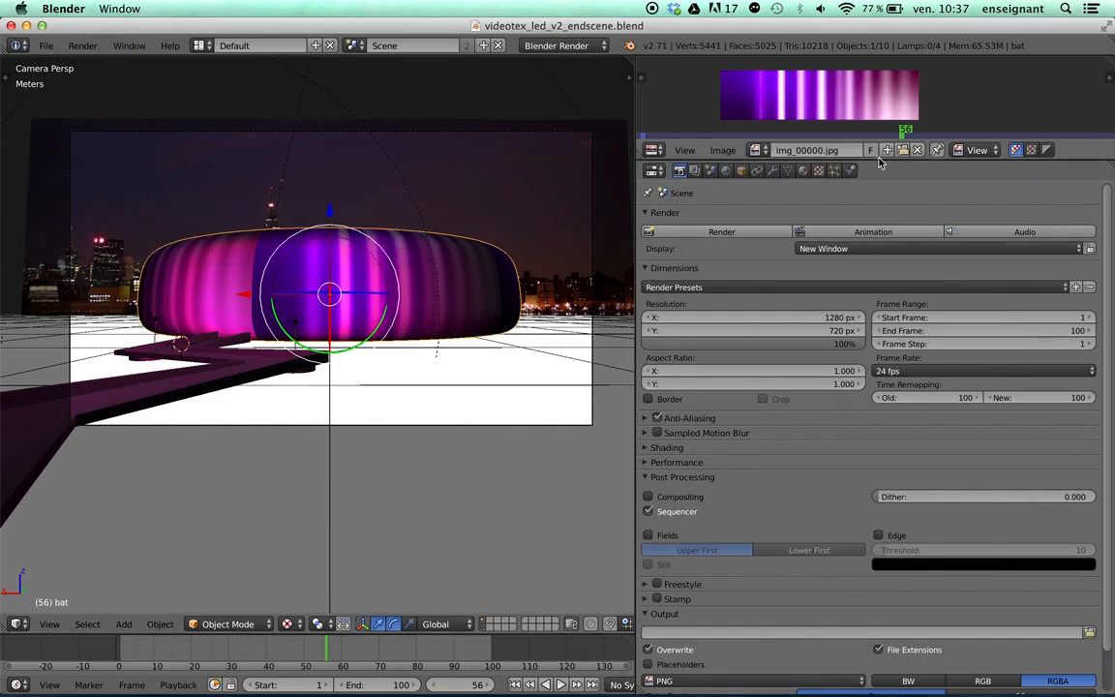
{"action": "left_click", "coordinate": [803, 170]}
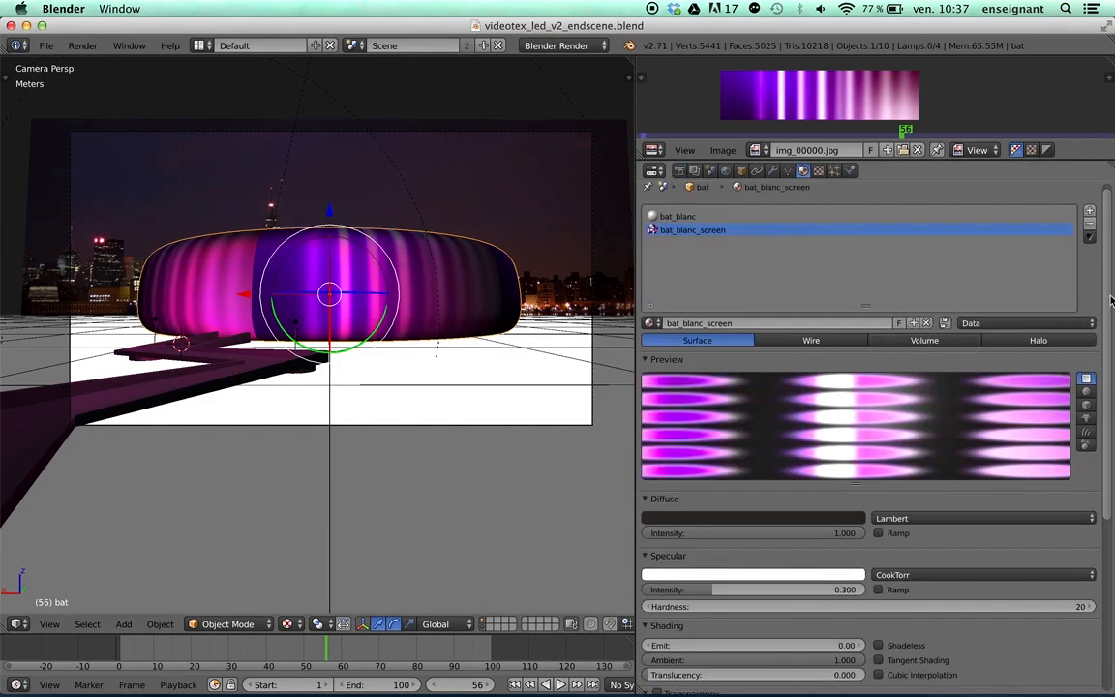
{"action": "scroll", "coordinate": [1112, 301], "scroll_direction": "down", "scroll_amount": 5}
{"action": "scroll", "coordinate": [1111, 260], "scroll_direction": "up", "scroll_amount": 5}
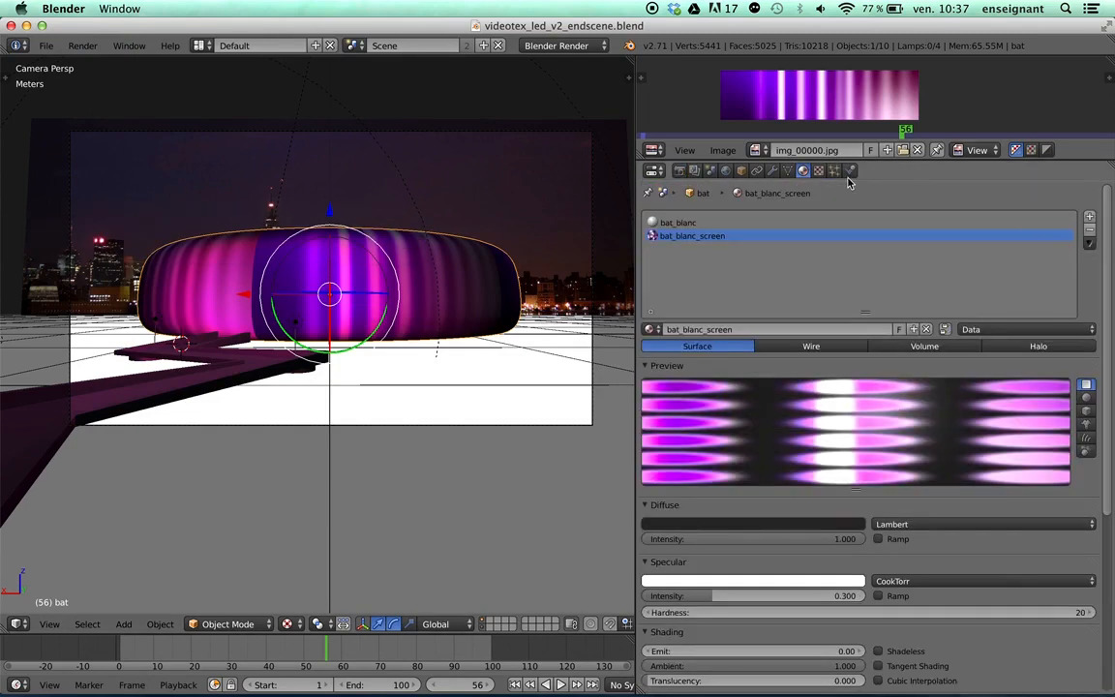
{"action": "left_click", "coordinate": [818, 171]}
{"action": "left_click", "coordinate": [803, 171]}
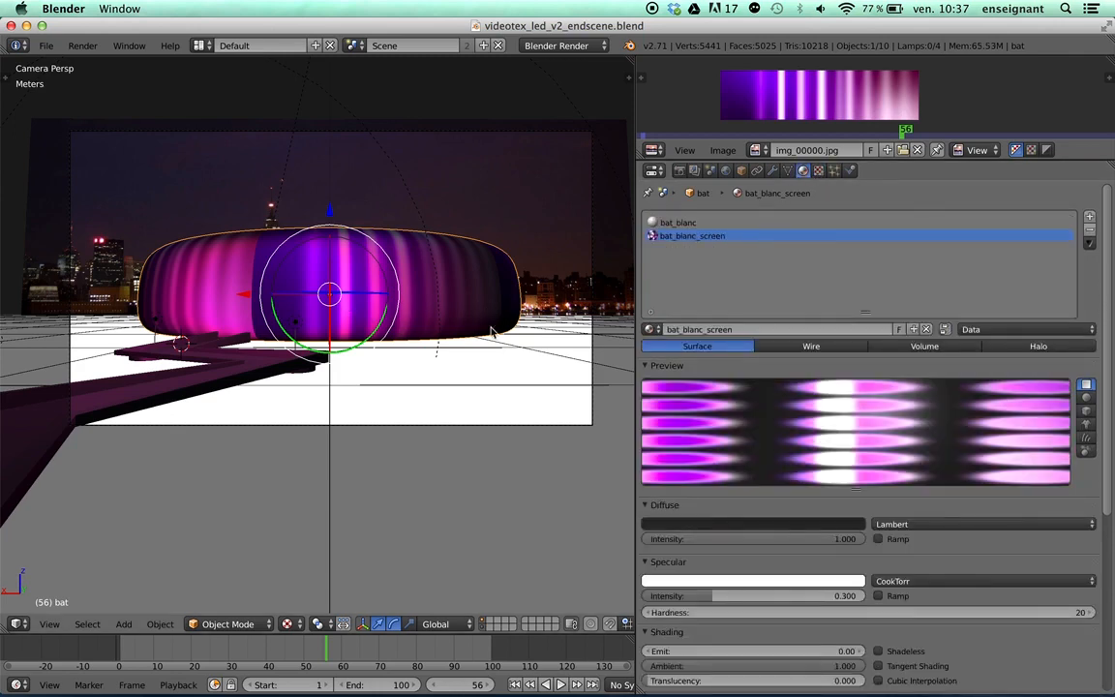
{"action": "left_click", "coordinate": [694, 171]}
{"action": "left_click", "coordinate": [678, 171]}
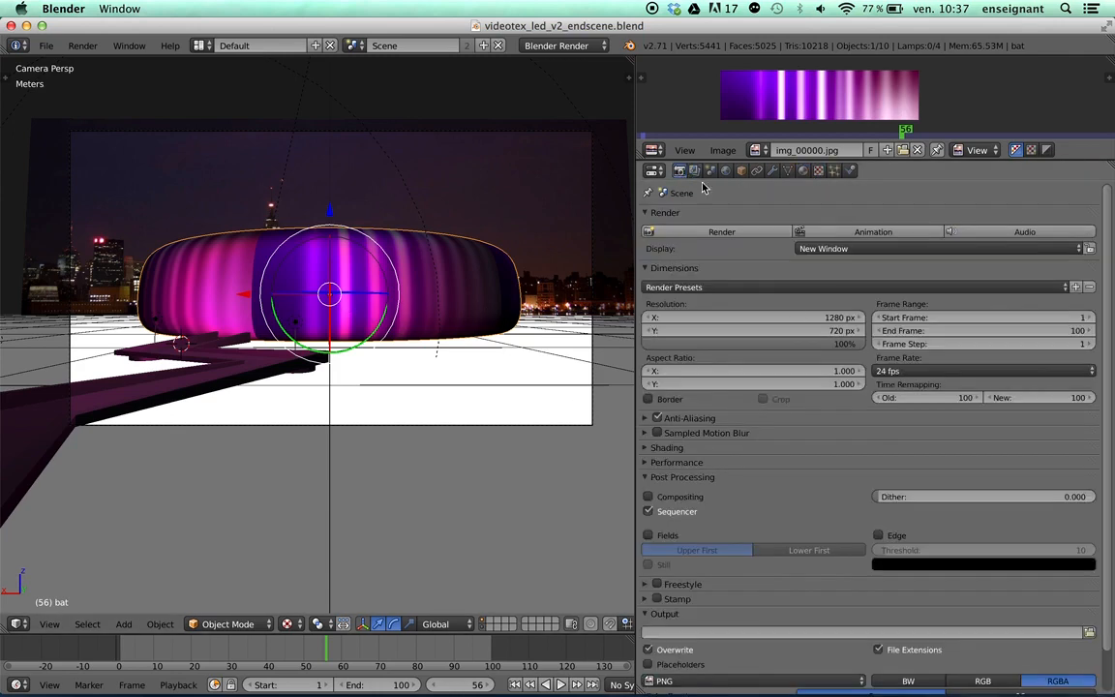
{"action": "left_click", "coordinate": [694, 171]}
- Switch to Finder, preview render.png from the videotex_ledpanel folder on the Bureau, and return to Blender
{"action": "key", "text": "super+Tab"}
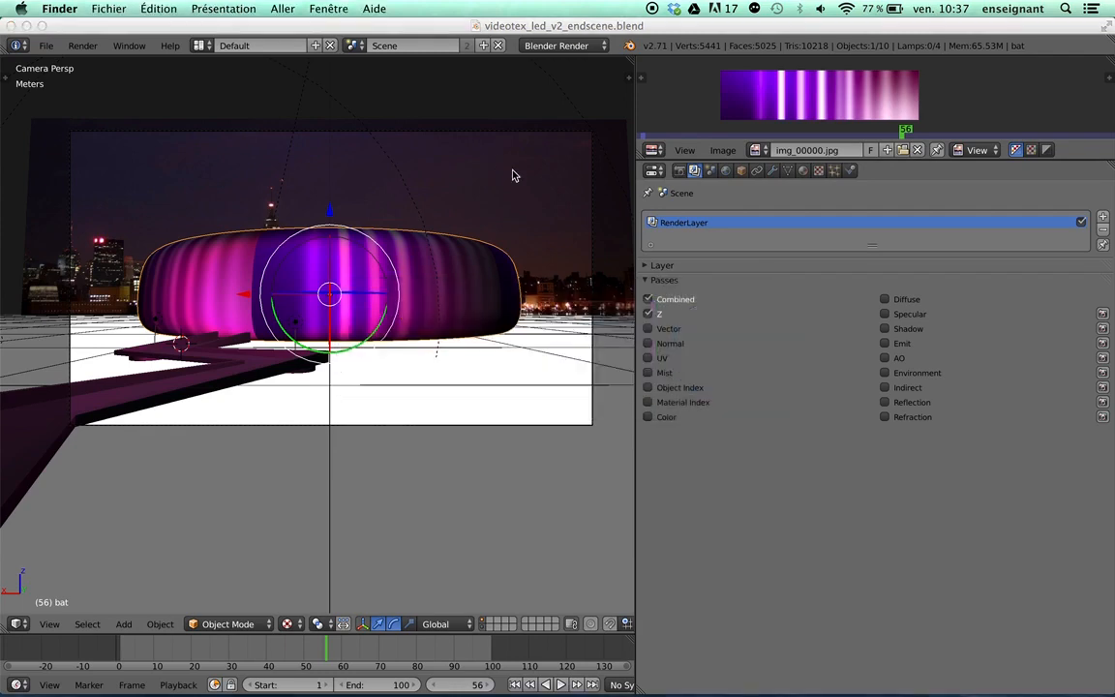
{"action": "key", "text": "super+n"}
{"action": "left_click", "coordinate": [204, 184]}
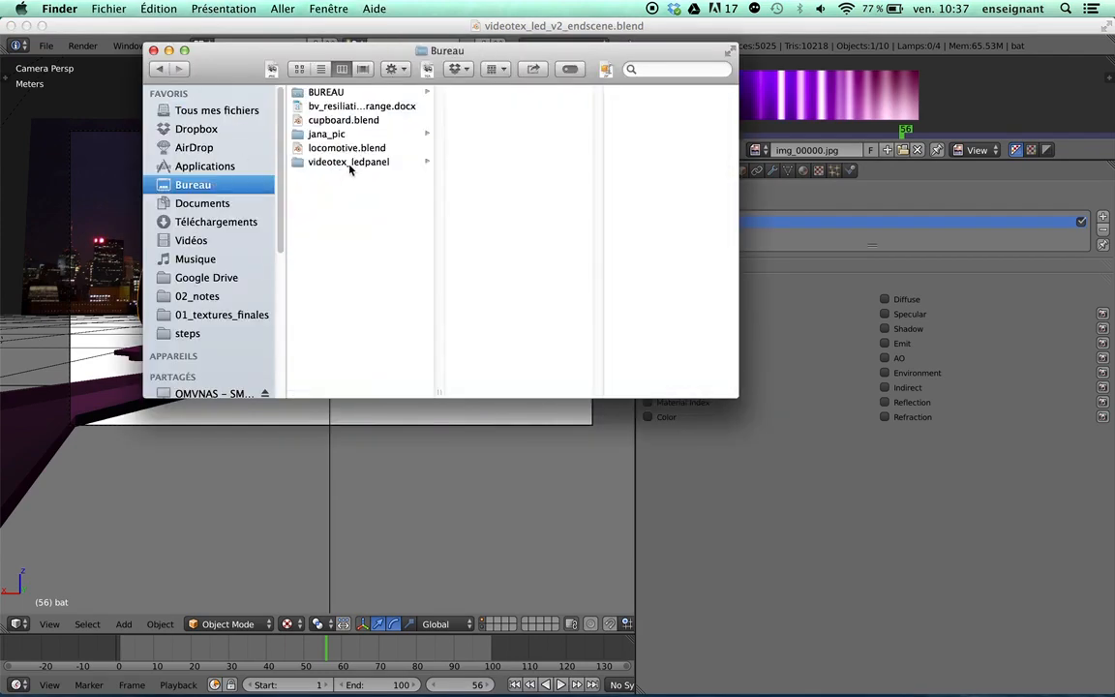
{"action": "left_click", "coordinate": [358, 160]}
{"action": "left_click", "coordinate": [479, 139]}
{"action": "key", "text": "space"}
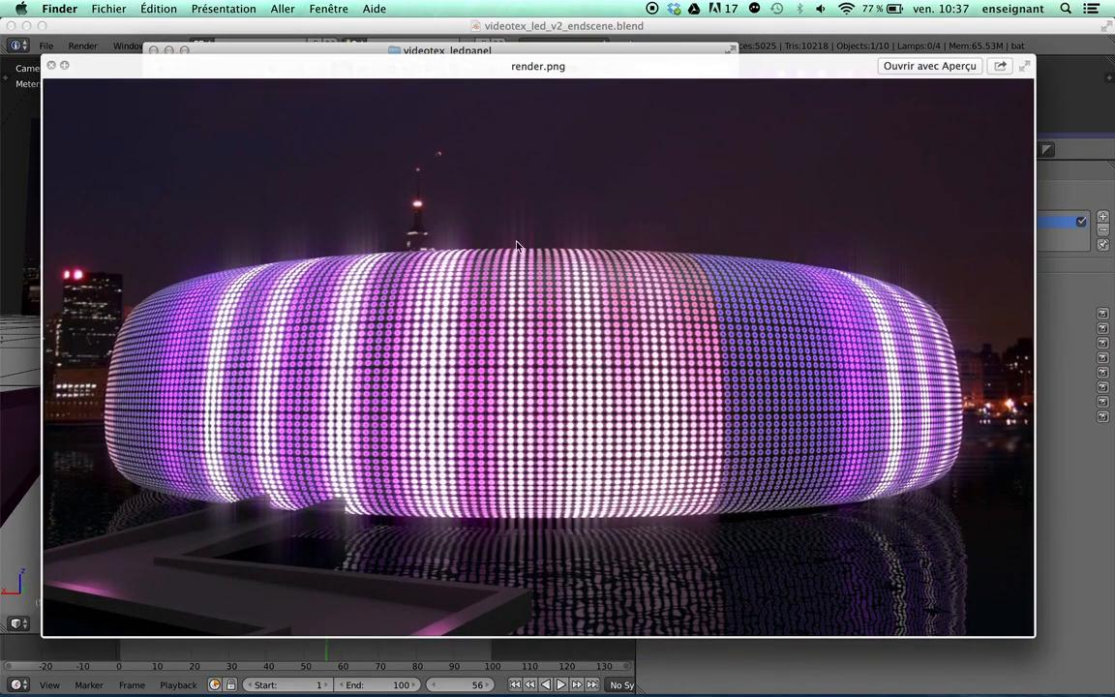
{"action": "key", "text": "space"}
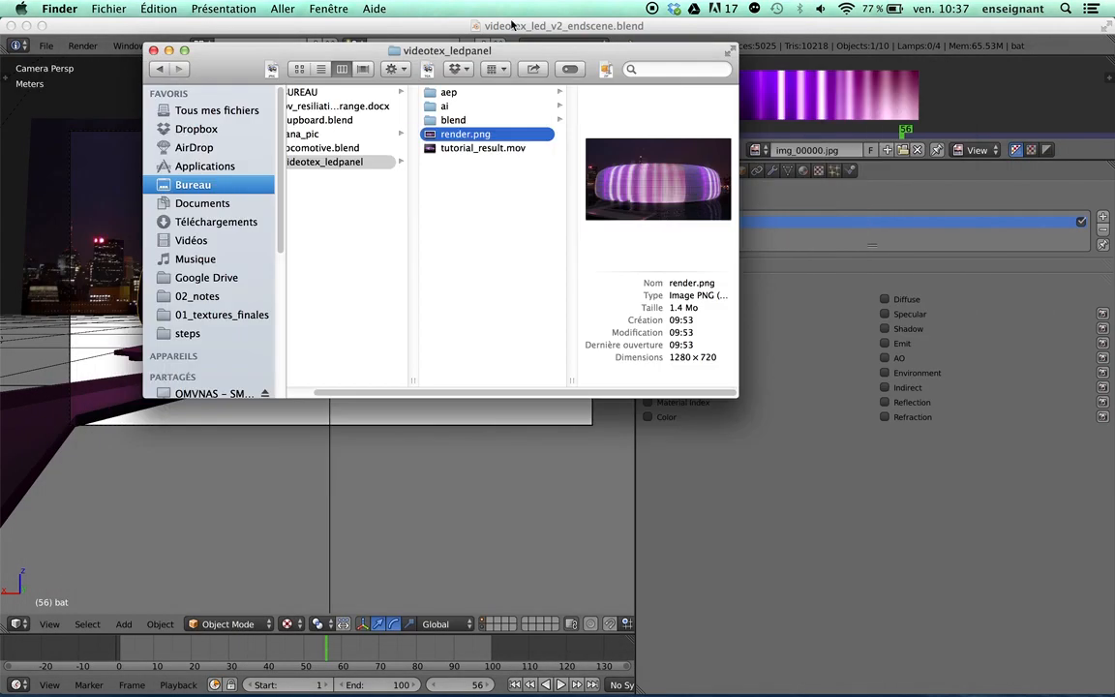
{"action": "left_click", "coordinate": [588, 446]}
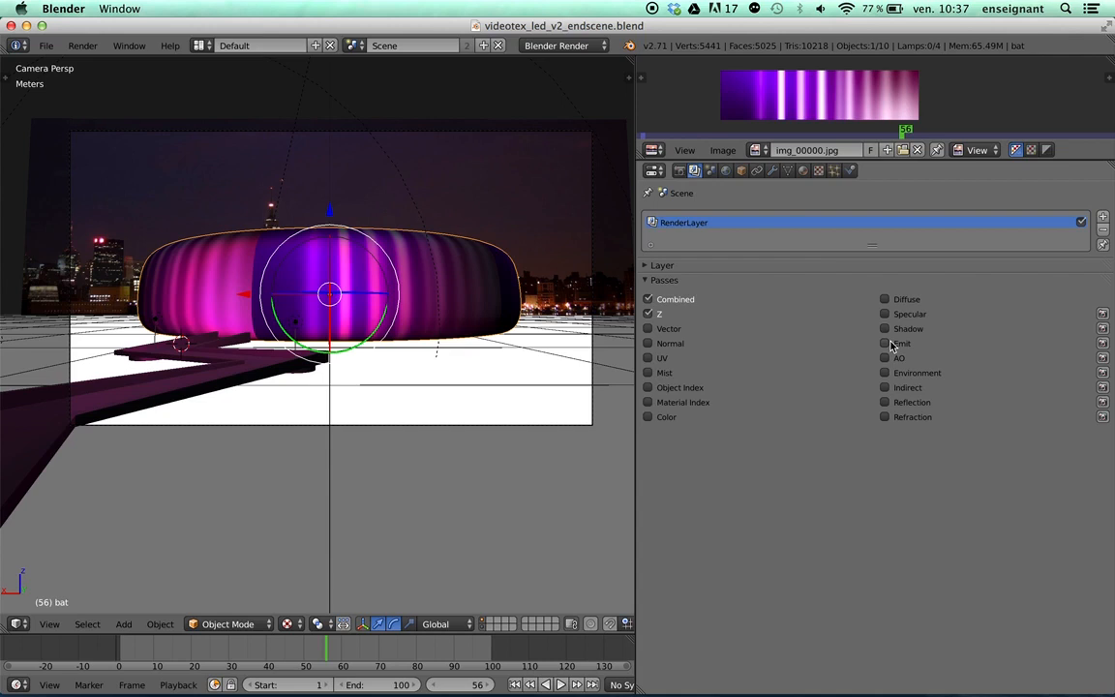
- Enable the Emit pass for the RenderLayer
{"action": "left_click", "coordinate": [680, 170]}
{"action": "left_click", "coordinate": [695, 171]}
{"action": "left_click", "coordinate": [884, 344]}
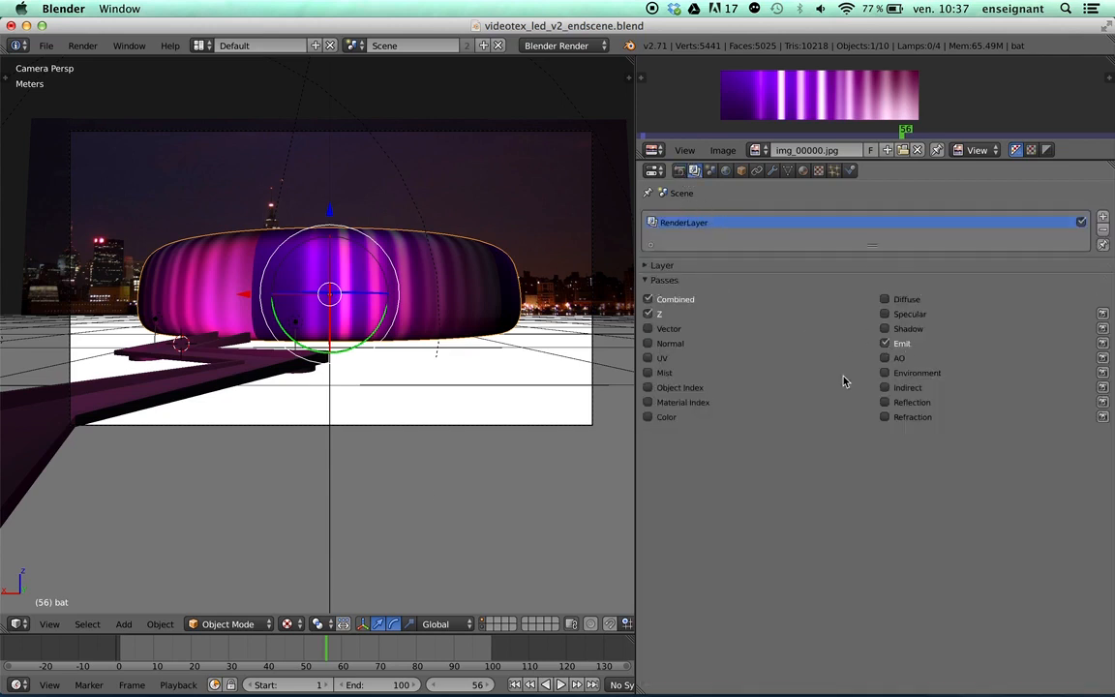
- Change the 3D view area to the compositing Node Editor, maximise it and frame the Render Layers node
{"action": "left_click", "coordinate": [18, 623]}
{"action": "left_click", "coordinate": [44, 605]}
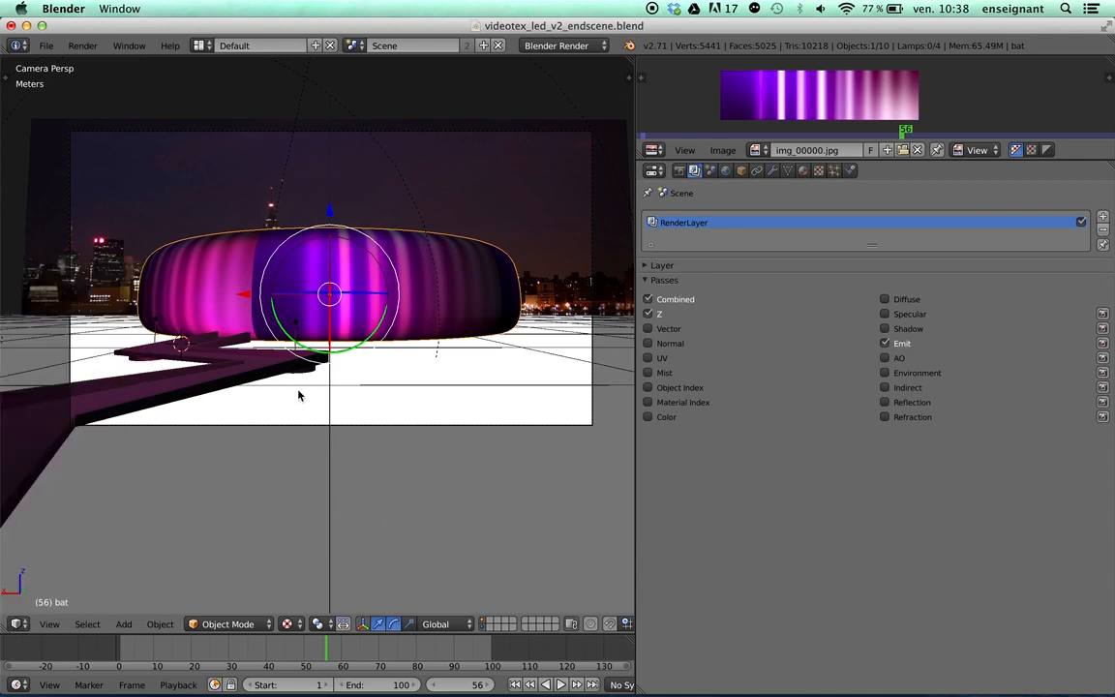
{"action": "left_click", "coordinate": [18, 623]}
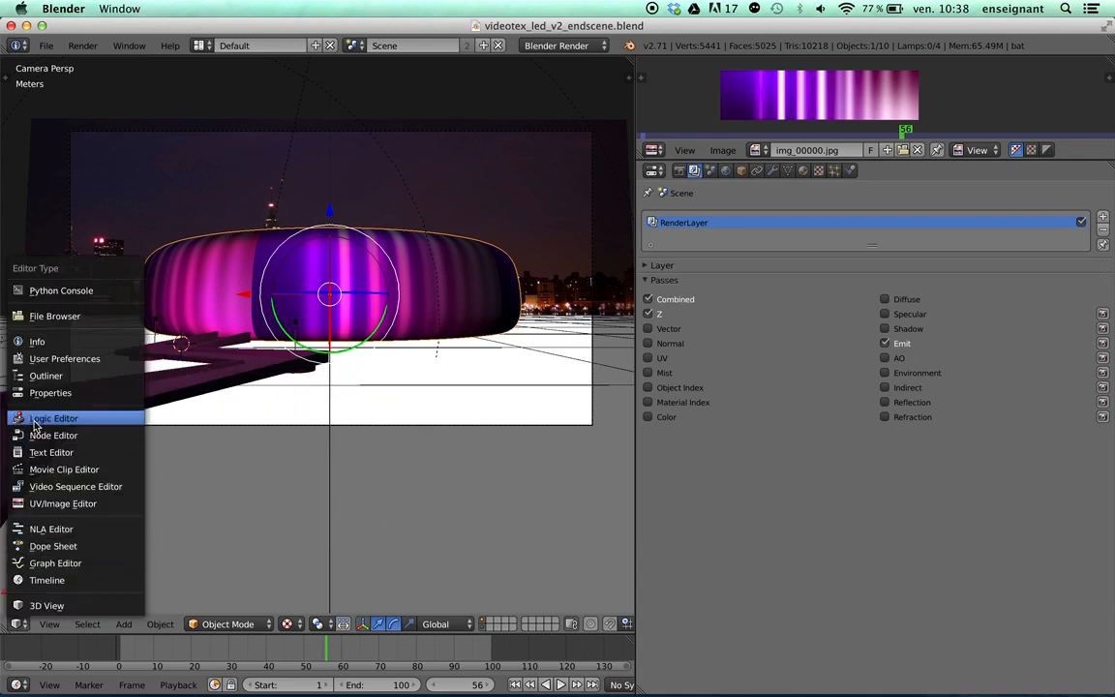
{"action": "left_click", "coordinate": [43, 379]}
{"action": "middle_click_drag", "start_coordinate": [166, 250], "coordinate": [345, 315]}
{"action": "scroll", "coordinate": [351, 286], "scroll_direction": "up", "scroll_amount": 1}
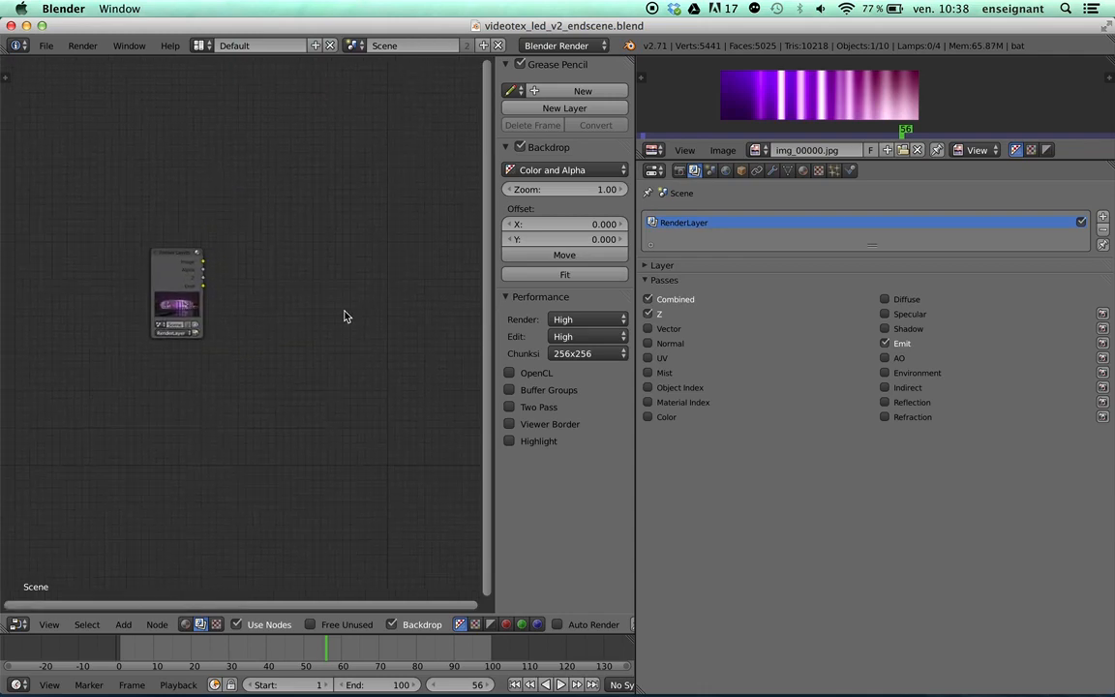
{"action": "key", "text": "shift+space"}
{"action": "scroll", "coordinate": [385, 310], "scroll_direction": "up", "scroll_amount": 4}
{"action": "middle_click_drag", "start_coordinate": [461, 326], "coordinate": [371, 428]}
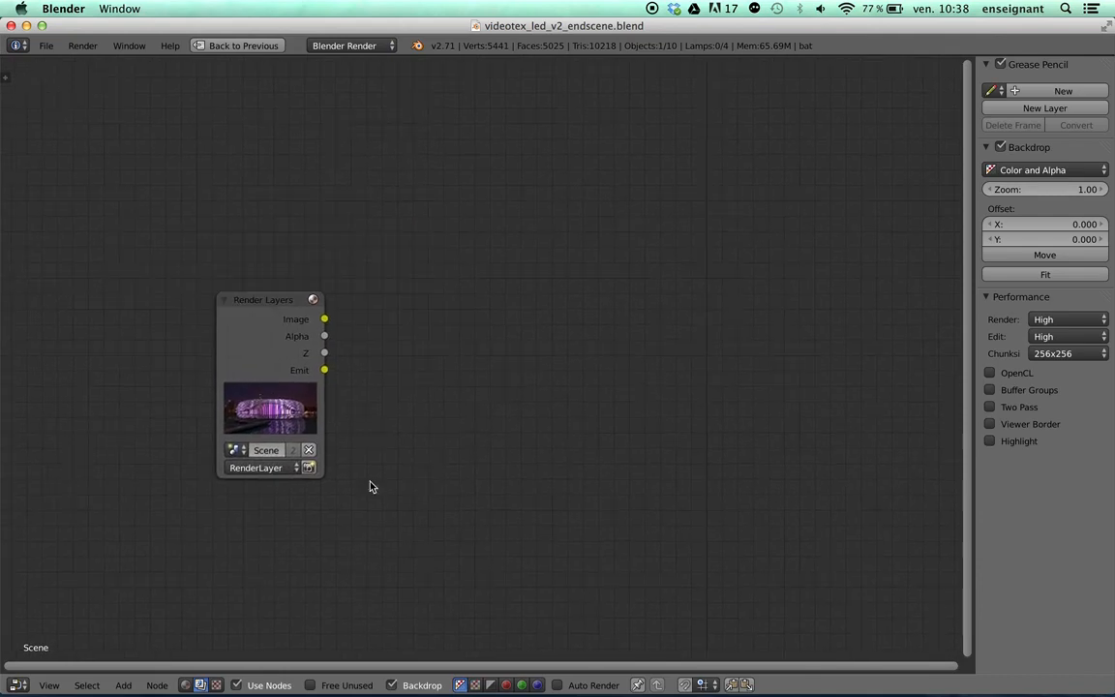
{"action": "left_click", "coordinate": [392, 685]}
{"action": "left_click", "coordinate": [394, 685]}
- Add a Viewer output node and place it to the right of the Render Layers node
{"action": "middle_click_drag", "start_coordinate": [518, 336], "coordinate": [463, 324]}
{"action": "key", "text": "shift+a"}
{"action": "key", "text": "Escape"}
{"action": "key", "text": "shift+a"}
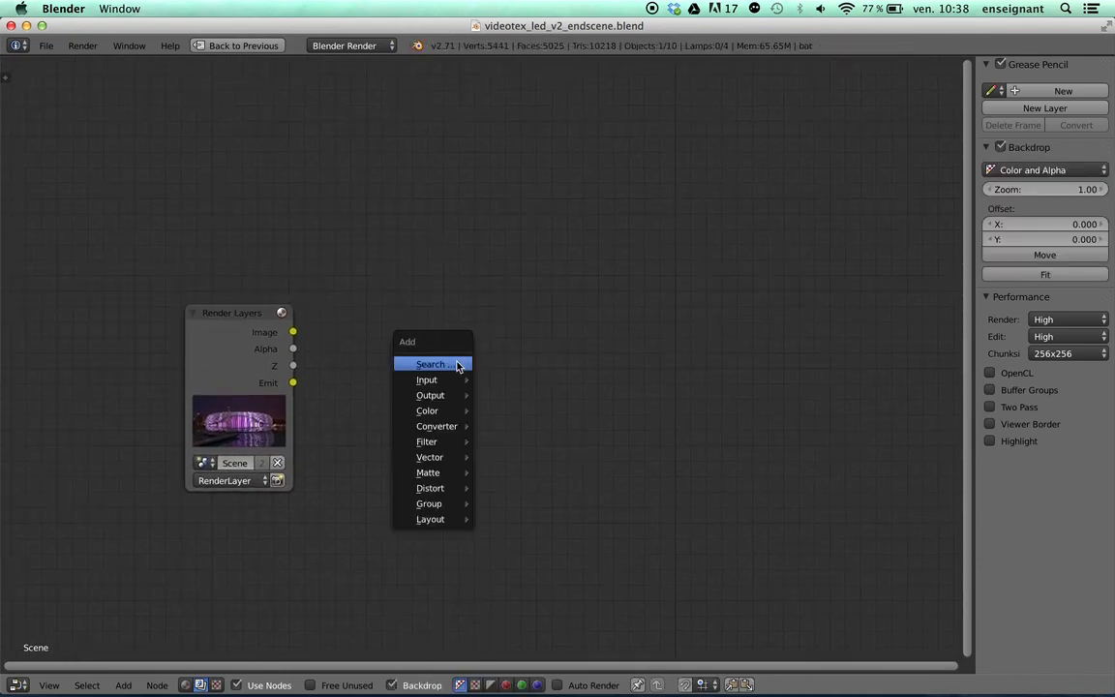
{"action": "mouse_move", "coordinate": [445, 397]}
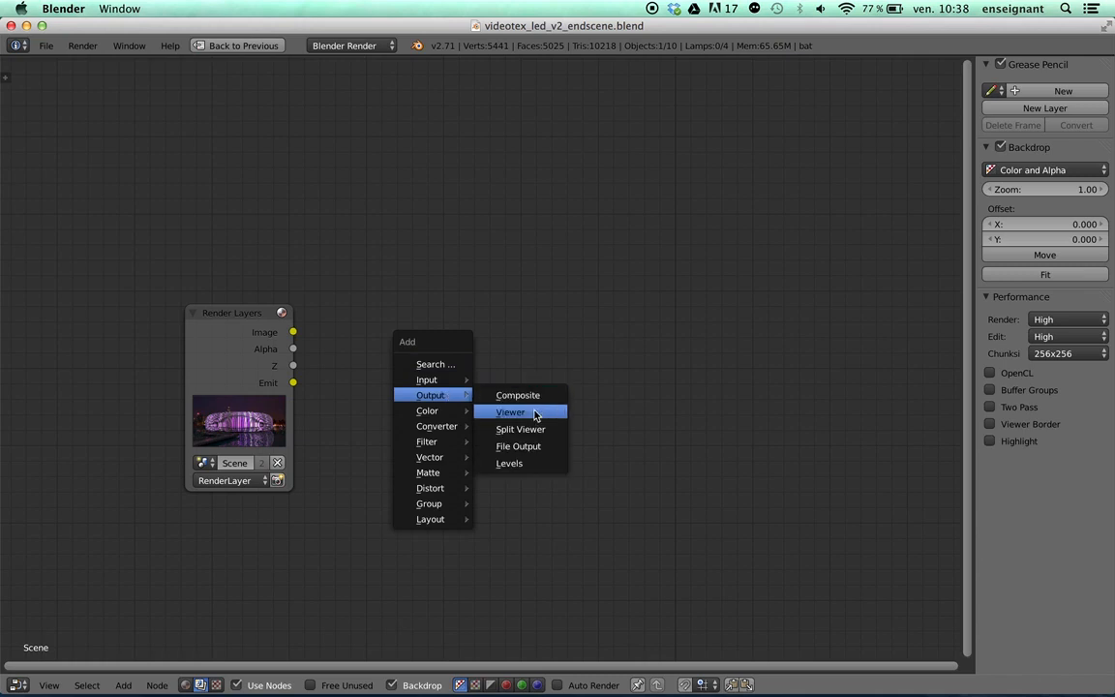
{"action": "left_click", "coordinate": [510, 411]}
{"action": "left_click", "coordinate": [448, 210]}
{"action": "left_click_drag", "start_coordinate": [249, 328], "coordinate": [222, 256]}
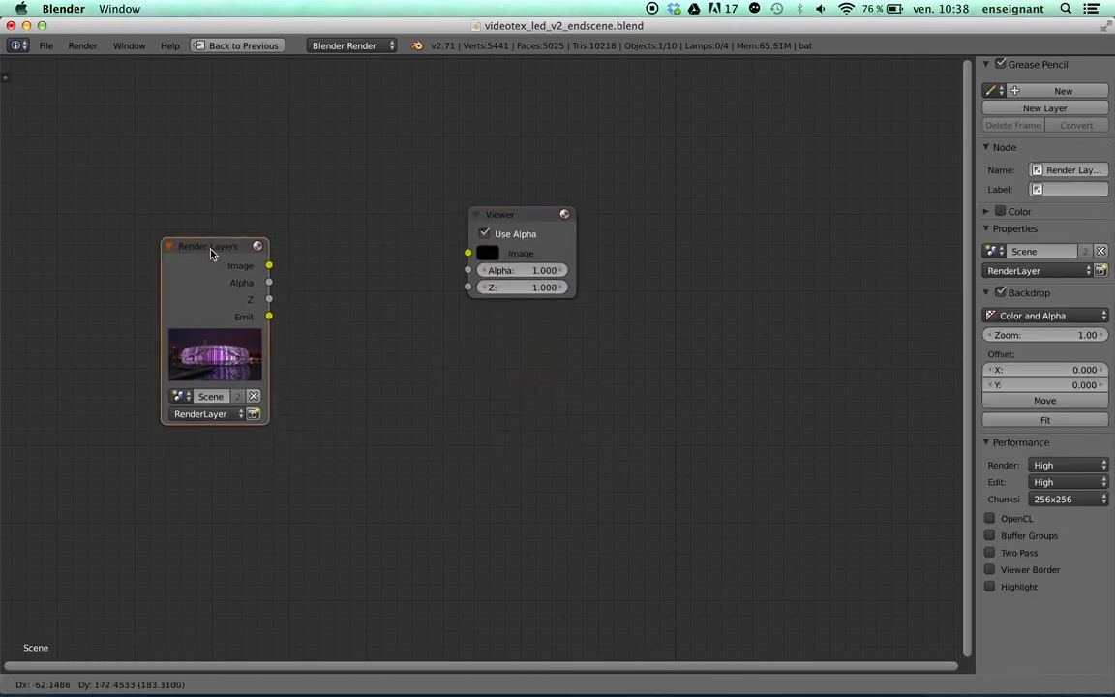
{"action": "left_click_drag", "start_coordinate": [520, 211], "coordinate": [558, 249]}
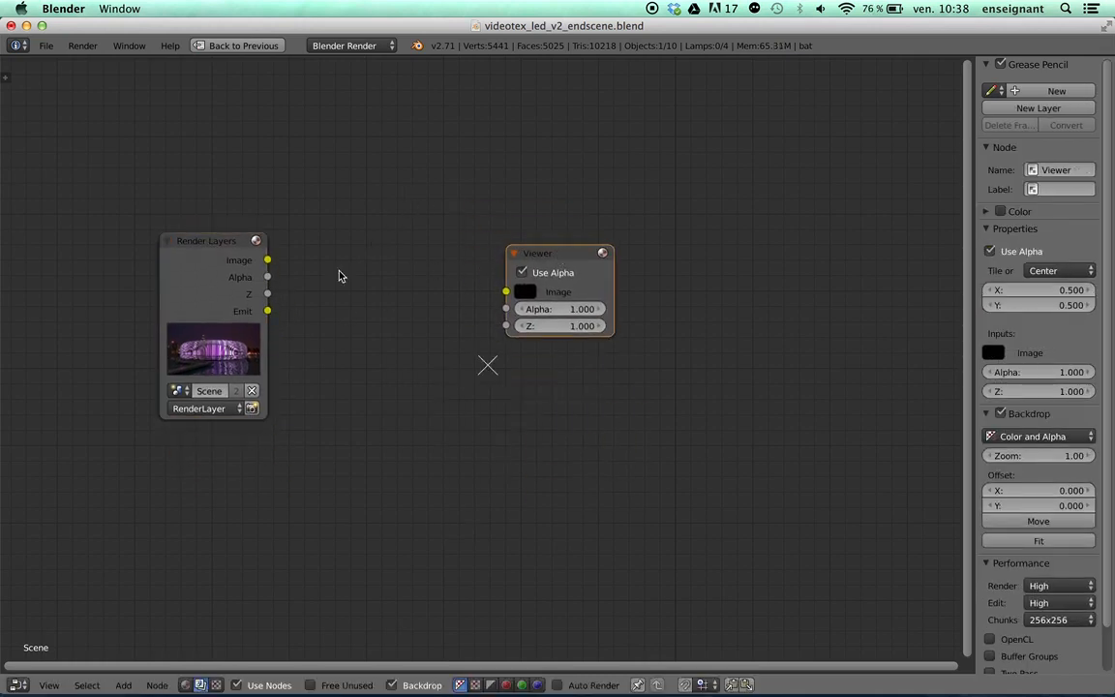
- Link the Image output of Render Layers to the Viewer and move the Viewer to the backdrop's upper edge
{"action": "left_click_drag", "start_coordinate": [267, 260], "coordinate": [505, 291]}
{"action": "left_click", "coordinate": [551, 259]}
{"action": "left_click_drag", "start_coordinate": [551, 259], "coordinate": [603, 181]}
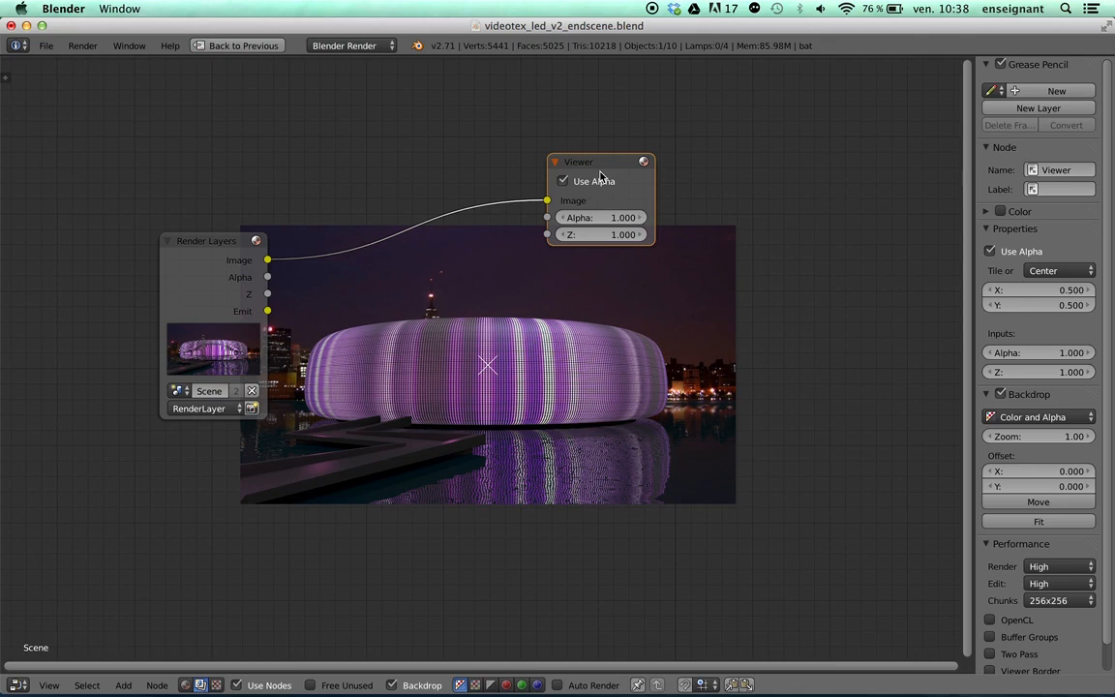
- Duplicate the Viewer node below the first one and link the Render Layers Emit output to the copy
{"action": "left_click", "coordinate": [605, 178]}
{"action": "left_click", "coordinate": [563, 181]}
{"action": "key", "text": "shift+d"}
{"action": "left_click", "coordinate": [620, 310]}
{"action": "left_click_drag", "start_coordinate": [269, 311], "coordinate": [560, 344]}
{"action": "left_click_drag", "start_coordinate": [605, 313], "coordinate": [579, 304]}
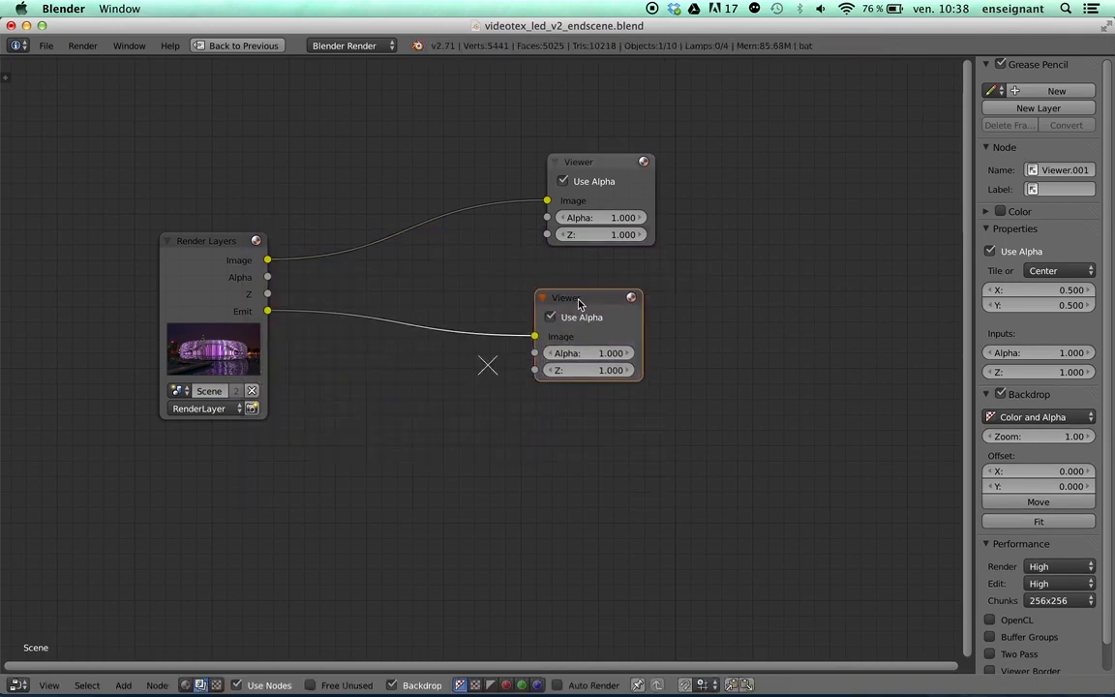
- Restore the multi-area layout, re-render frame 56 with the Emit pass enabled, and close the render window
{"action": "left_click", "coordinate": [237, 45]}
{"action": "middle_click_drag", "start_coordinate": [241, 289], "coordinate": [287, 291]}
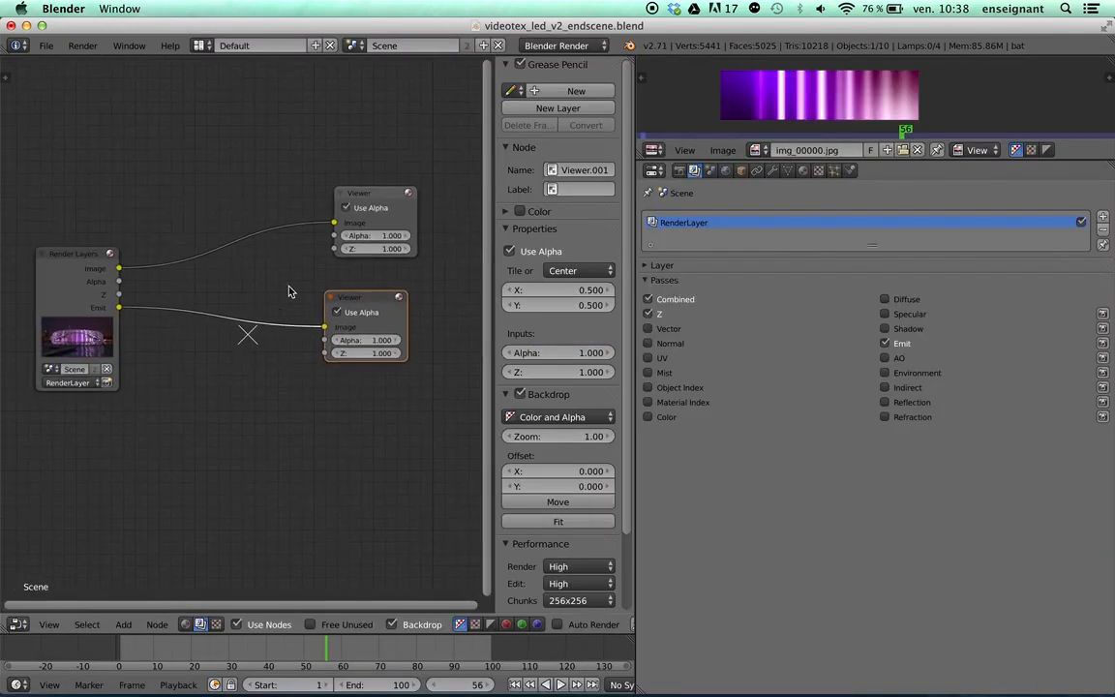
{"action": "left_click", "coordinate": [678, 171]}
{"action": "left_click", "coordinate": [722, 237]}
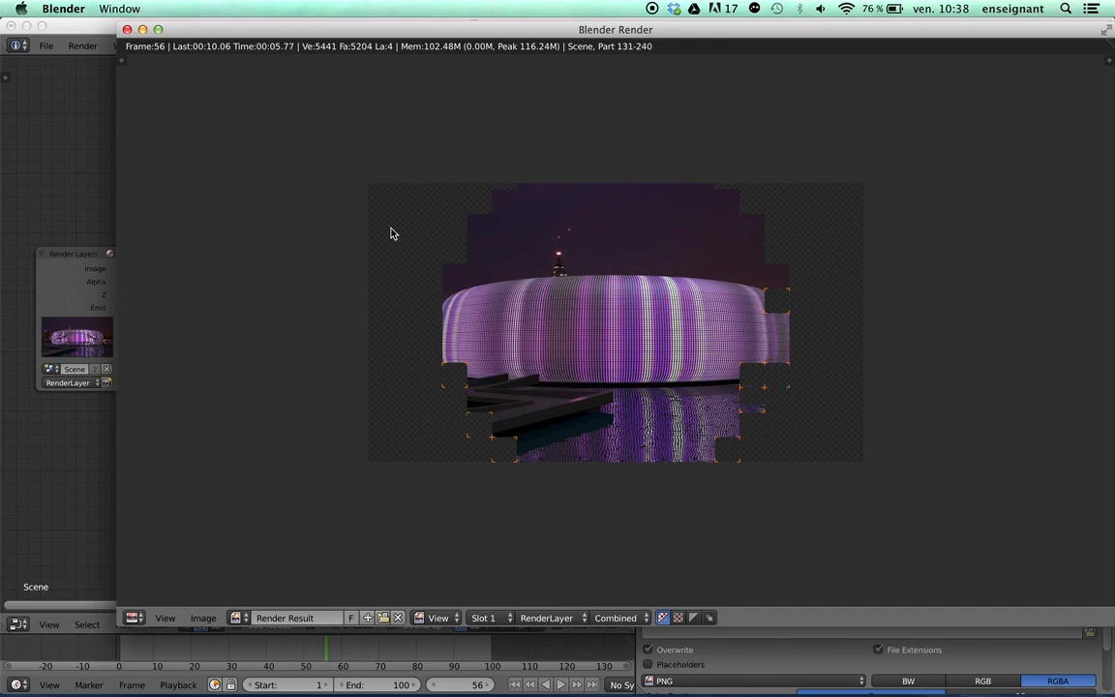
{"action": "scroll", "coordinate": [397, 233], "scroll_direction": "up", "scroll_amount": 1}
{"action": "scroll", "coordinate": [397, 234], "scroll_direction": "down", "scroll_amount": 1}
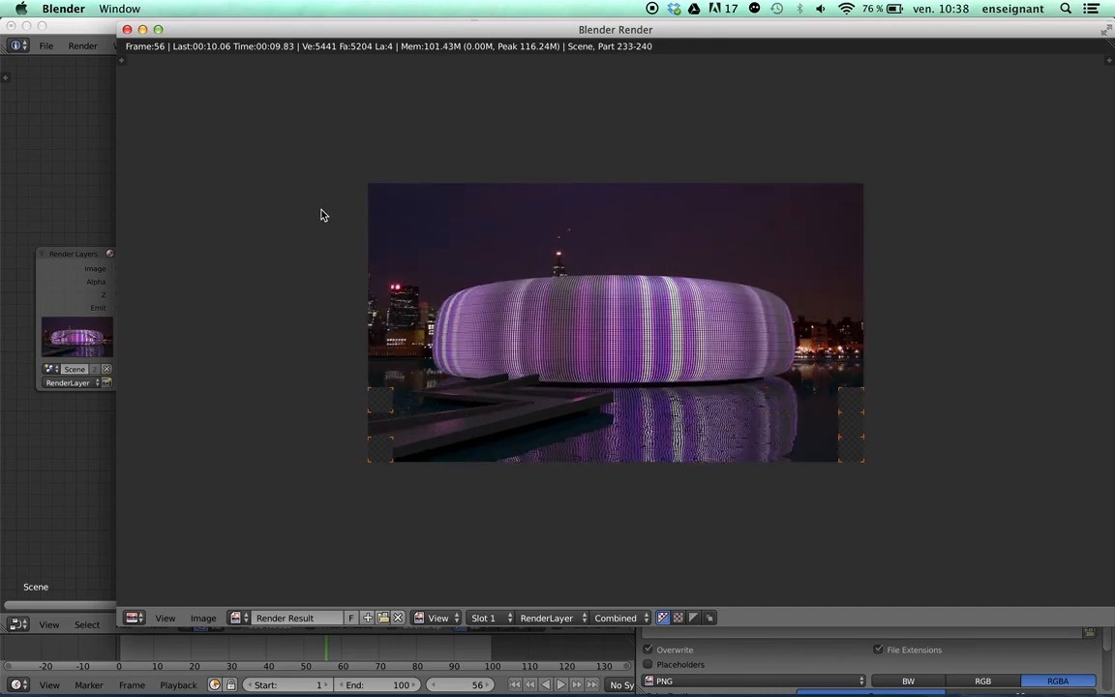
{"action": "left_click", "coordinate": [127, 30]}
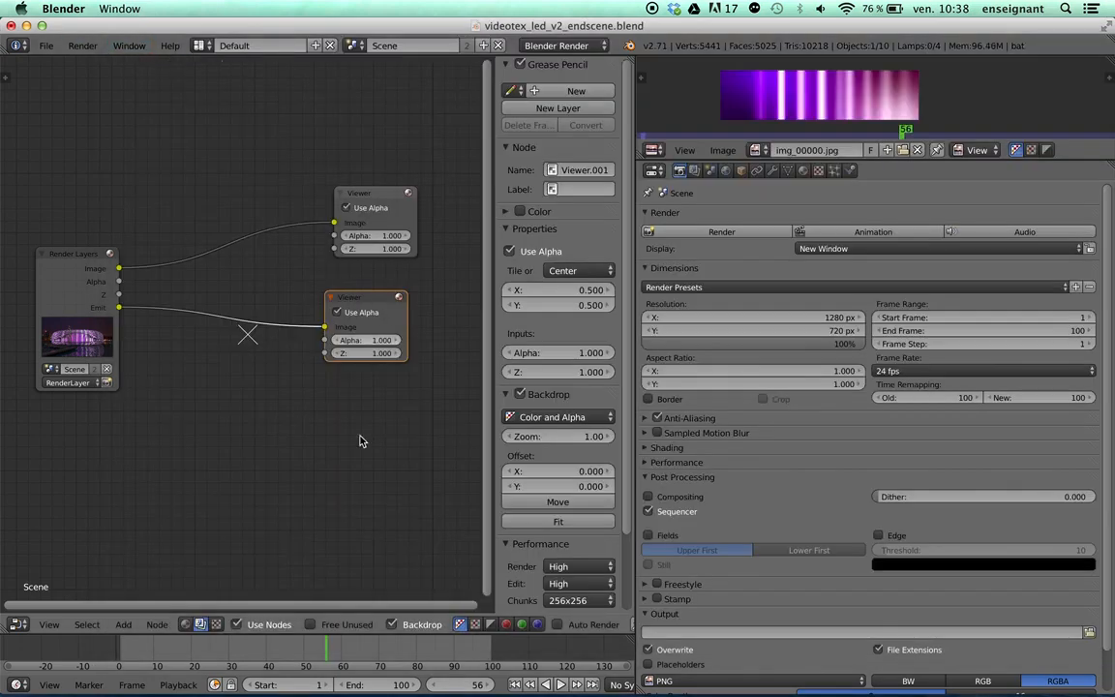
- Refresh the Emit link to the lower Viewer node and shift that node slightly to preview the Emit pass
{"action": "middle_click_drag", "start_coordinate": [296, 421], "coordinate": [336, 417]}
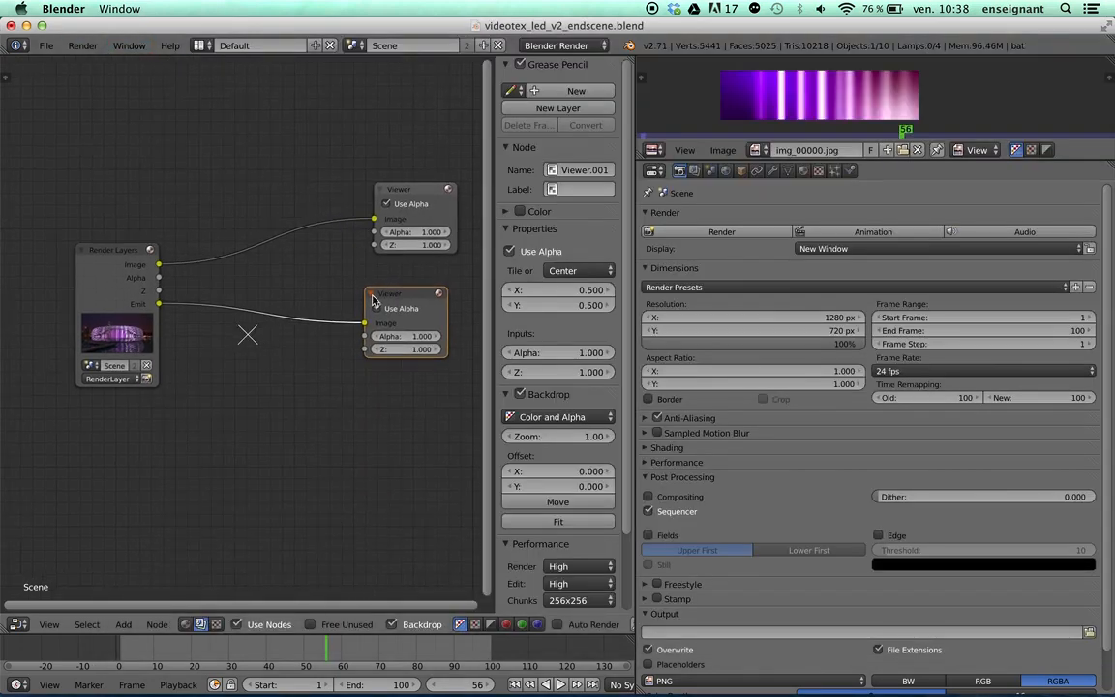
{"action": "left_click_drag", "start_coordinate": [364, 322], "coordinate": [340, 329]}
{"action": "key", "text": "g"}
{"action": "left_click", "coordinate": [232, 311]}
{"action": "left_click_drag", "start_coordinate": [158, 304], "coordinate": [379, 290]}
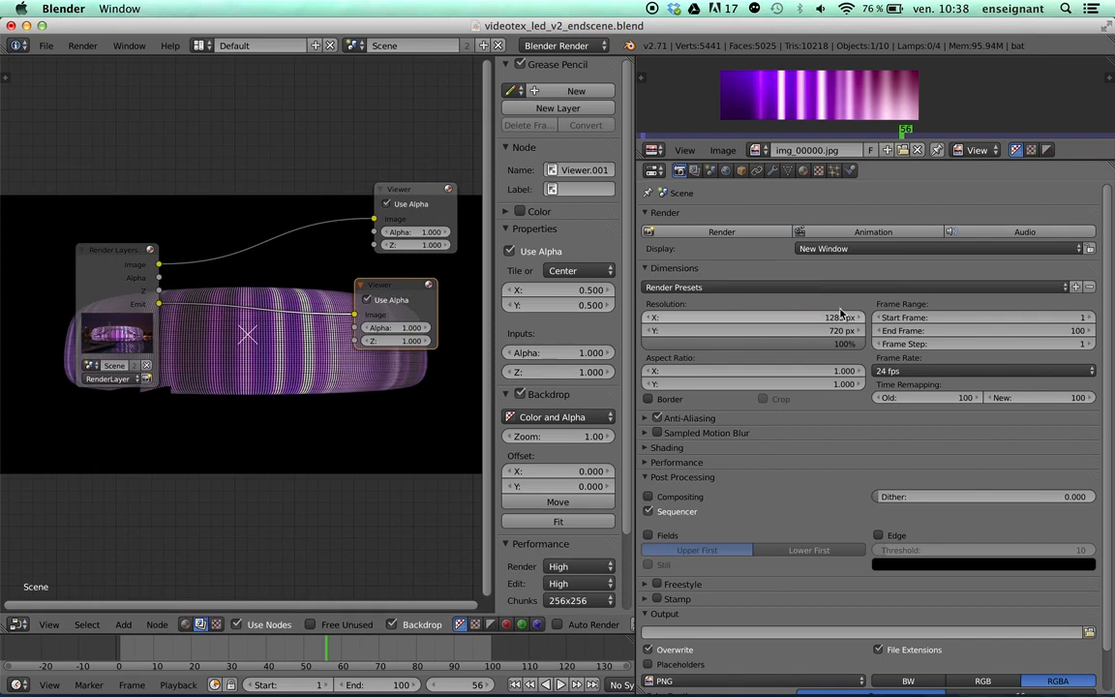
- Enable Compositing in the render post-processing settings and collapse that section
{"action": "left_click", "coordinate": [648, 497]}
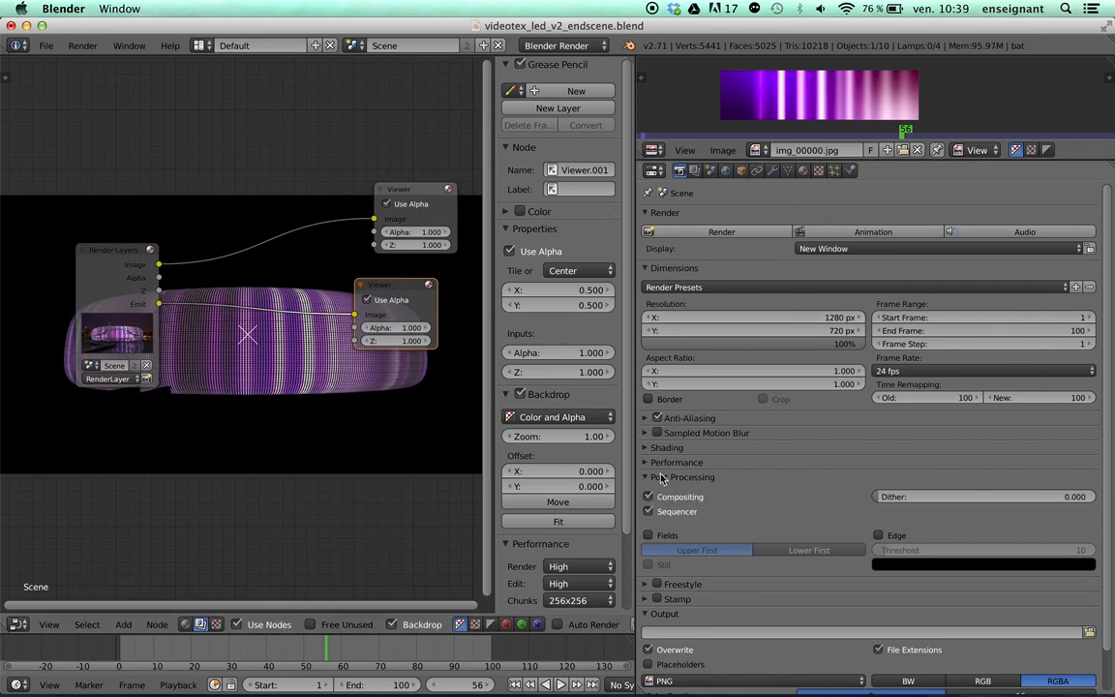
{"action": "left_click", "coordinate": [647, 477]}
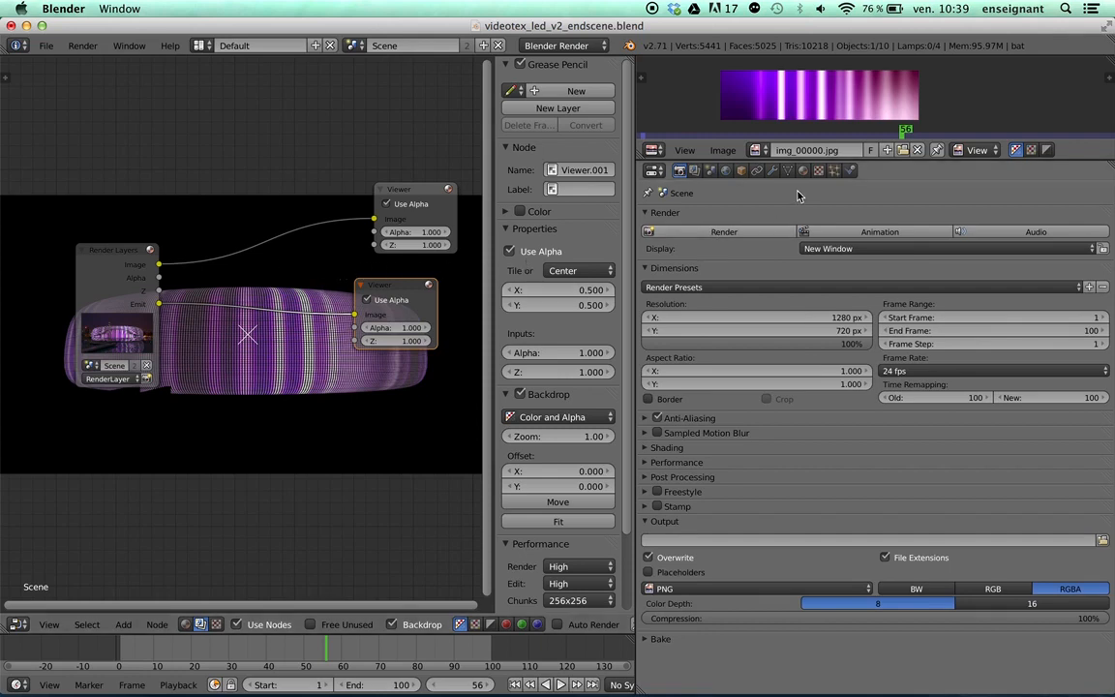
{"action": "left_click", "coordinate": [724, 170]}
- Maximise the Node Editor, move both Viewer nodes farther right, and compare the combined image with the Emit pass
{"action": "key", "text": "ctrl+Up"}
{"action": "scroll", "coordinate": [404, 208], "scroll_direction": "up", "scroll_amount": 3}
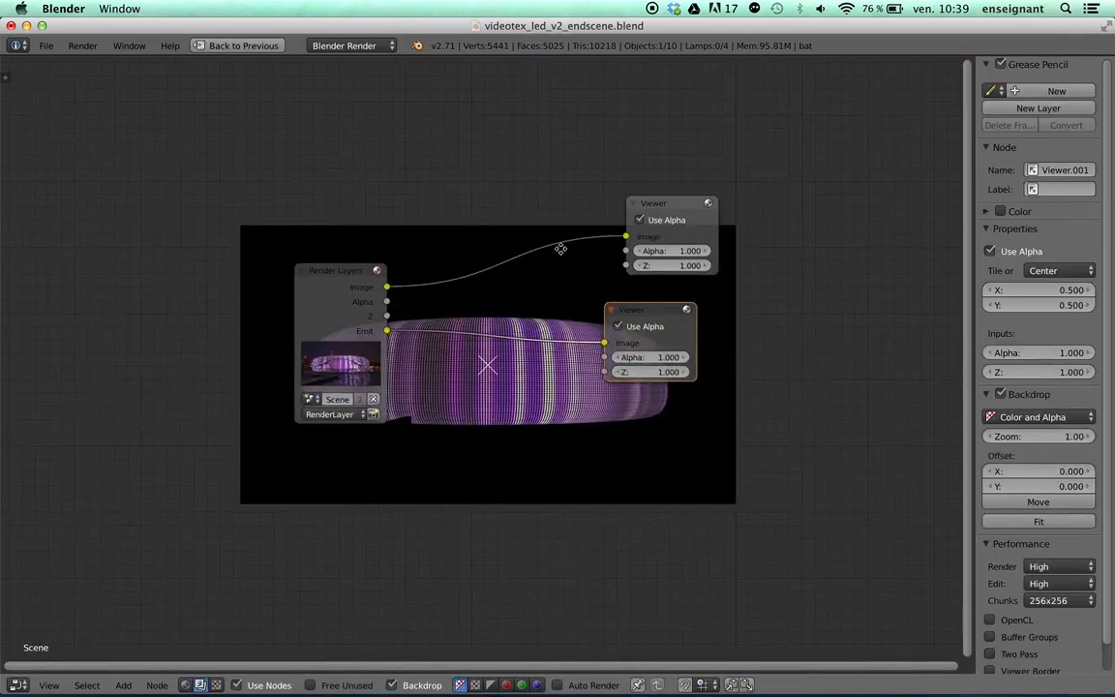
{"action": "left_click_drag", "start_coordinate": [554, 266], "coordinate": [669, 317]}
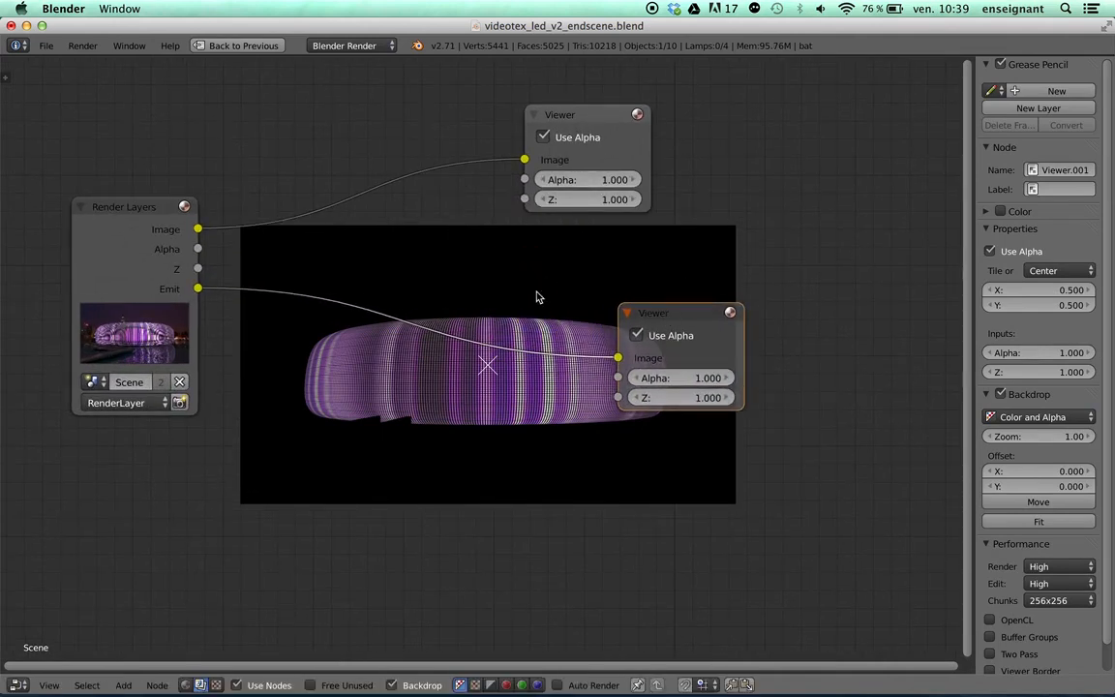
{"action": "left_click", "coordinate": [590, 117]}
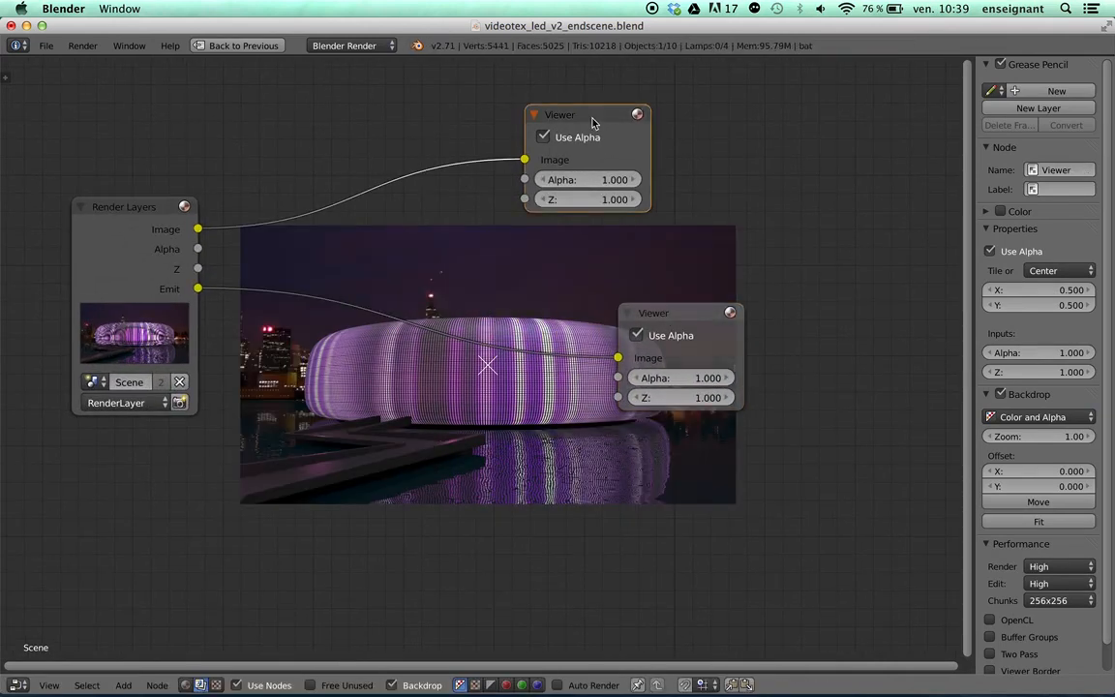
{"action": "left_click_drag", "start_coordinate": [591, 117], "coordinate": [662, 95]}
{"action": "left_click_drag", "start_coordinate": [688, 314], "coordinate": [774, 314]}
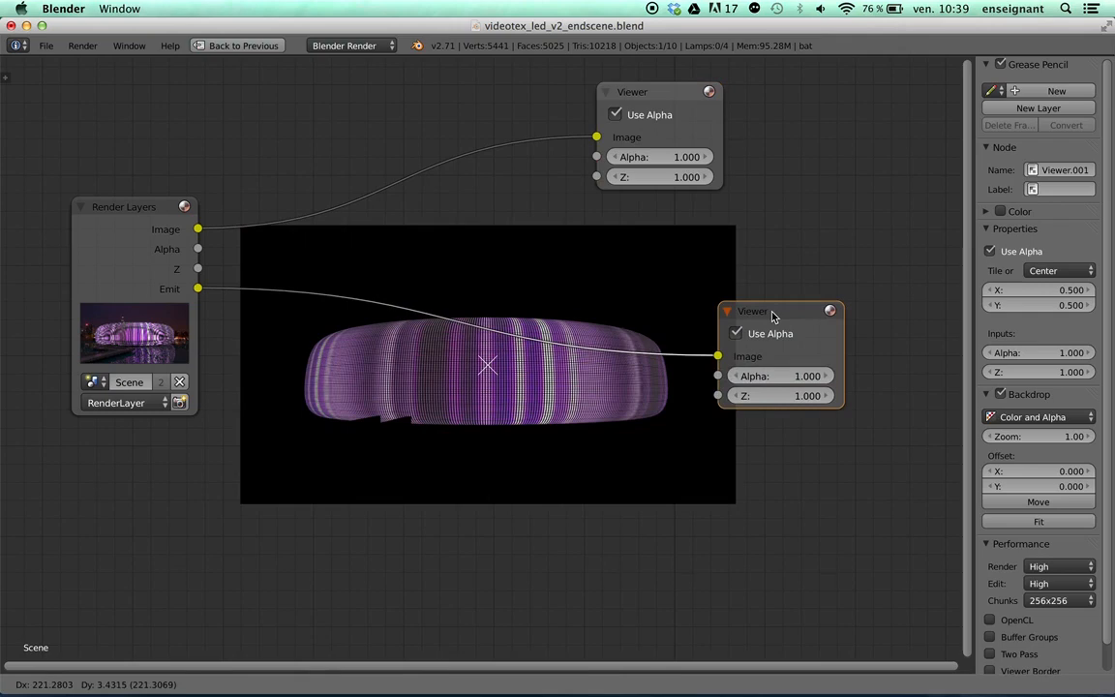
{"action": "left_click_drag", "start_coordinate": [672, 114], "coordinate": [757, 100]}
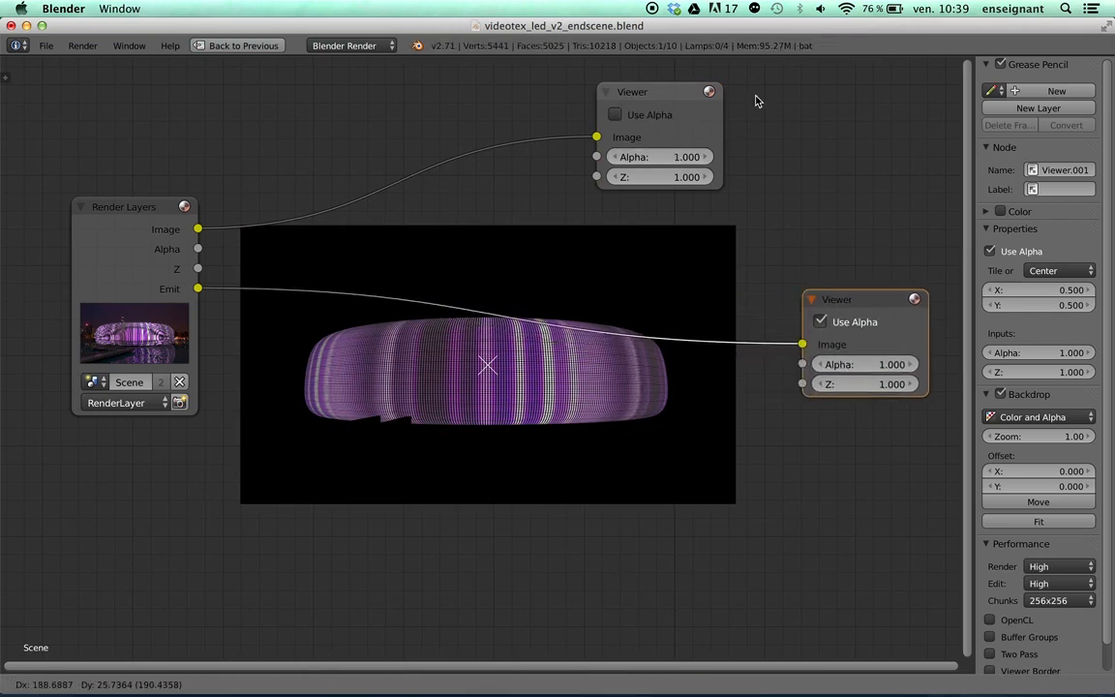
{"action": "left_click", "coordinate": [631, 117]}
{"action": "left_click_drag", "start_coordinate": [645, 99], "coordinate": [744, 99]}
{"action": "middle_click_drag", "start_coordinate": [491, 369], "coordinate": [486, 332]}
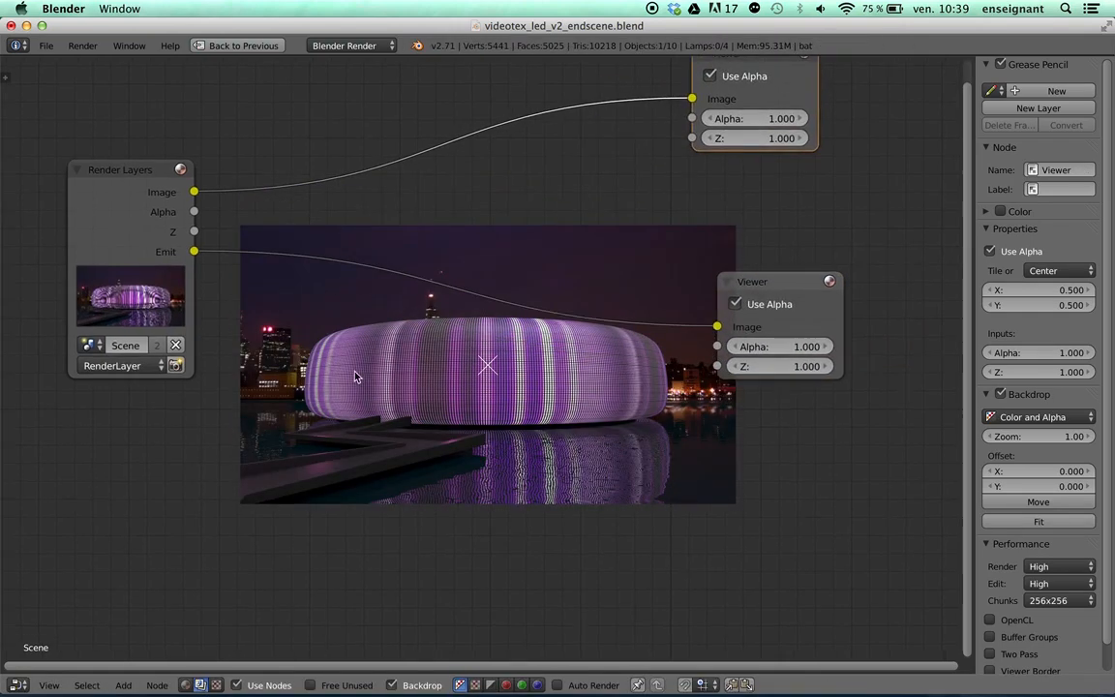
- Add a Glare filter node and connect it between the Emit output and the lower Viewer node
{"action": "key", "text": "shift+a"}
{"action": "key", "text": "Escape"}
{"action": "key", "text": "shift+a"}
{"action": "mouse_move", "coordinate": [336, 463]}
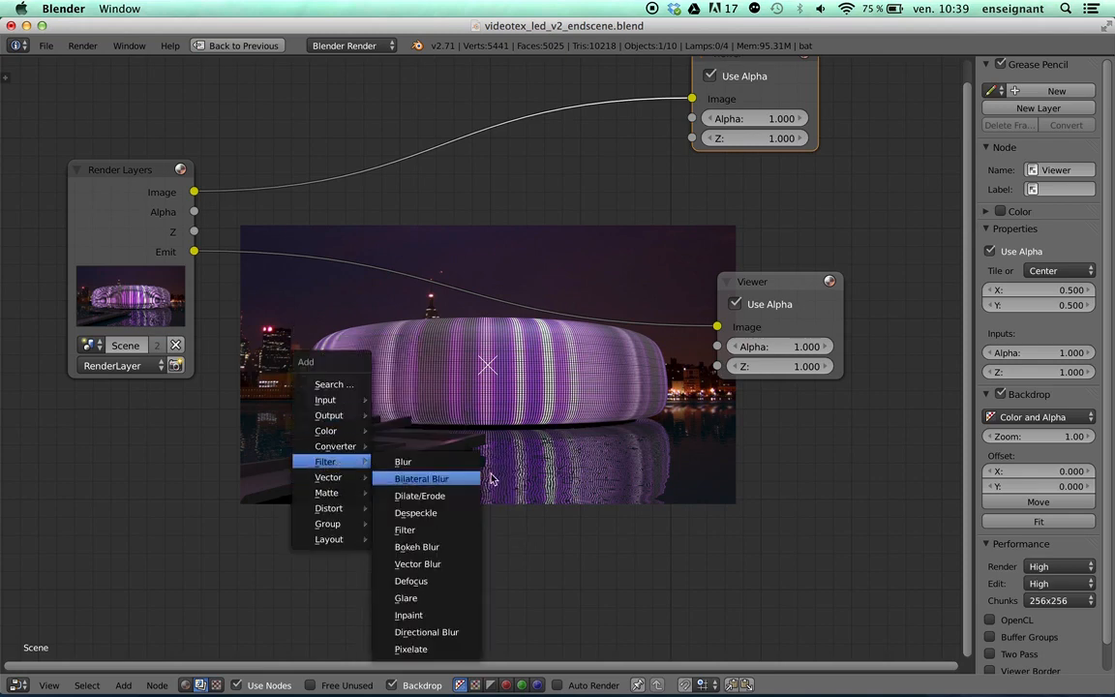
{"action": "left_click", "coordinate": [406, 598]}
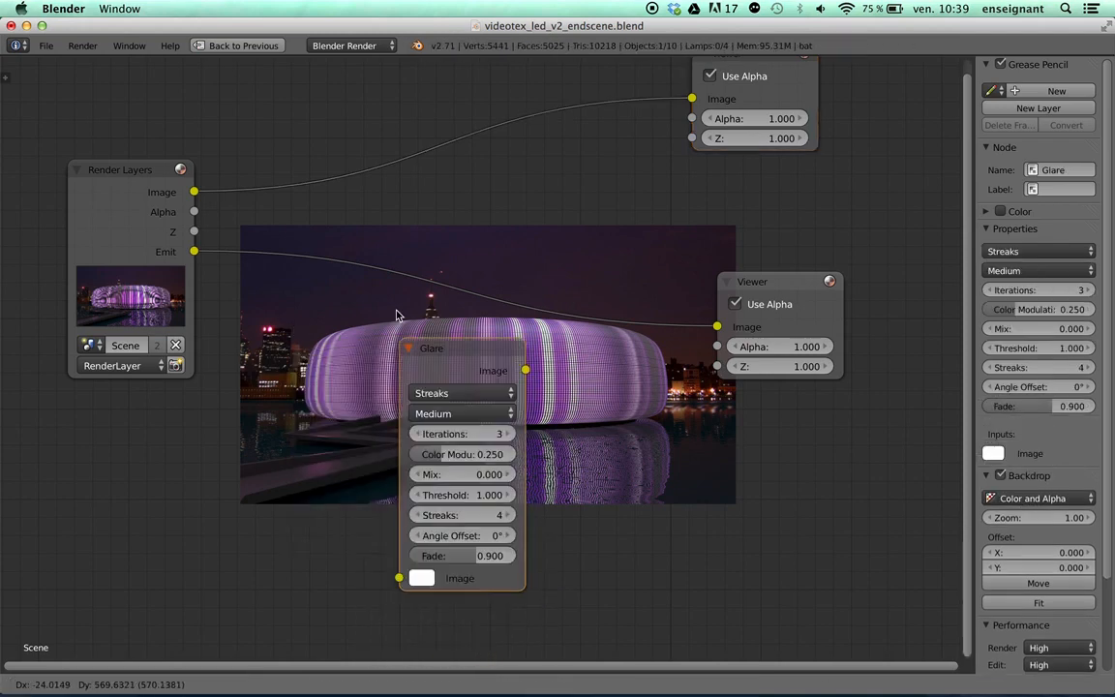
{"action": "left_click", "coordinate": [393, 391]}
{"action": "left_click_drag", "start_coordinate": [192, 251], "coordinate": [353, 588]}
{"action": "left_click_drag", "start_coordinate": [479, 381], "coordinate": [717, 327]}
{"action": "left_click_drag", "start_coordinate": [436, 364], "coordinate": [506, 312]}
{"action": "mouse_move", "coordinate": [762, 290]}
{"action": "left_mouse_down"}
{"action": "mouse_move", "coordinate": [780, 280]}
{"action": "mouse_move", "coordinate": [761, 266]}
{"action": "left_mouse_up"}
- Set the Glare node's threshold to 0.2 and its mix to 0.2
{"action": "key", "text": "KP_Decimal"}
{"action": "left_click", "coordinate": [266, 366]}
{"action": "key", "text": "Return"}
{"action": "left_click", "coordinate": [275, 395]}
{"action": "type", "text": "0.2"}
{"action": "key", "text": "Return"}
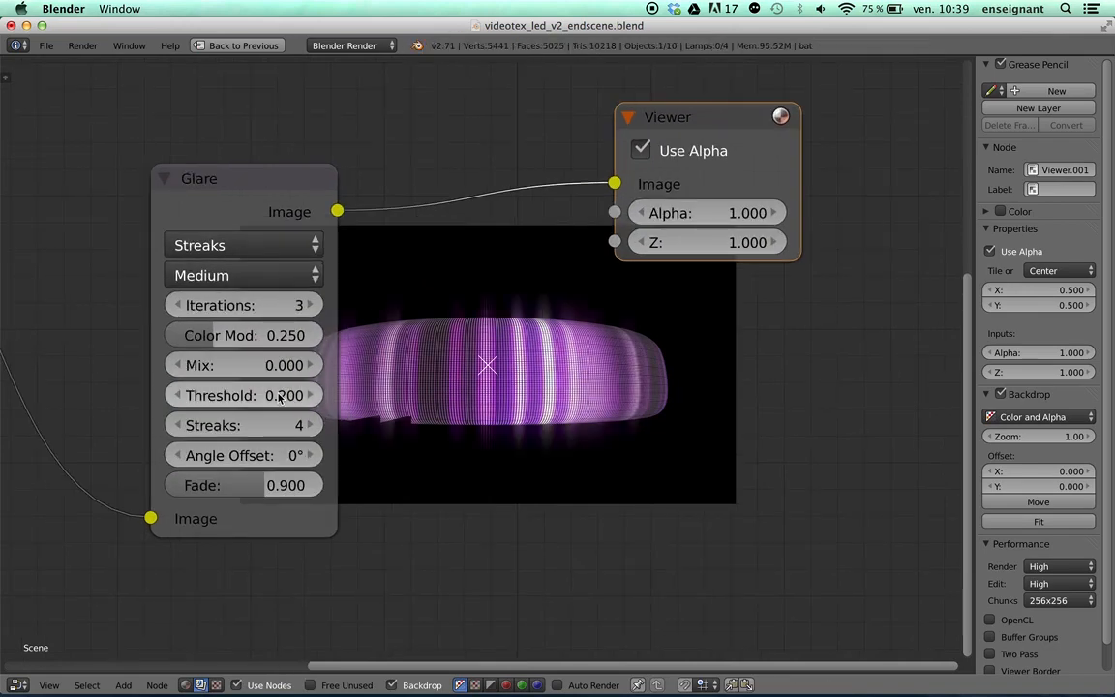
{"action": "left_click", "coordinate": [260, 365]}
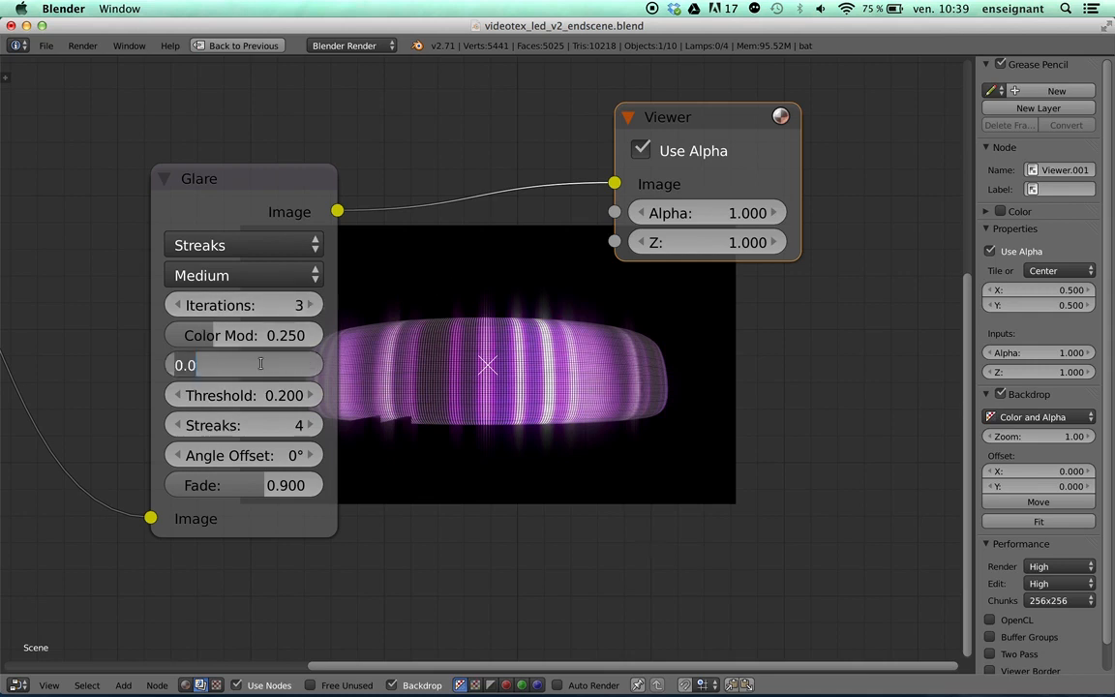
{"action": "type", "text": "0.2"}
{"action": "key", "text": "Return"}
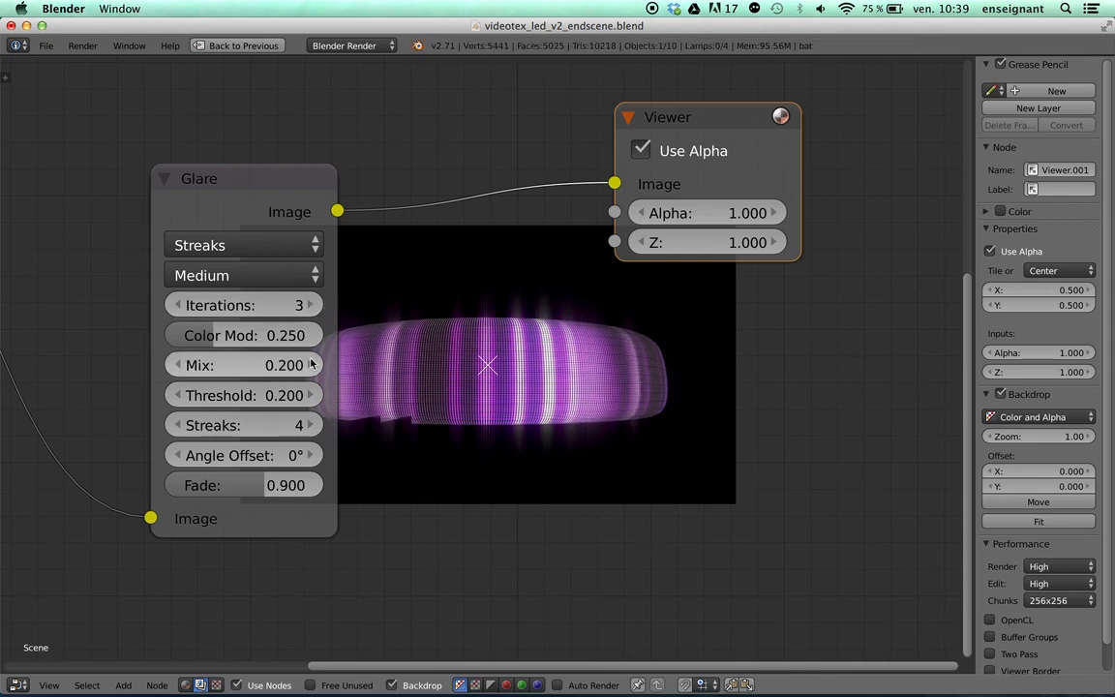
- Raise the Viewer node fed by the Glare so it covers less of the backdrop preview
{"action": "middle_click_drag", "start_coordinate": [458, 298], "coordinate": [479, 299]}
{"action": "key", "text": "g"}
{"action": "key", "text": "x"}
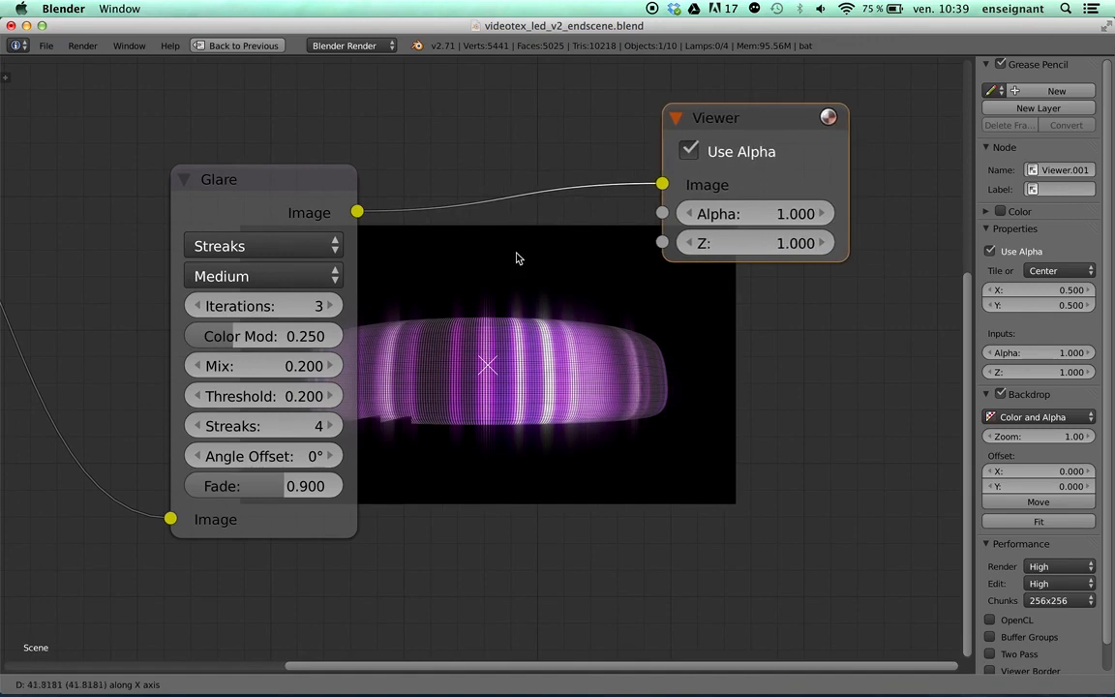
{"action": "key", "text": "y"}
{"action": "left_click", "coordinate": [509, 260]}
{"action": "scroll", "coordinate": [516, 281], "scroll_direction": "down", "scroll_amount": 2}
{"action": "scroll", "coordinate": [520, 351], "scroll_direction": "up", "scroll_amount": 1}
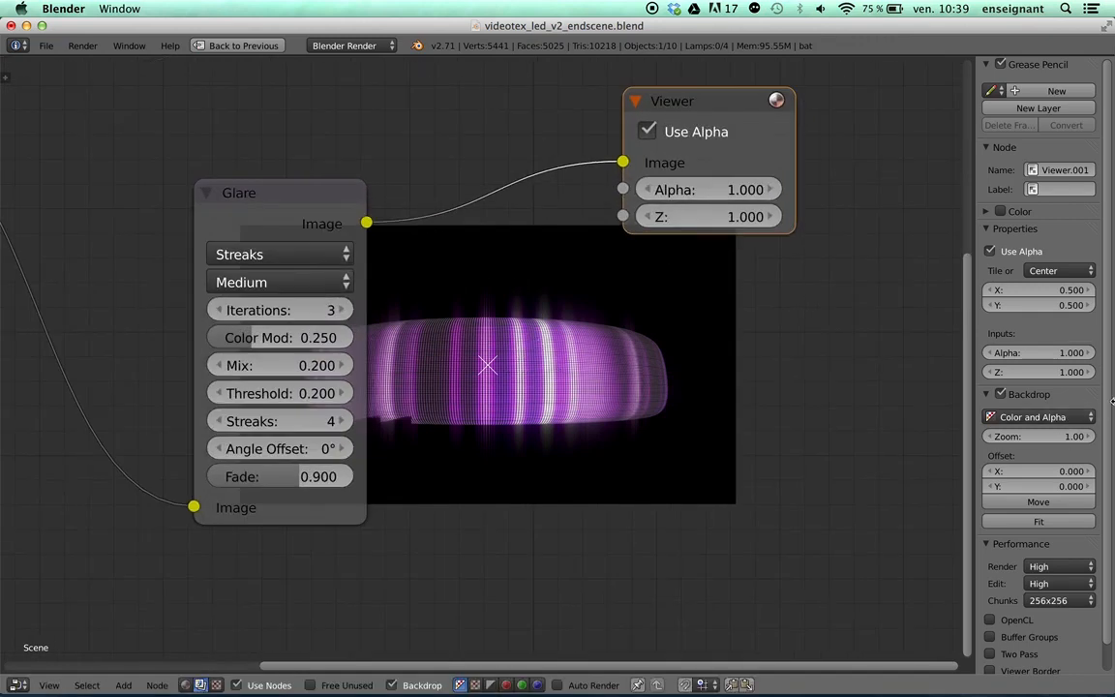
- Enlarge the backdrop preview to a zoom of 1.42 and bring the whole node network into view
{"action": "left_click_drag", "start_coordinate": [1038, 436], "coordinate": [1075, 437]}
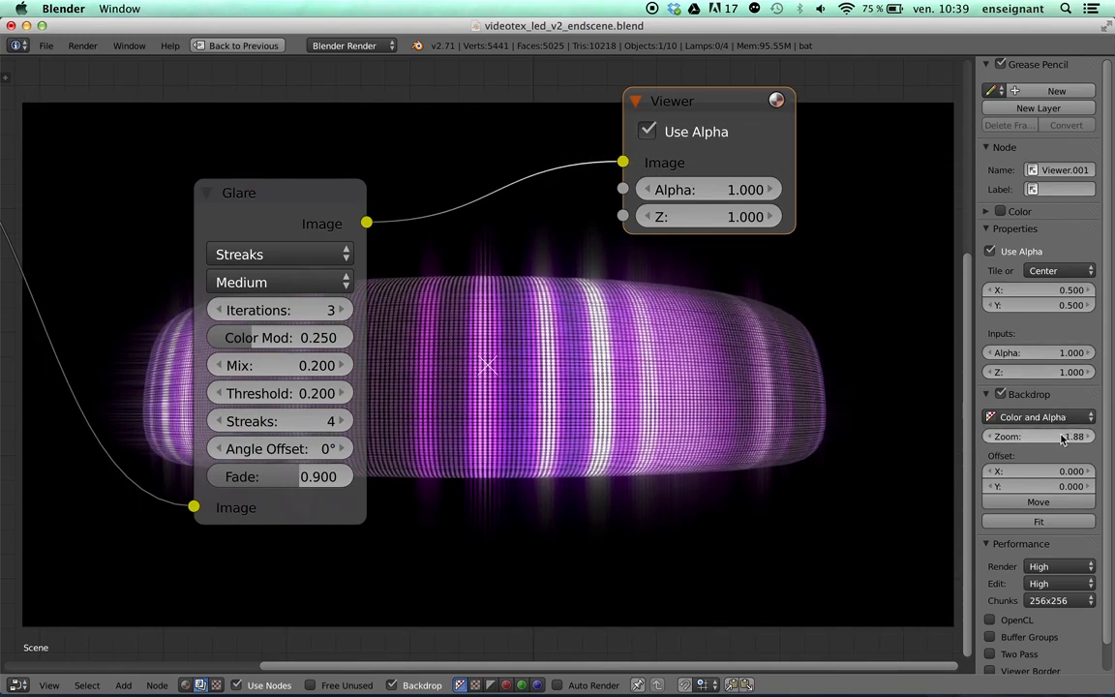
{"action": "left_click_drag", "start_coordinate": [1046, 436], "coordinate": [1022, 437]}
{"action": "key", "text": "ctrl+Up"}
{"action": "scroll", "coordinate": [405, 176], "scroll_direction": "down", "scroll_amount": 5}
{"action": "key", "text": "ctrl+Up"}
- Spread the two Viewer nodes apart vertically to the right of the Glare node, leaving room between them
{"action": "middle_click_drag", "start_coordinate": [431, 200], "coordinate": [482, 232]}
{"action": "left_click_drag", "start_coordinate": [647, 245], "coordinate": [741, 299]}
{"action": "middle_click_drag", "start_coordinate": [466, 284], "coordinate": [439, 321]}
{"action": "left_click", "coordinate": [625, 149]}
{"action": "left_click_drag", "start_coordinate": [624, 149], "coordinate": [732, 193]}
{"action": "left_click", "coordinate": [732, 336]}
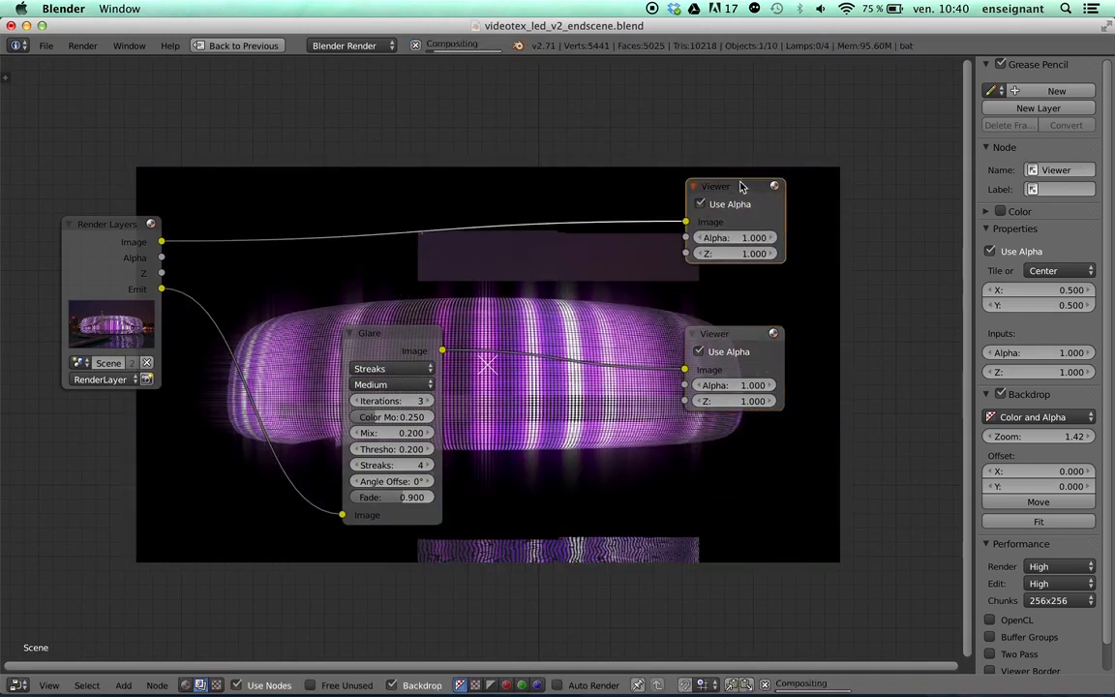
{"action": "left_click", "coordinate": [742, 186]}
{"action": "left_click", "coordinate": [736, 333]}
{"action": "left_click_drag", "start_coordinate": [741, 186], "coordinate": [755, 96]}
{"action": "left_click_drag", "start_coordinate": [742, 348], "coordinate": [759, 434]}
- Add a Mix color node between the Glare and Viewer nodes, shifting the Glare aside to make room
{"action": "key", "text": "shift+a"}
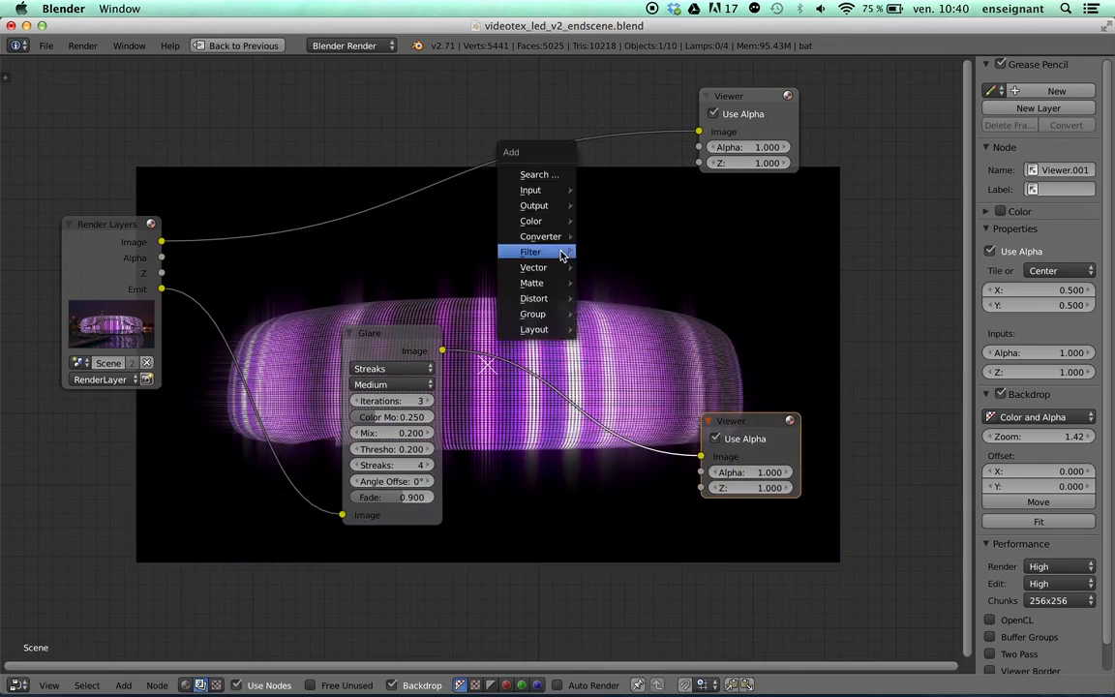
{"action": "mouse_move", "coordinate": [562, 254]}
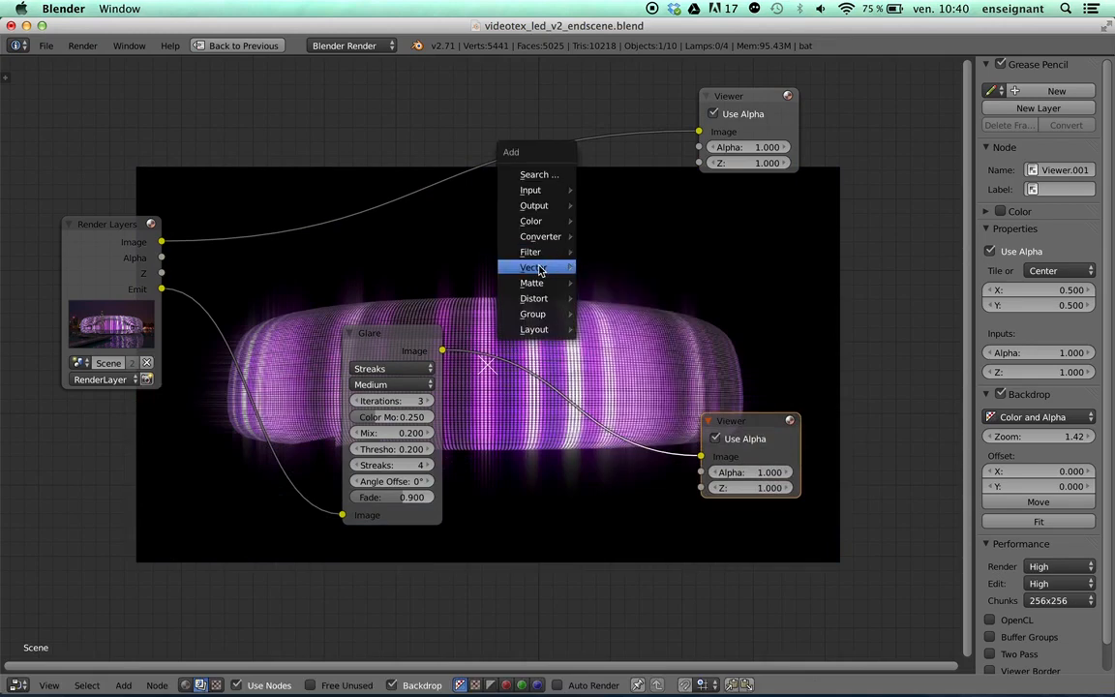
{"action": "mouse_move", "coordinate": [540, 225]}
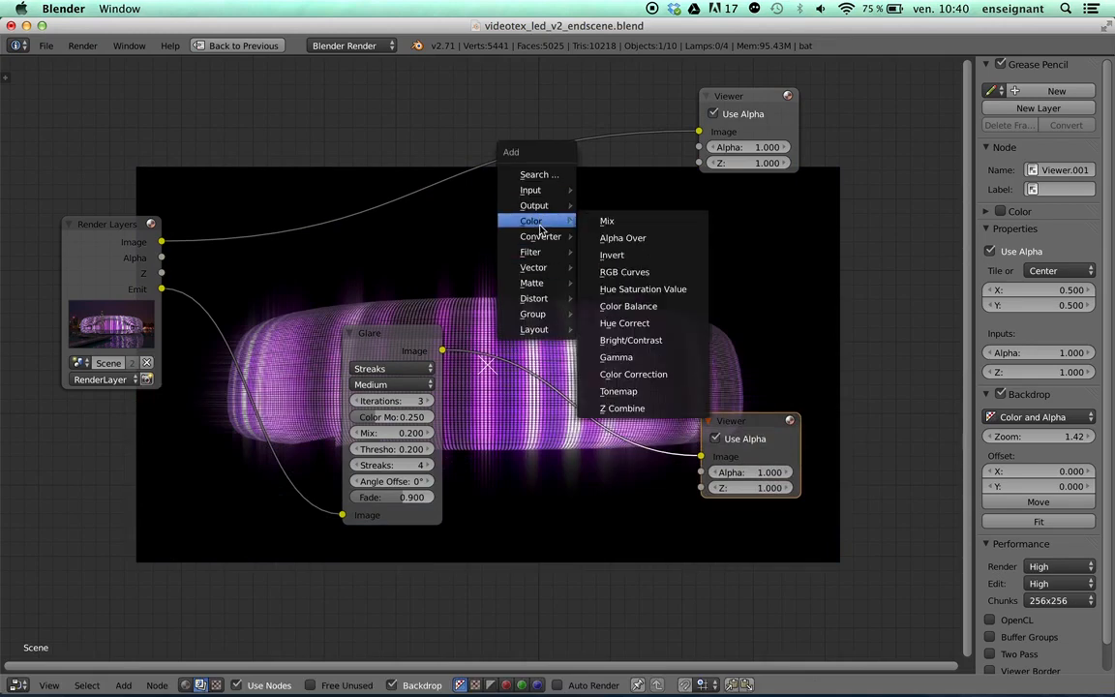
{"action": "left_click", "coordinate": [624, 223]}
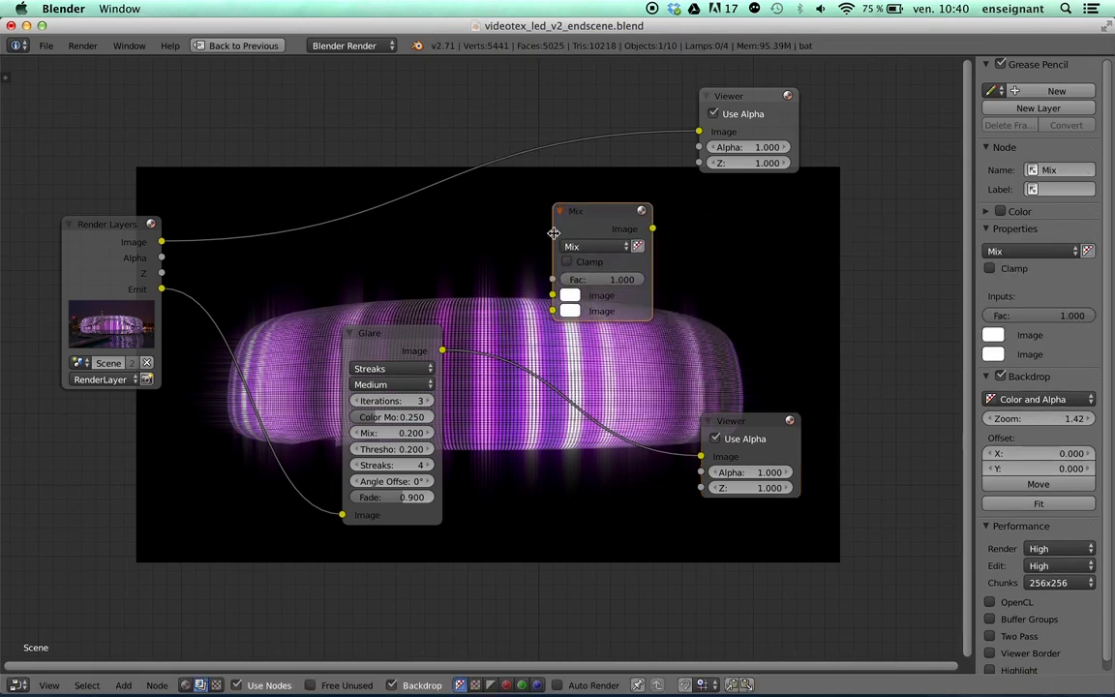
{"action": "left_click_drag", "start_coordinate": [406, 334], "coordinate": [375, 343]}
{"action": "left_click_drag", "start_coordinate": [563, 210], "coordinate": [542, 205]}
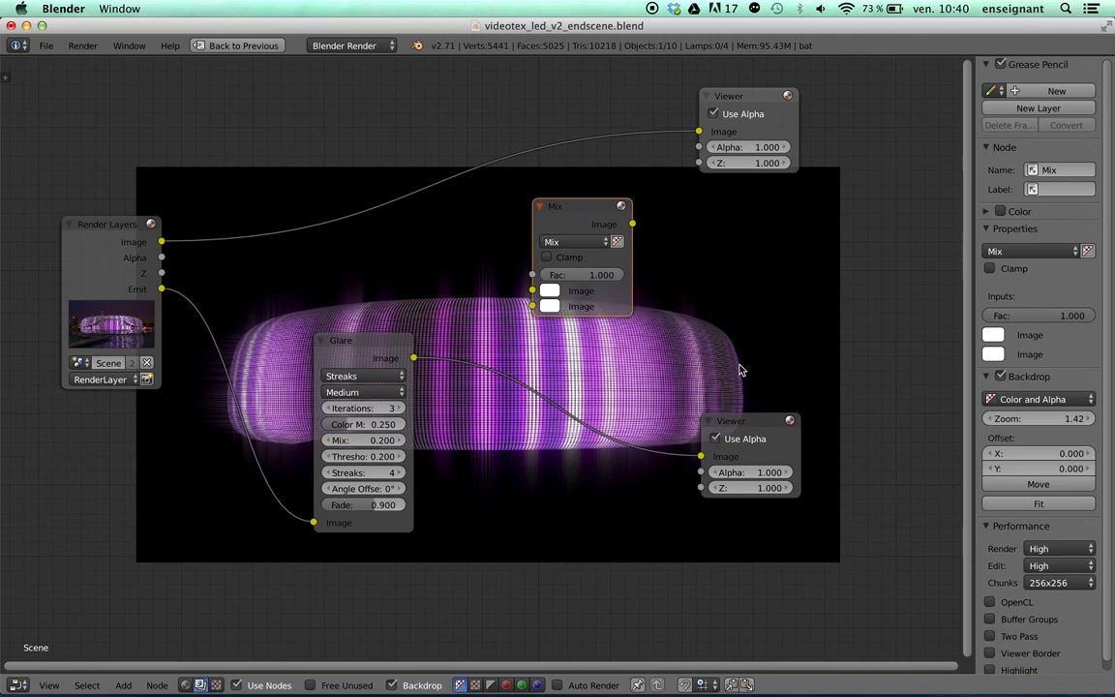
- Raise the Glare's Viewer node slightly and link the Render Layers Image output to the Mix node's second Image input
{"action": "left_click", "coordinate": [730, 437]}
{"action": "left_click_drag", "start_coordinate": [747, 424], "coordinate": [743, 385]}
{"action": "middle_click_drag", "start_coordinate": [662, 273], "coordinate": [678, 304]}
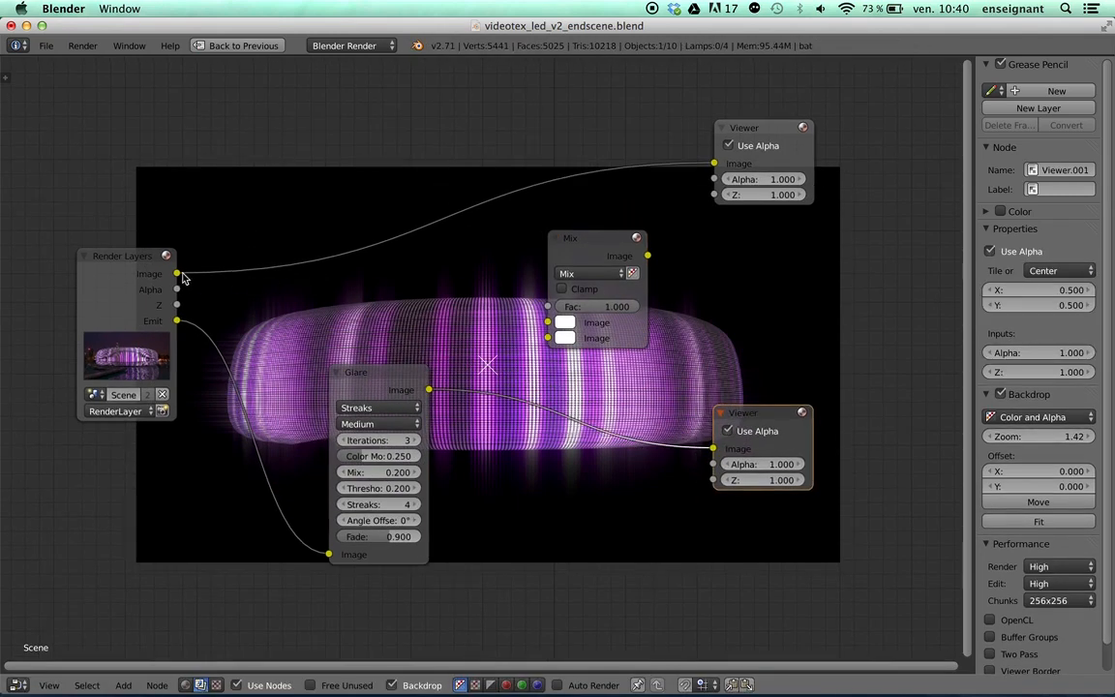
{"action": "left_click_drag", "start_coordinate": [176, 274], "coordinate": [548, 339]}
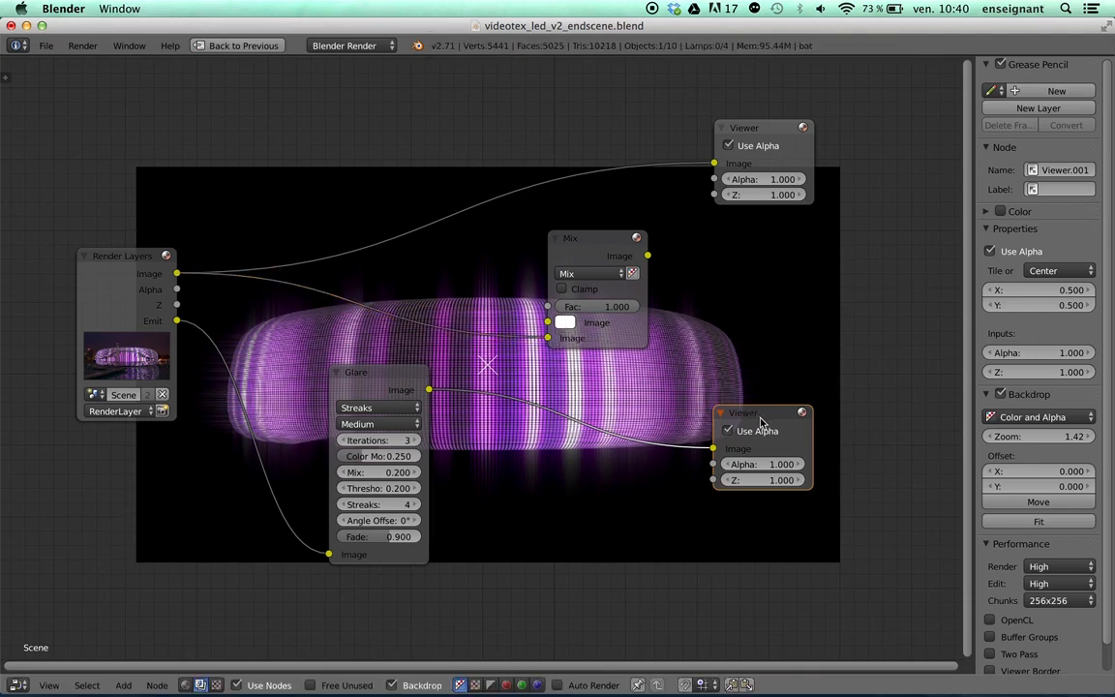
- Duplicate the Viewer node, place the copy beside the Mix node and feed it from the Mix output
{"action": "key", "text": "shift+d"}
{"action": "left_click", "coordinate": [772, 255]}
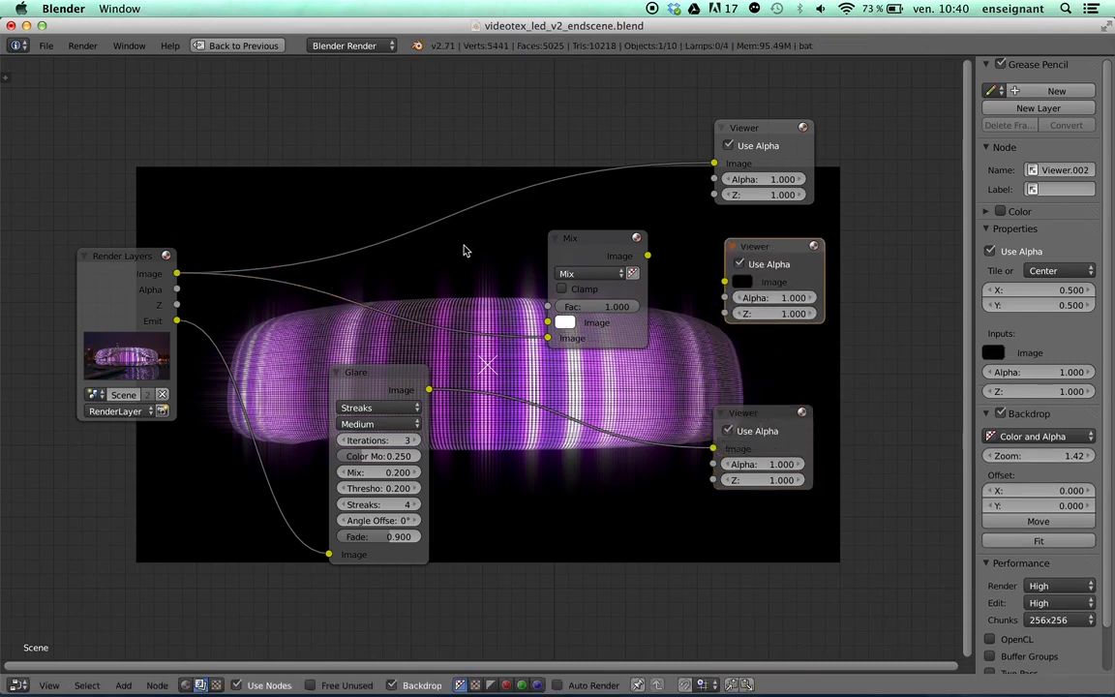
{"action": "left_click_drag", "start_coordinate": [648, 255], "coordinate": [724, 281]}
{"action": "left_click_drag", "start_coordinate": [764, 250], "coordinate": [788, 249]}
- Link the Glare output to the Mix node's first Image input and preview the mix in the backdrop
{"action": "left_click_drag", "start_coordinate": [591, 239], "coordinate": [604, 259]}
{"action": "left_click_drag", "start_coordinate": [381, 381], "coordinate": [559, 344]}
{"action": "left_click", "coordinate": [782, 252]}
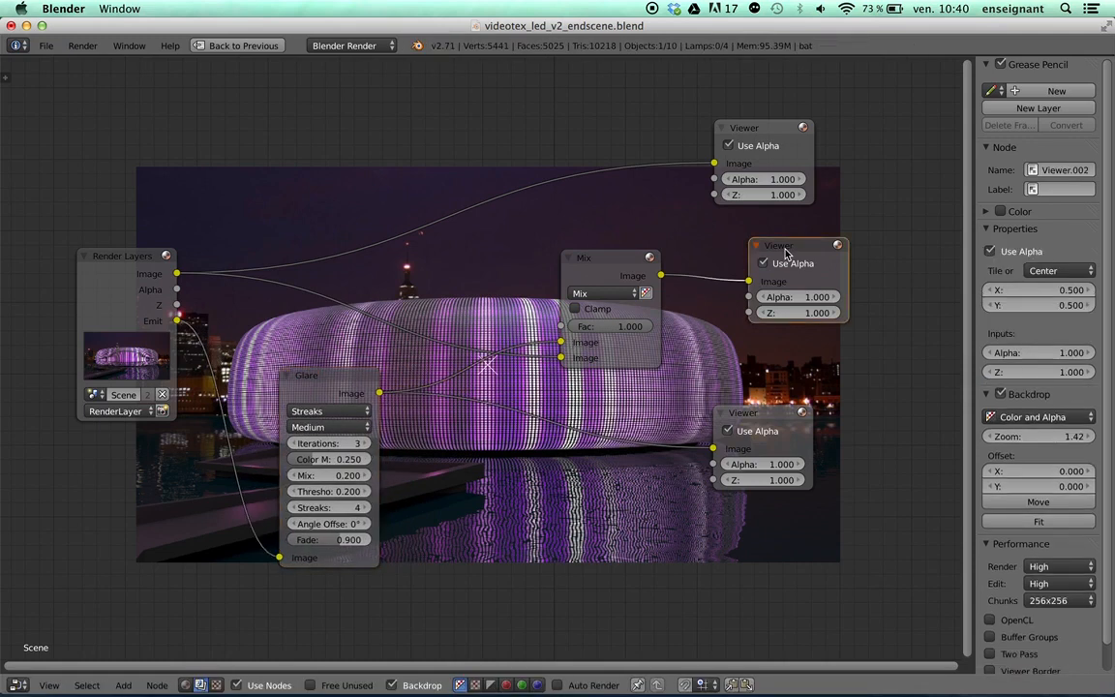
- Set the Mix node's blend type to Add
{"action": "left_click", "coordinate": [600, 294]}
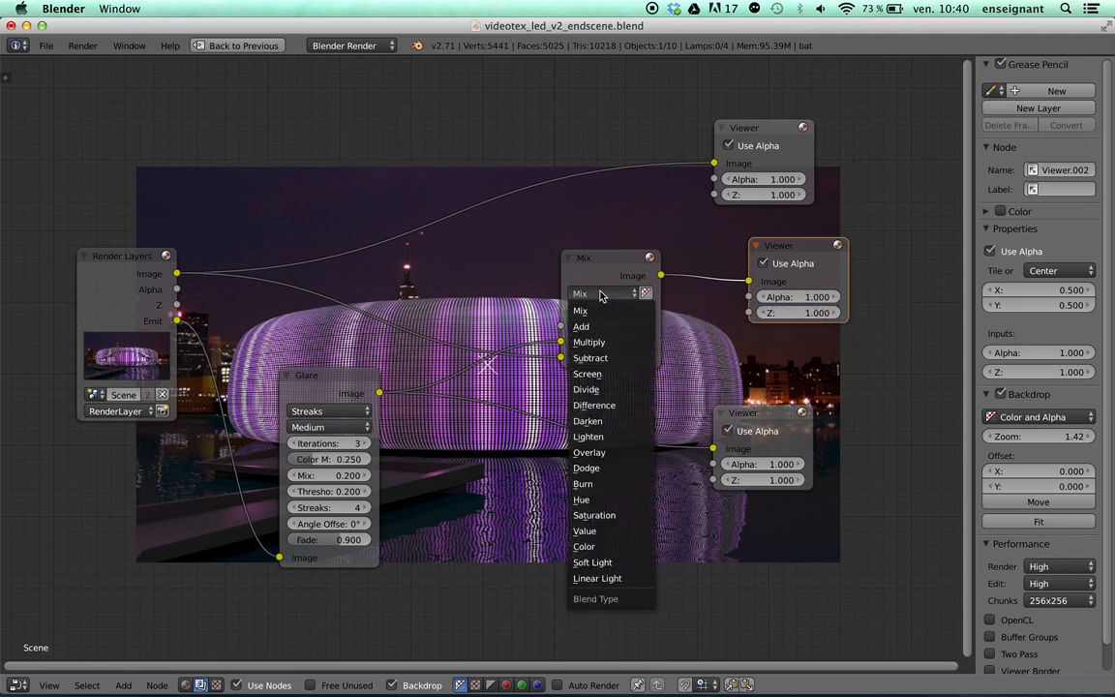
{"action": "left_click", "coordinate": [600, 318]}
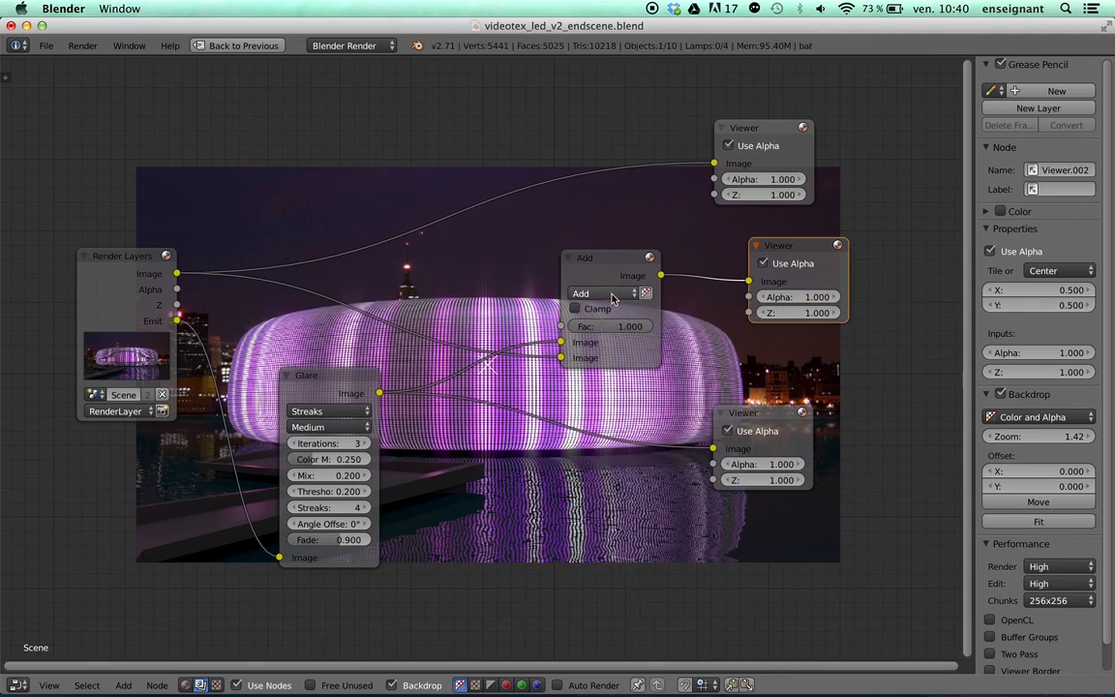
{"action": "left_click", "coordinate": [600, 294]}
{"action": "left_click", "coordinate": [598, 326]}
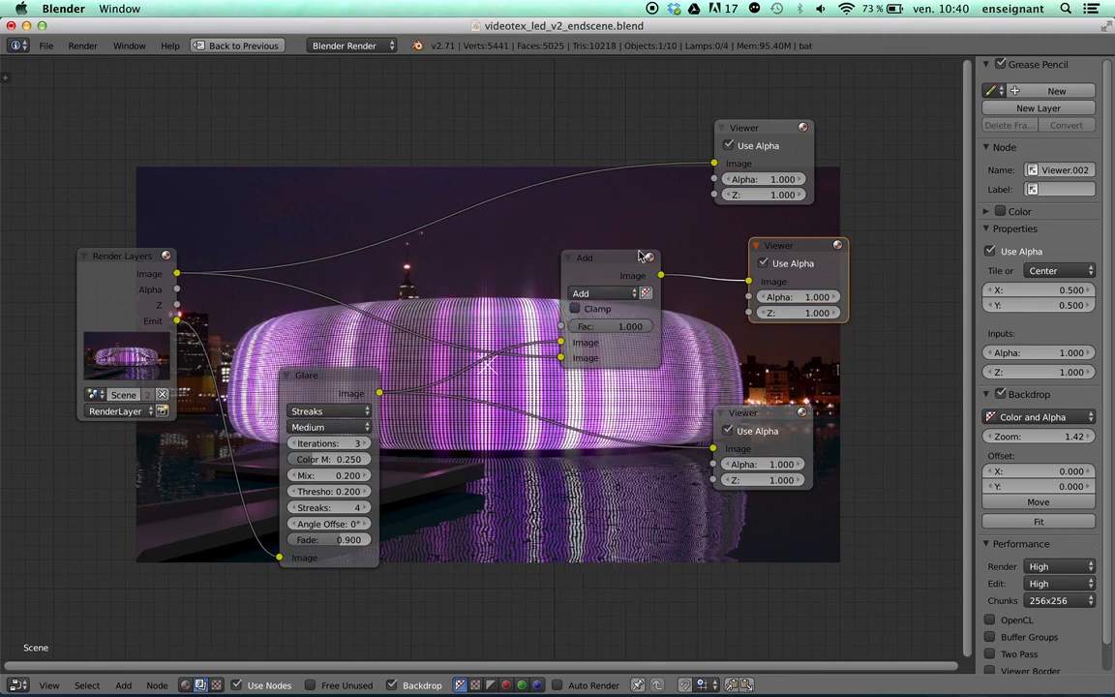
- Compare the glare-only, original render and combined images in the backdrop by activating each Viewer node in turn
{"action": "left_click", "coordinate": [760, 415]}
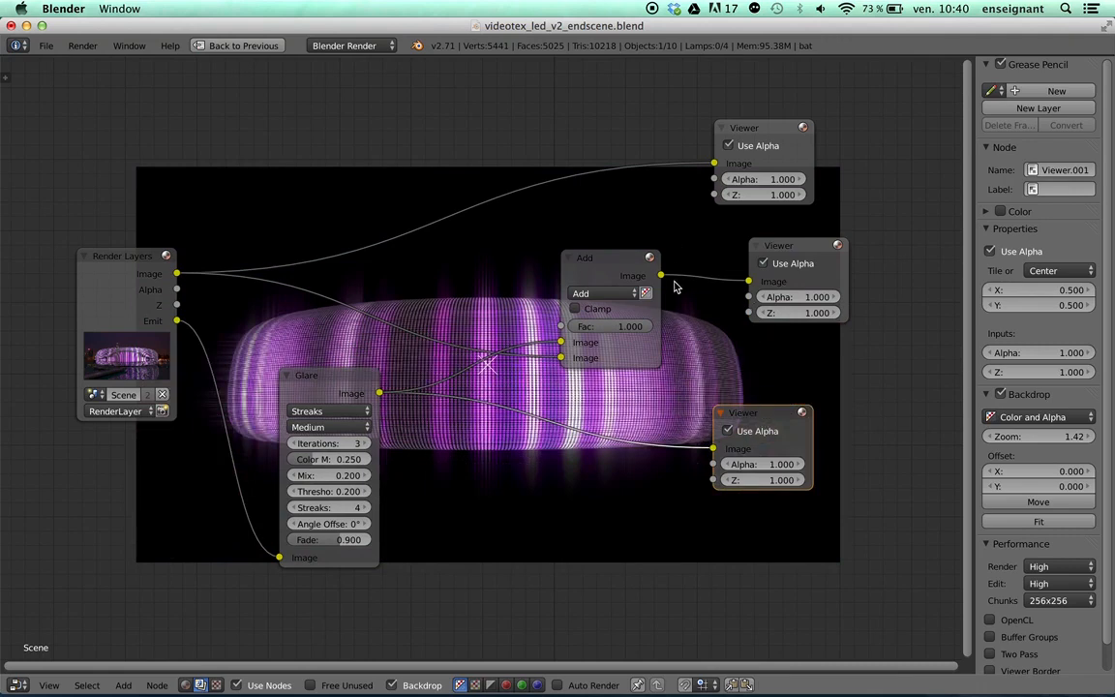
{"action": "left_click", "coordinate": [719, 164]}
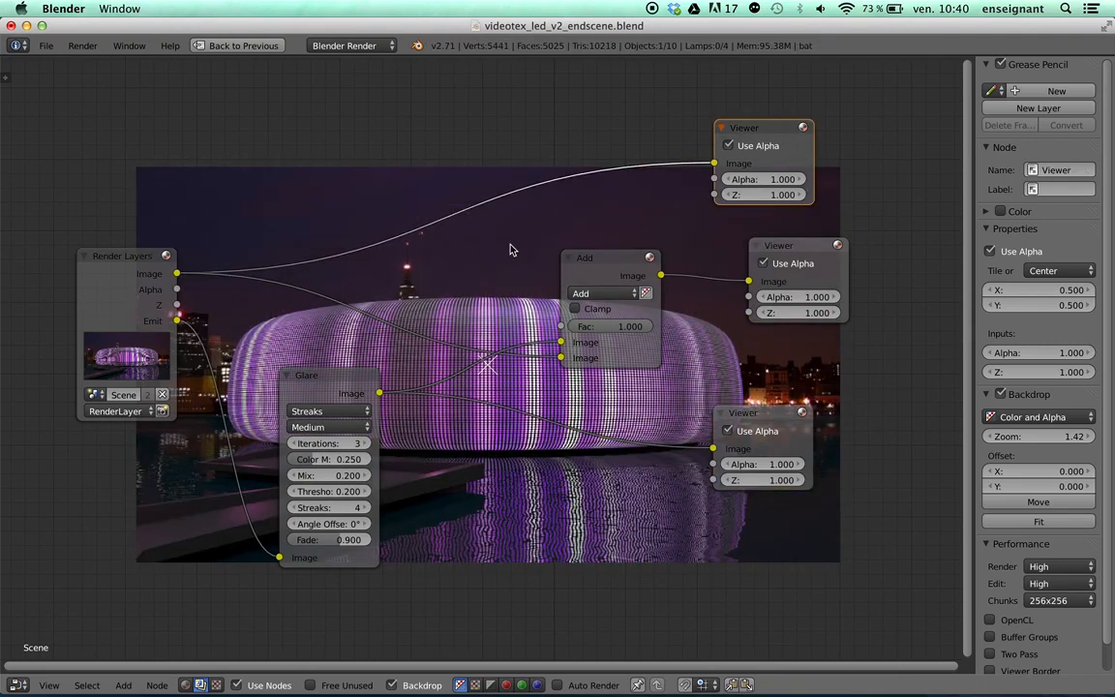
{"action": "left_click", "coordinate": [759, 250]}
- Try swapping the render and glare links on the Add node's two Image inputs, and restore their order
{"action": "left_click_drag", "start_coordinate": [559, 353], "coordinate": [561, 359]}
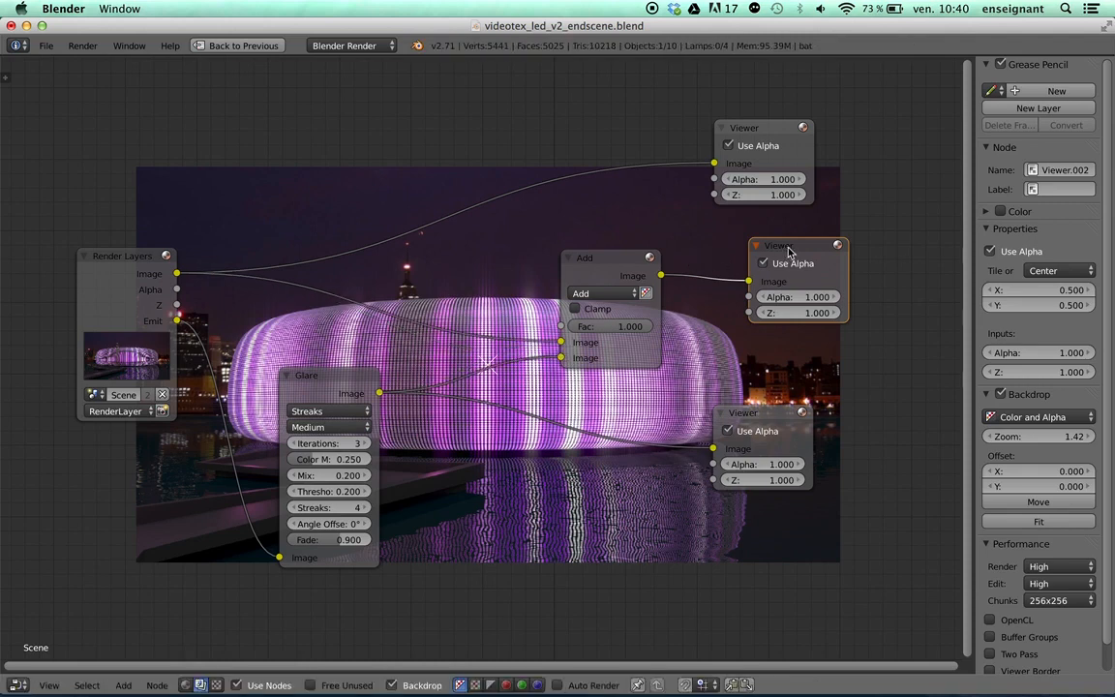
{"action": "left_click_drag", "start_coordinate": [789, 250], "coordinate": [743, 242]}
{"action": "left_click_drag", "start_coordinate": [560, 356], "coordinate": [564, 341]}
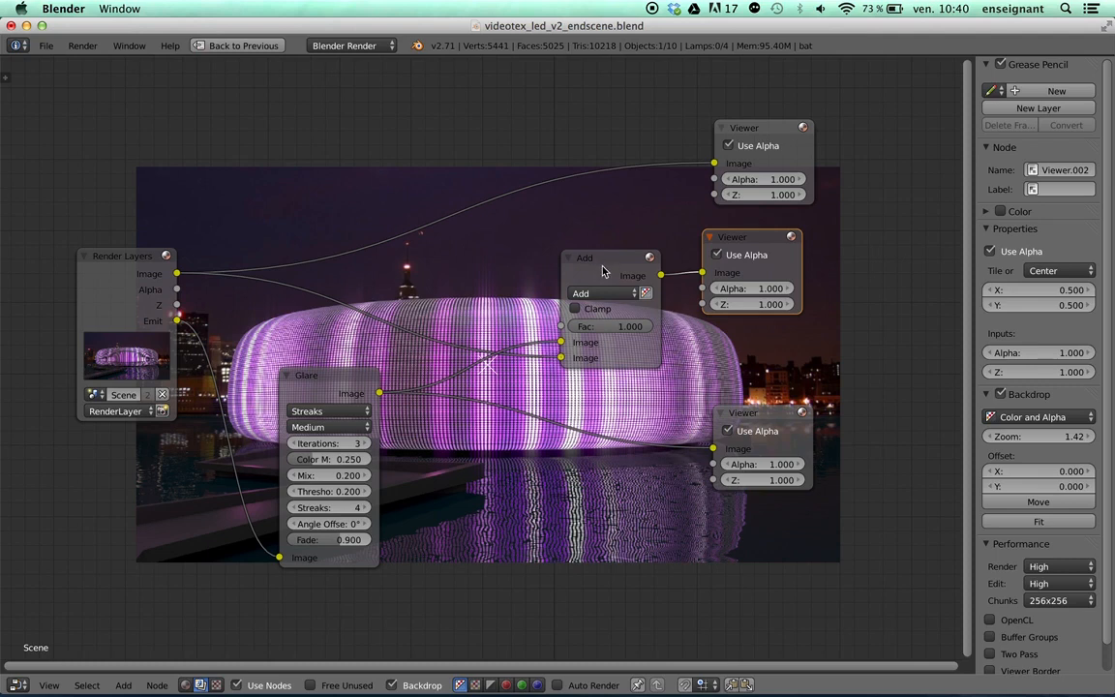
- Shift the Add node and its Viewer sideways, away from the Glare node, to space out the network
{"action": "left_click_drag", "start_coordinate": [602, 271], "coordinate": [602, 266]}
{"action": "left_click_drag", "start_coordinate": [752, 244], "coordinate": [784, 257]}
{"action": "left_click_drag", "start_coordinate": [605, 265], "coordinate": [639, 281]}
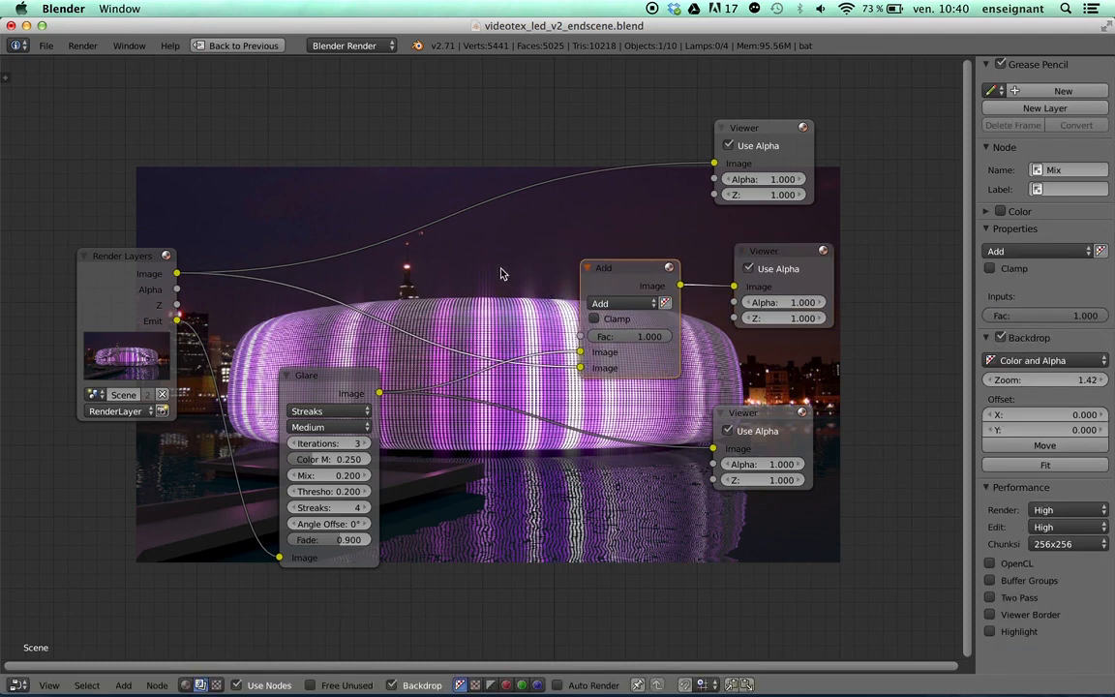
- Return the maximized node editor to the full layout and switch its area to the 3D View
{"action": "key", "text": "ctrl+Up"}
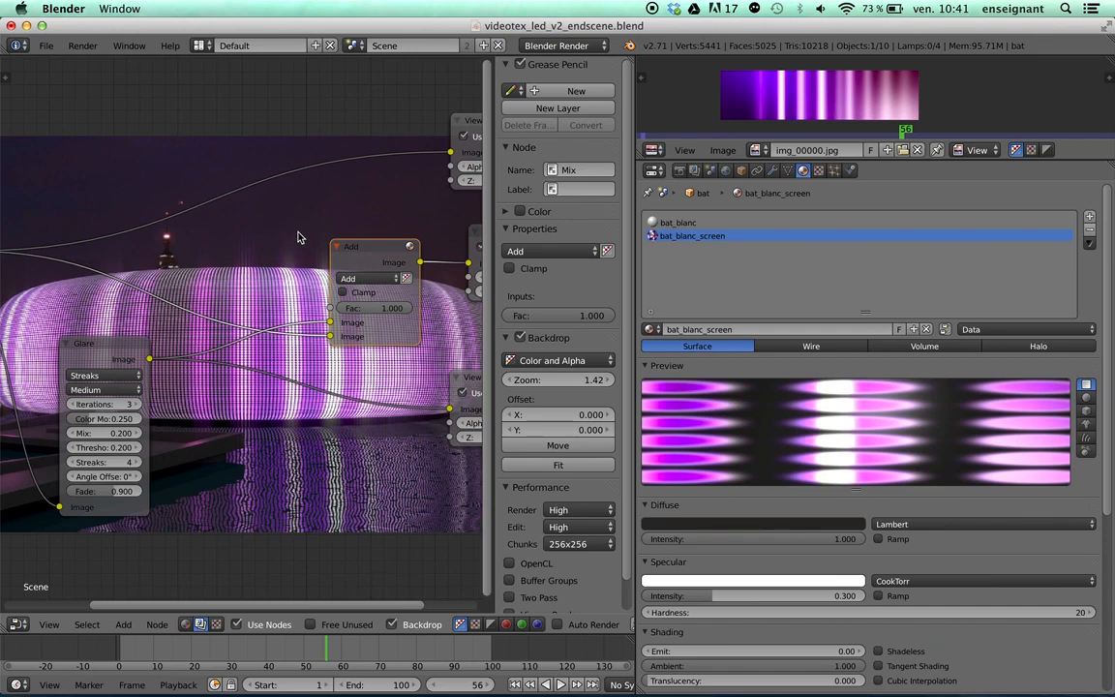
{"action": "left_click", "coordinate": [17, 624]}
{"action": "left_click", "coordinate": [48, 606]}
{"action": "scroll", "coordinate": [290, 350], "scroll_direction": "down", "scroll_amount": 2}
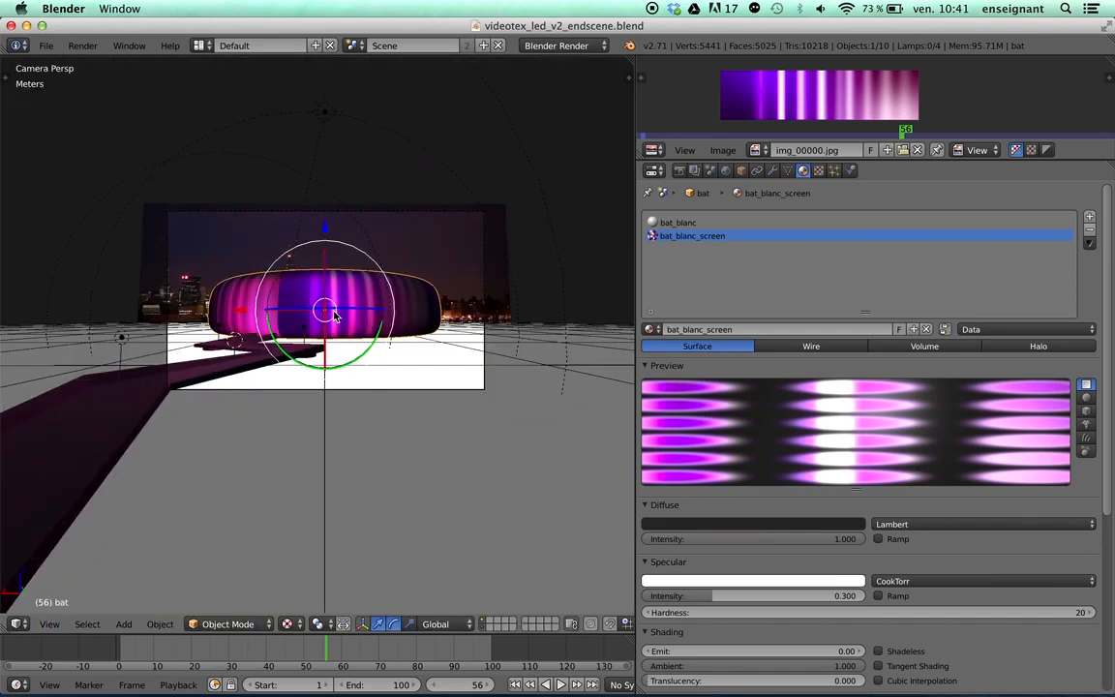
- Play the camera animation, stop it and inspect the ring building from outside the camera view
{"action": "key", "text": "alt+a"}
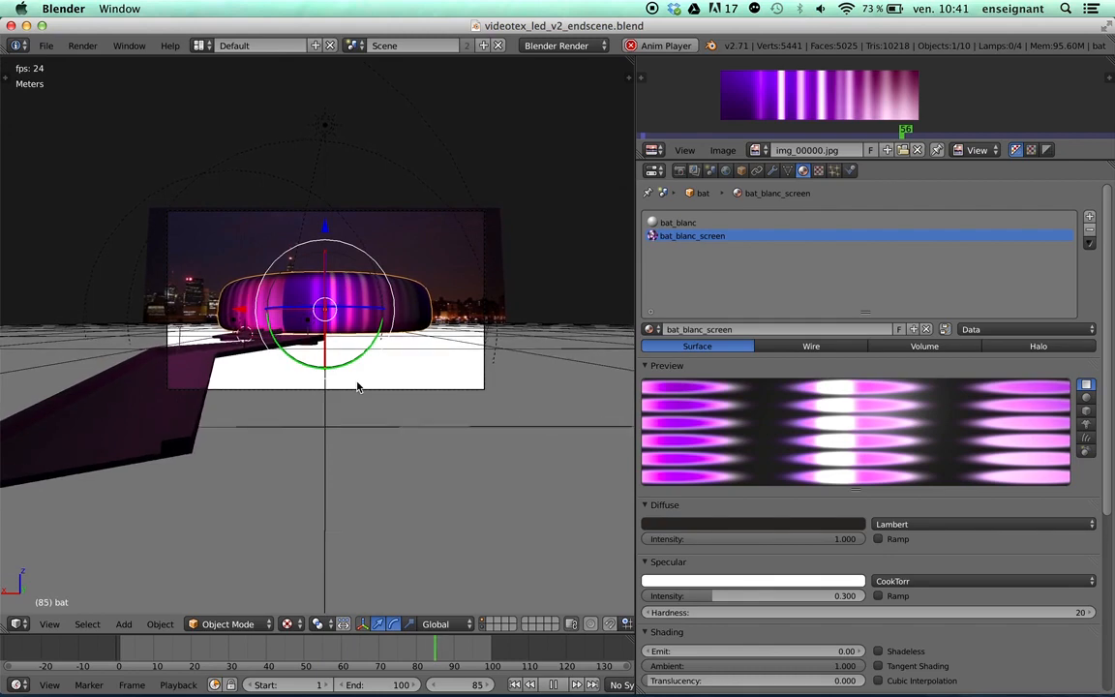
{"action": "key", "text": "alt+a"}
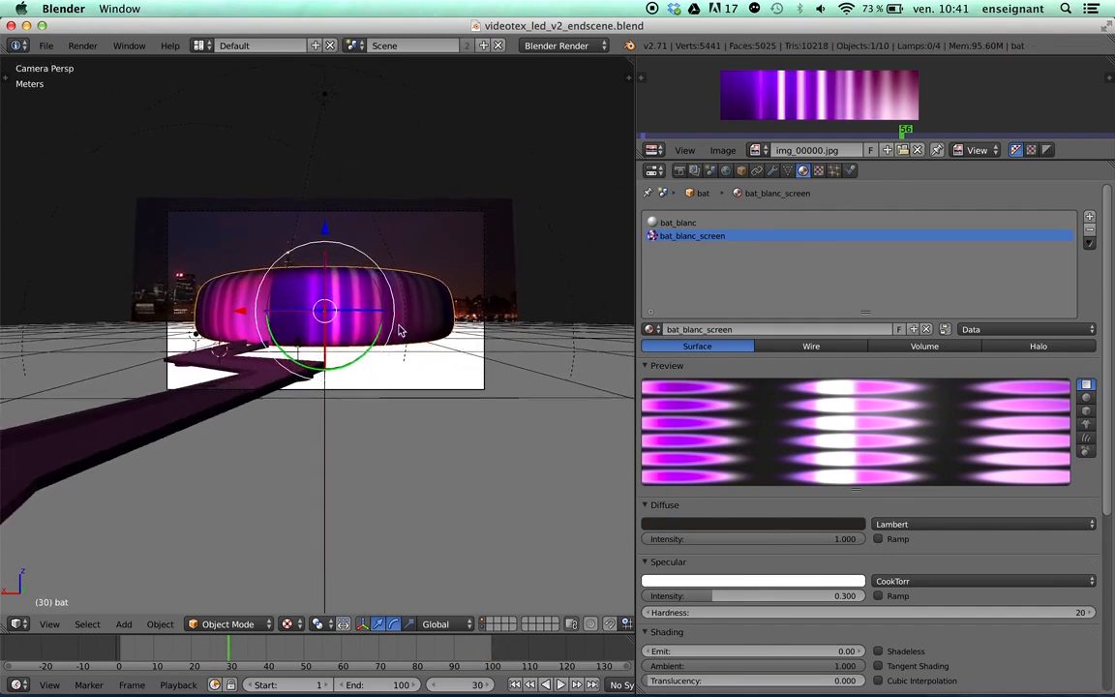
{"action": "middle_click_drag", "start_coordinate": [358, 378], "coordinate": [404, 330]}
{"action": "middle_click_drag", "start_coordinate": [488, 327], "coordinate": [590, 291]}
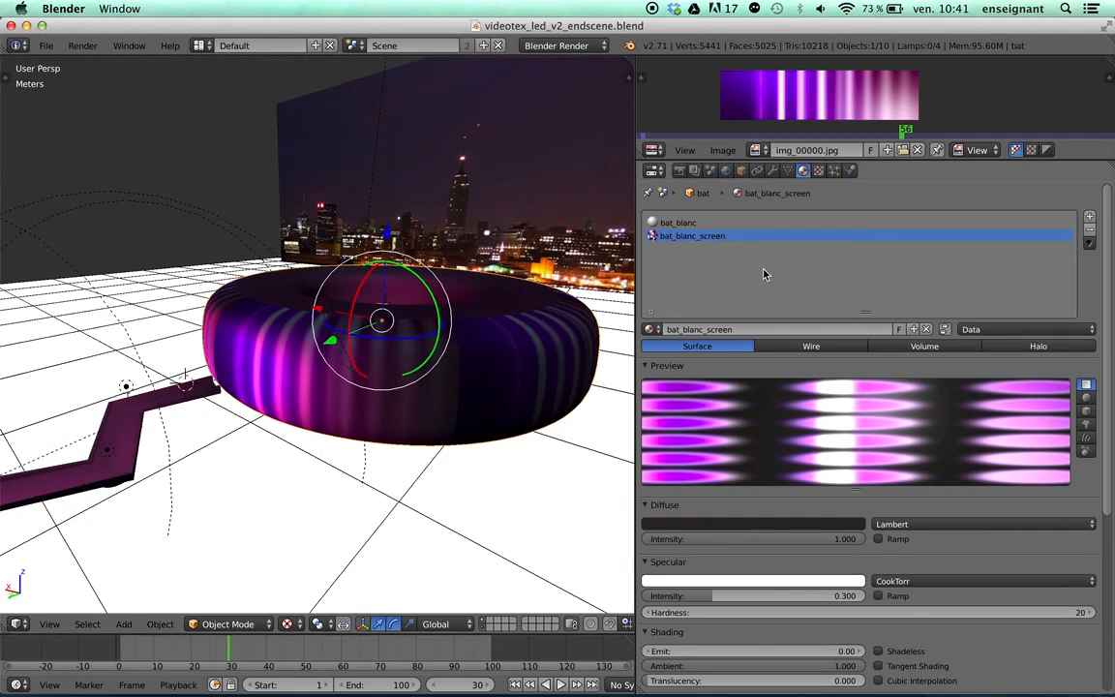
- Show the texture settings of the bat_blanc_screen material and save the scene over the existing blend file
{"action": "left_click", "coordinate": [818, 171]}
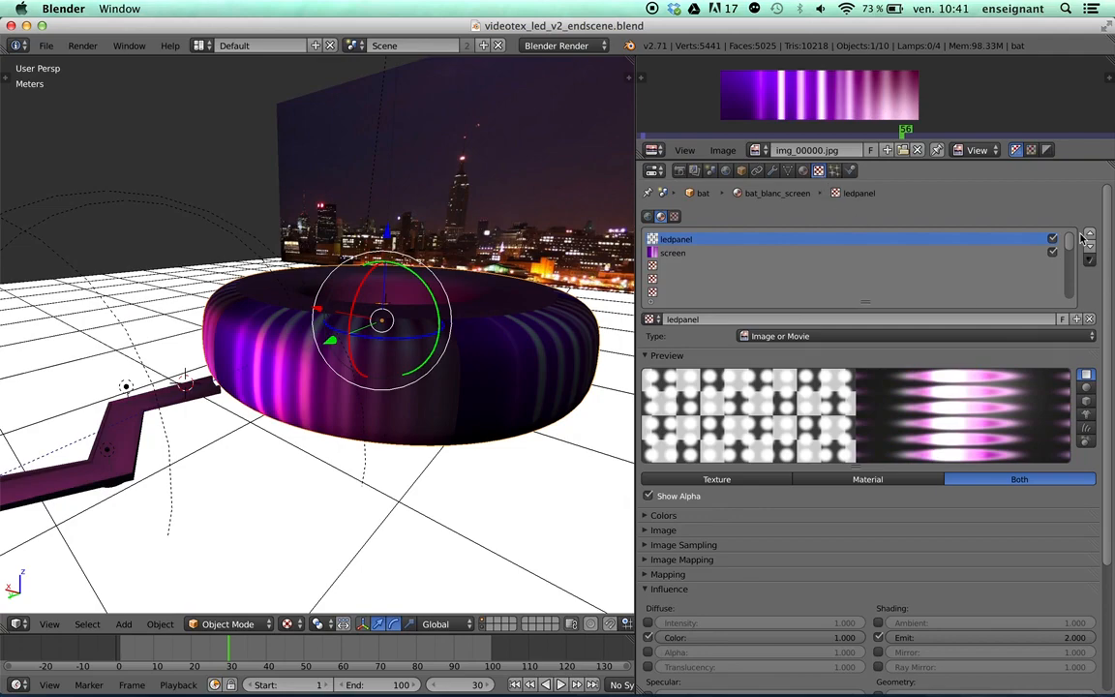
{"action": "middle_click_drag", "start_coordinate": [396, 190], "coordinate": [391, 241]}
{"action": "key", "text": "super+s"}
{"action": "left_click", "coordinate": [392, 237]}
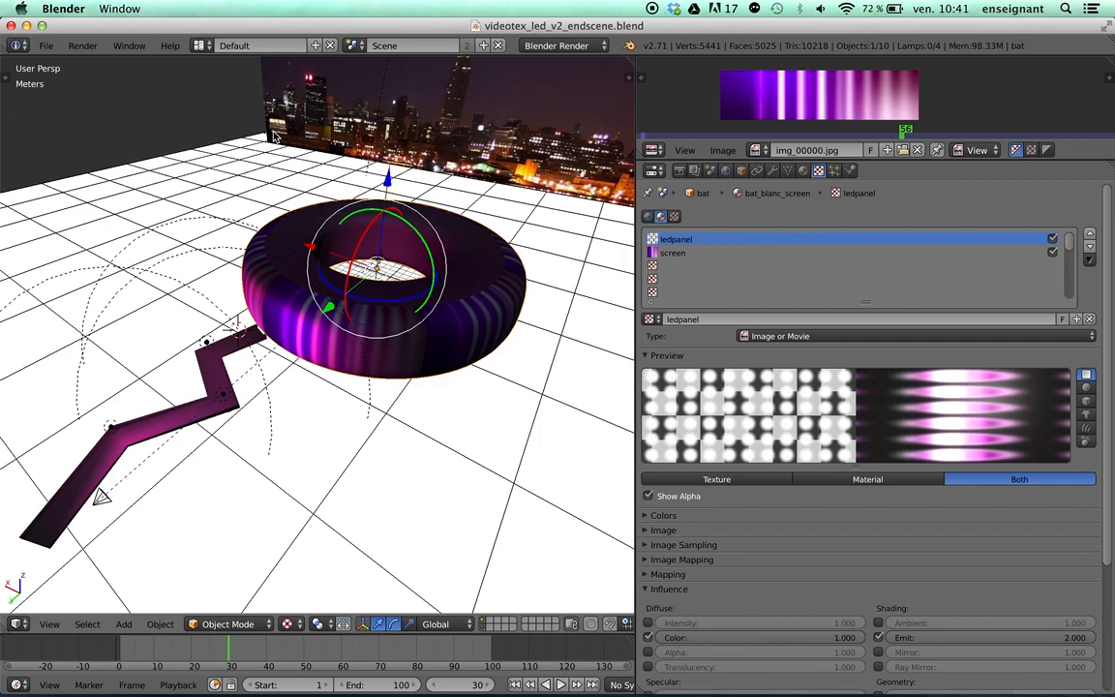
{"action": "key", "text": "super+s"}
{"action": "left_click", "coordinate": [196, 181]}
- Switch to Finder, enlarge the videotex_ledpanel window to examine the render.png preview, and return to Blender
{"action": "left_click", "coordinate": [27, 25]}
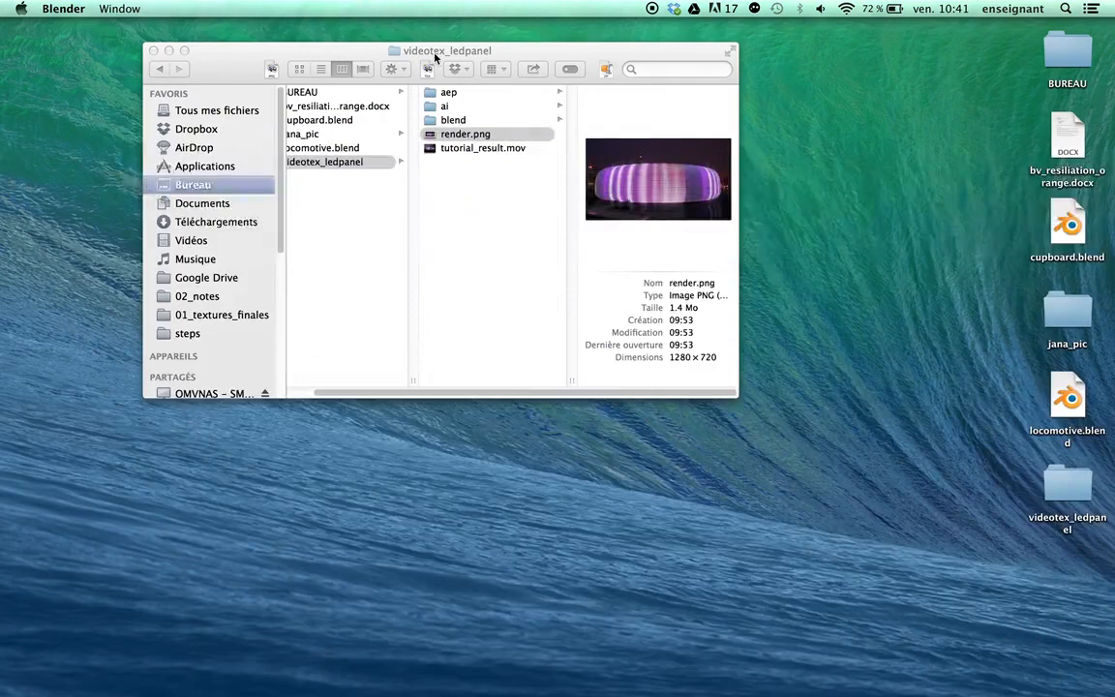
{"action": "left_click", "coordinate": [690, 363]}
{"action": "left_click_drag", "start_coordinate": [738, 396], "coordinate": [916, 532]}
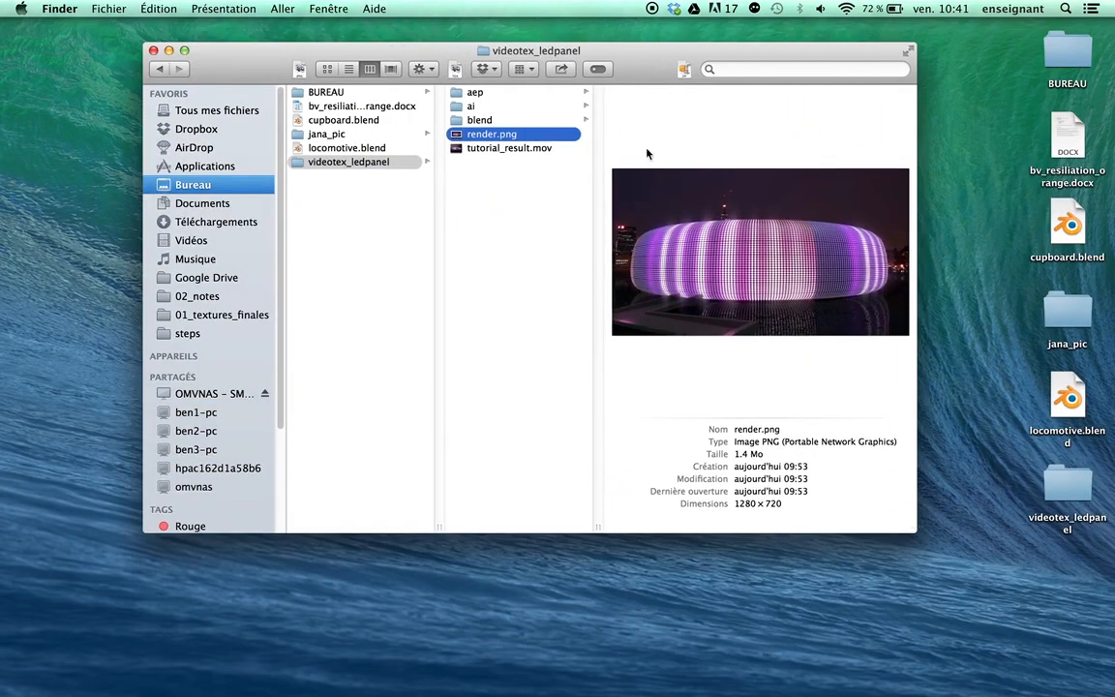
{"action": "left_click", "coordinate": [995, 678]}
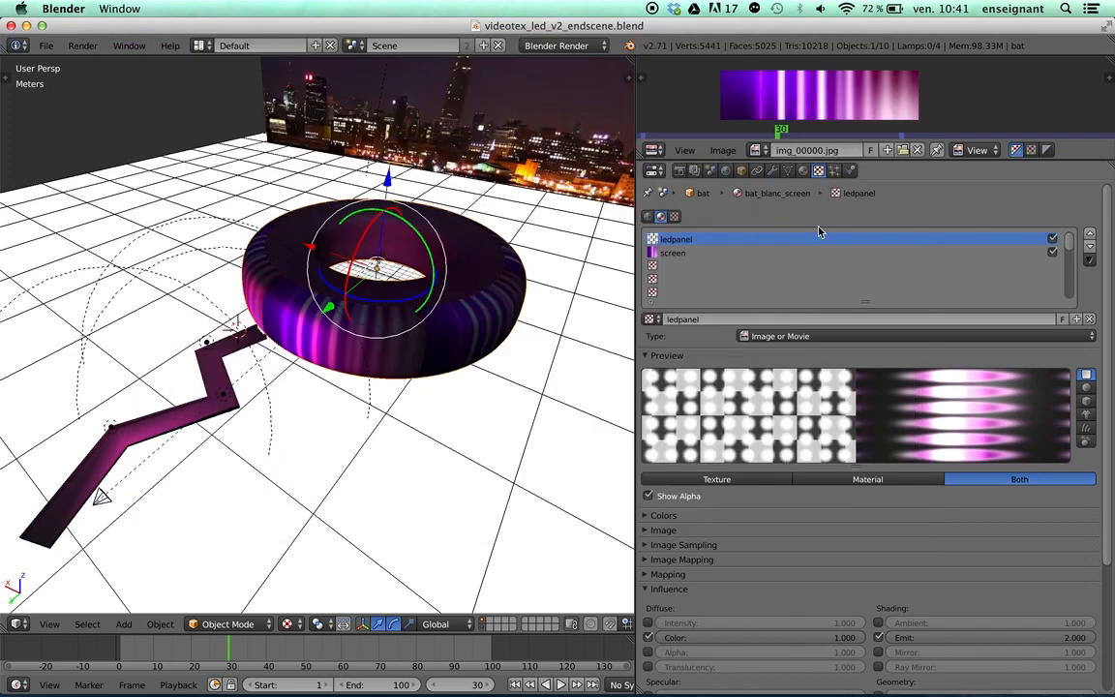
- Browse for the render output path in the blend directory and create a new folder named test there
{"action": "left_click", "coordinate": [681, 170]}
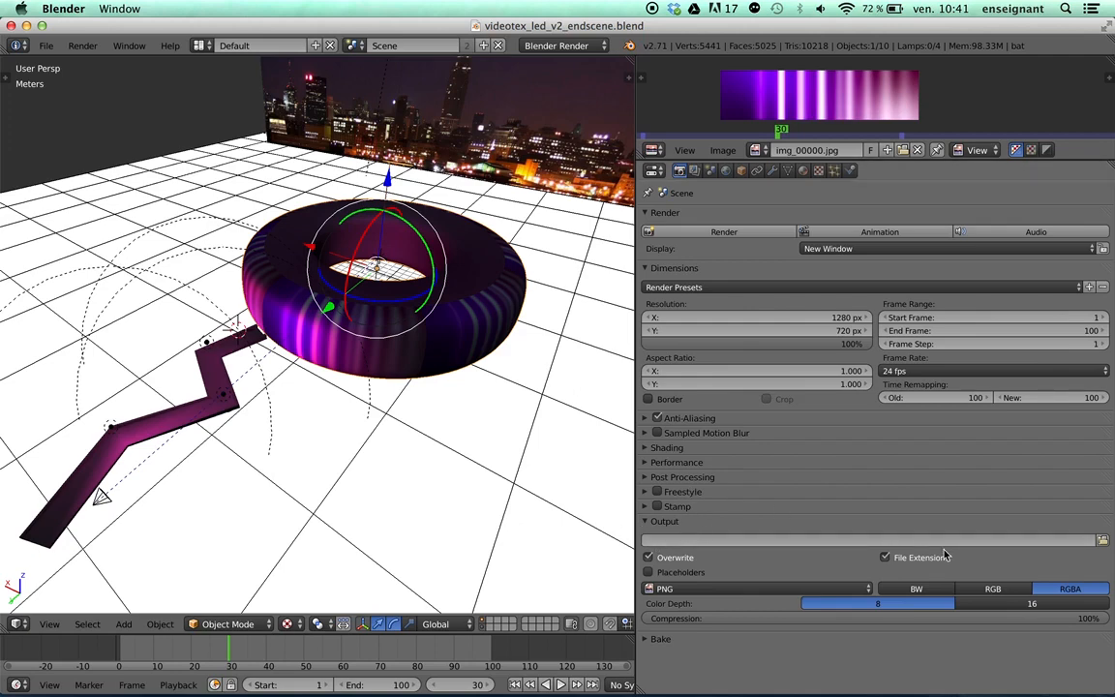
{"action": "left_click", "coordinate": [1101, 545]}
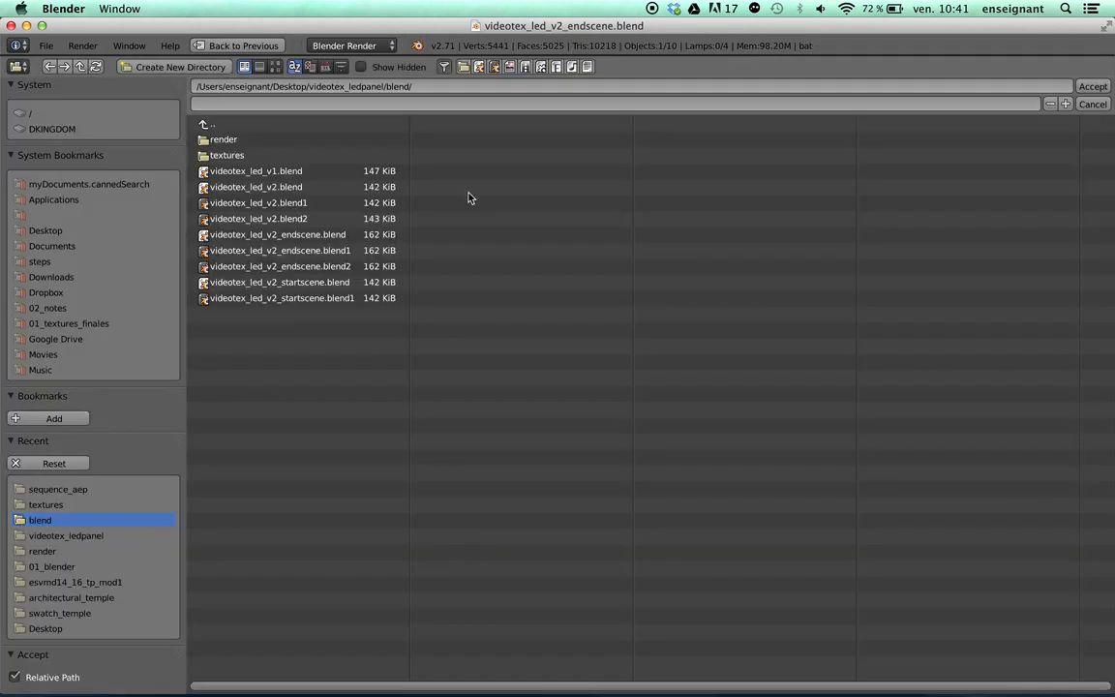
{"action": "left_click", "coordinate": [232, 130]}
{"action": "left_click", "coordinate": [205, 124]}
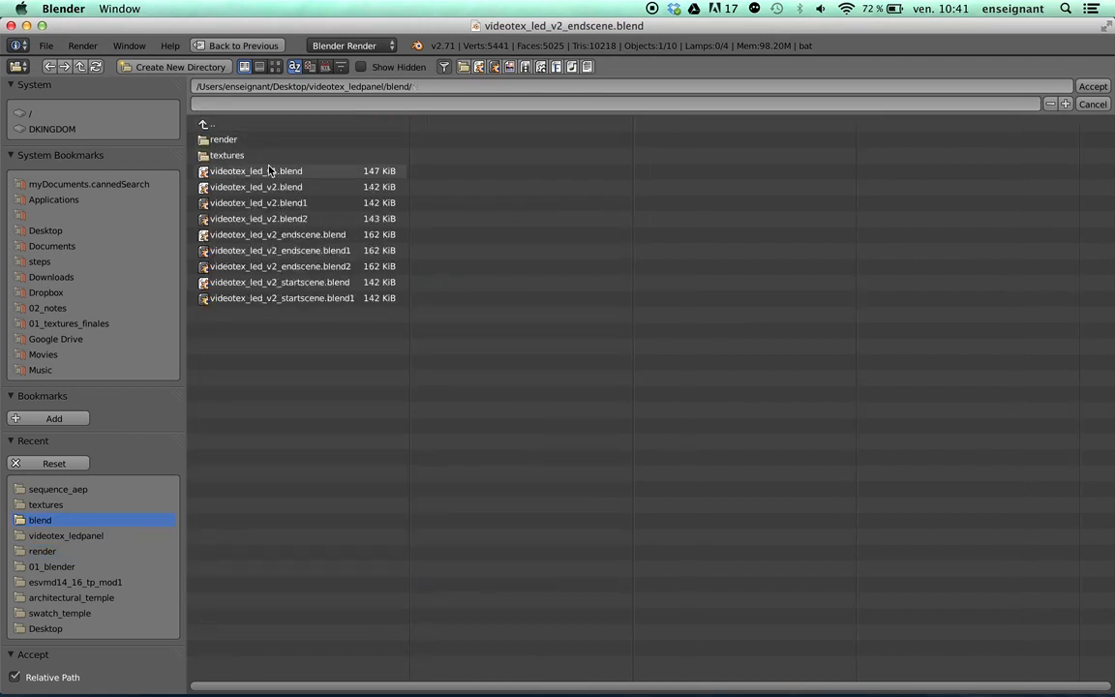
{"action": "left_click", "coordinate": [177, 67]}
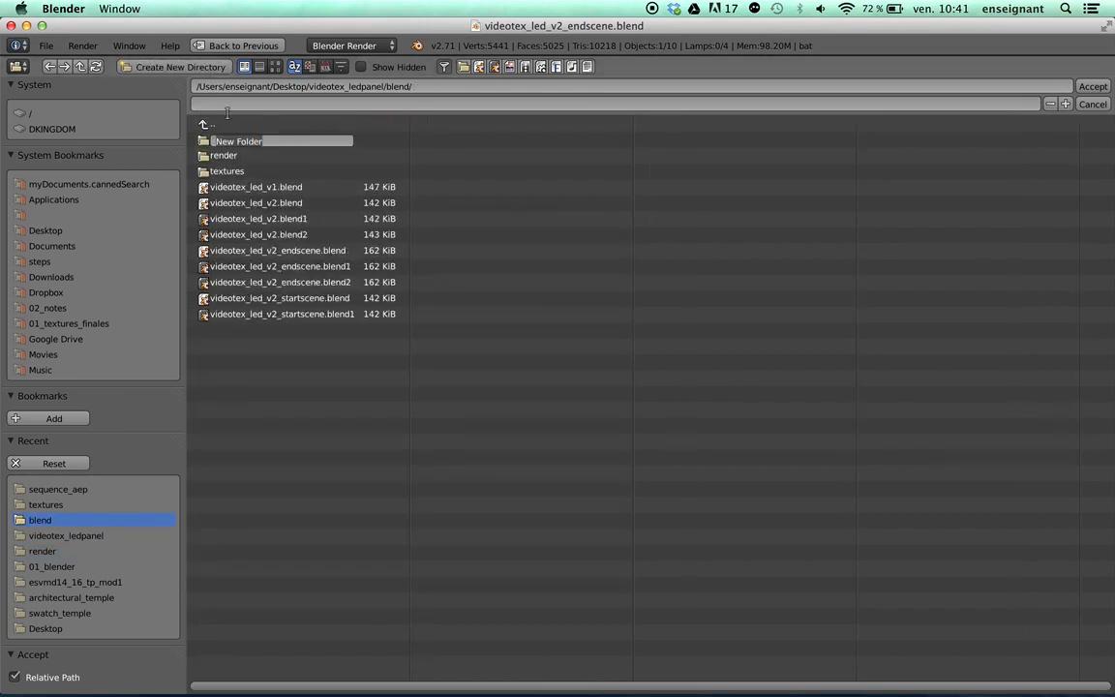
{"action": "type", "text": "test"}
{"action": "key", "text": "Return"}
- Set the render output to the test folder with the file name prefix test_, keeping PNG as the file format
{"action": "left_click", "coordinate": [224, 139]}
{"action": "left_click", "coordinate": [218, 127]}
{"action": "left_click", "coordinate": [218, 155]}
{"action": "left_click", "coordinate": [216, 105]}
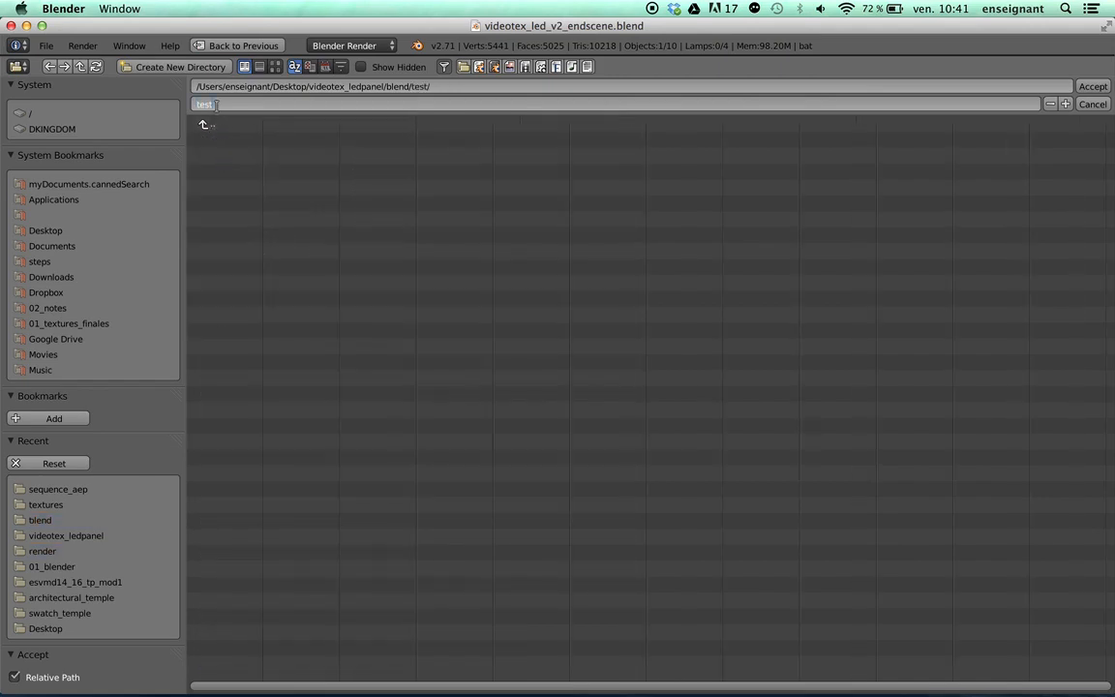
{"action": "type", "text": "test"}
{"action": "key", "text": "Return"}
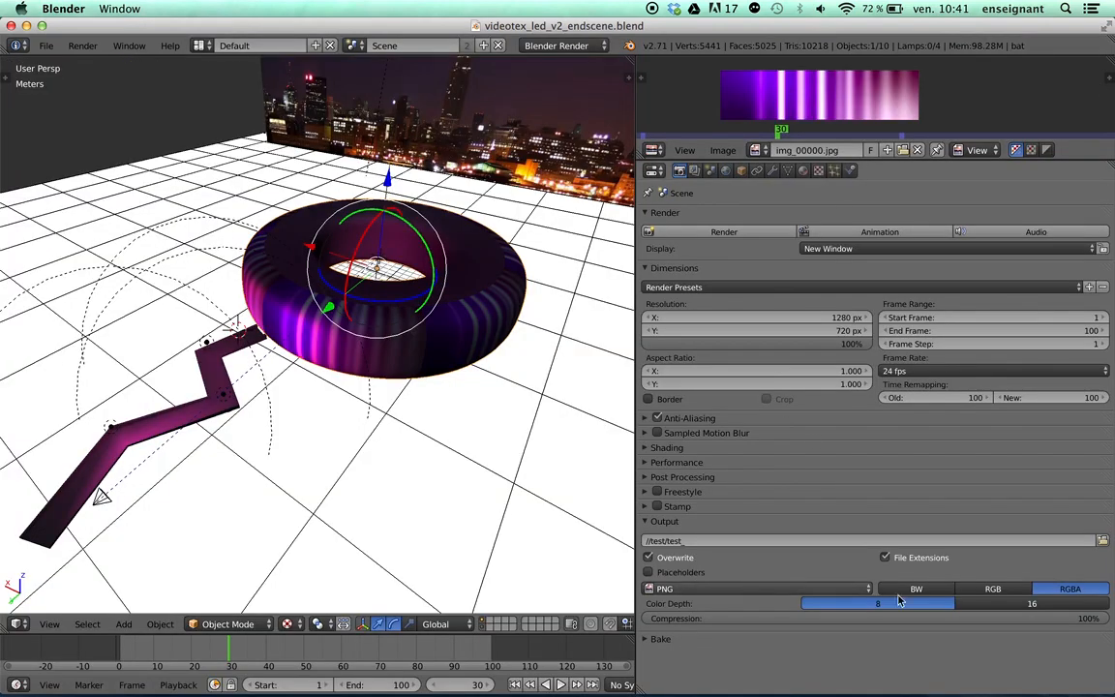
{"action": "left_click", "coordinate": [665, 589]}
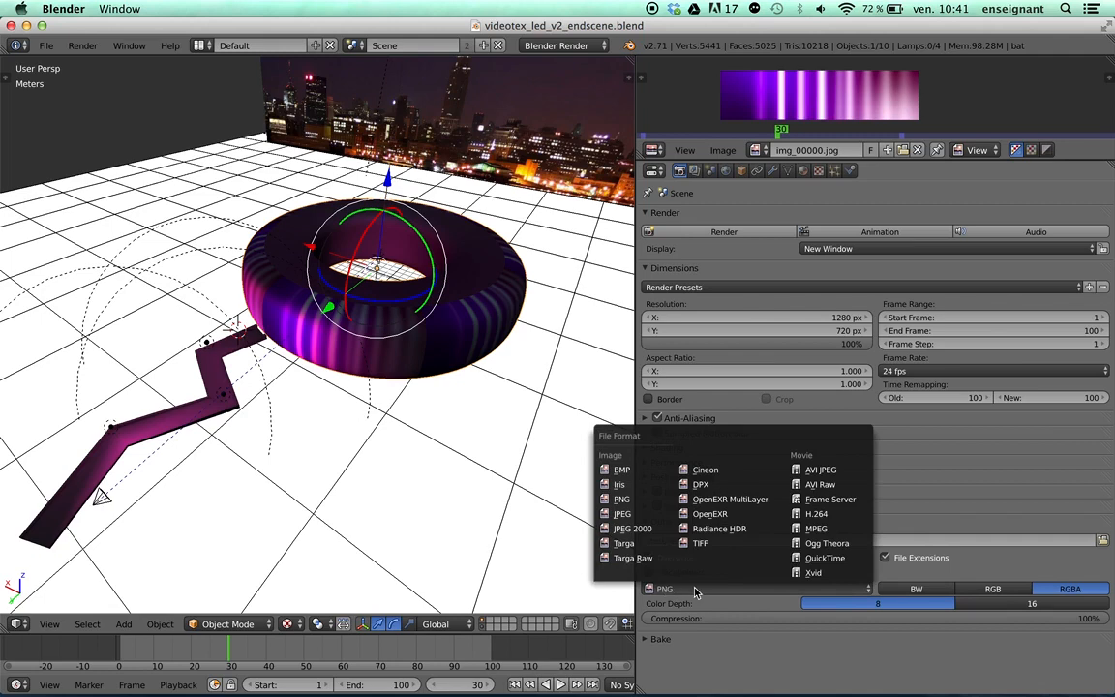
{"action": "left_click", "coordinate": [697, 593]}
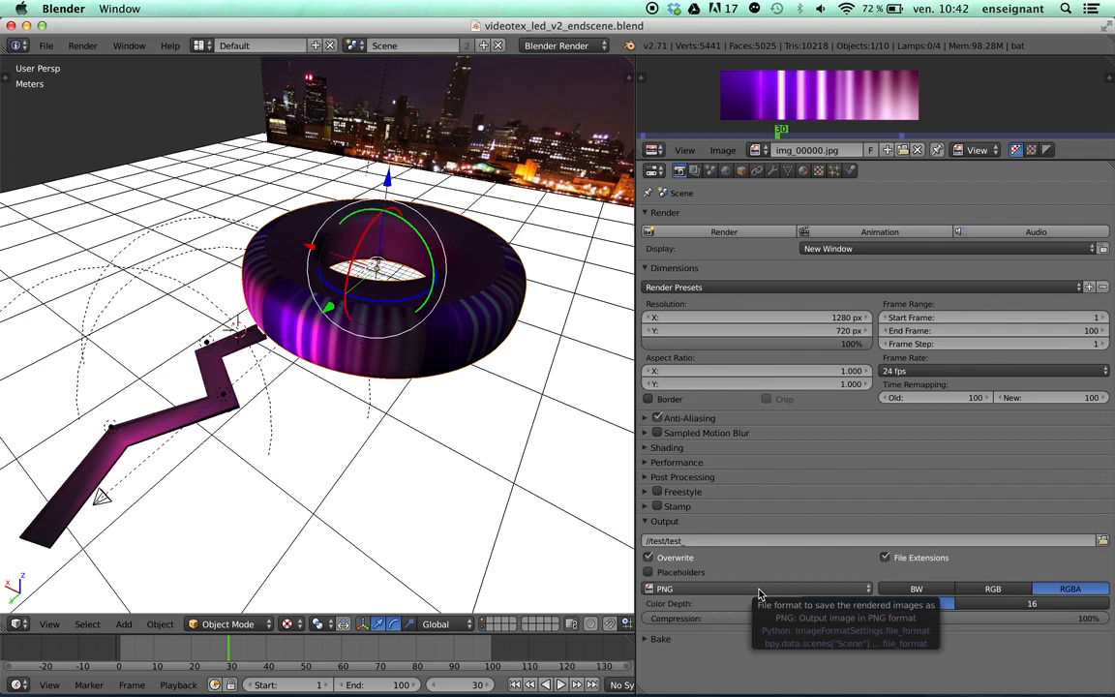
- Try to render the animation, and show the compositing node tree in a maximized Node Editor in place of the 3D view
{"action": "left_click", "coordinate": [760, 592]}
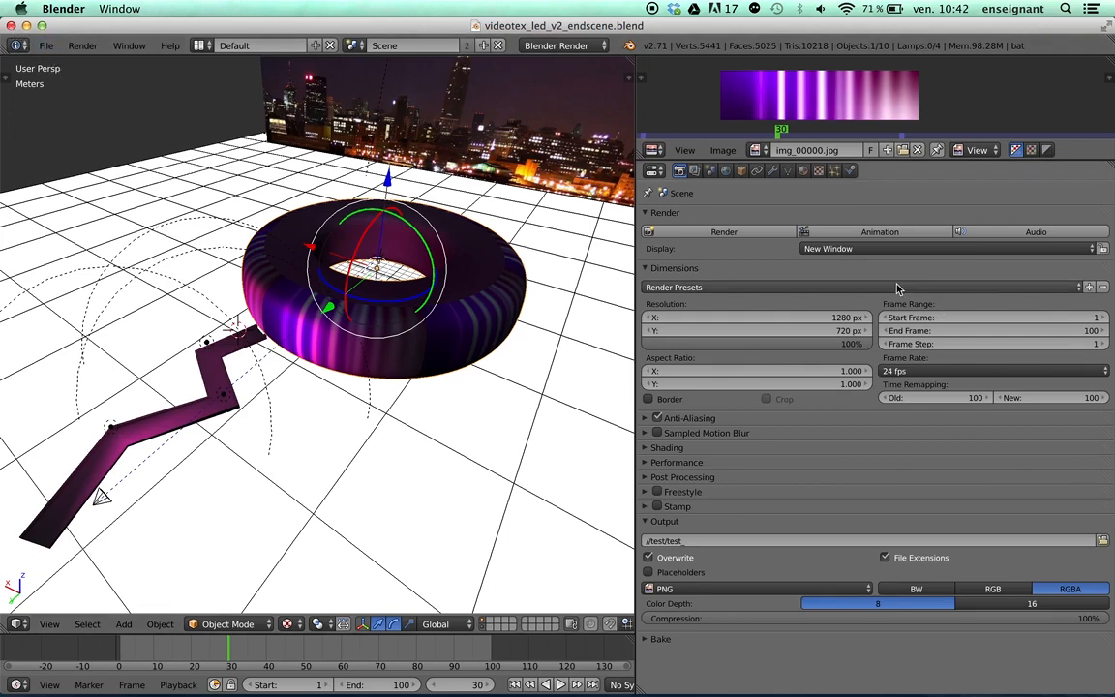
{"action": "left_click", "coordinate": [779, 231]}
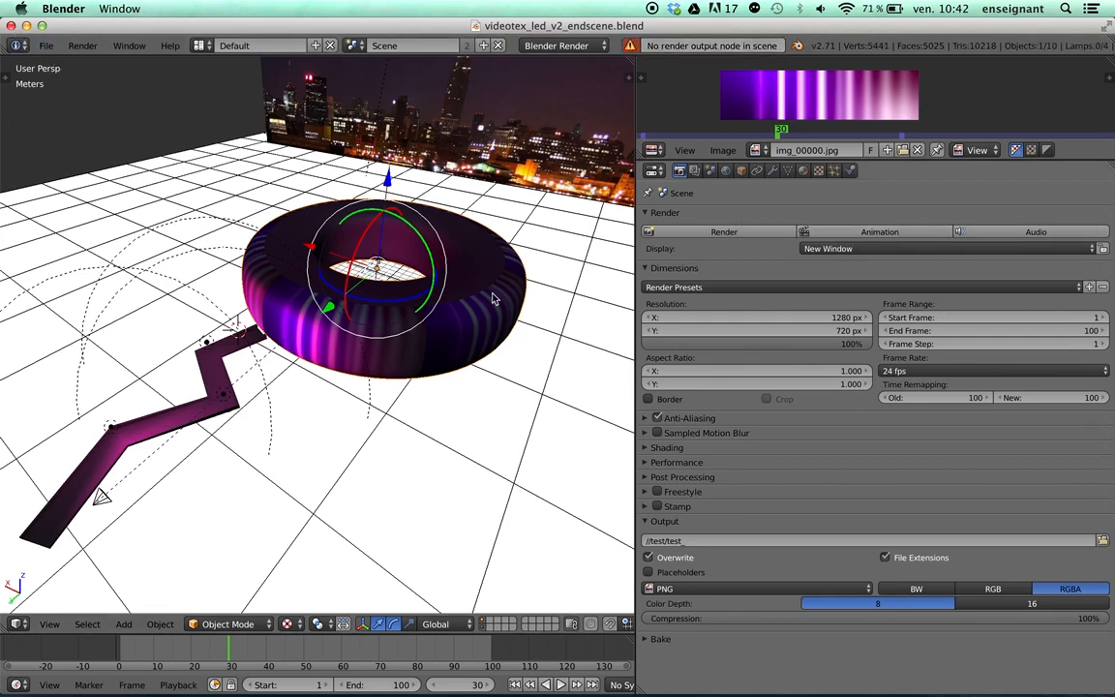
{"action": "left_click", "coordinate": [18, 623]}
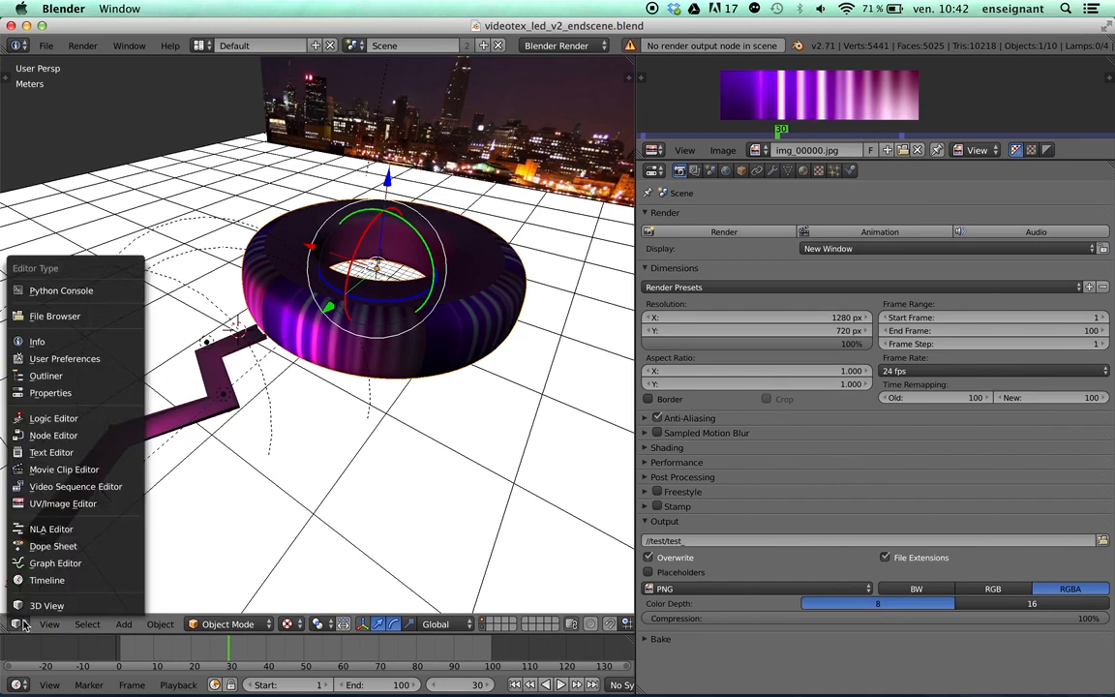
{"action": "left_click", "coordinate": [53, 436]}
{"action": "key", "text": "shift+space"}
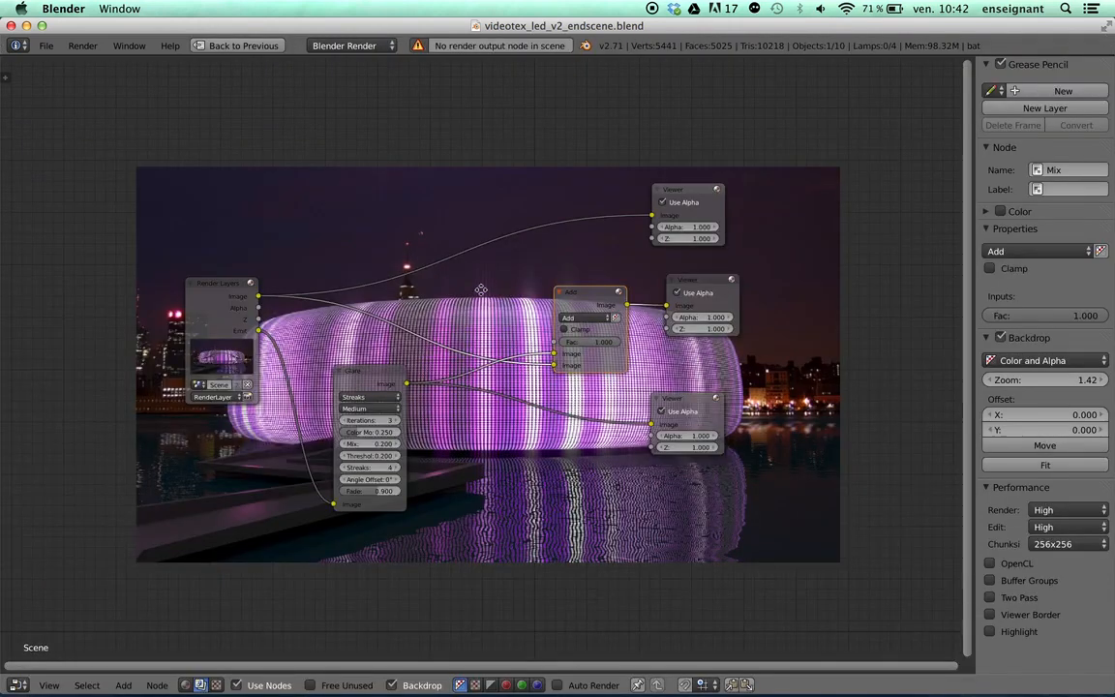
- Spread the Add node and the three Viewer nodes apart to make room for another output node
{"action": "left_click_drag", "start_coordinate": [585, 262], "coordinate": [616, 261]}
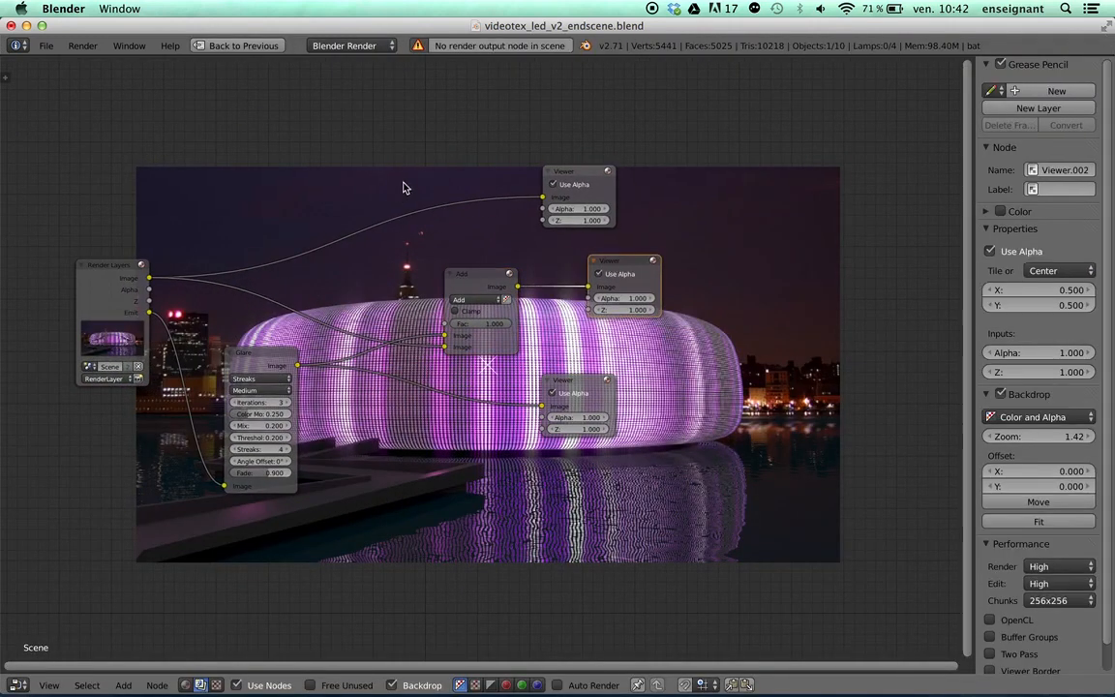
{"action": "left_click_drag", "start_coordinate": [577, 168], "coordinate": [630, 149]}
{"action": "left_click_drag", "start_coordinate": [455, 274], "coordinate": [421, 268]}
{"action": "left_click_drag", "start_coordinate": [573, 382], "coordinate": [540, 436]}
{"action": "left_click_drag", "start_coordinate": [620, 263], "coordinate": [674, 250]}
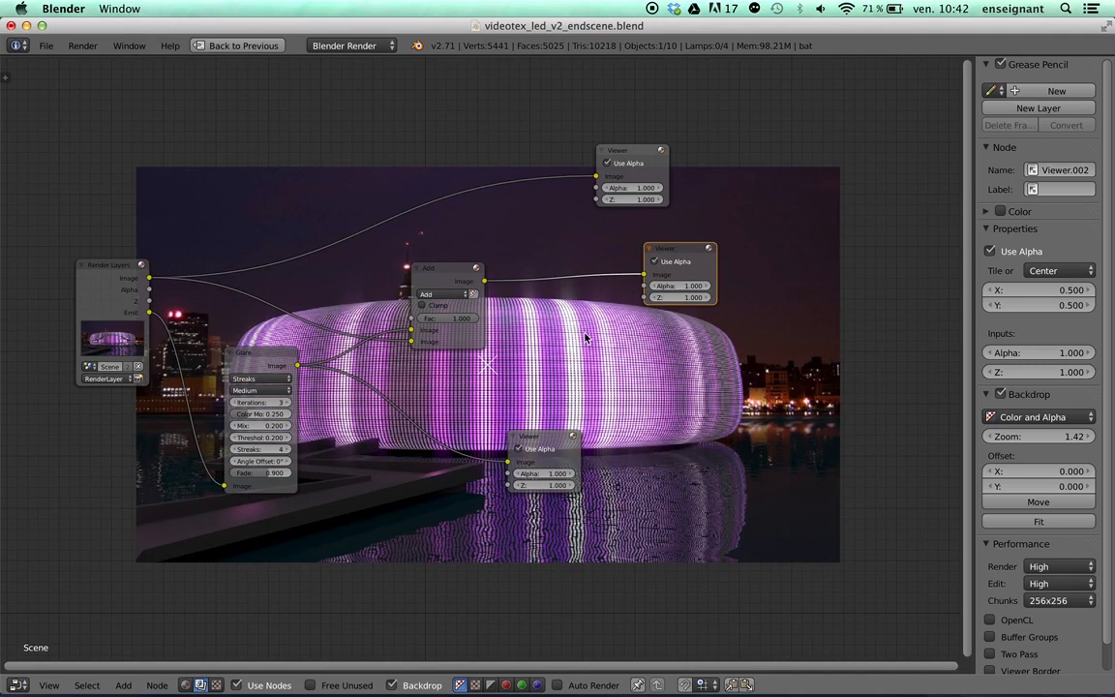
- Add a Composite output node and place it just below the Viewer node connected to the Add node
{"action": "scroll", "coordinate": [585, 337], "scroll_direction": "up", "scroll_amount": 2}
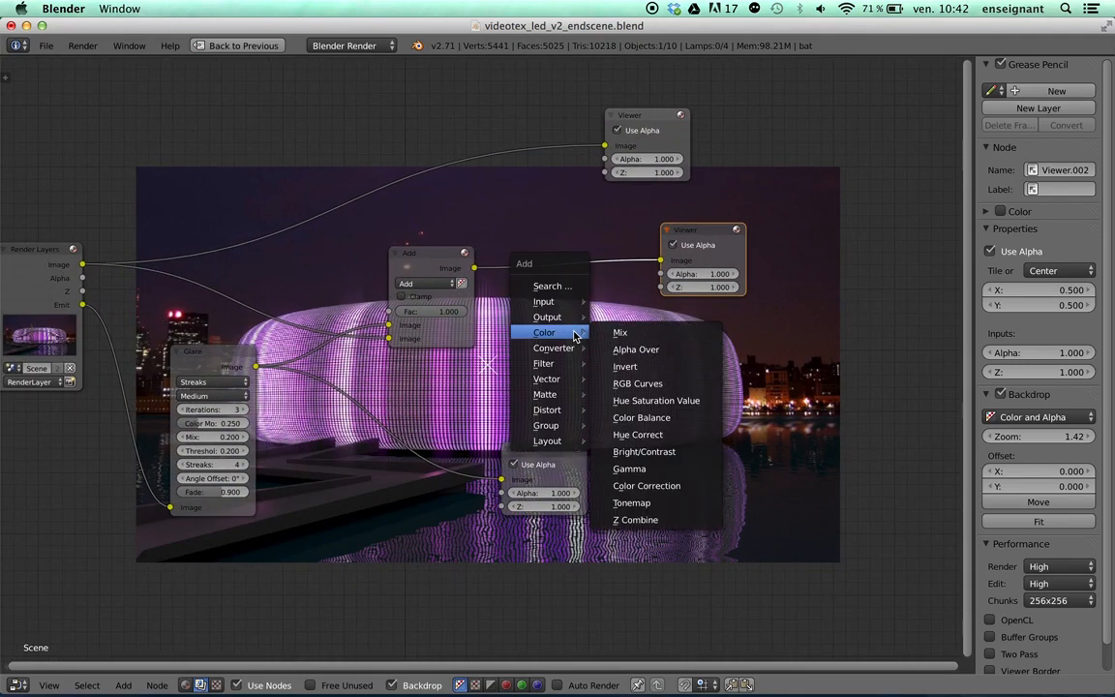
{"action": "mouse_move", "coordinate": [580, 317]}
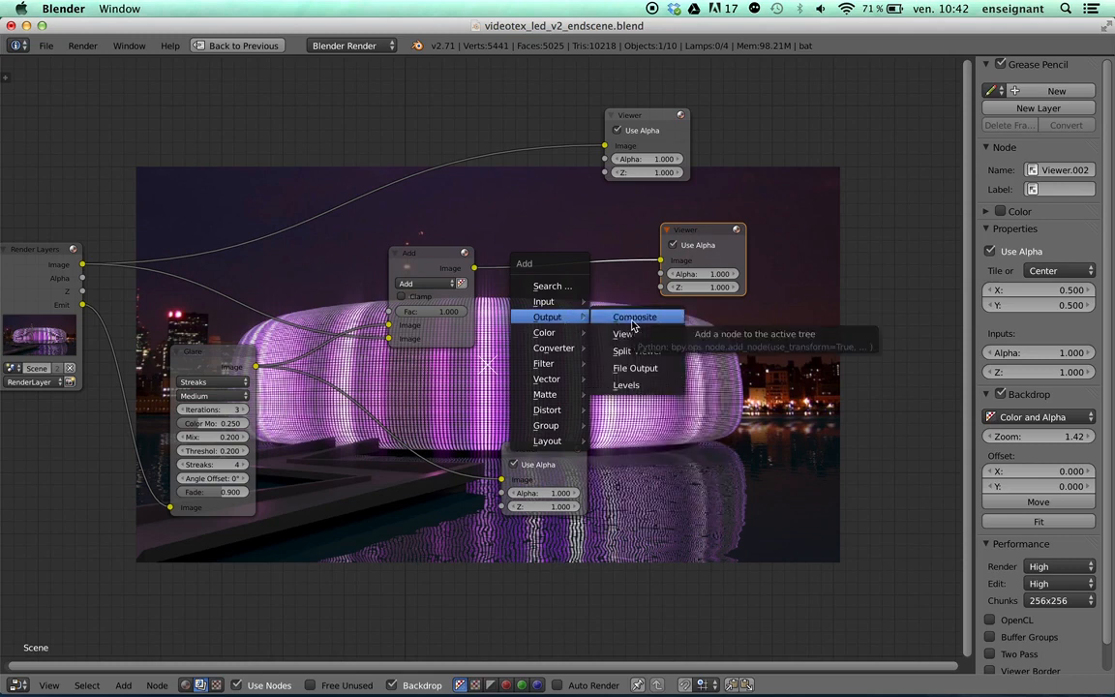
{"action": "left_click", "coordinate": [631, 323]}
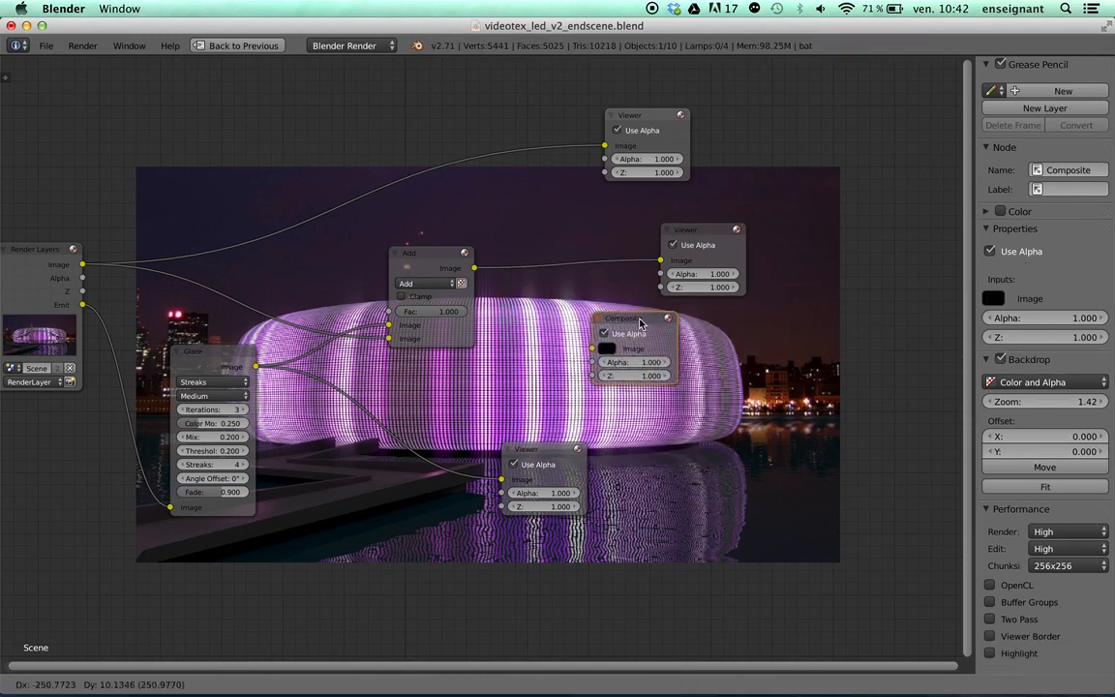
{"action": "left_click", "coordinate": [705, 322]}
{"action": "left_click_drag", "start_coordinate": [691, 321], "coordinate": [704, 316]}
- Link the Add node's Image output to the Composite node's Image input and restore the multi-editor layout
{"action": "left_click_drag", "start_coordinate": [474, 268], "coordinate": [595, 222]}
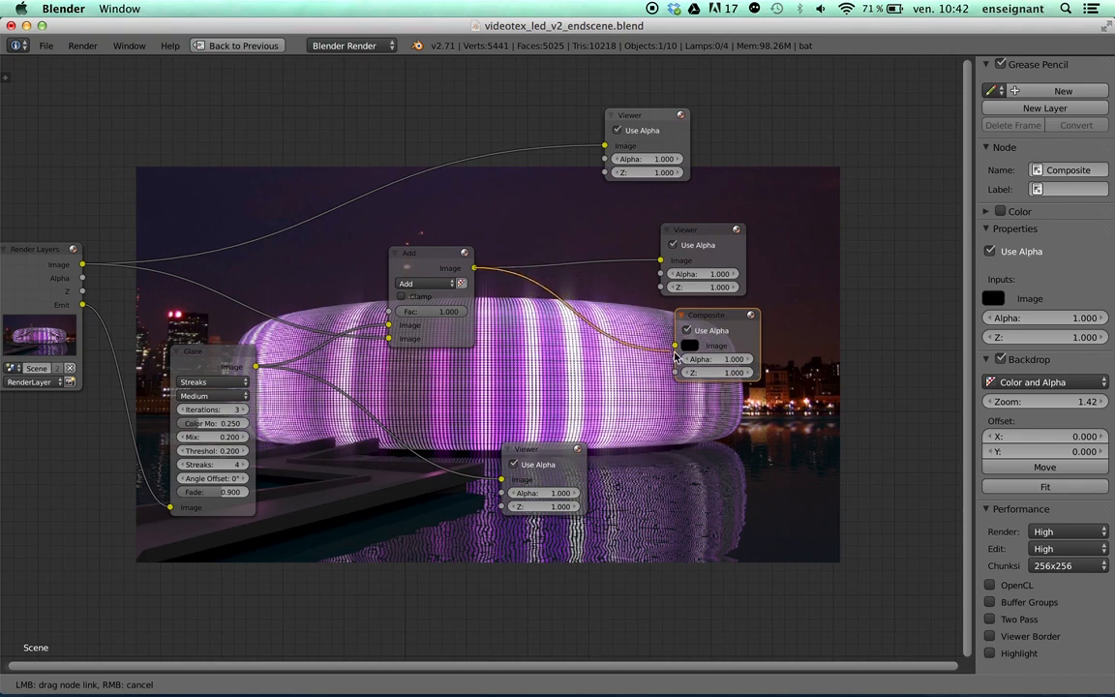
{"action": "left_click_drag", "start_coordinate": [675, 346], "coordinate": [666, 317]}
{"action": "left_click", "coordinate": [695, 235]}
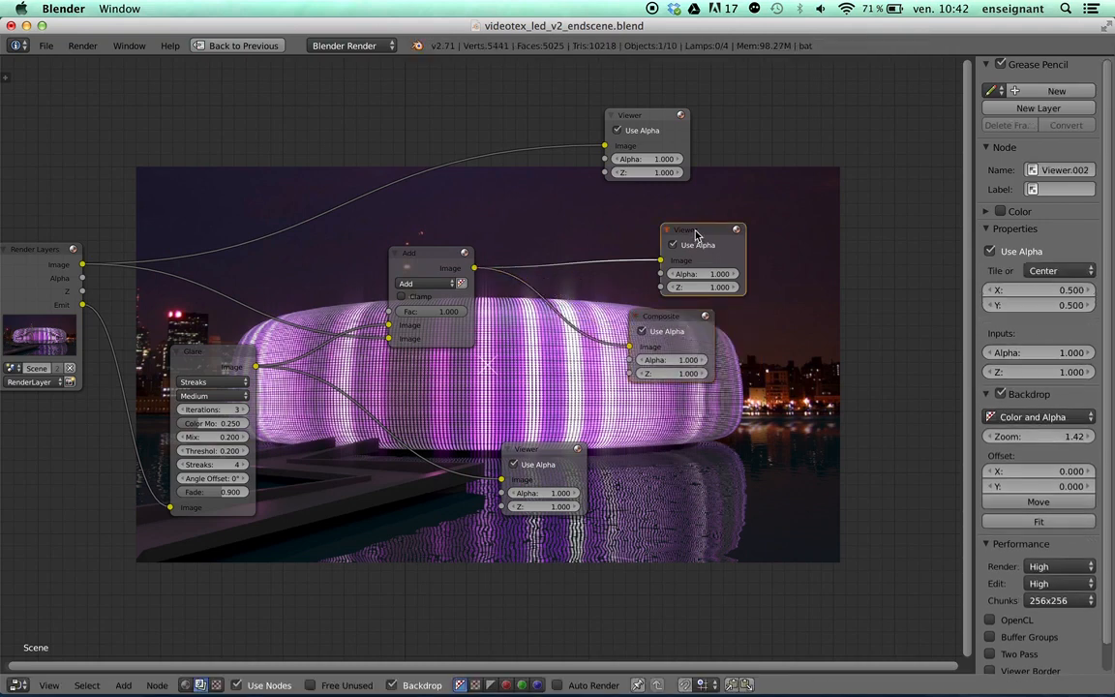
{"action": "left_click", "coordinate": [688, 319]}
{"action": "key", "text": "ctrl+Up"}
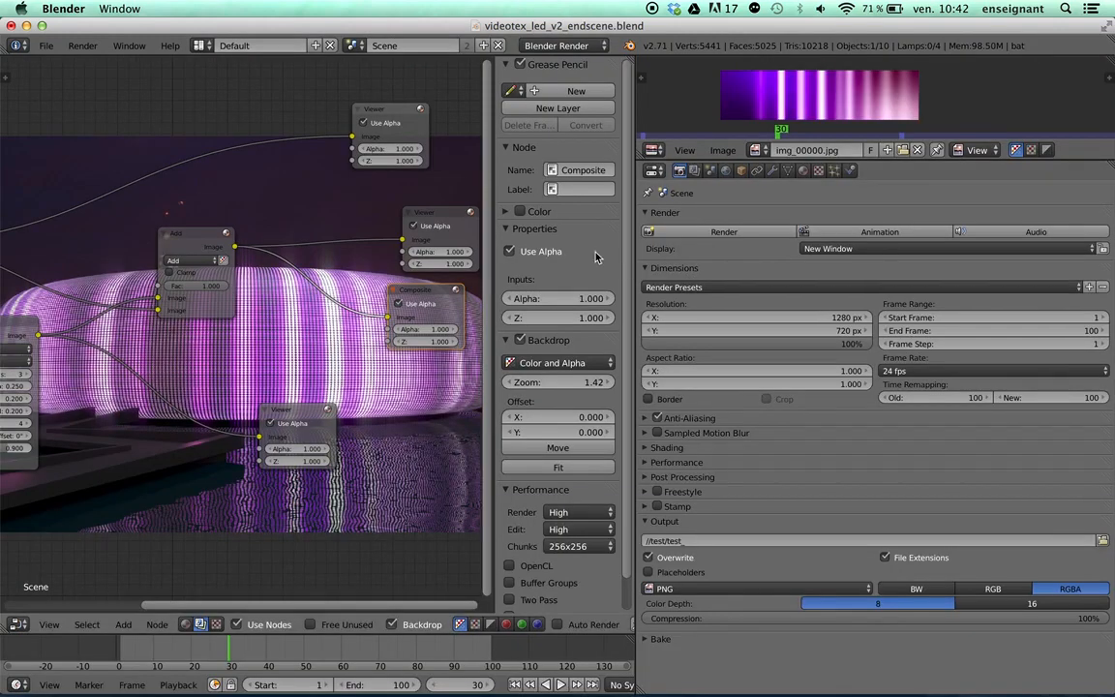
- Start rendering the animation, stop it during the second frame, and save the scene over the existing blend file
{"action": "key", "text": "F12"}
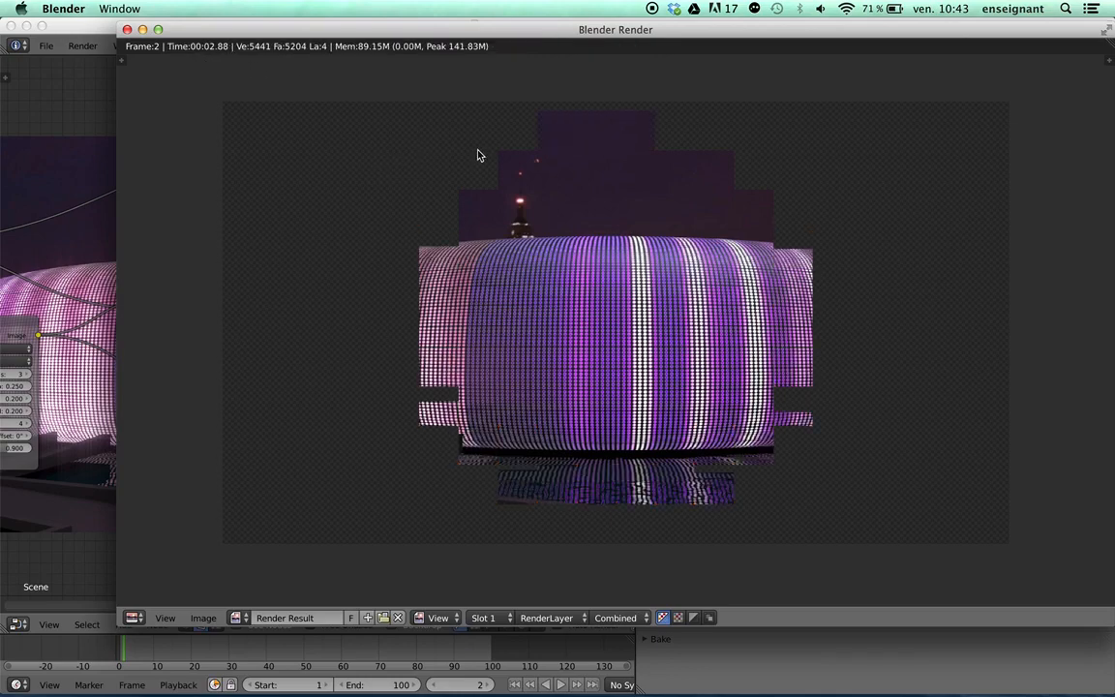
{"action": "left_click", "coordinate": [128, 32]}
{"action": "key", "text": "ctrl+s"}
{"action": "left_click", "coordinate": [244, 162]}
- Switch to Finder and preview test_0001.png in the test folder inside blend
{"action": "left_click", "coordinate": [27, 26]}
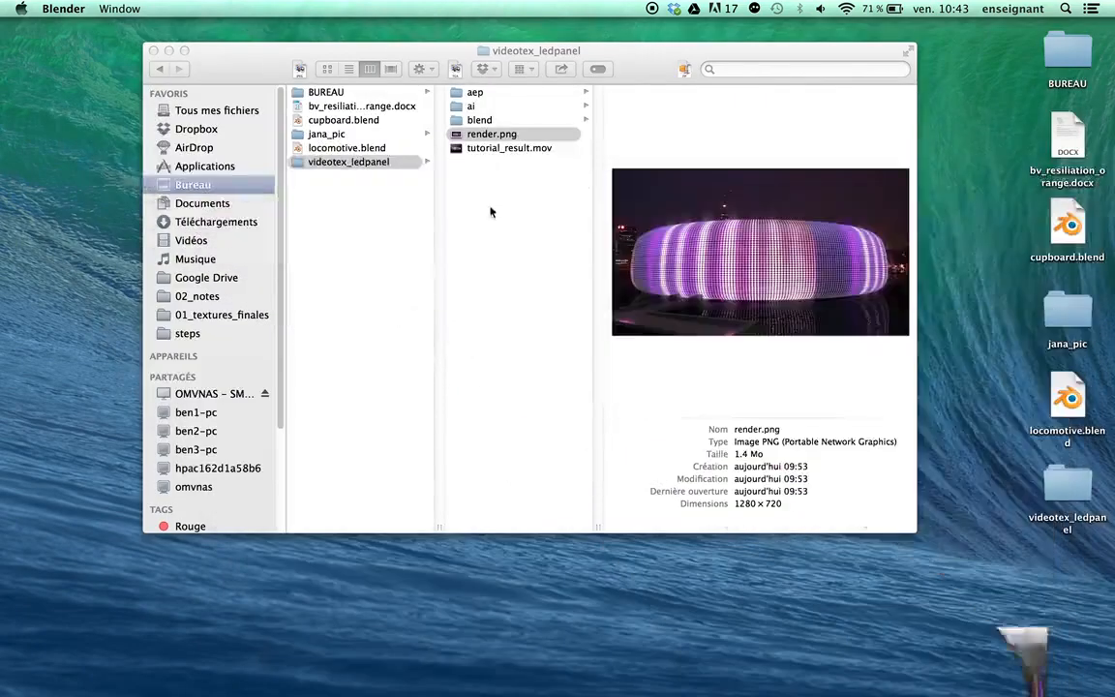
{"action": "left_click", "coordinate": [482, 87]}
{"action": "left_click", "coordinate": [510, 118]}
{"action": "left_click", "coordinate": [651, 108]}
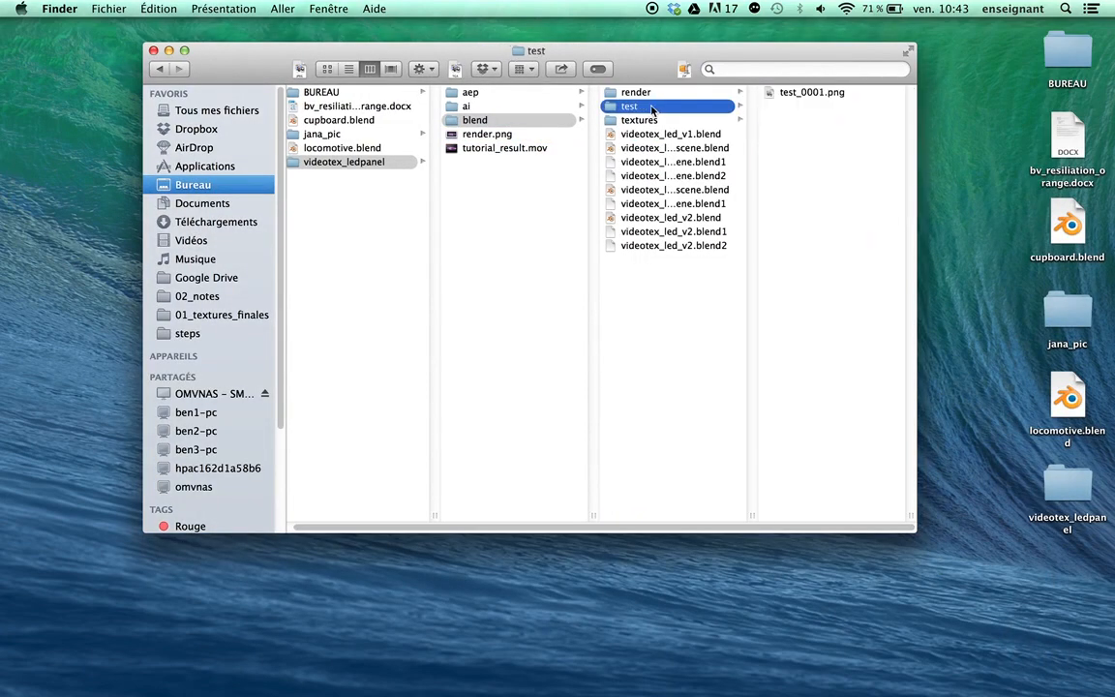
{"action": "left_click", "coordinate": [799, 94]}
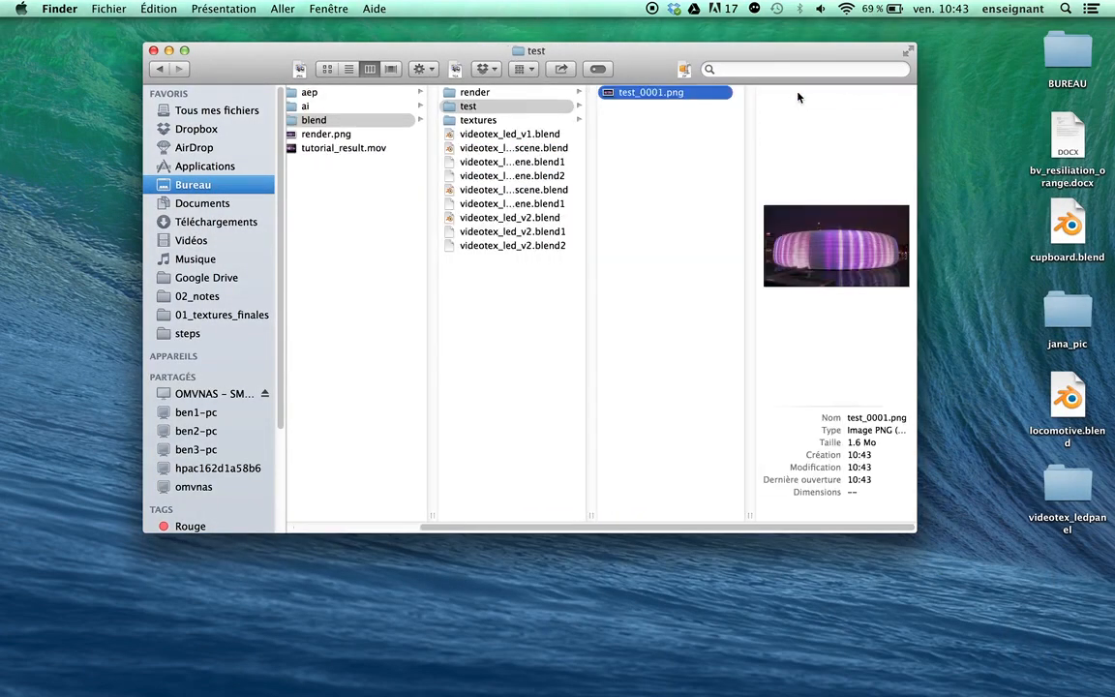
- Look through the render_seq PNG sequence in the render folder
{"action": "left_click", "coordinate": [523, 93]}
{"action": "scroll", "coordinate": [710, 242], "scroll_direction": "down", "scroll_amount": 10}
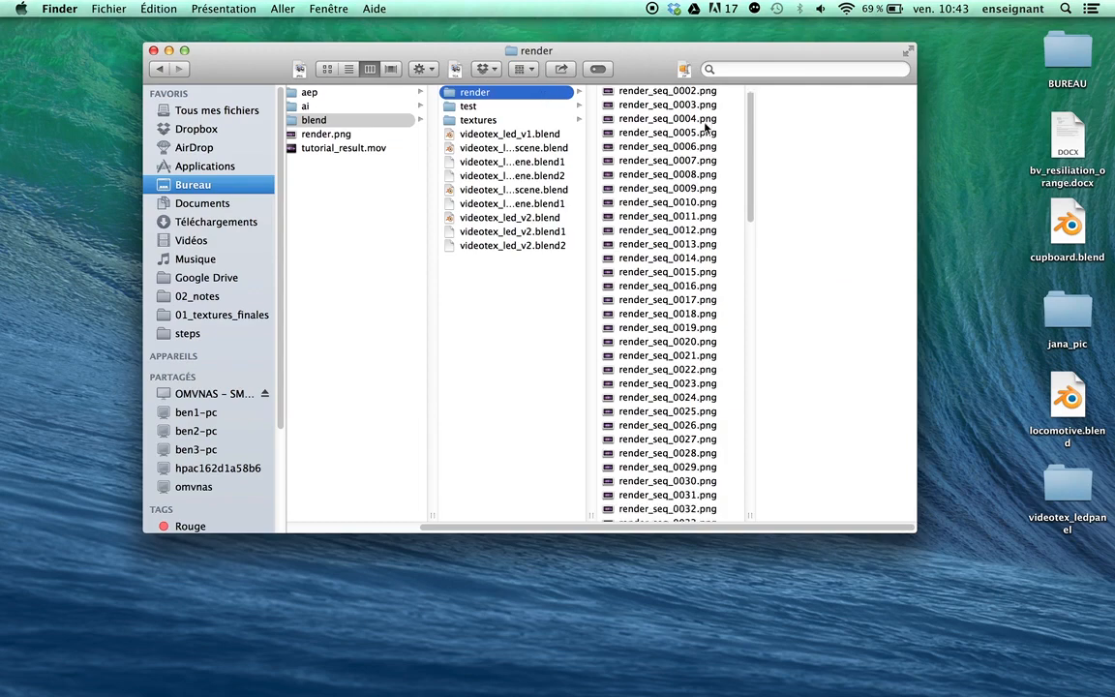
{"action": "scroll", "coordinate": [714, 310], "scroll_direction": "down", "scroll_amount": 5}
{"action": "left_click_drag", "start_coordinate": [748, 406], "coordinate": [740, 90]}
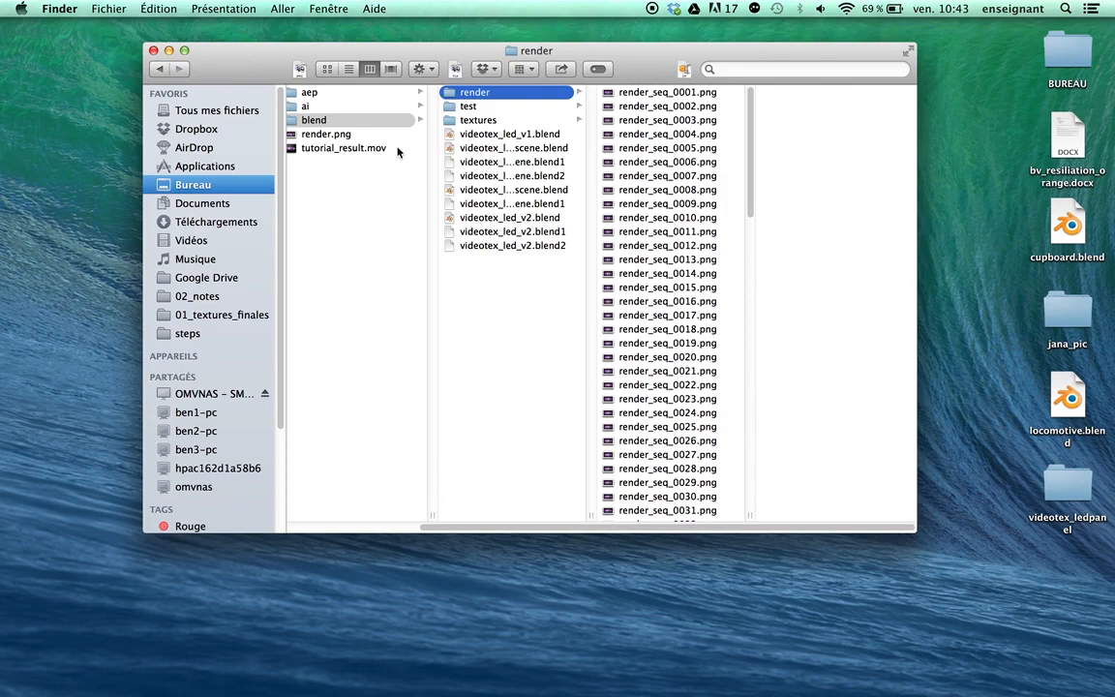
- Open tutorial_result.mov in QuickTime Player, adjust its window, and play the finished LED panel animation
{"action": "left_click", "coordinate": [361, 147]}
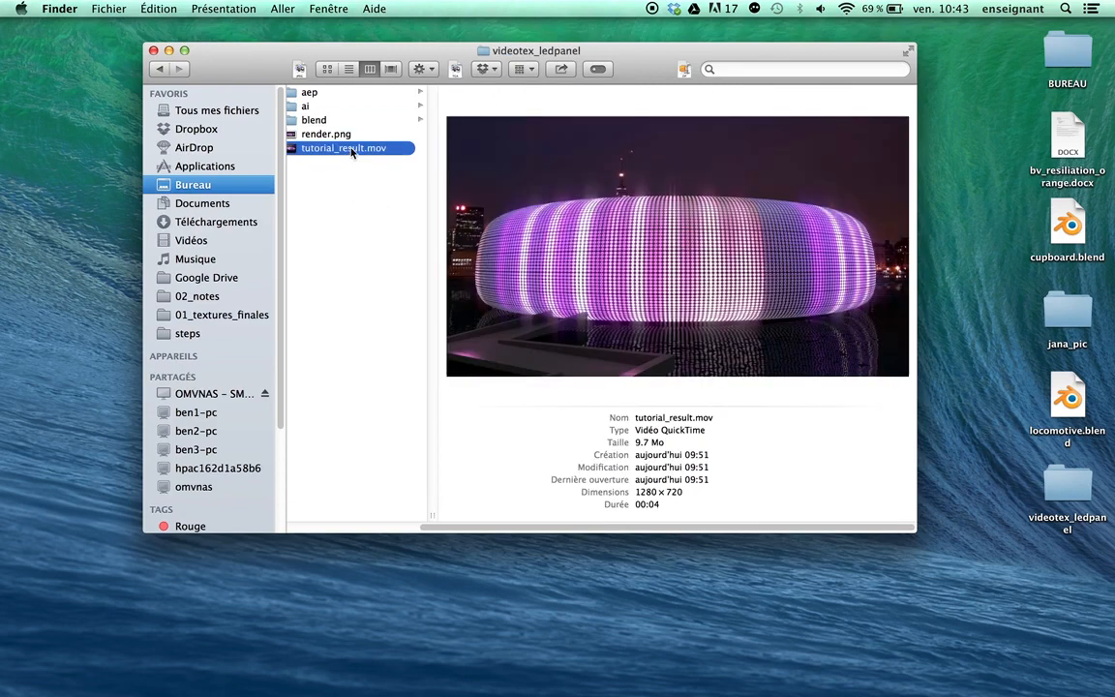
{"action": "double_click", "coordinate": [354, 150]}
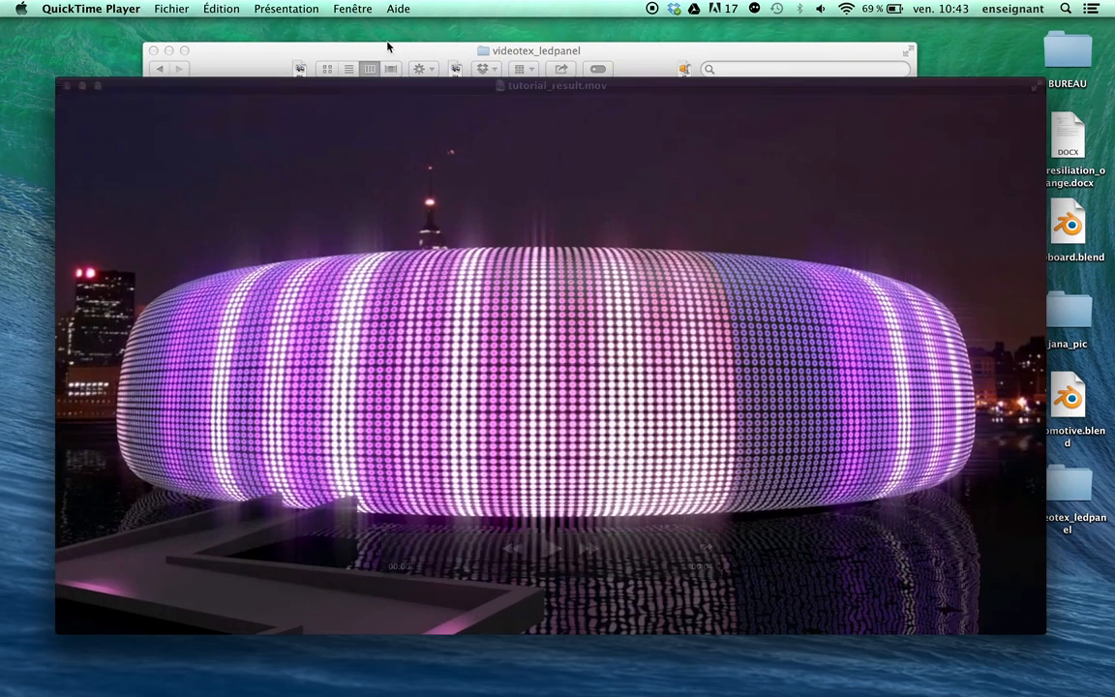
{"action": "left_click_drag", "start_coordinate": [318, 84], "coordinate": [279, 74]}
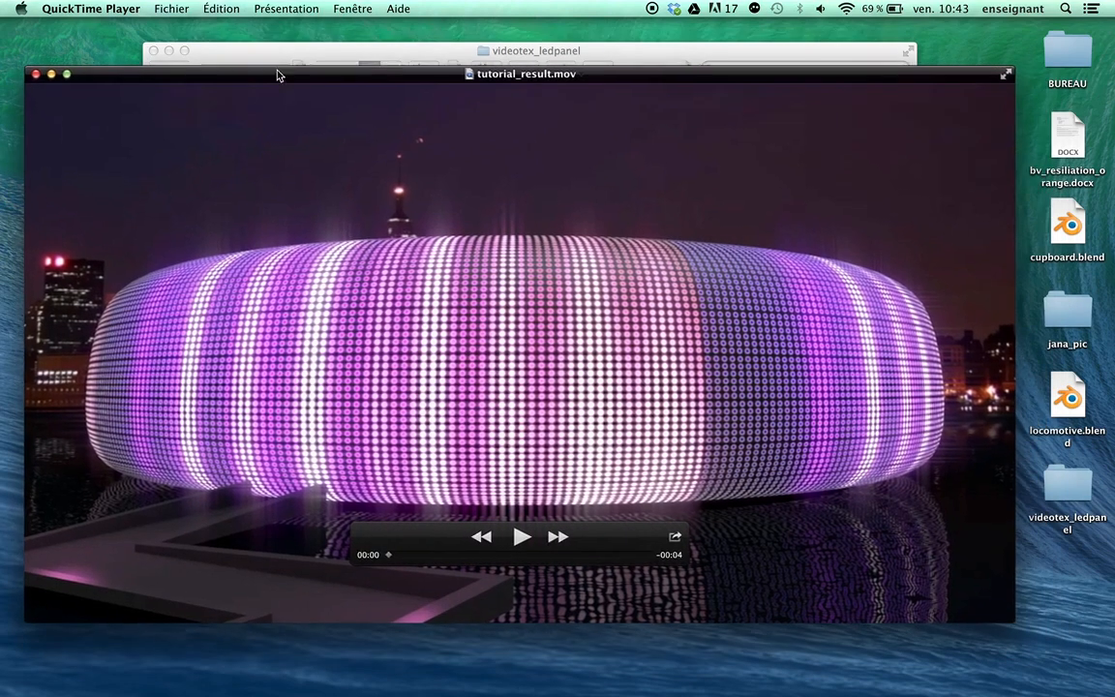
{"action": "left_click", "coordinate": [288, 10]}
{"action": "left_click", "coordinate": [319, 278]}
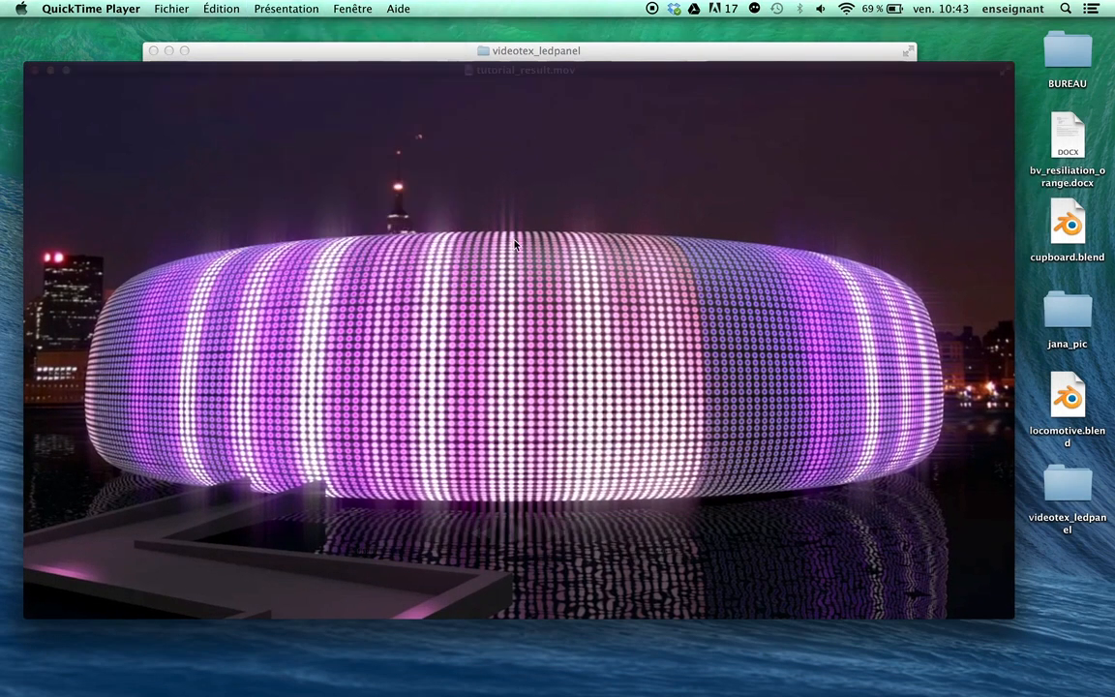
{"action": "key", "text": "space"}
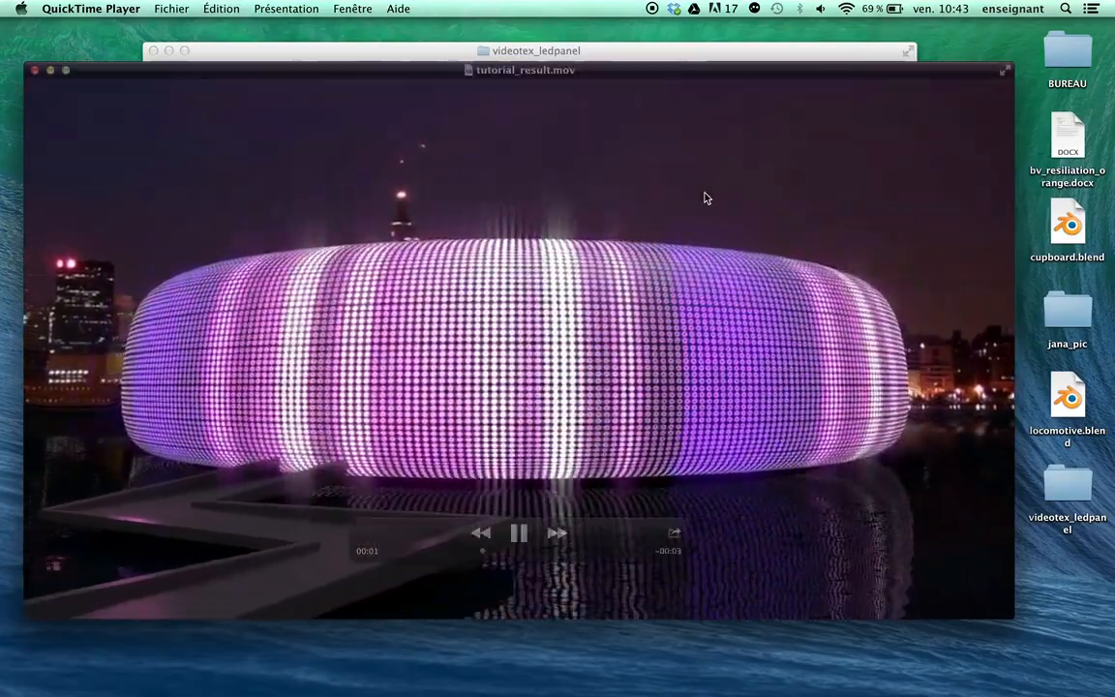
{"action": "key", "text": "space"}
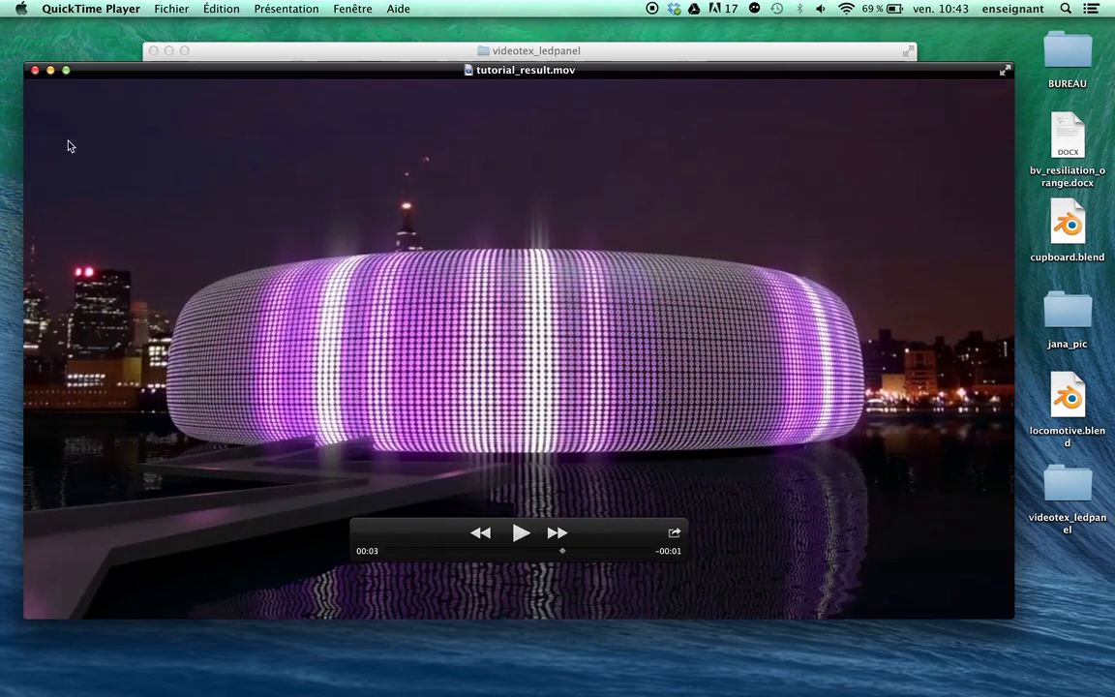
- Minimize the video, move and enlarge the videotex_ledpanel Finder window, and return to Blender
{"action": "left_click", "coordinate": [51, 70]}
{"action": "left_click_drag", "start_coordinate": [347, 43], "coordinate": [316, 38]}
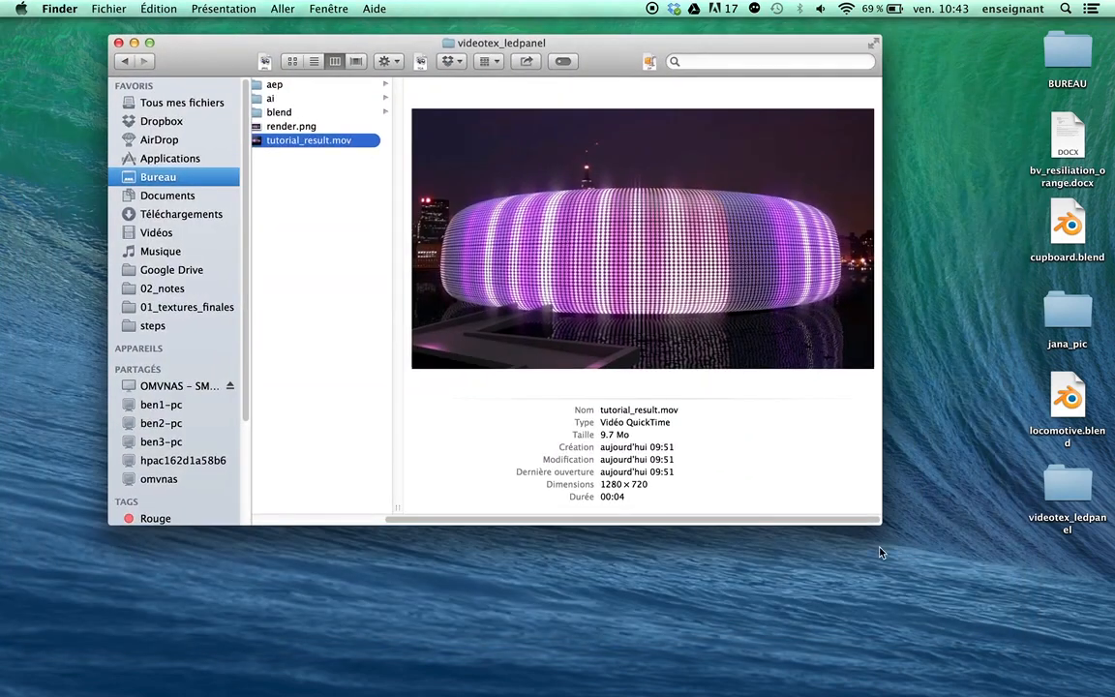
{"action": "left_click_drag", "start_coordinate": [878, 526], "coordinate": [971, 601]}
{"action": "mouse_move", "coordinate": [1031, 688]}
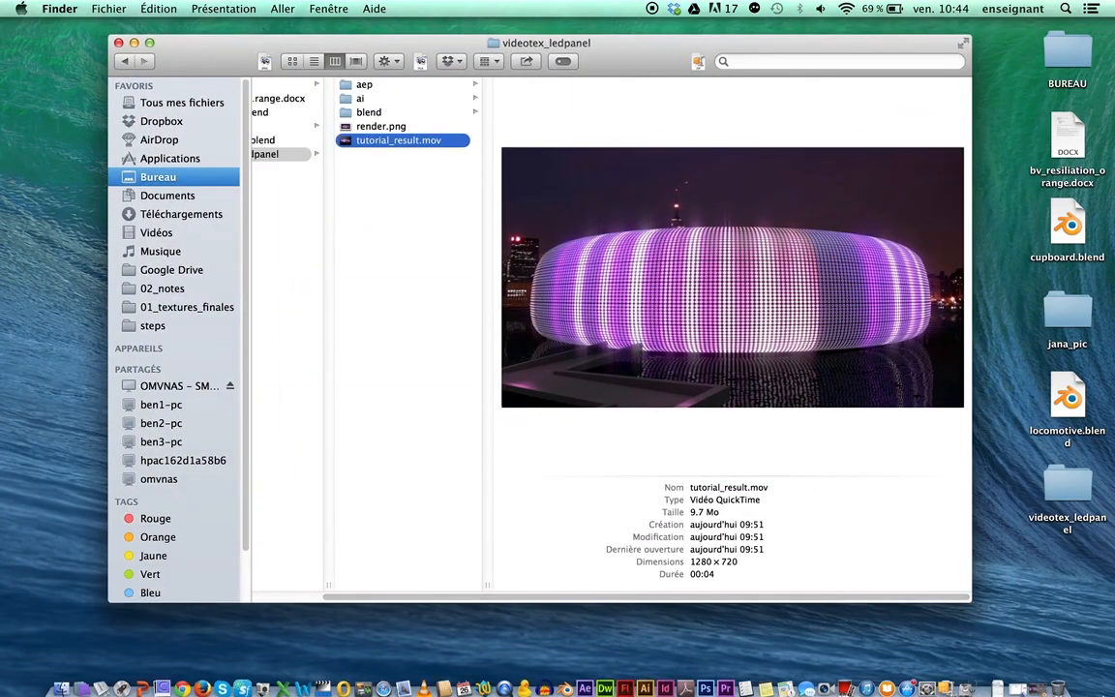
{"action": "left_click", "coordinate": [1034, 685]}
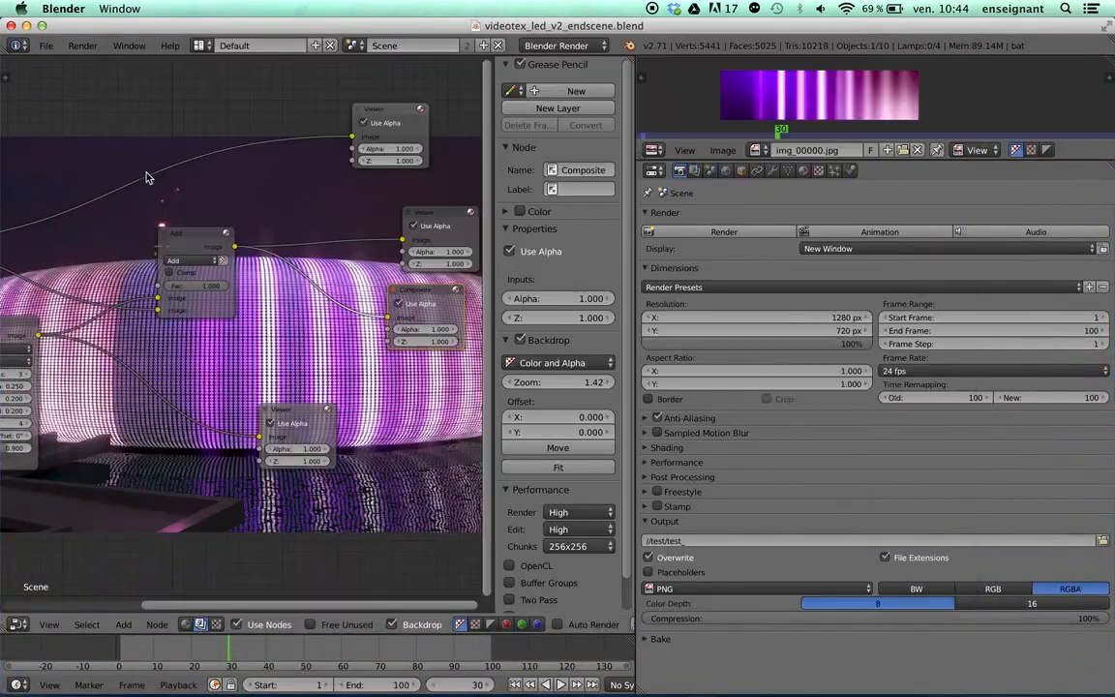